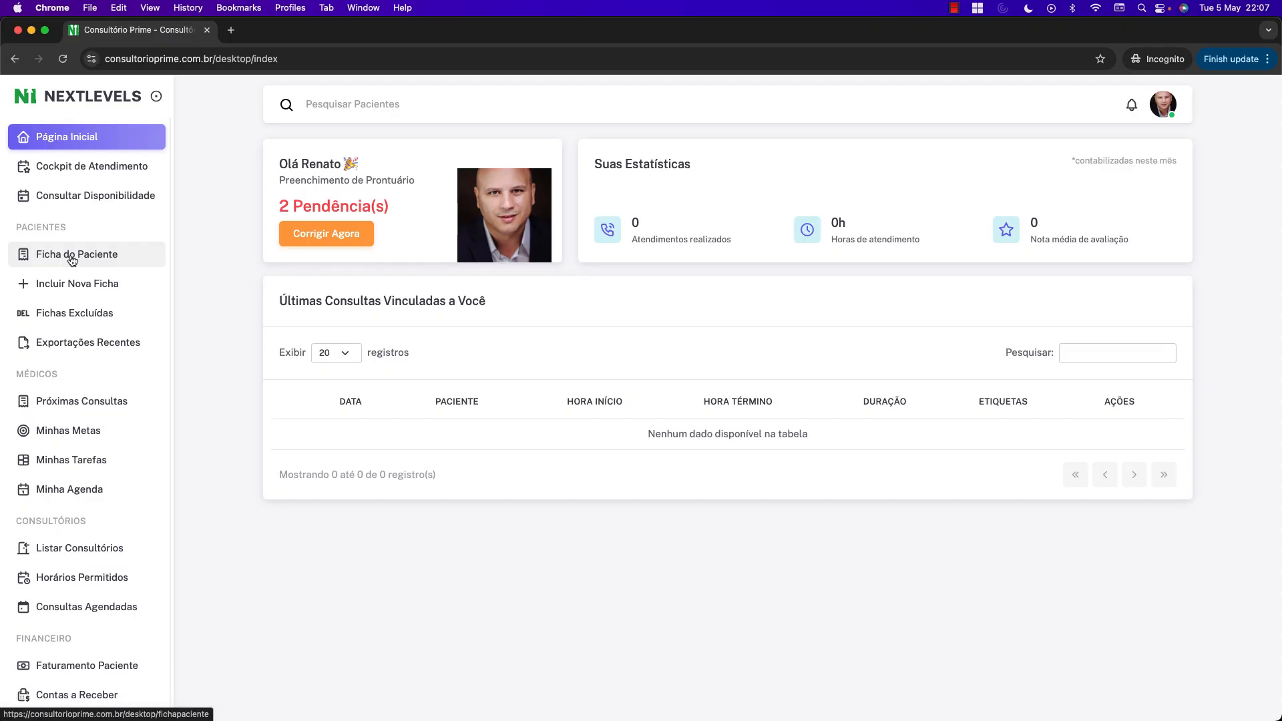
Open the fifth patient's record for editing from the Ficha do Paciente list.
click(72, 260)
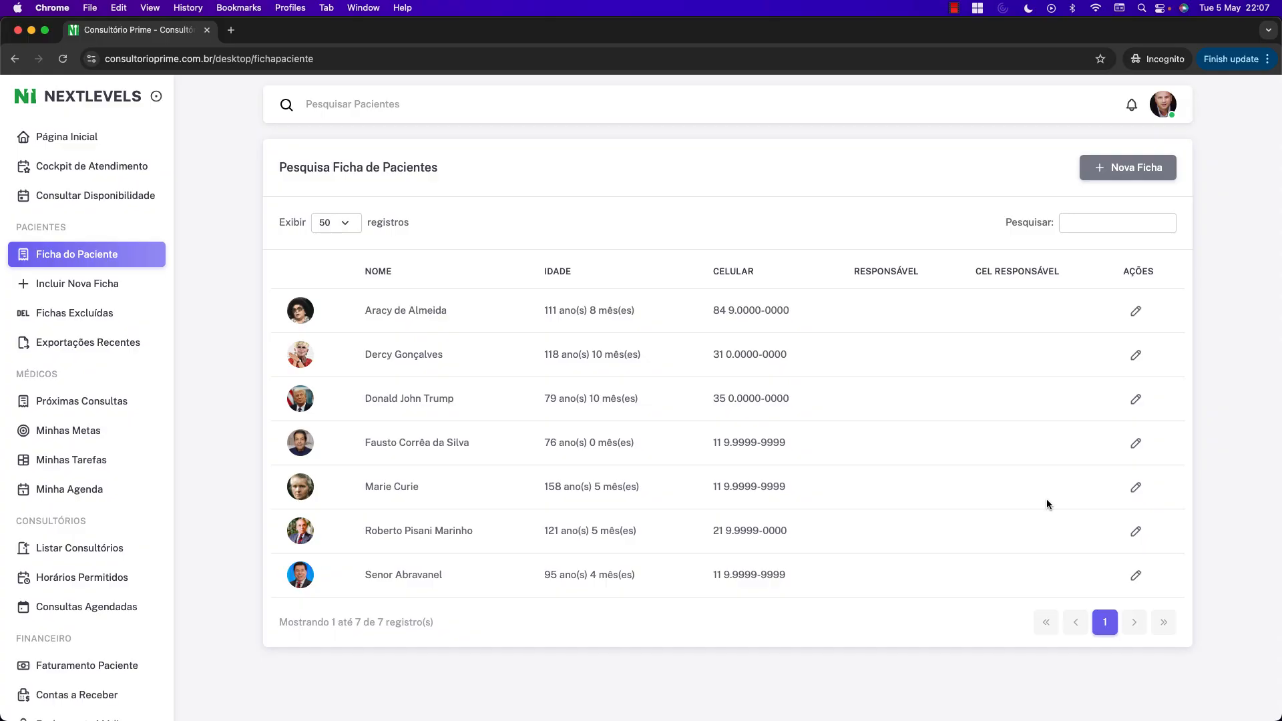
click(1136, 489)
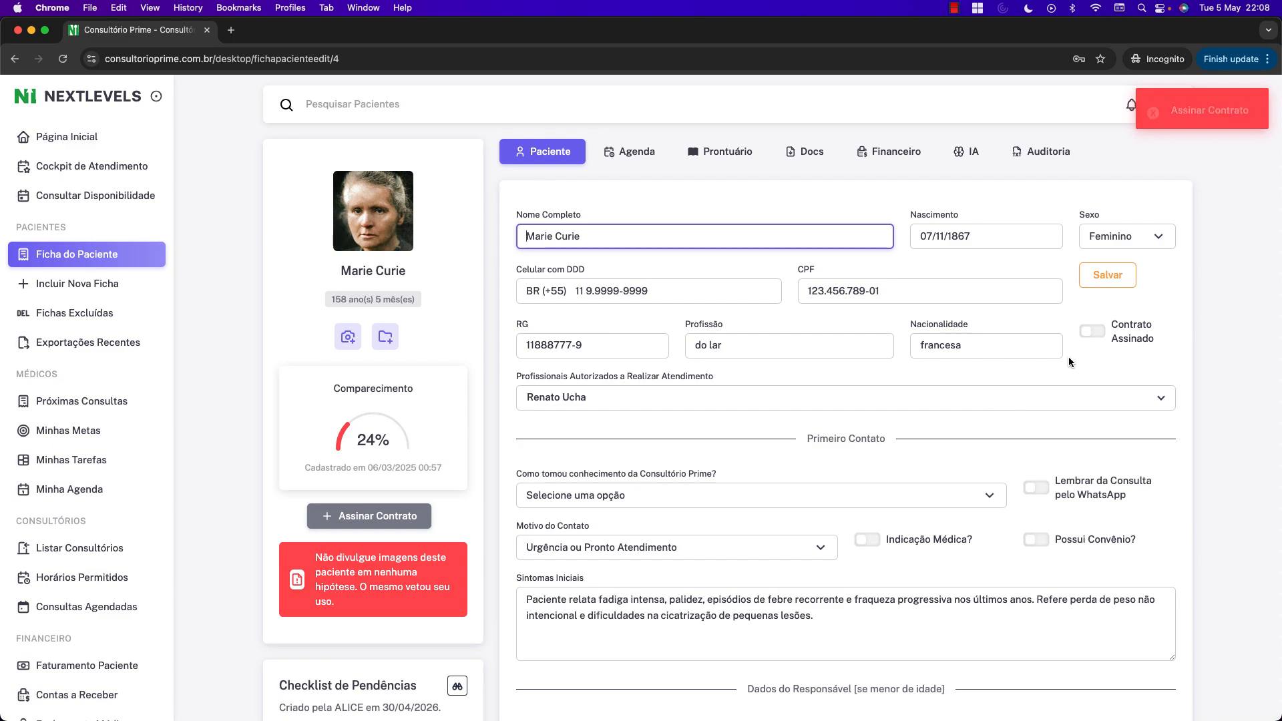
scroll(1184, 358, down, 12)
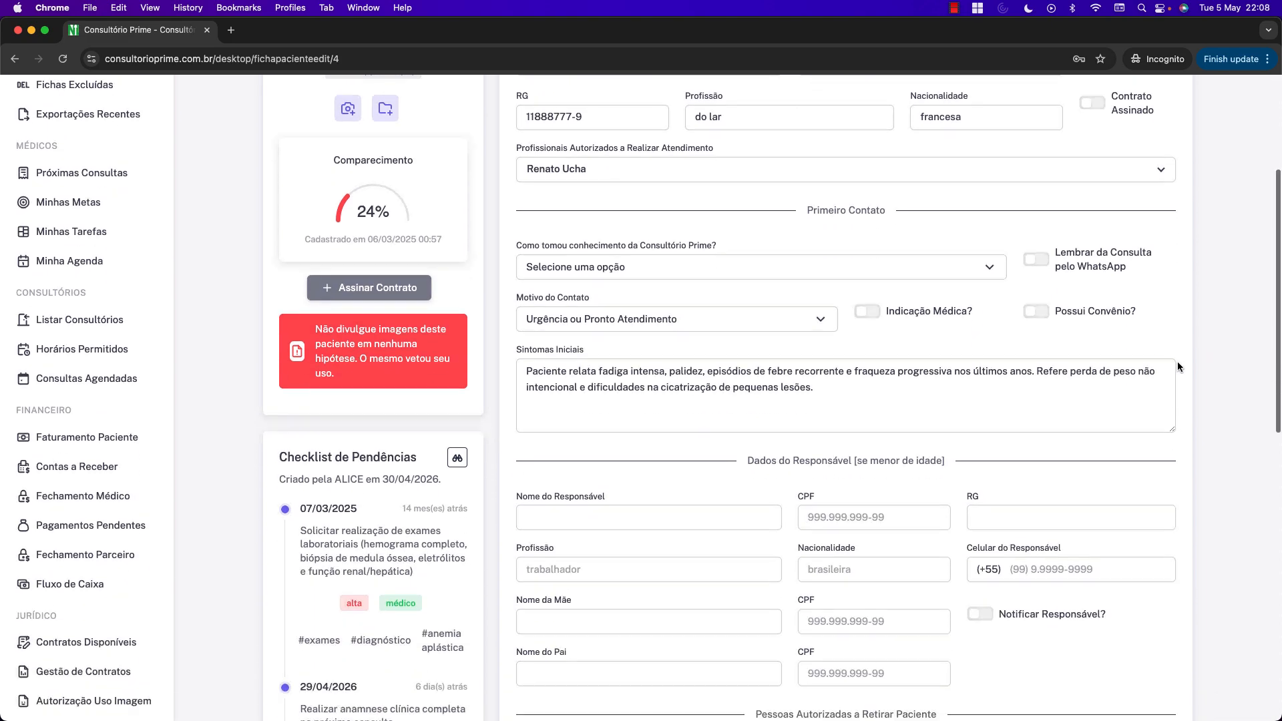
scroll(1177, 363, down, 5)
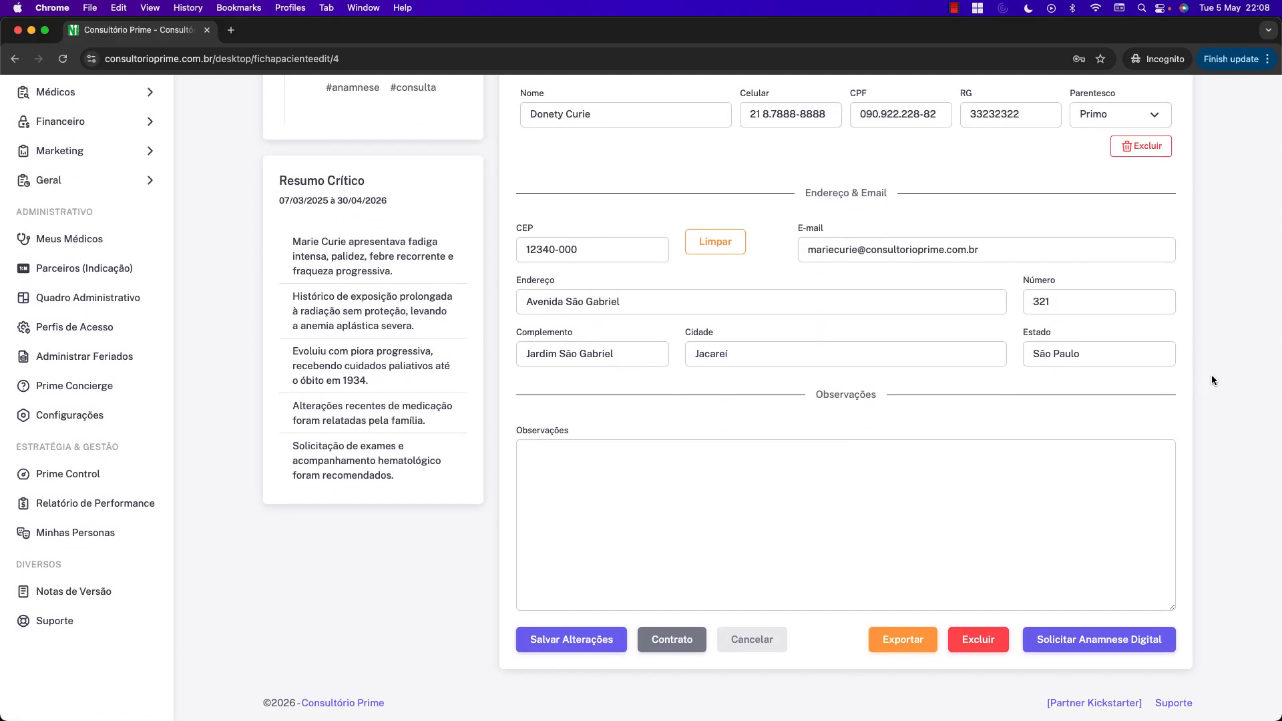
scroll(1211, 377, up, 2)
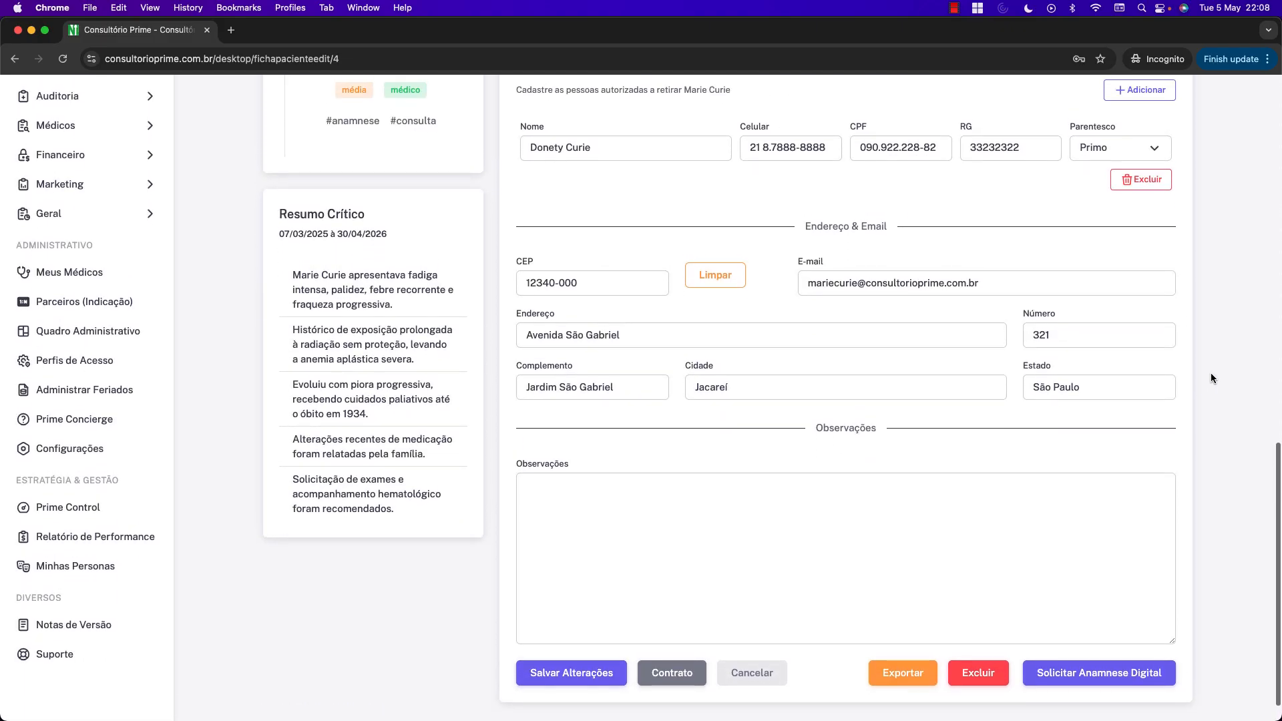
scroll(1211, 378, up, 8)
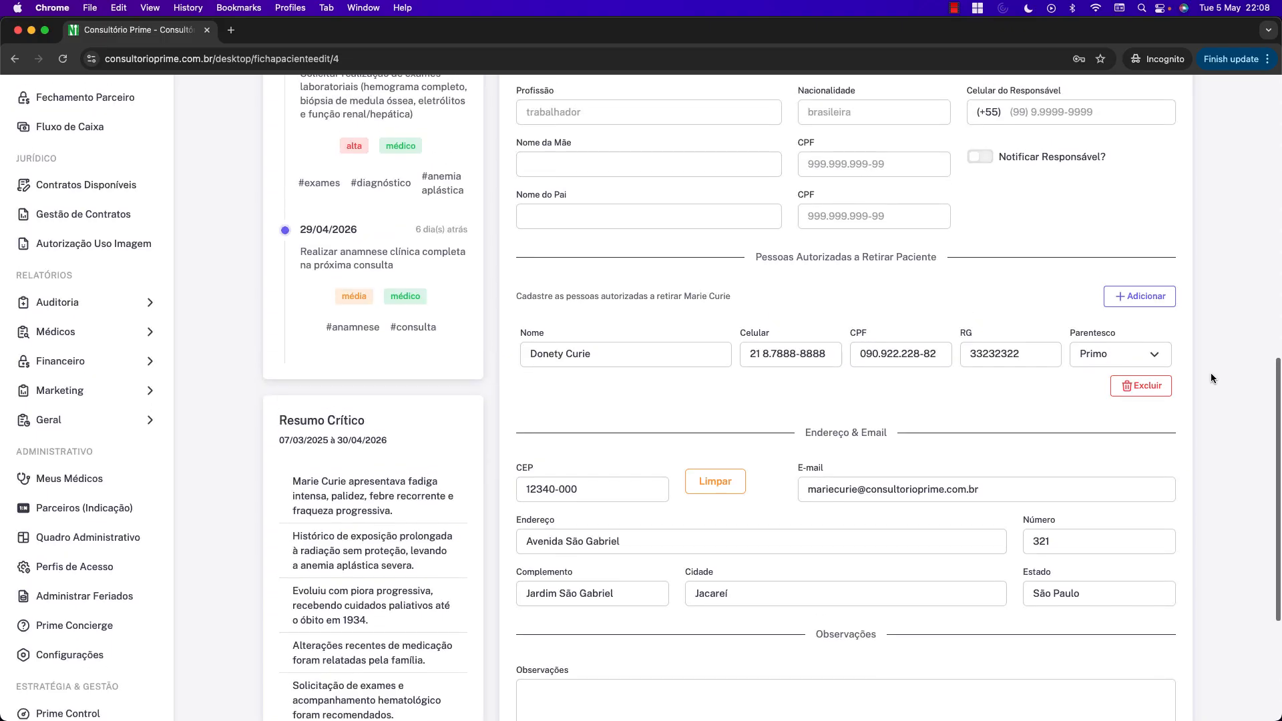
scroll(1211, 377, up, 15)
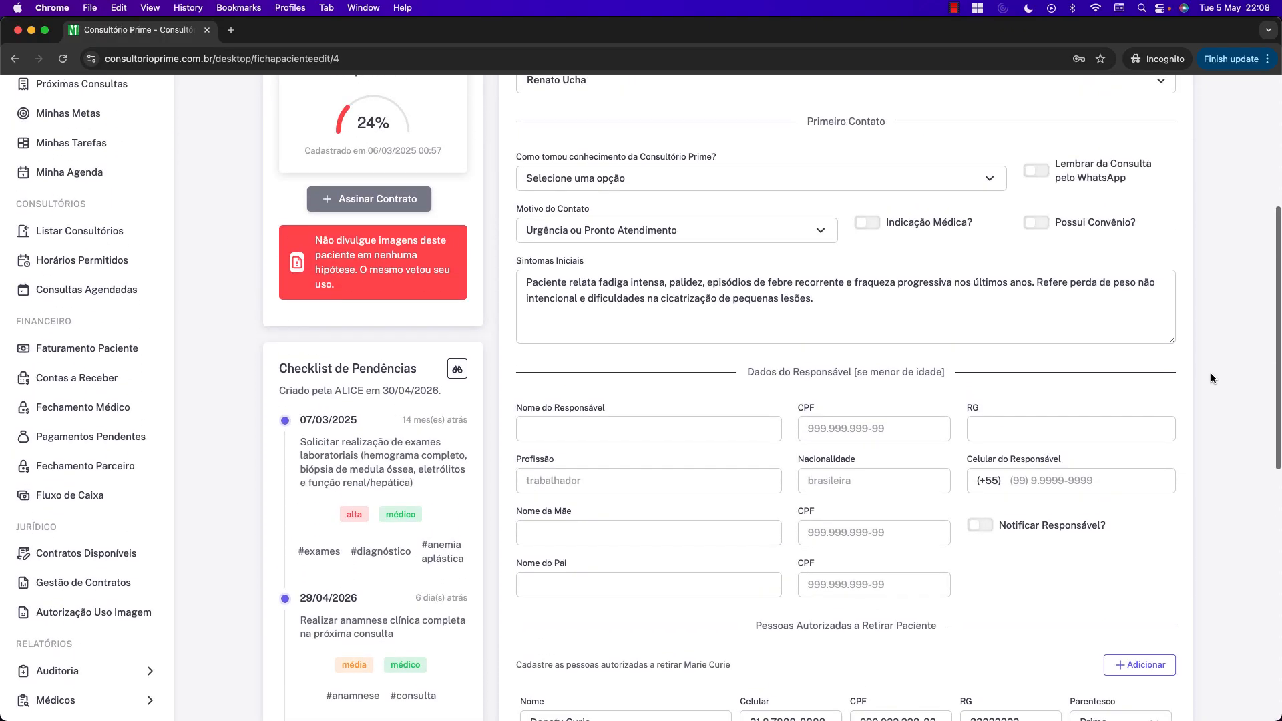
scroll(1211, 372, up, 3)
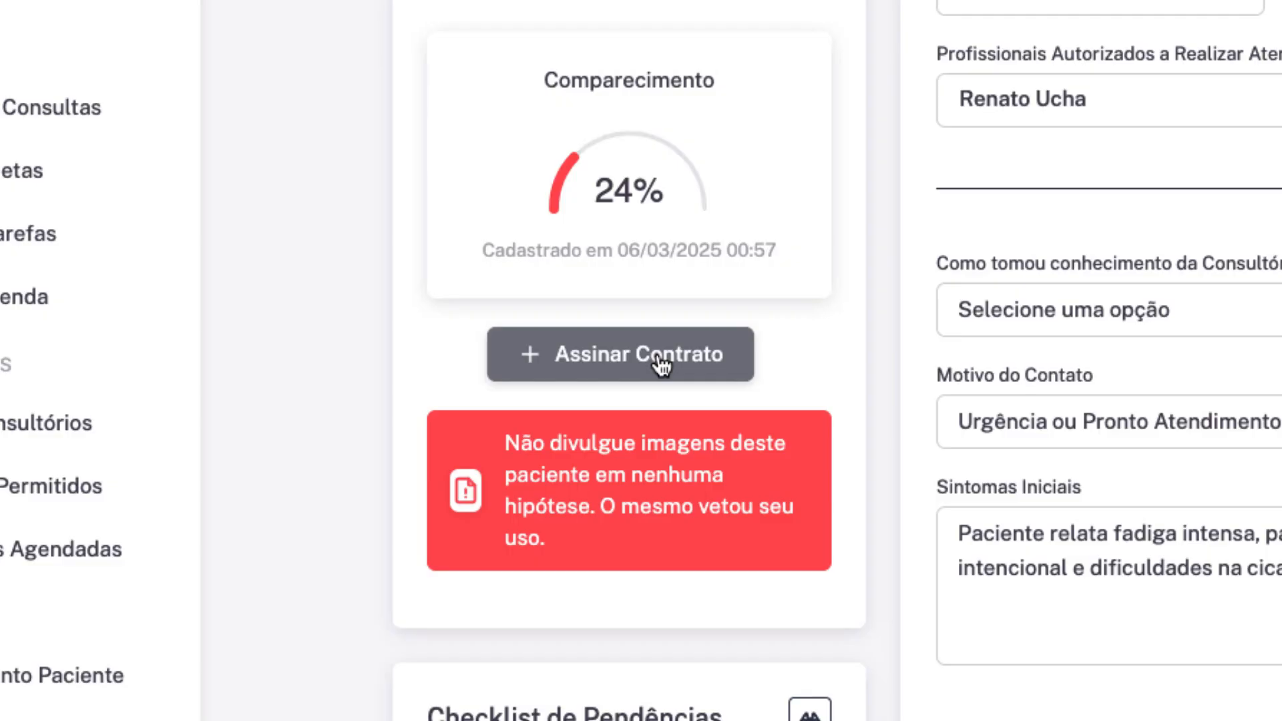
click(412, 499)
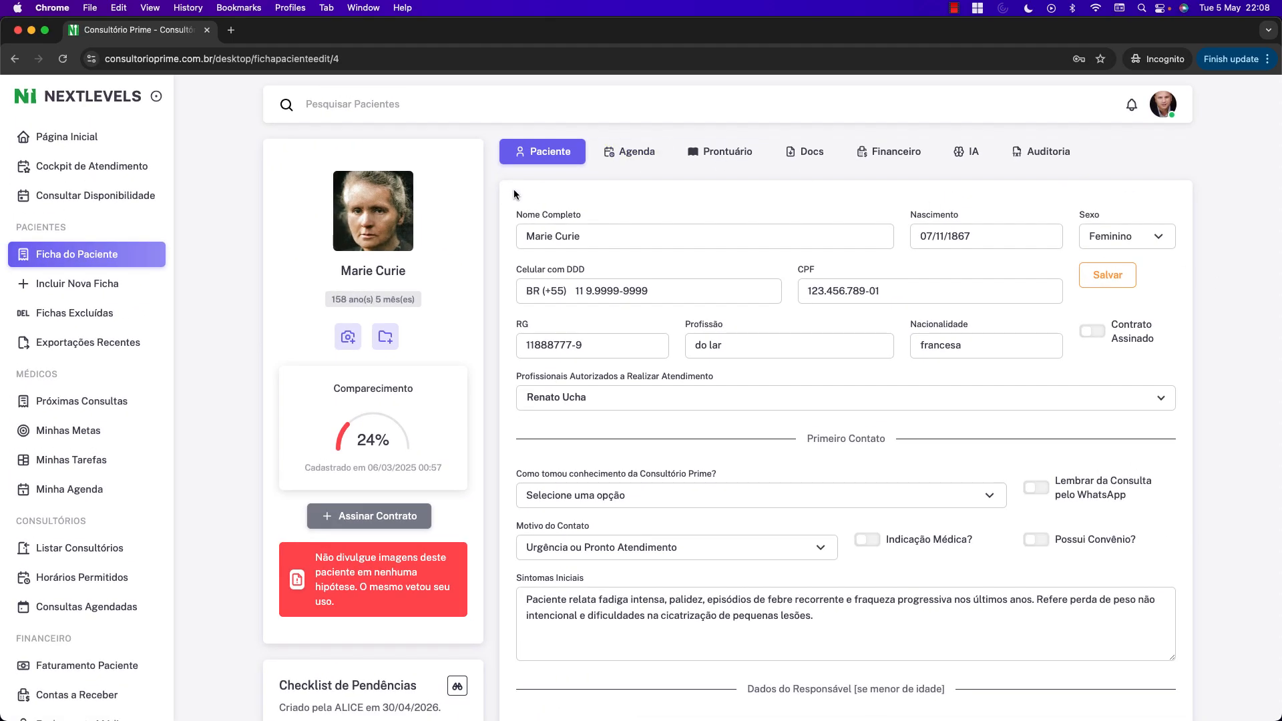
drag(512, 215, 577, 212)
scroll(659, 214, down, 6)
scroll(664, 215, down, 5)
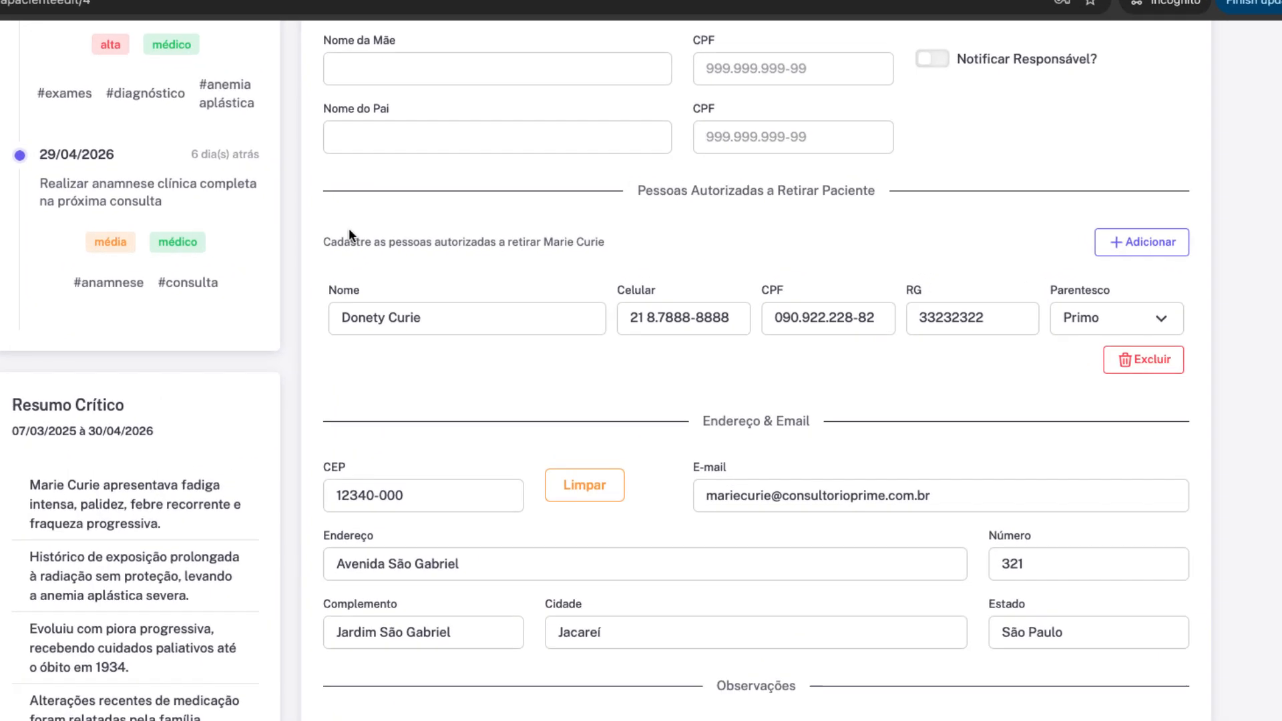
drag(517, 265, 624, 265)
drag(258, 243, 443, 249)
click(278, 285)
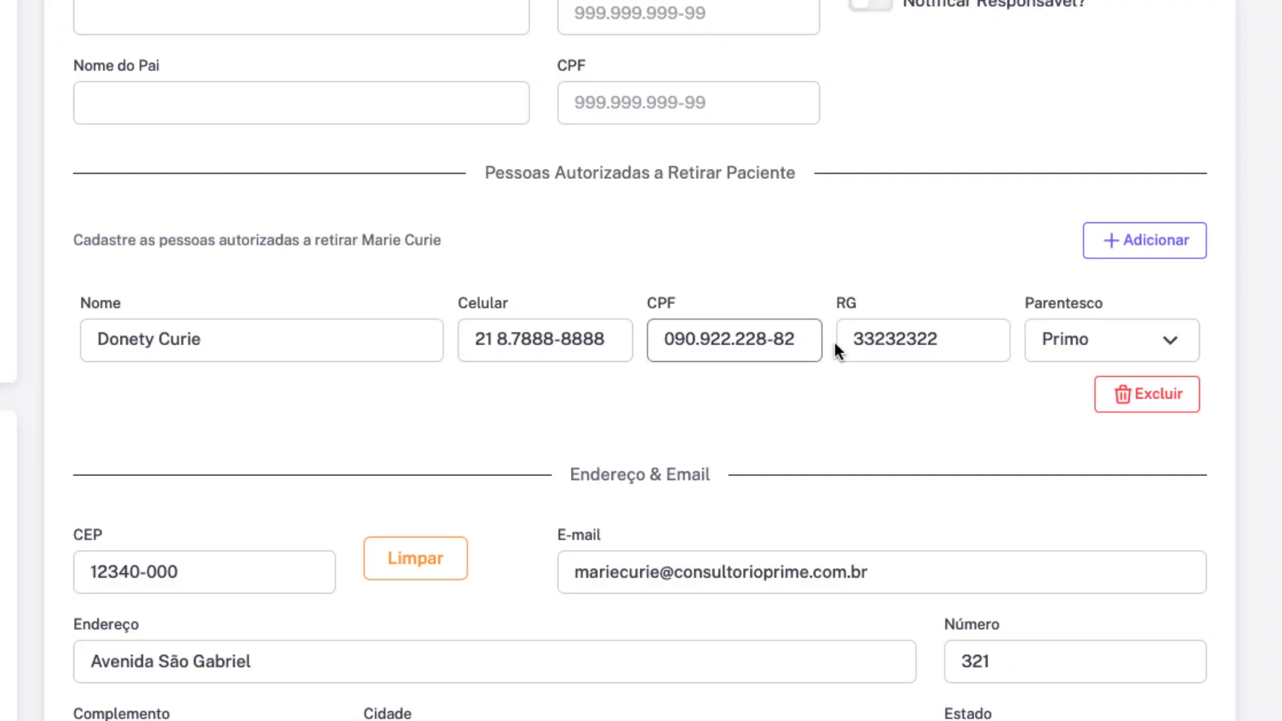
click(1083, 342)
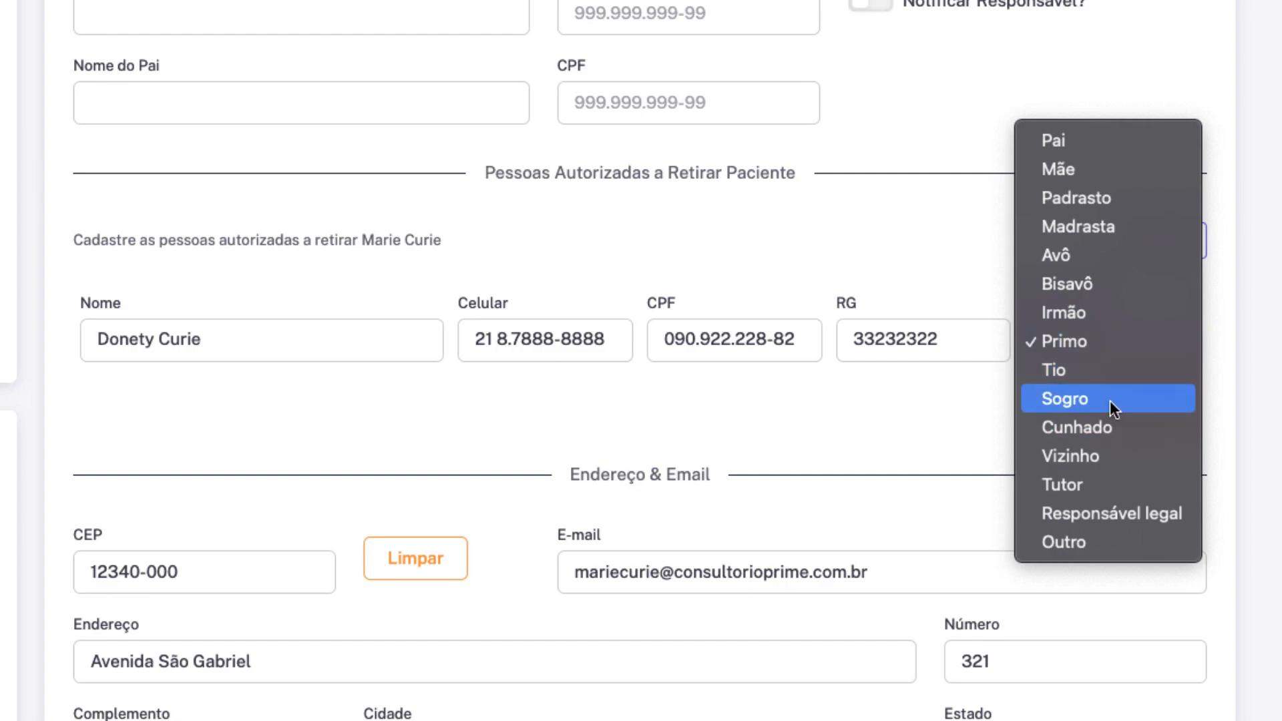
click(1091, 340)
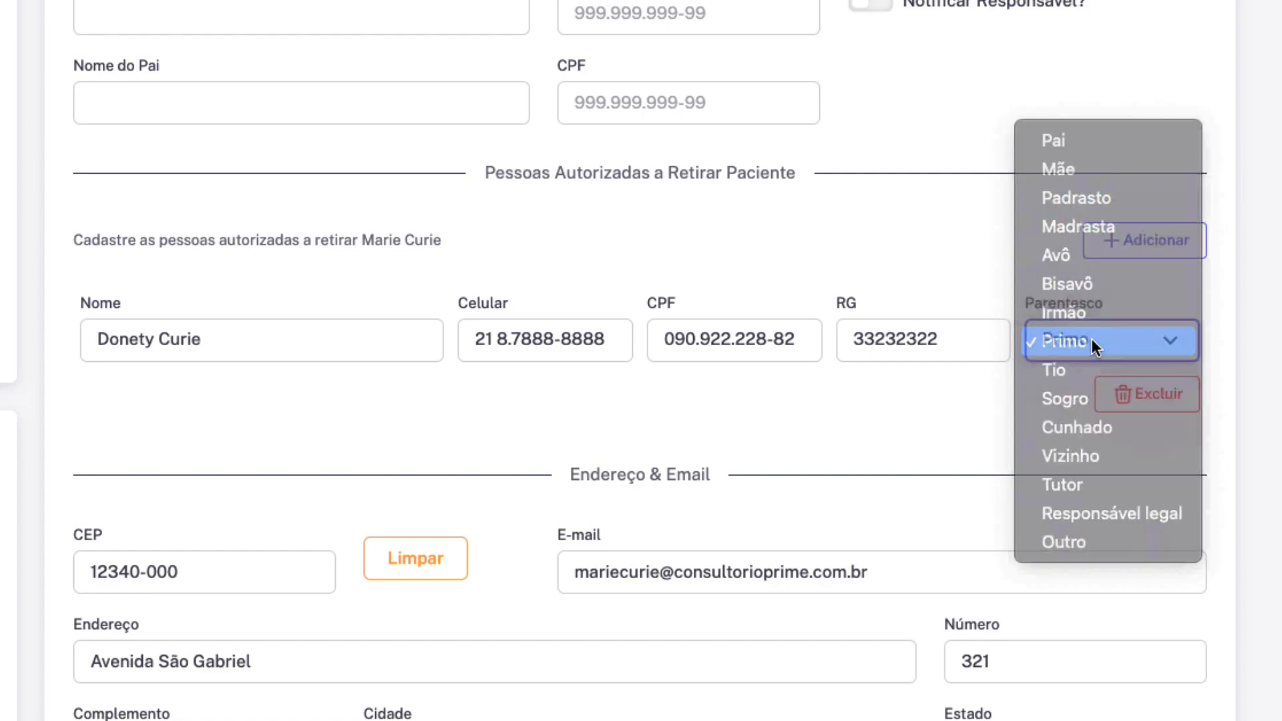
click(816, 405)
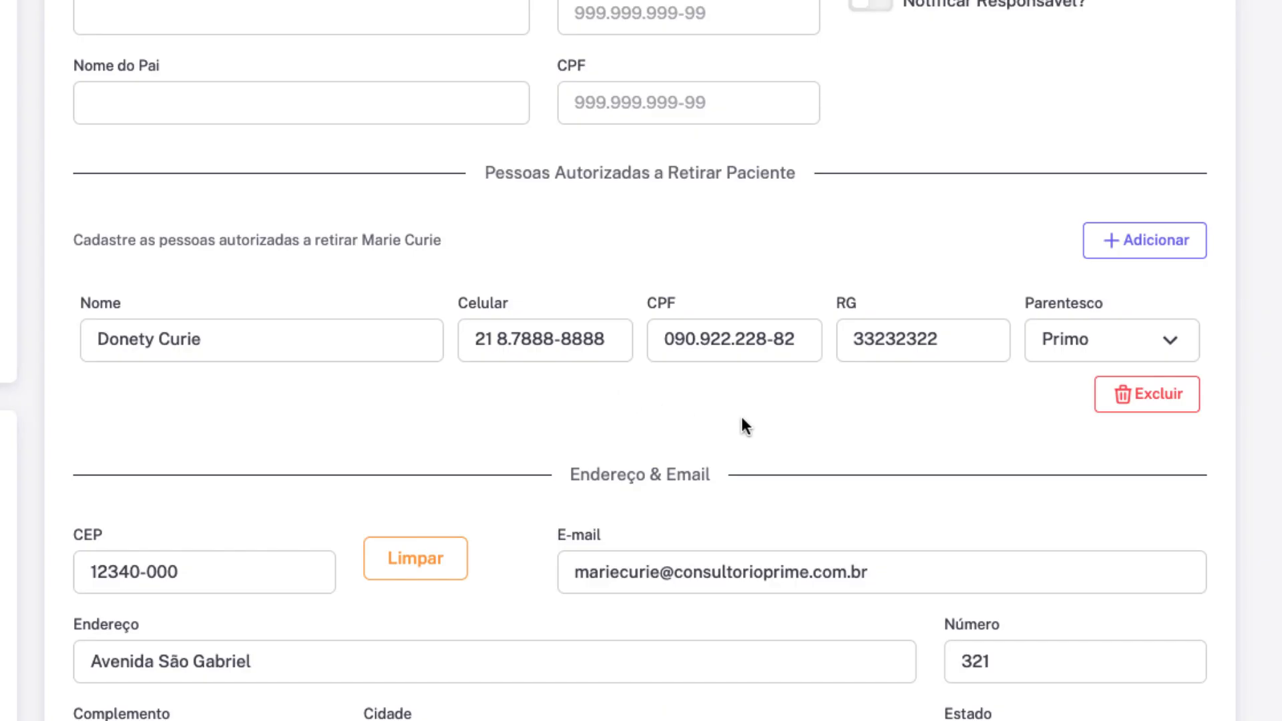
scroll(592, 434, up, 15)
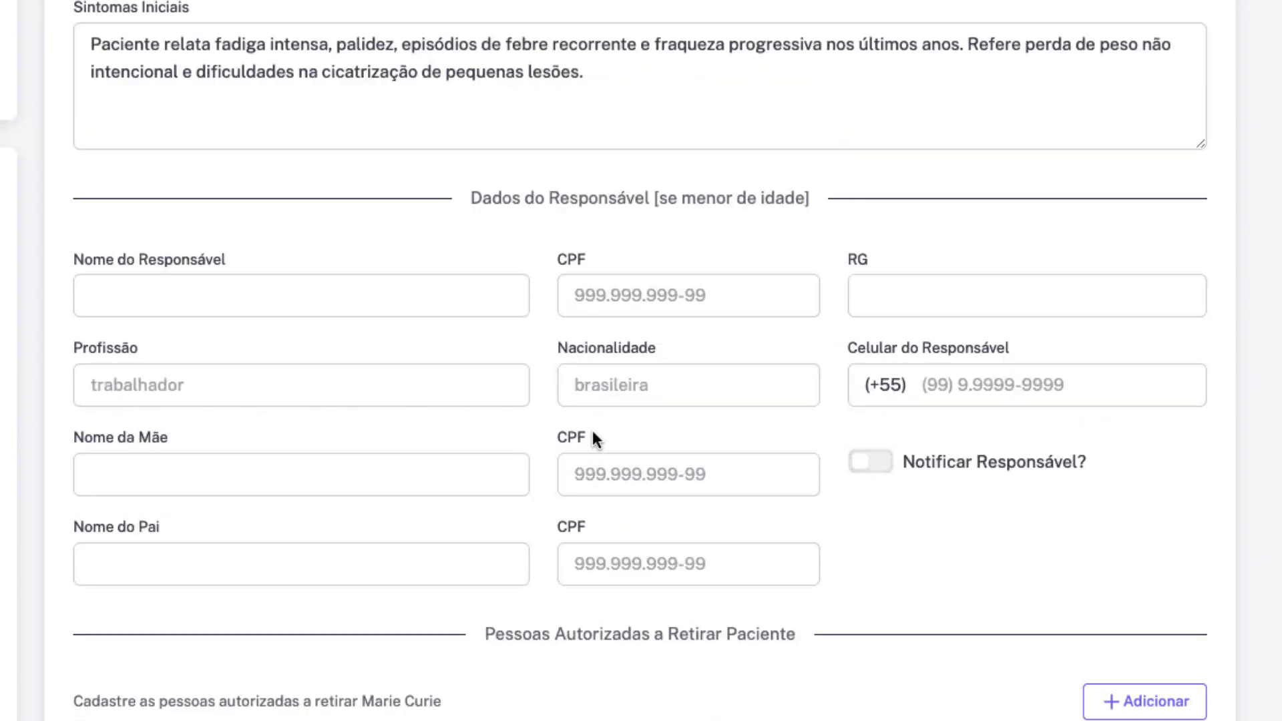
scroll(592, 434, down, 18)
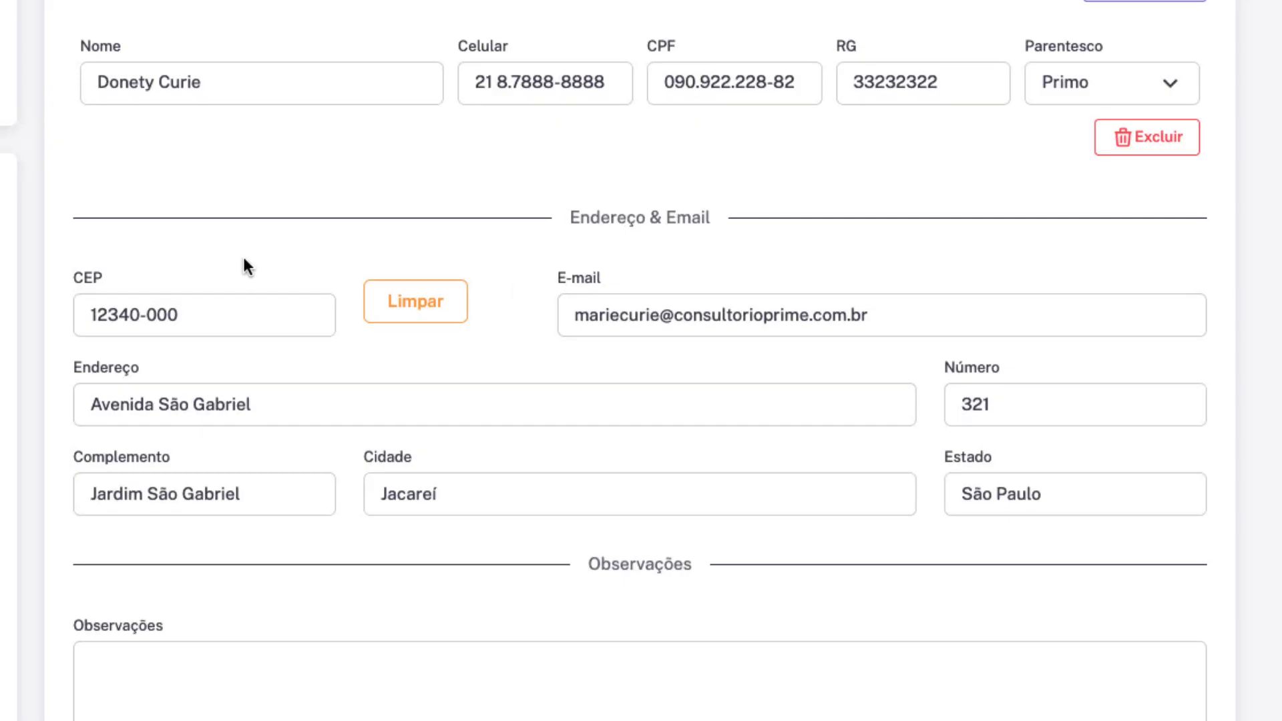
scroll(167, 234, up, 3)
drag(40, 175, 436, 174)
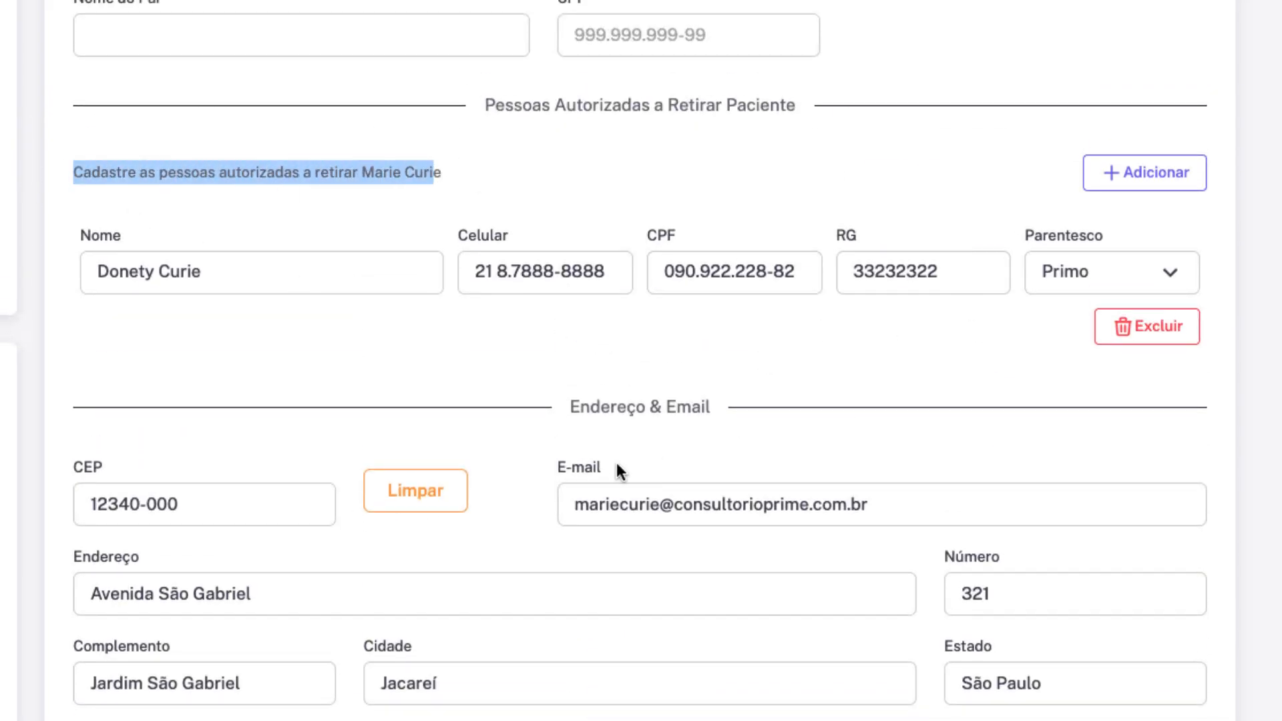
scroll(617, 463, up, 12)
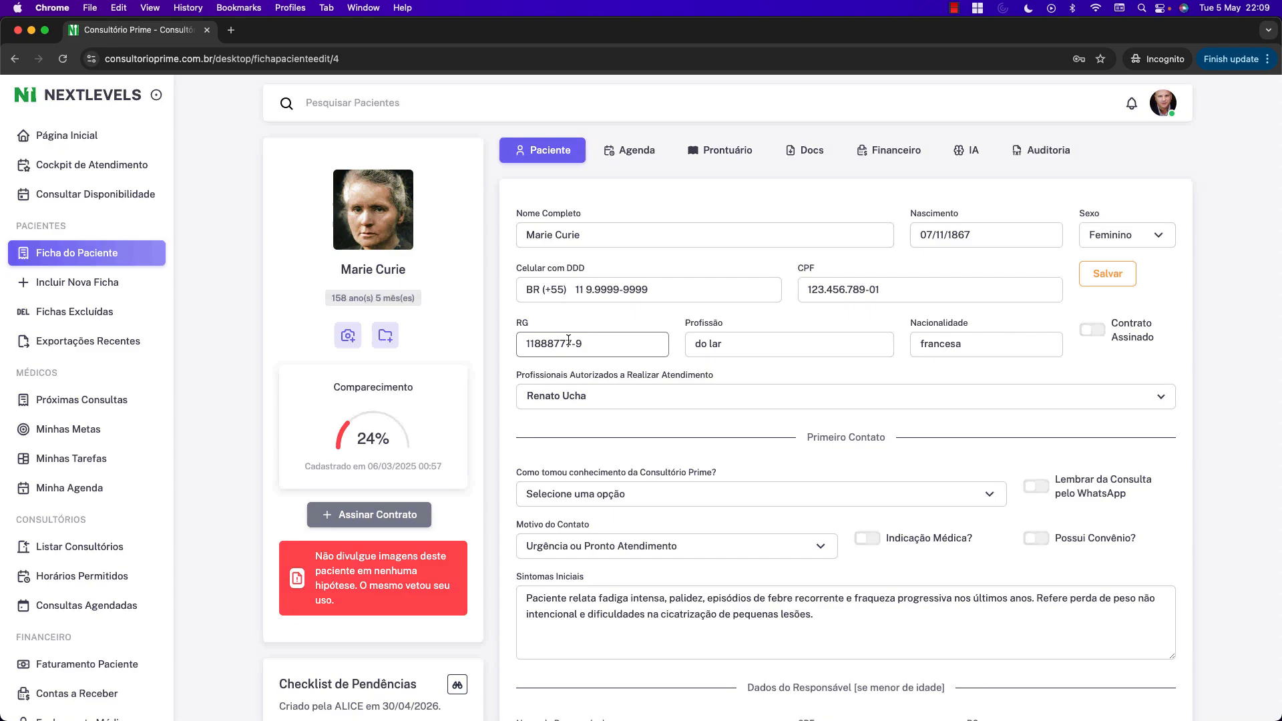
scroll(163, 435, down, 5)
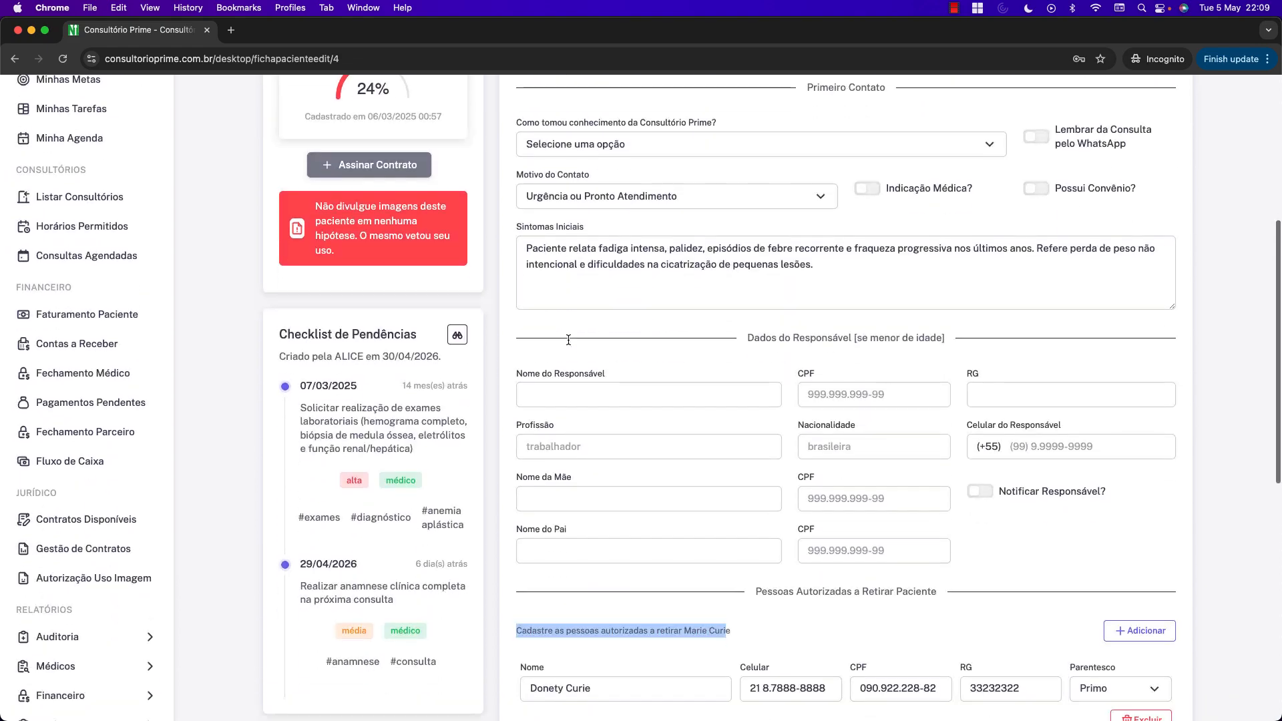
scroll(568, 341, down, 6)
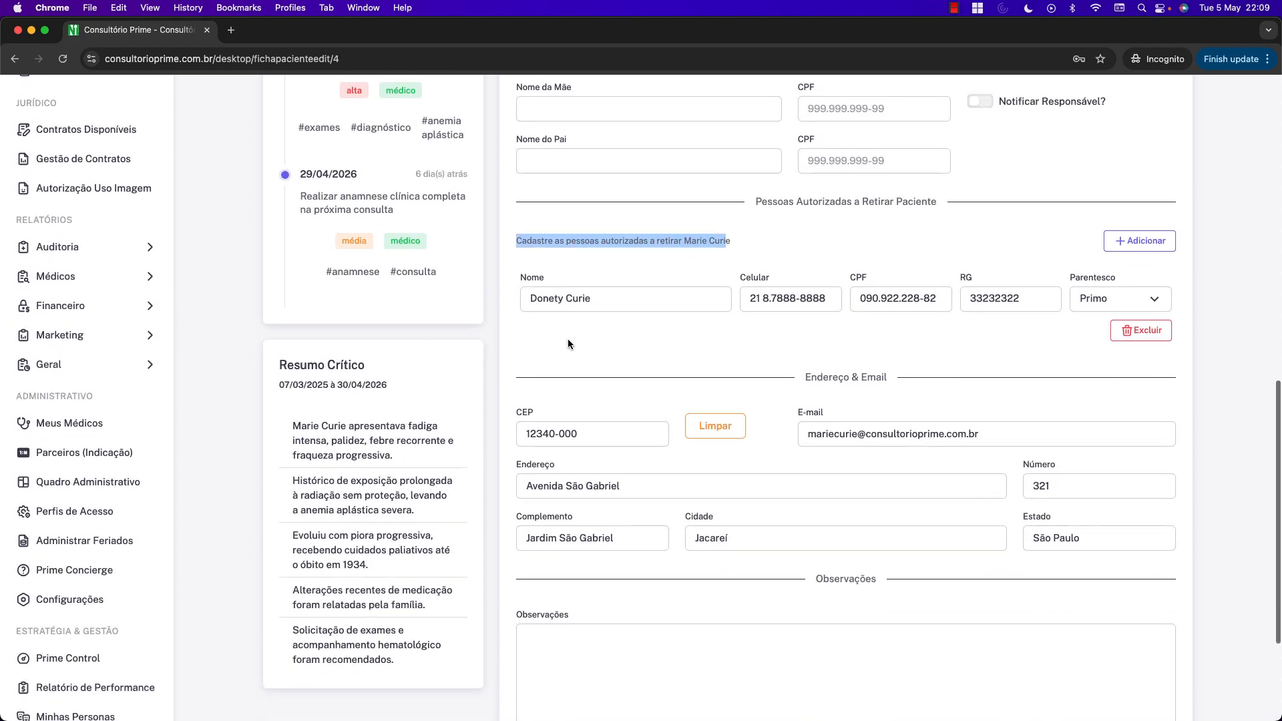
click(575, 341)
scroll(590, 335, up, 10)
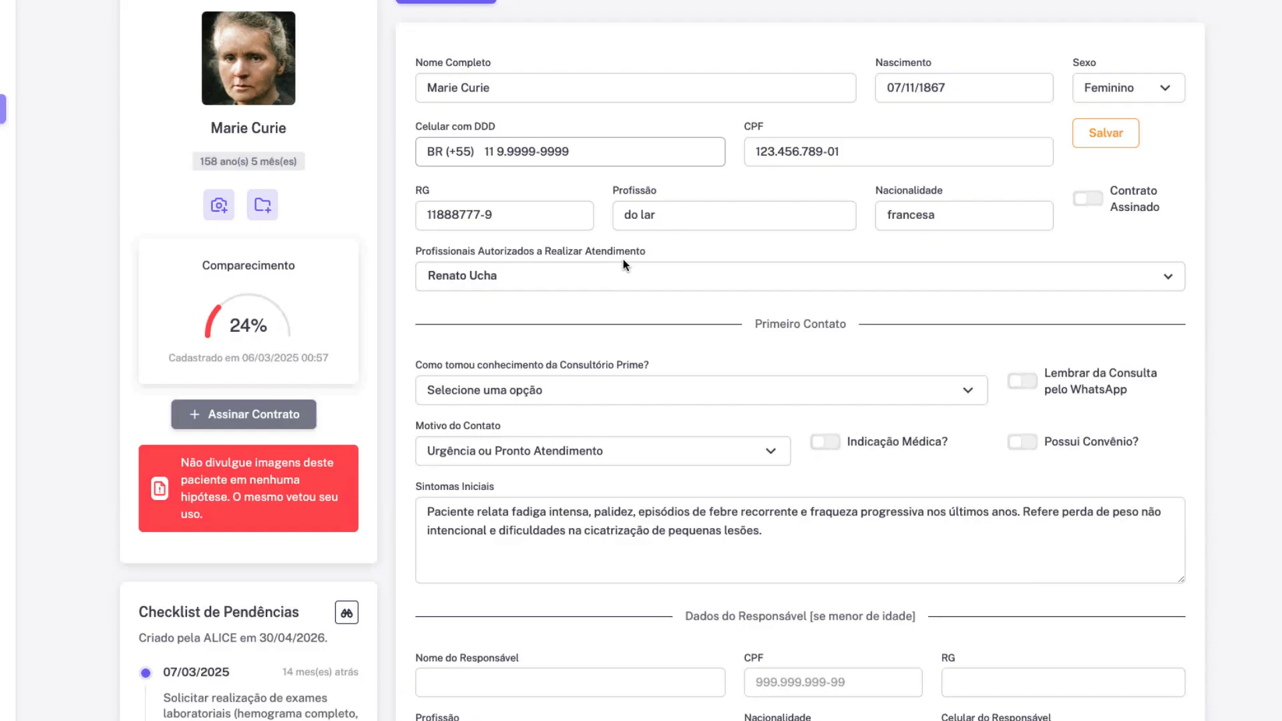
scroll(694, 400, down, 6)
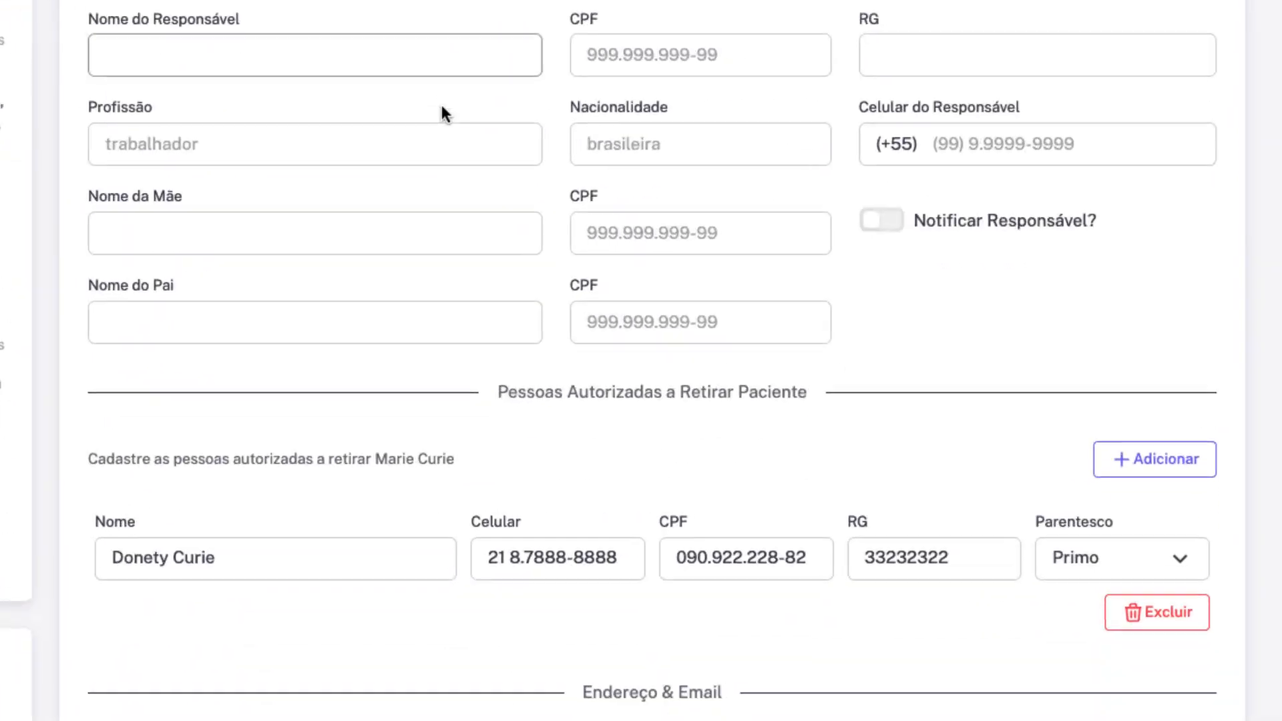
scroll(442, 108, down, 6)
click(1163, 65)
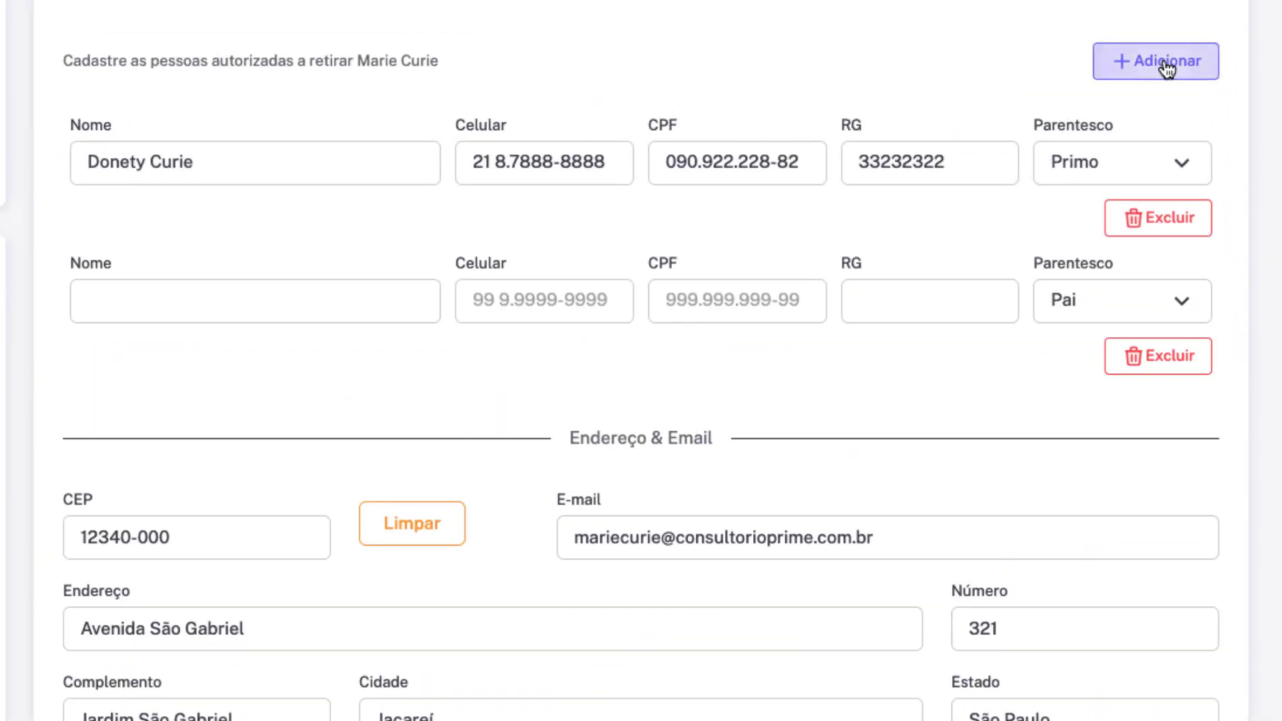
click(1165, 65)
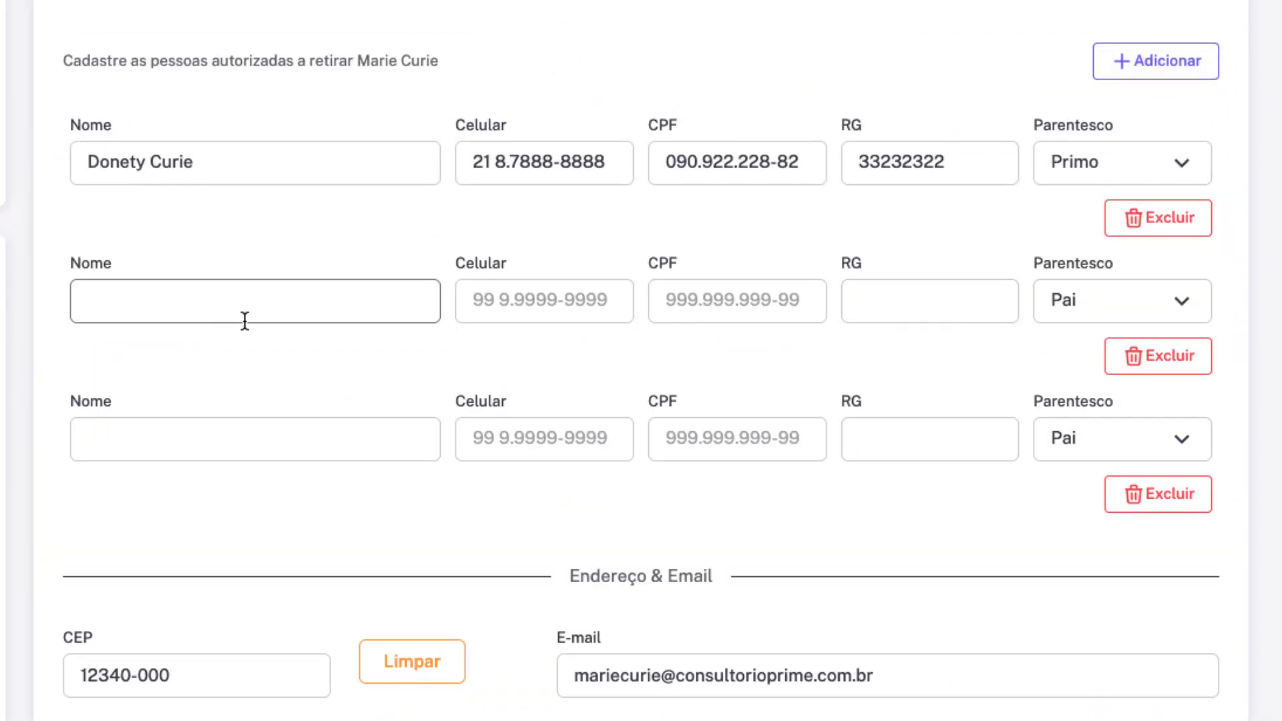
scroll(259, 321, down, 1)
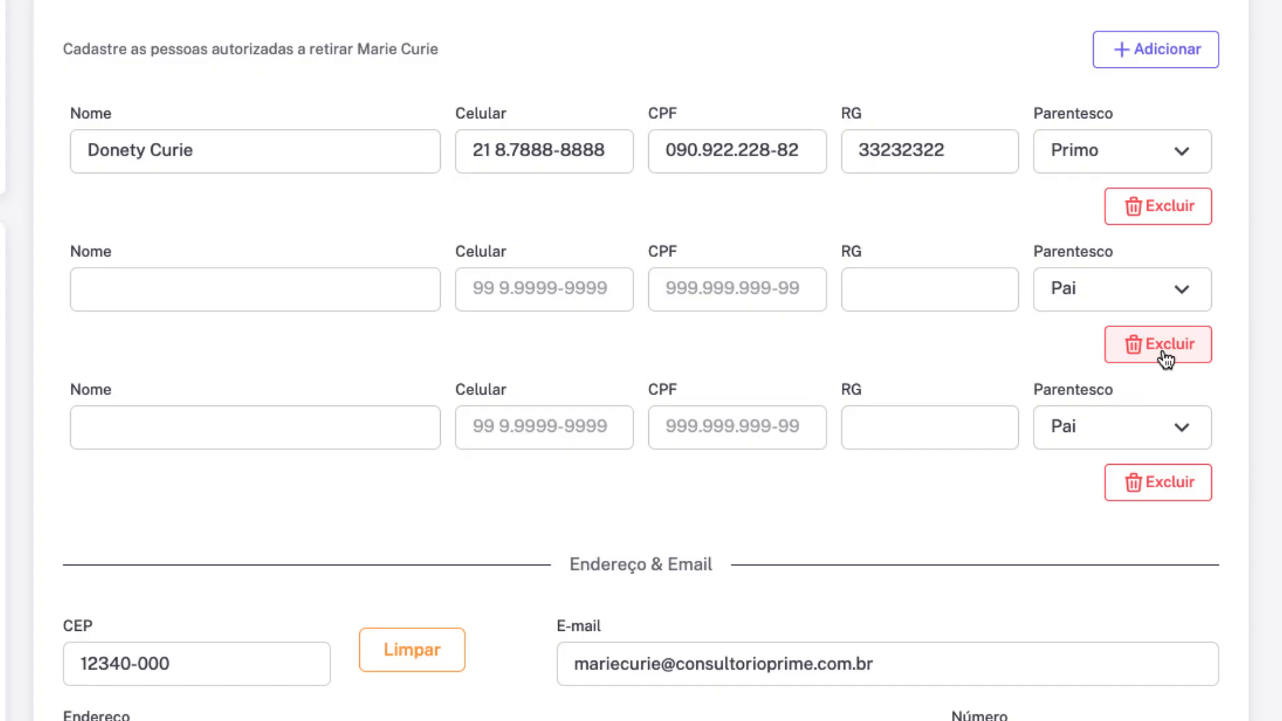
click(1165, 358)
click(1164, 359)
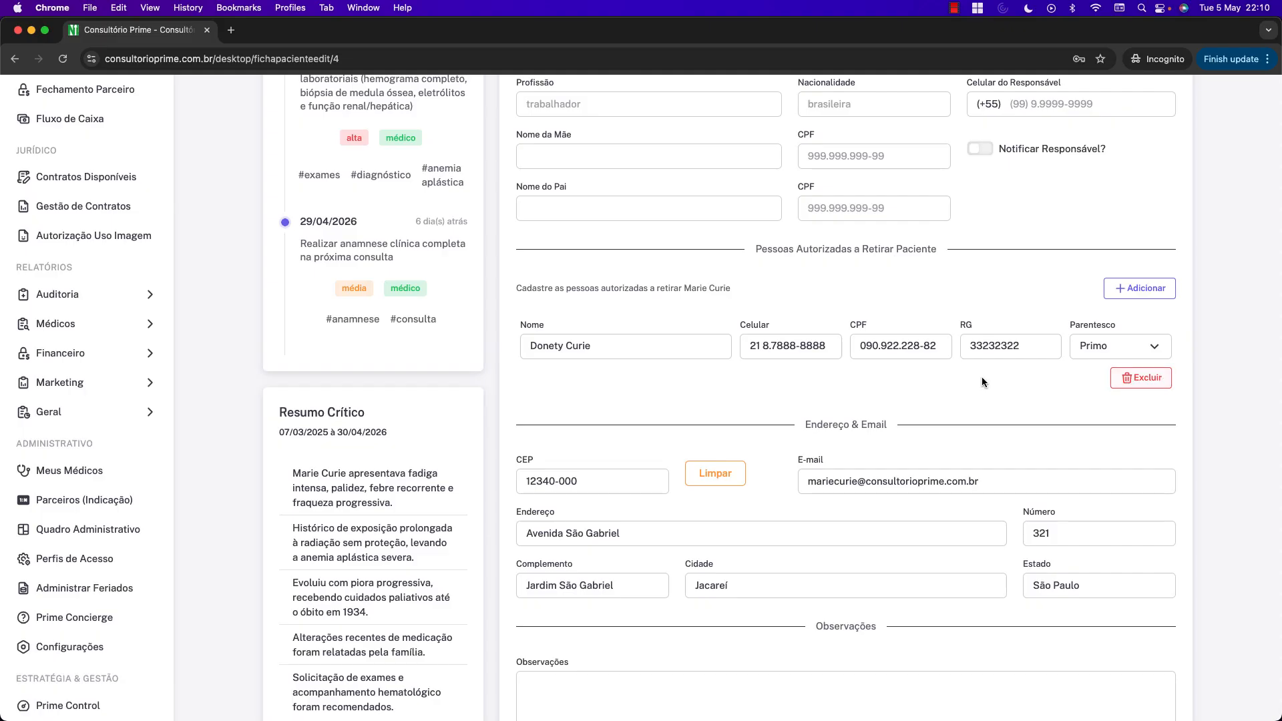
scroll(823, 375, up, 10)
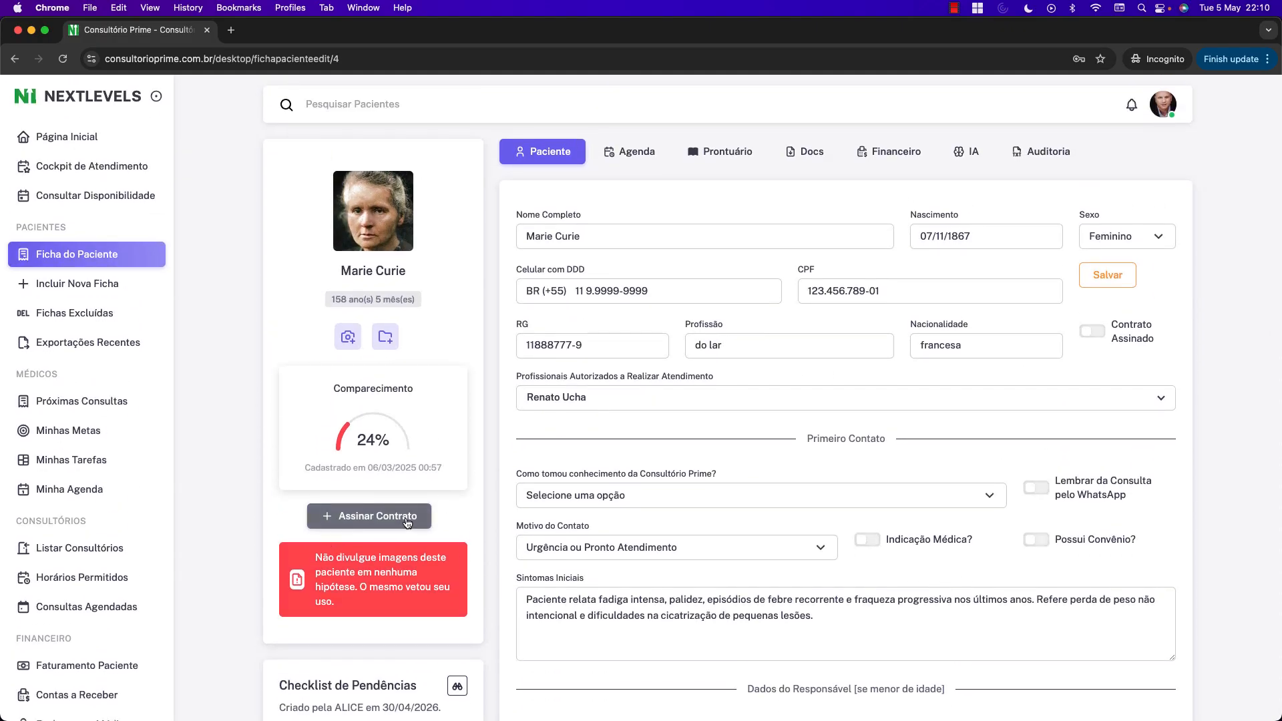
Generate the Termo de Autorização para Retirada de Paciente contract for this patient.
click(361, 532)
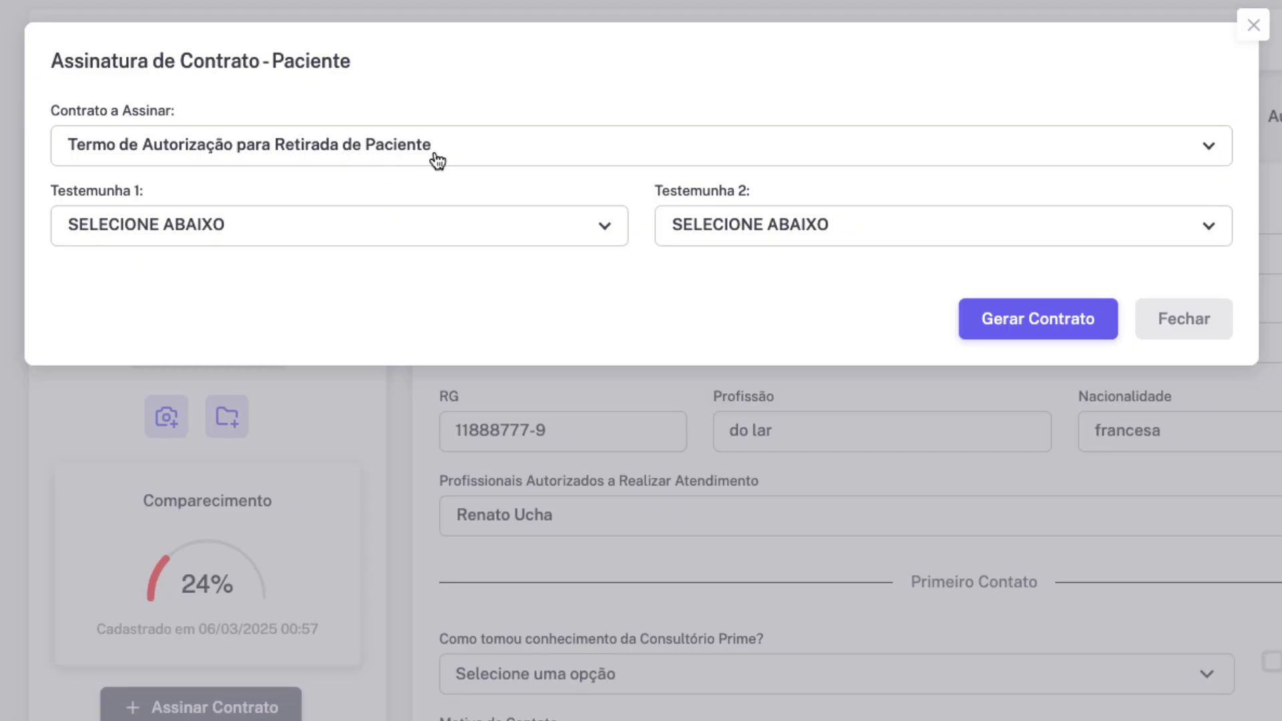
click(452, 156)
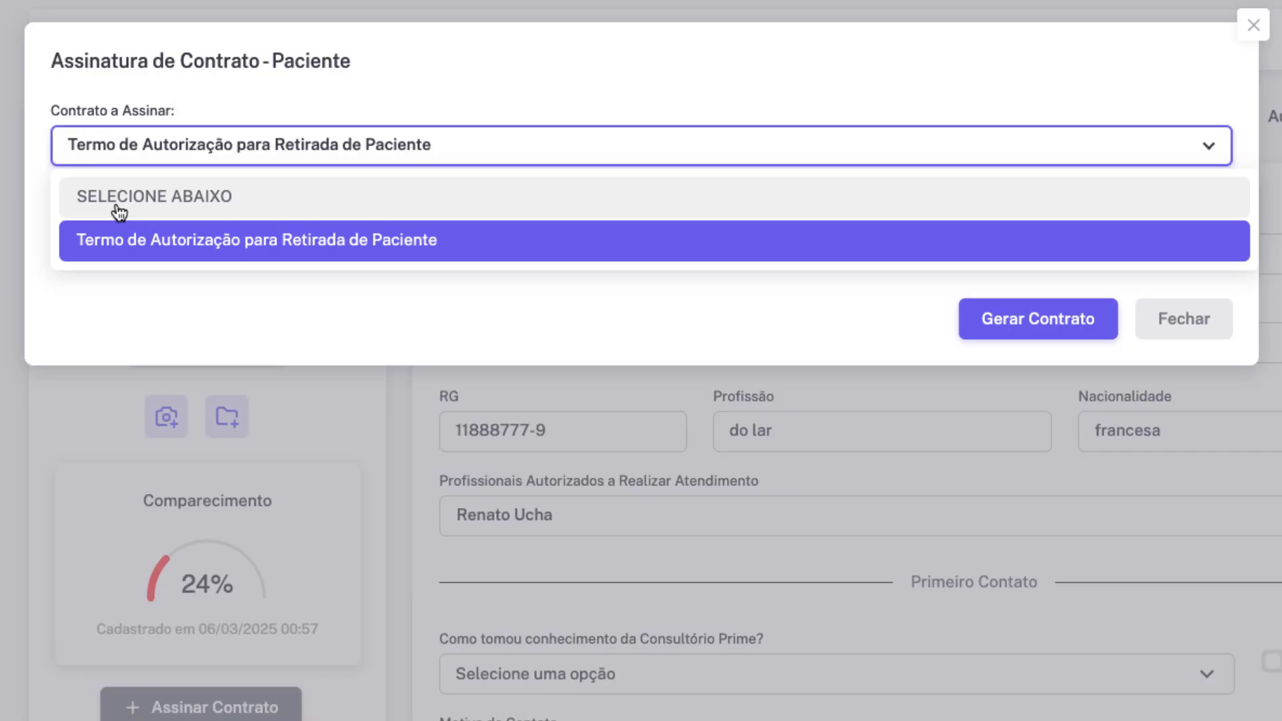
click(364, 249)
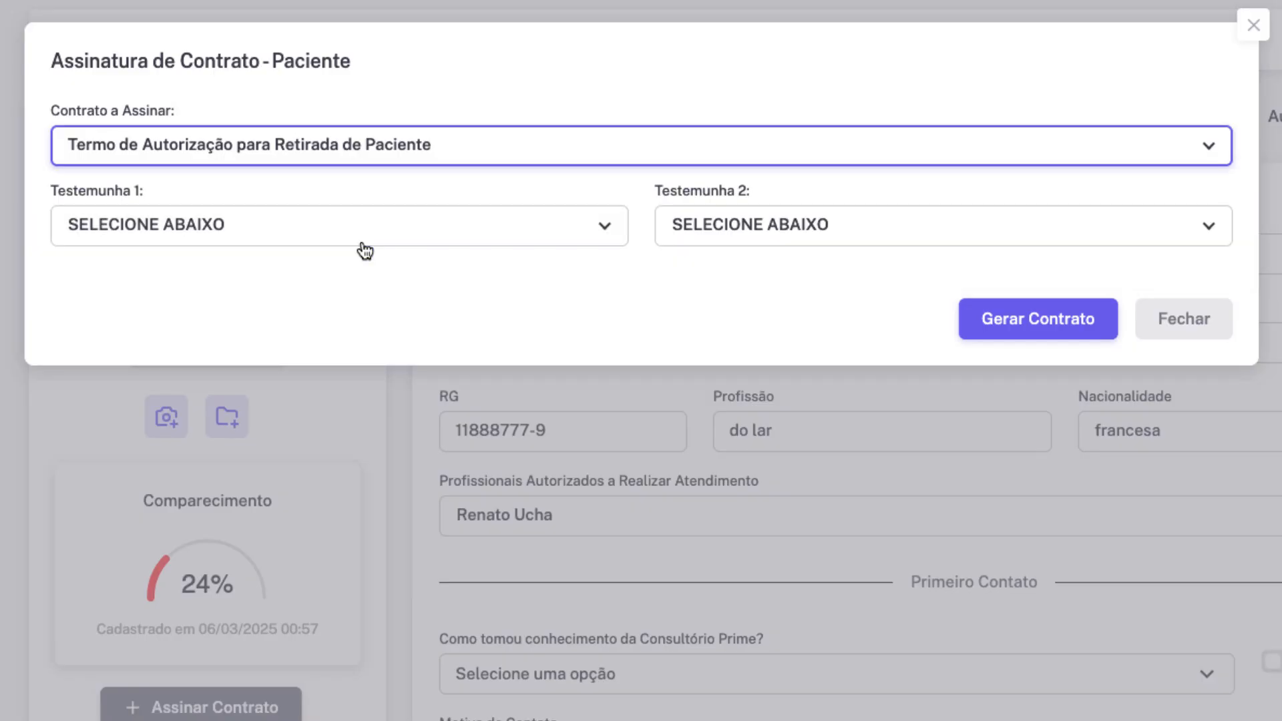
click(1047, 320)
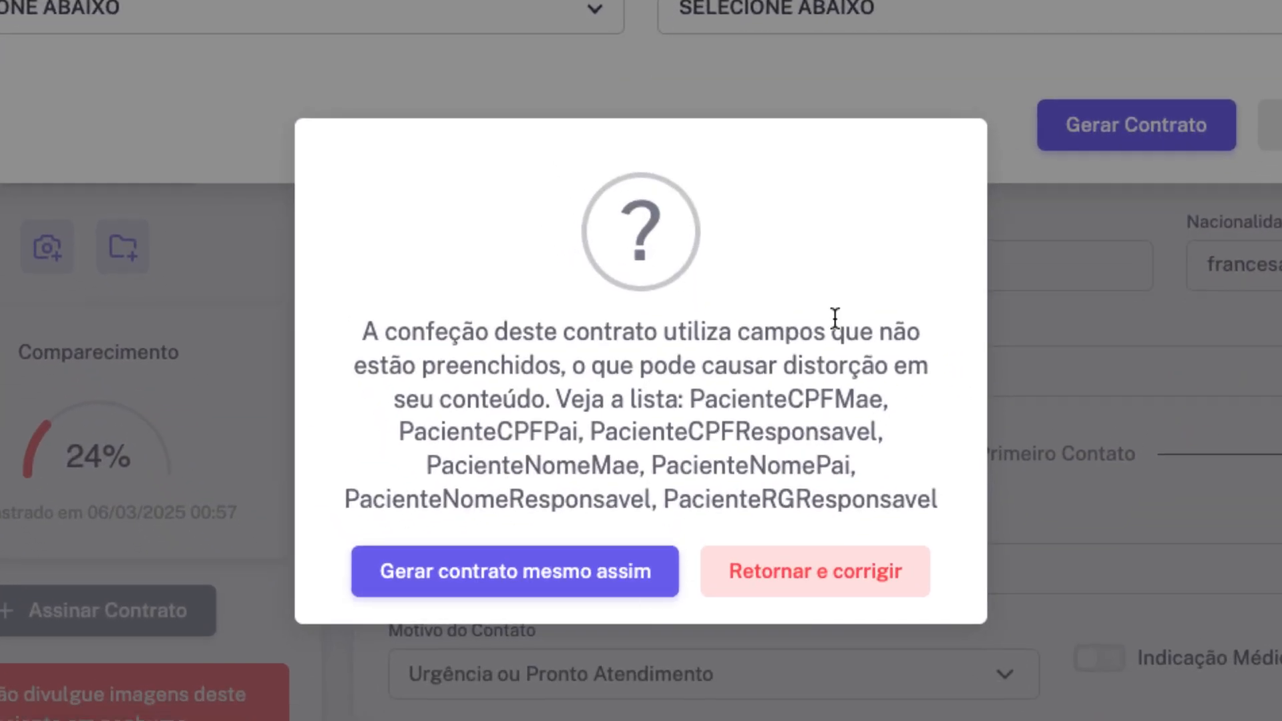
click(508, 573)
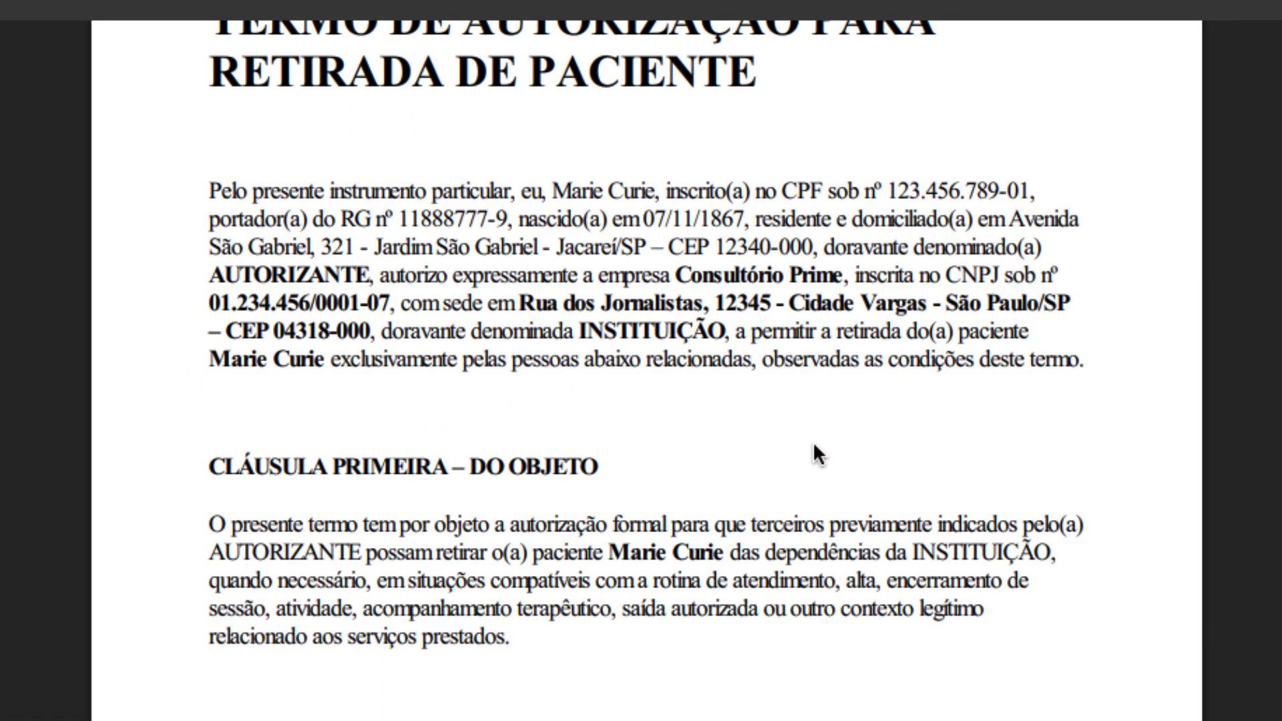
scroll(811, 438, down, 5)
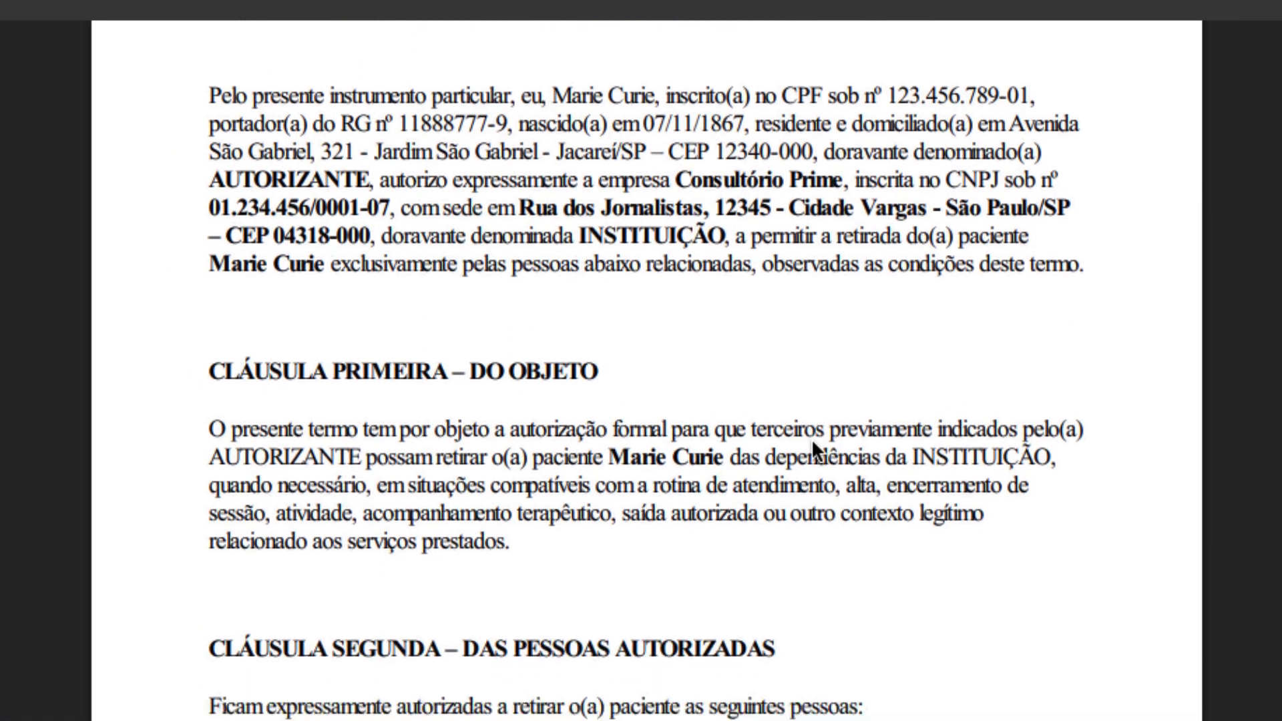
scroll(812, 442, down, 1)
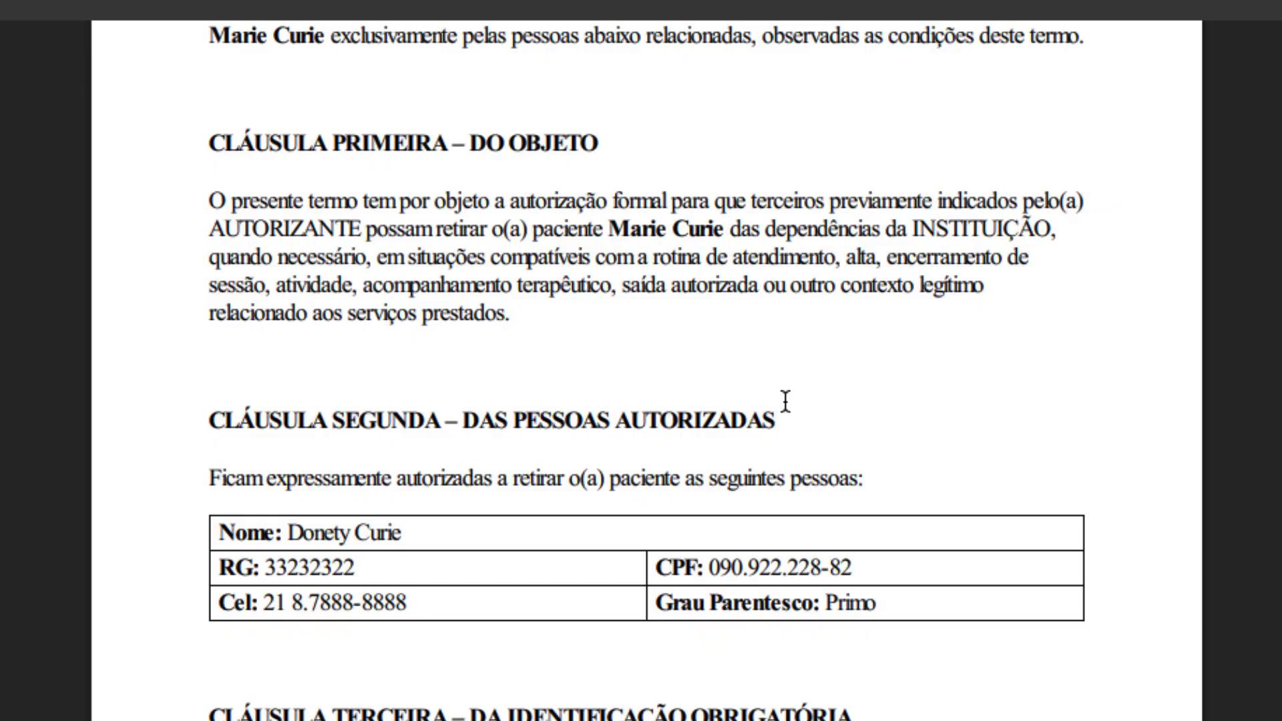
scroll(827, 400, down, 2)
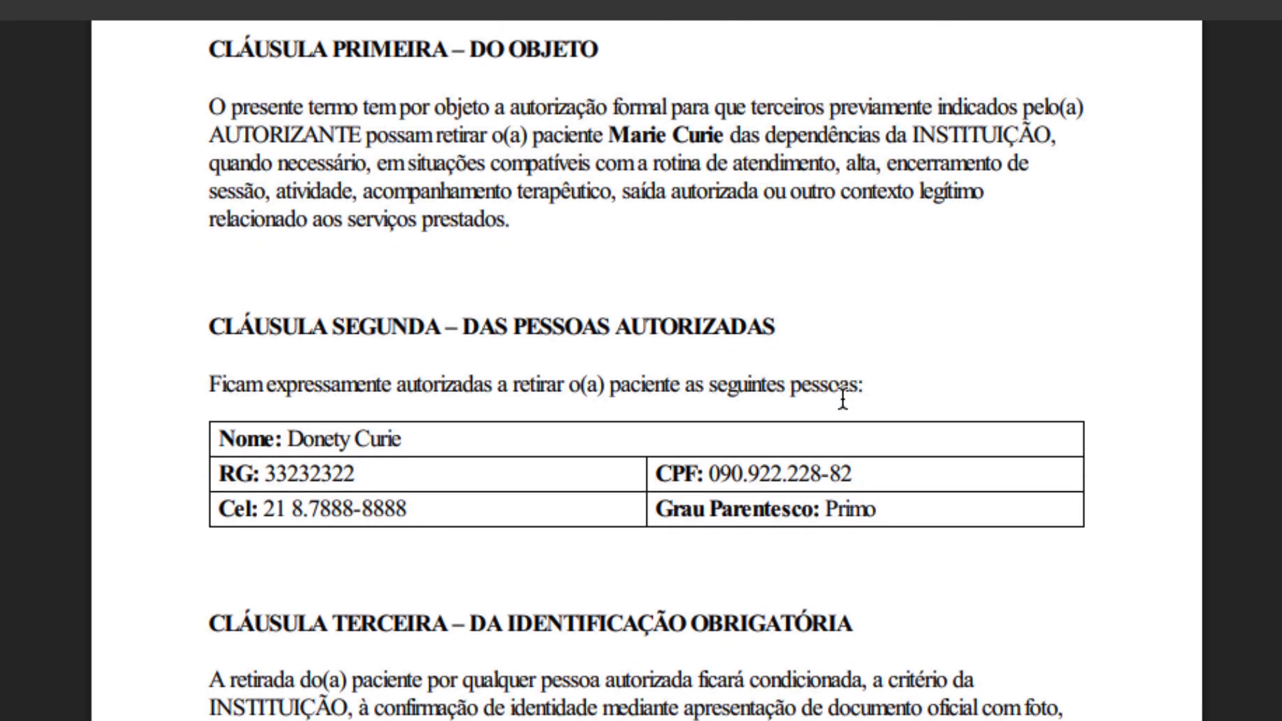
scroll(842, 400, down, 4)
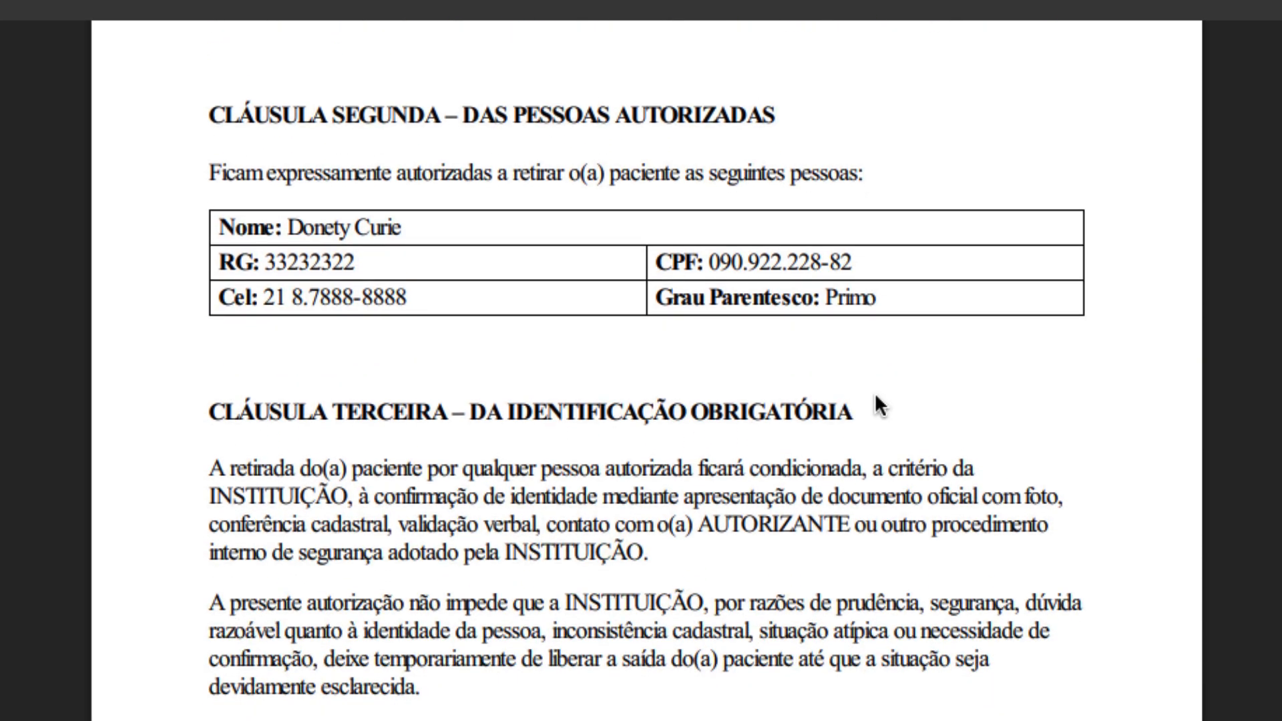
scroll(881, 407, down, 5)
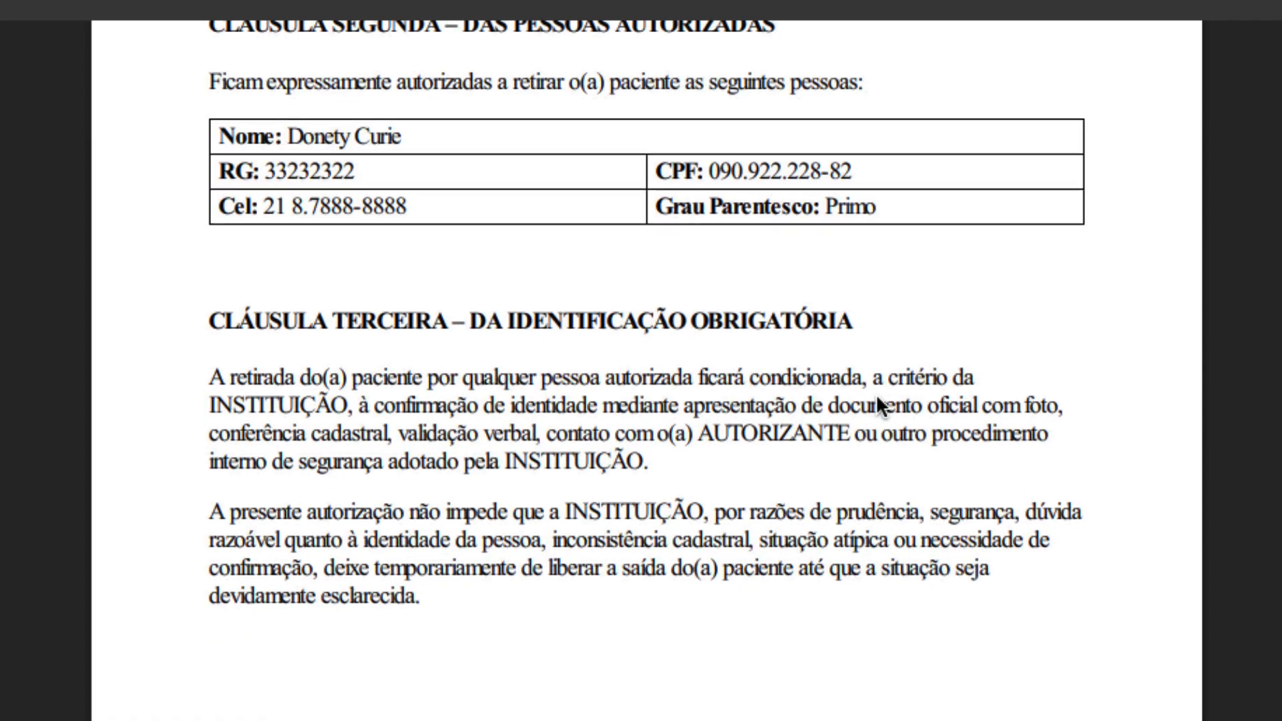
scroll(877, 399, down, 7)
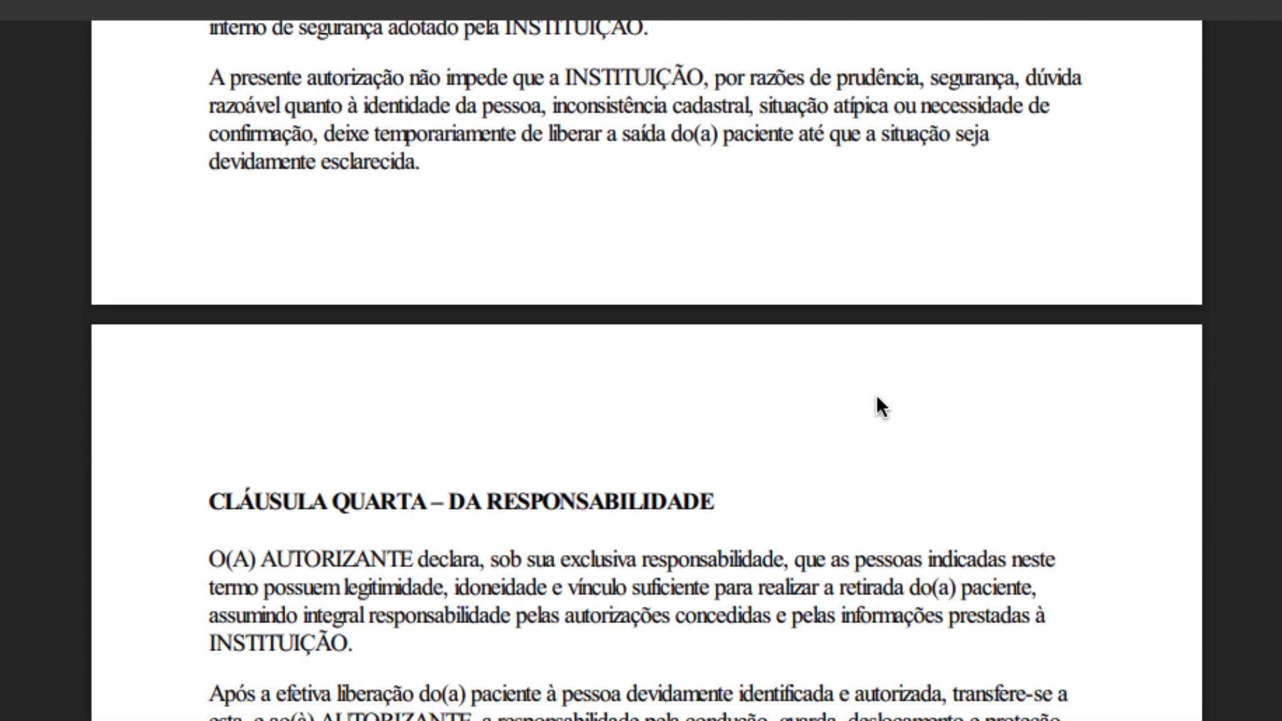
scroll(875, 401, down, 12)
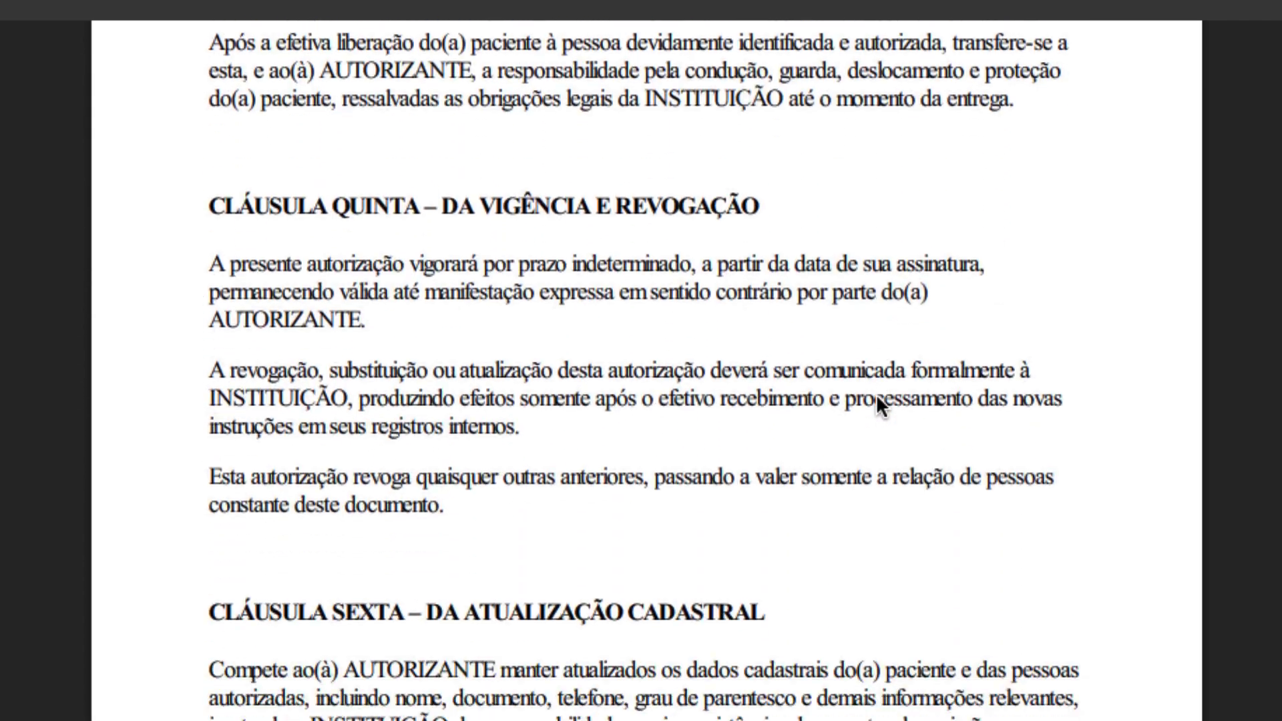
scroll(876, 395, down, 11)
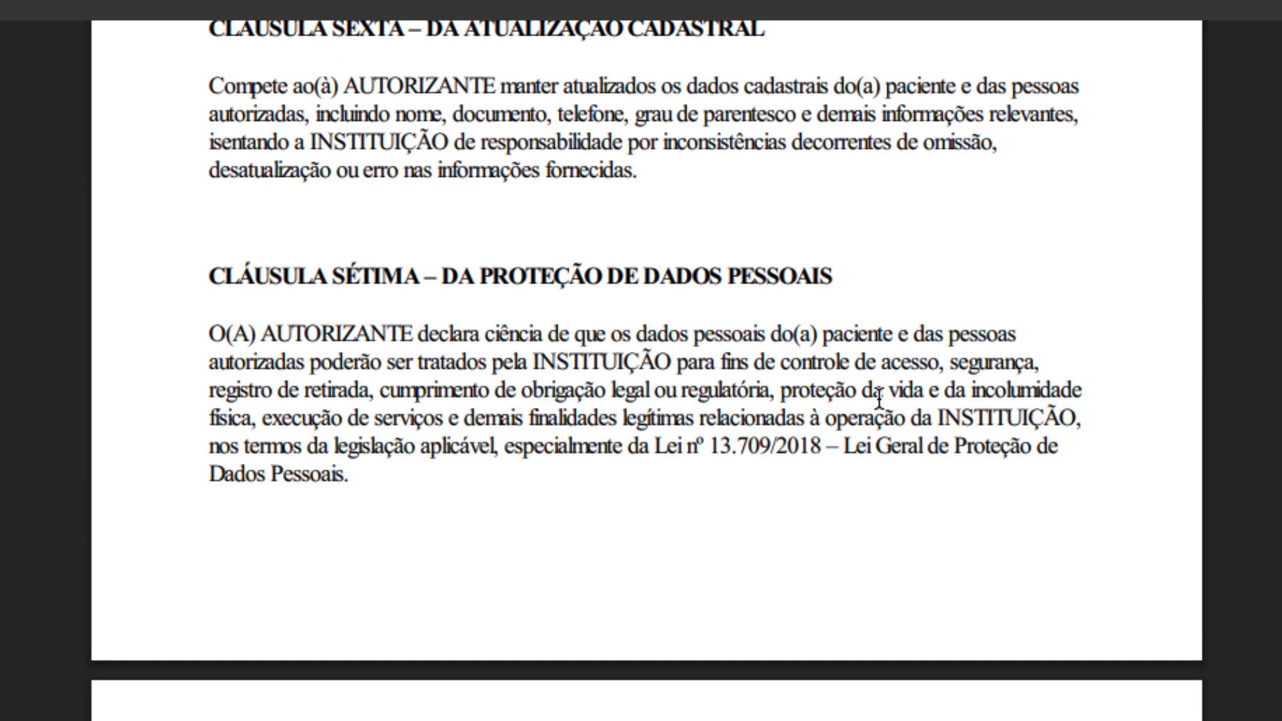
scroll(879, 399, down, 10)
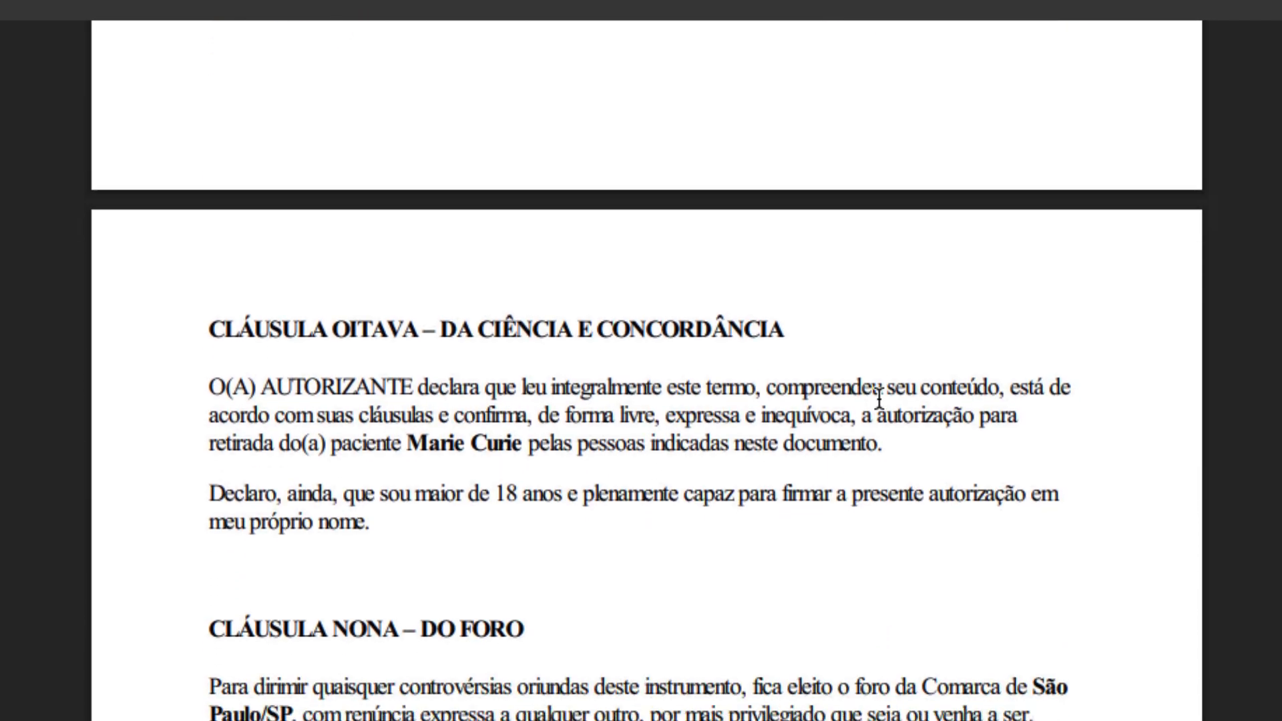
scroll(879, 400, down, 6)
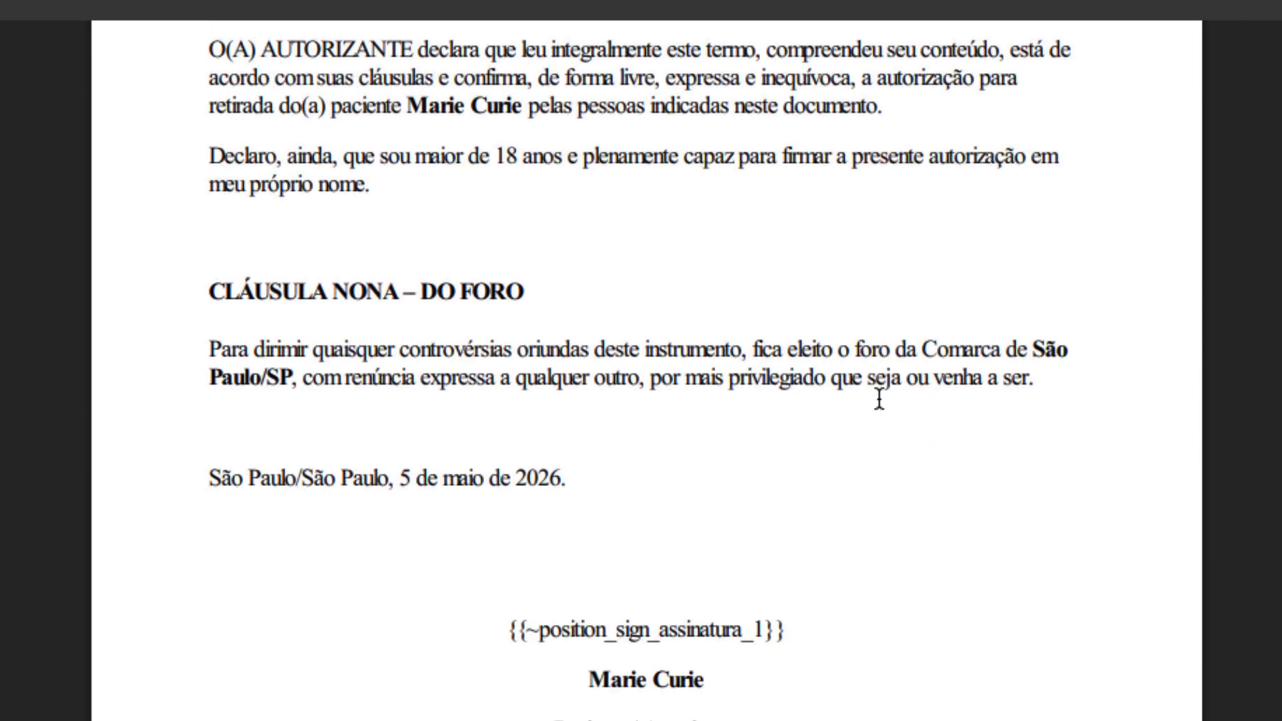
scroll(879, 399, up, 20)
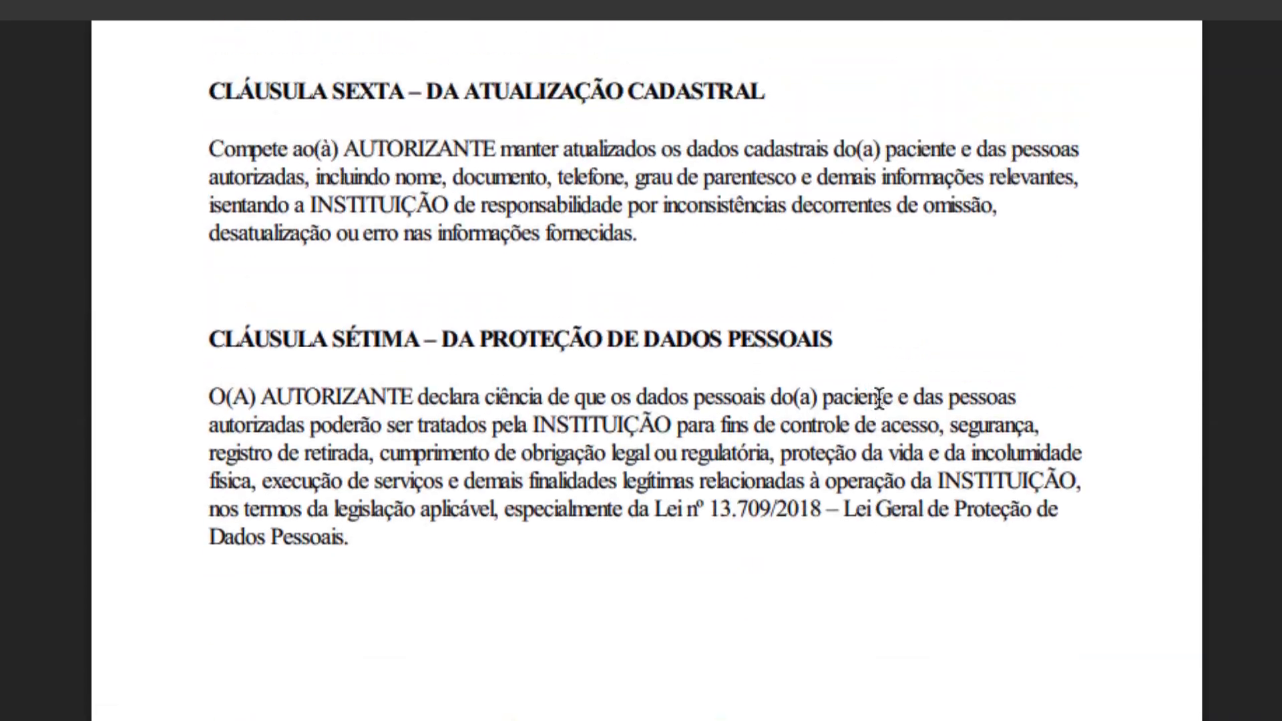
scroll(878, 398, up, 12)
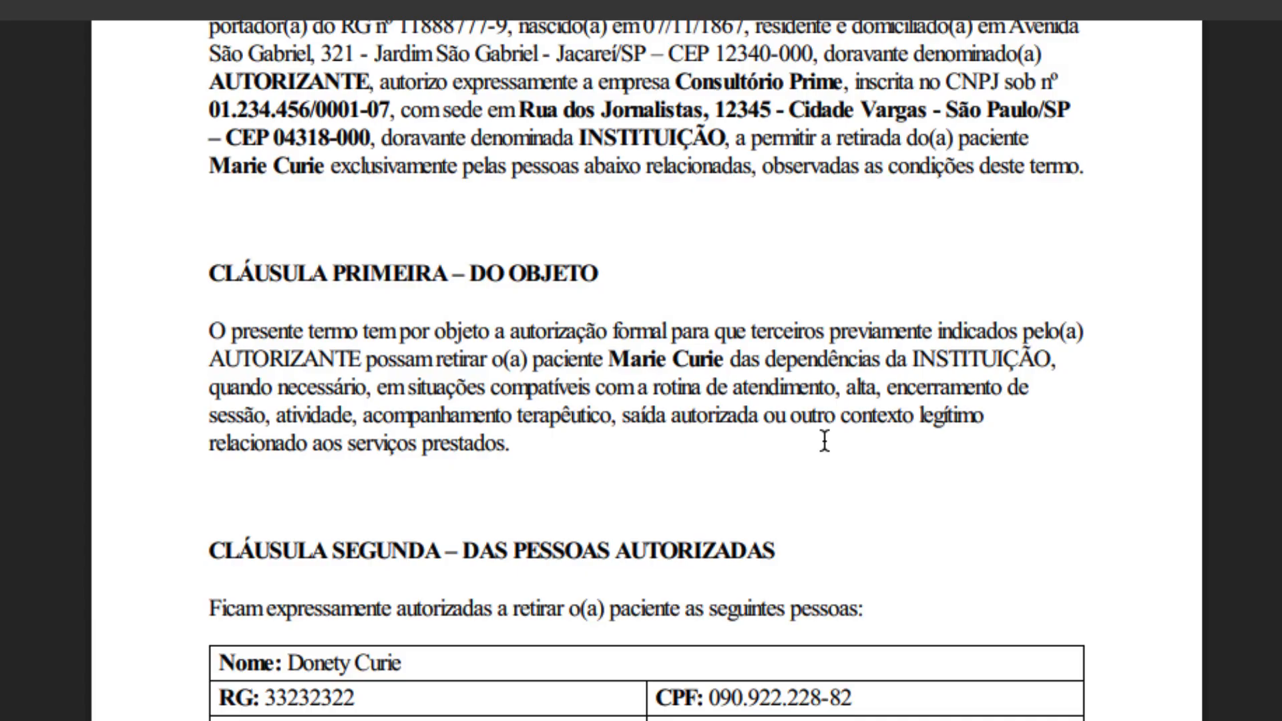
scroll(825, 440, down, 1)
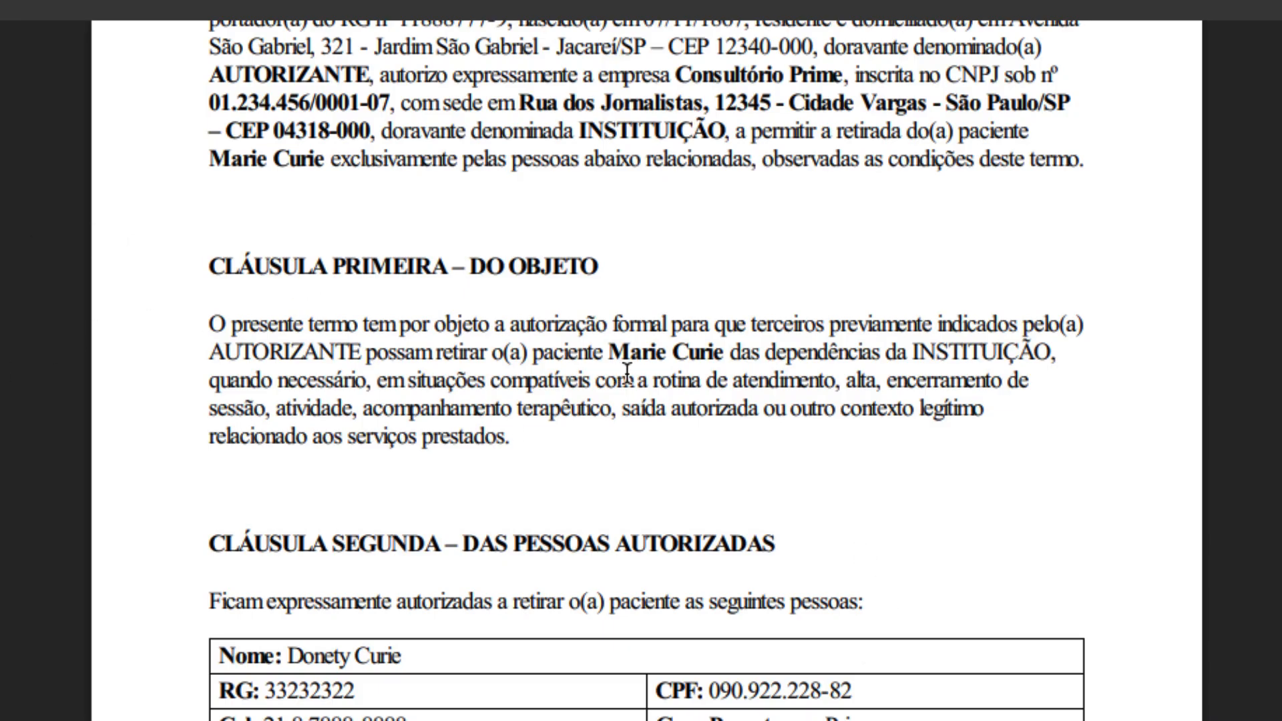
scroll(690, 388, up, 5)
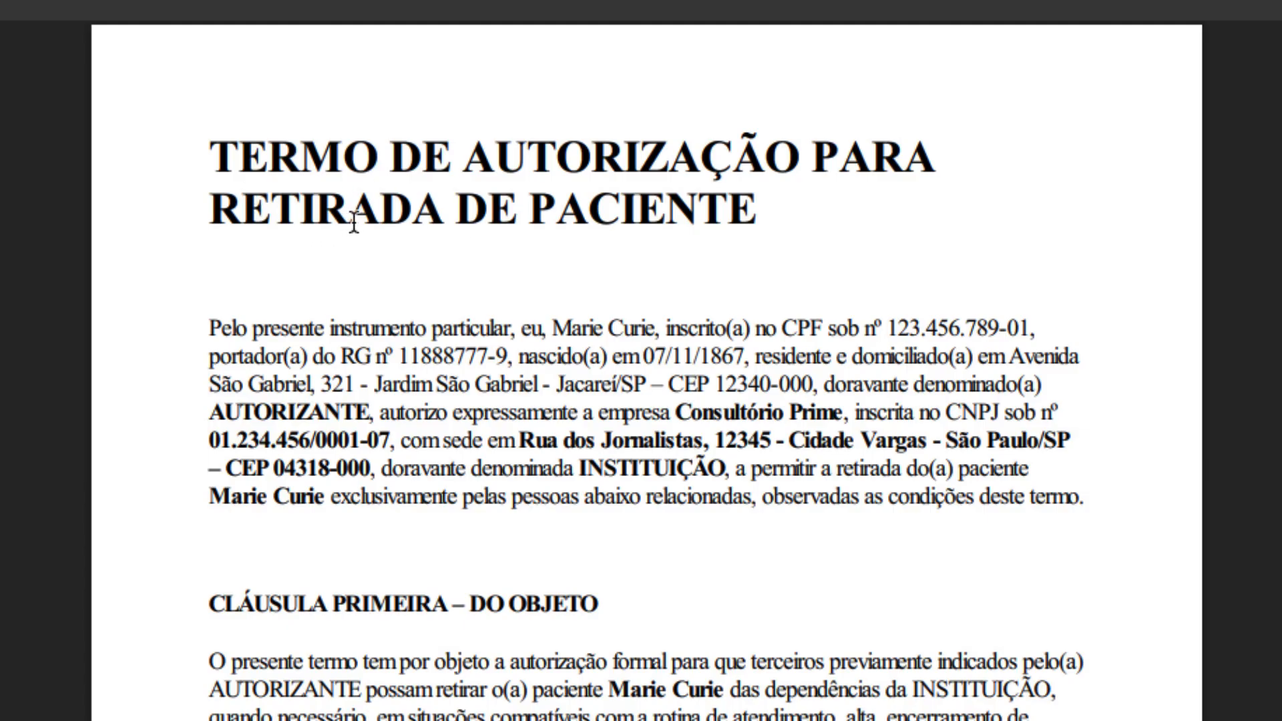
drag(552, 327, 658, 328)
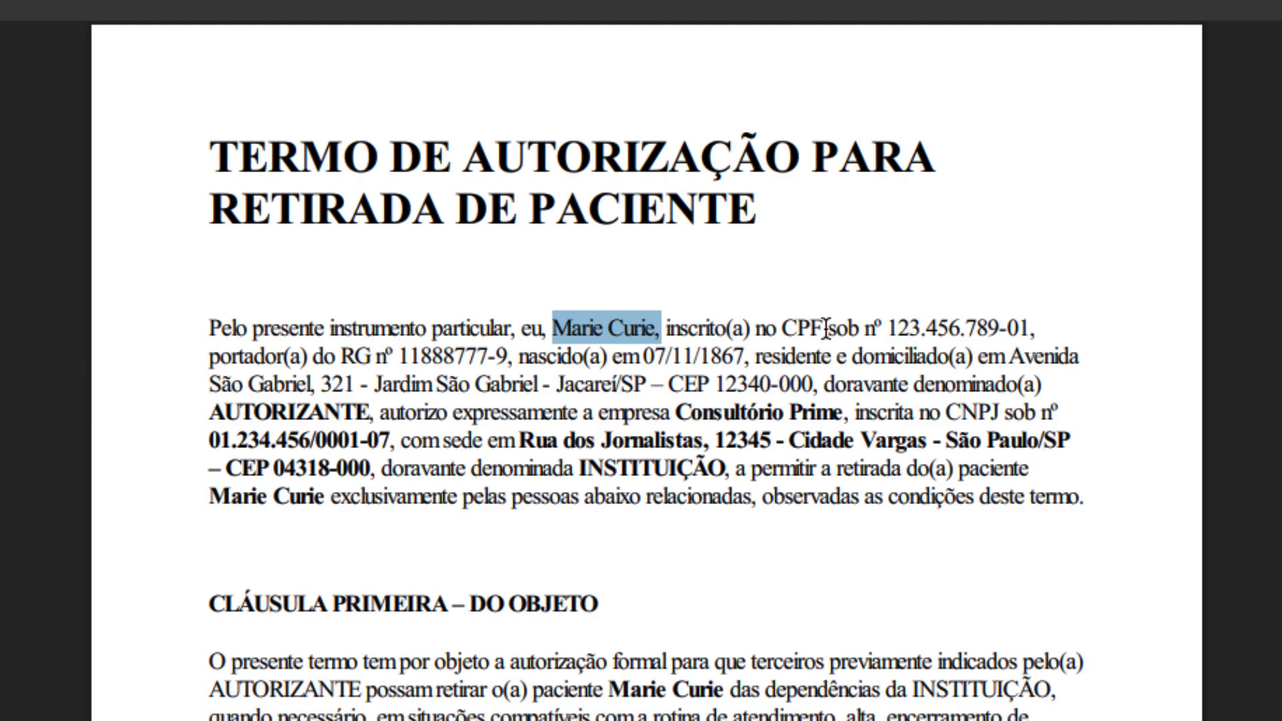
click(892, 327)
drag(893, 327, 1028, 327)
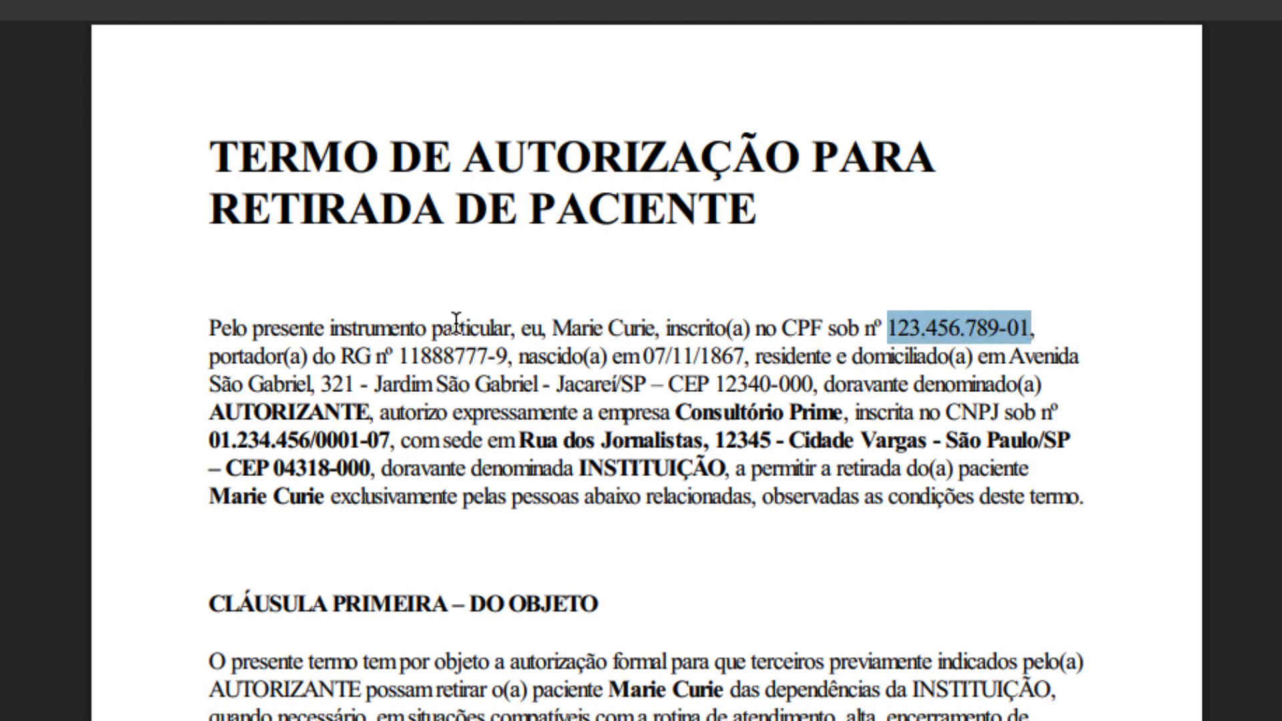
drag(398, 356, 486, 356)
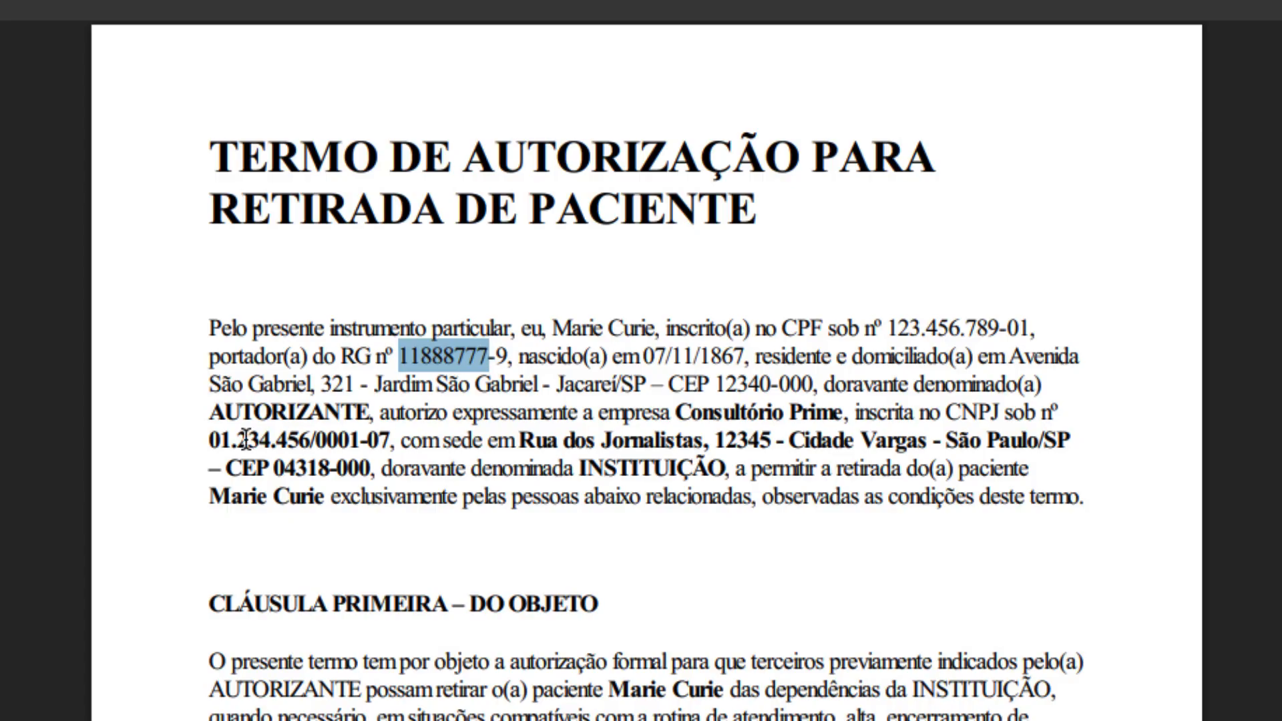
drag(676, 411, 785, 412)
drag(549, 441, 787, 440)
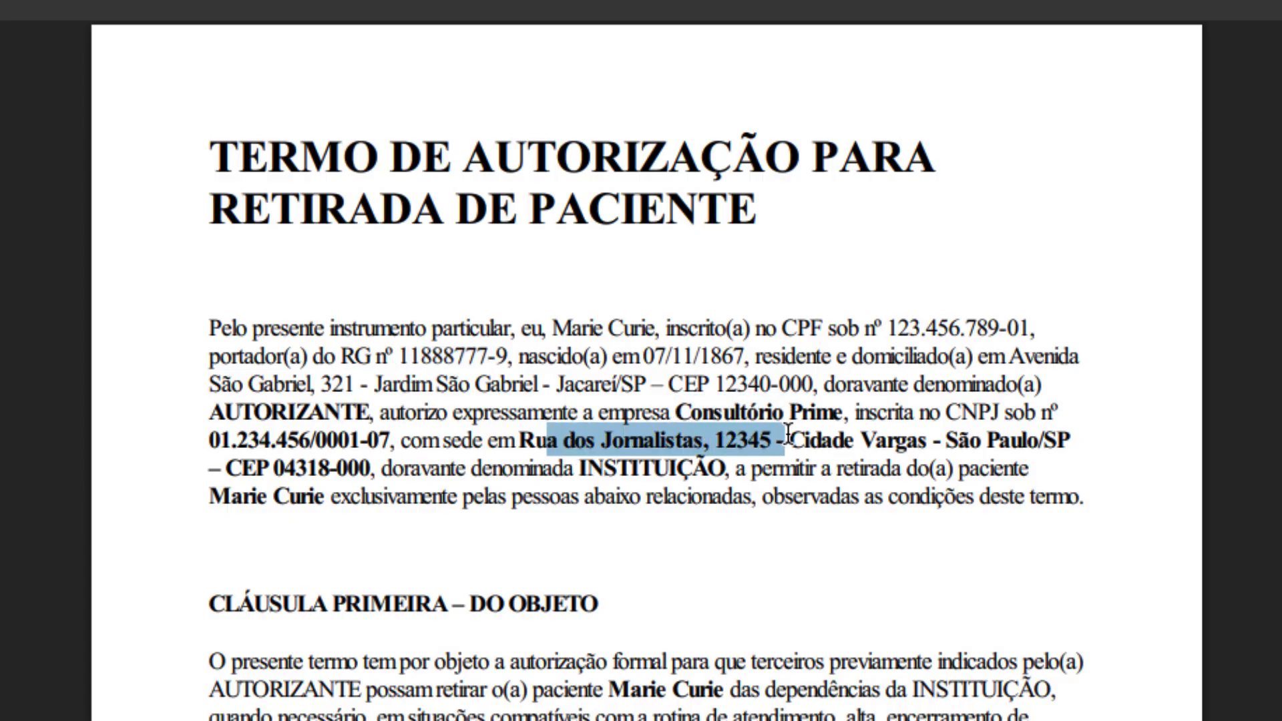
scroll(562, 538, down, 3)
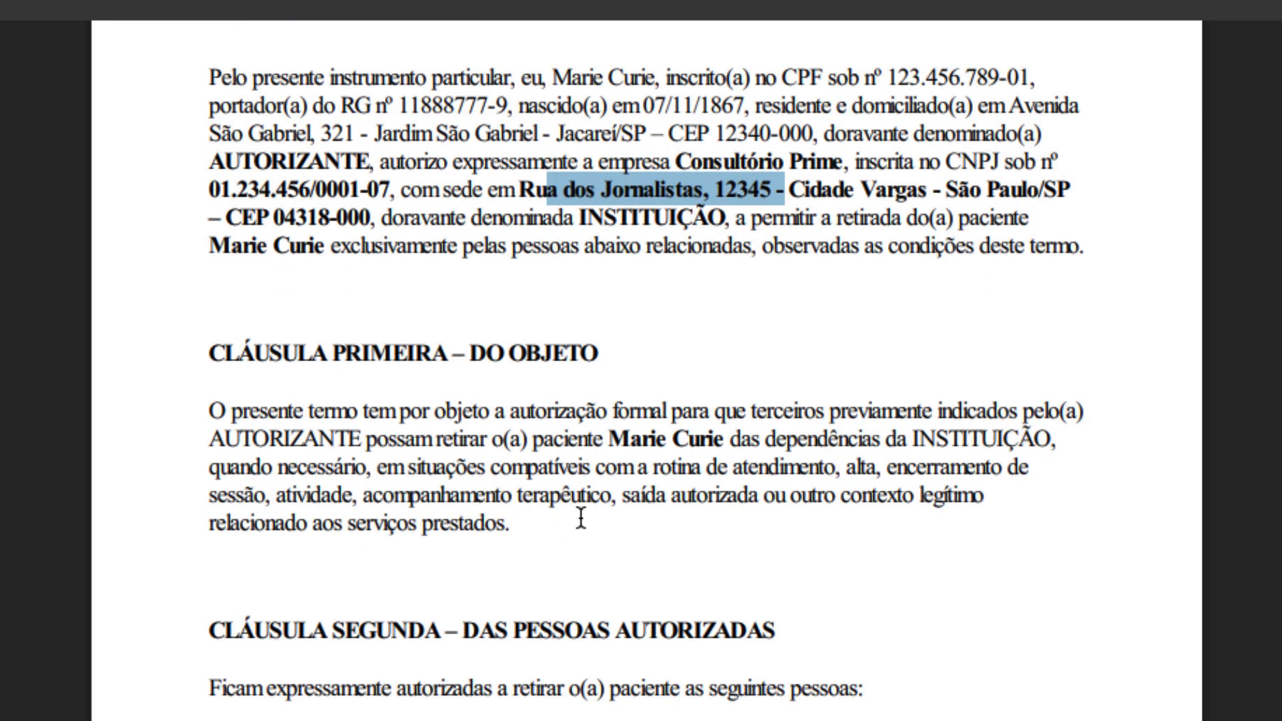
scroll(619, 481, down, 3)
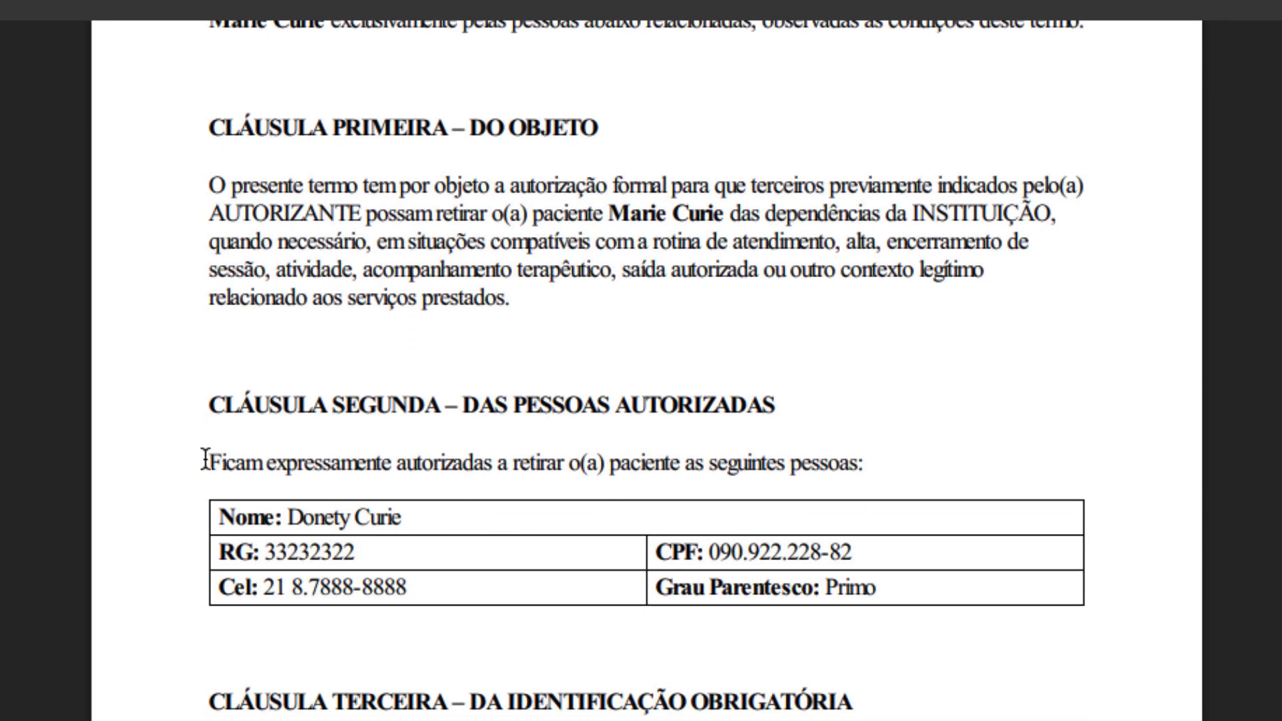
drag(206, 458, 838, 624)
scroll(972, 599, down, 1)
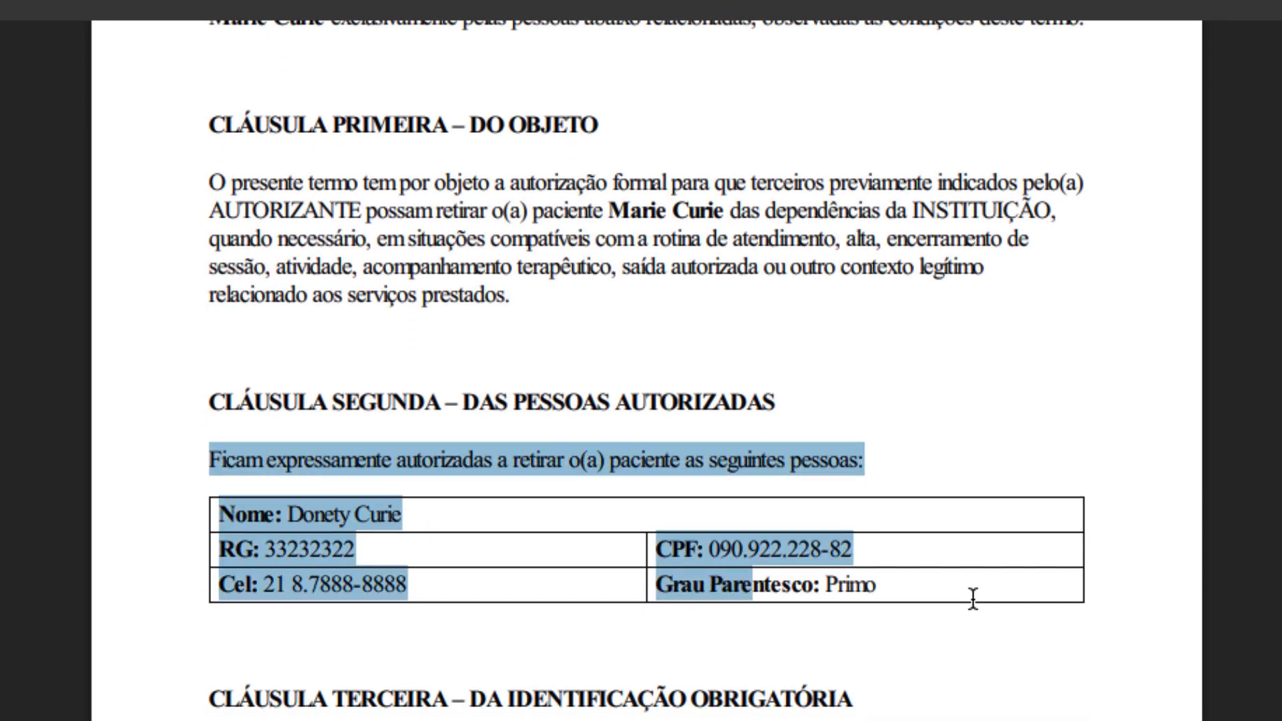
click(844, 623)
scroll(737, 614, down, 20)
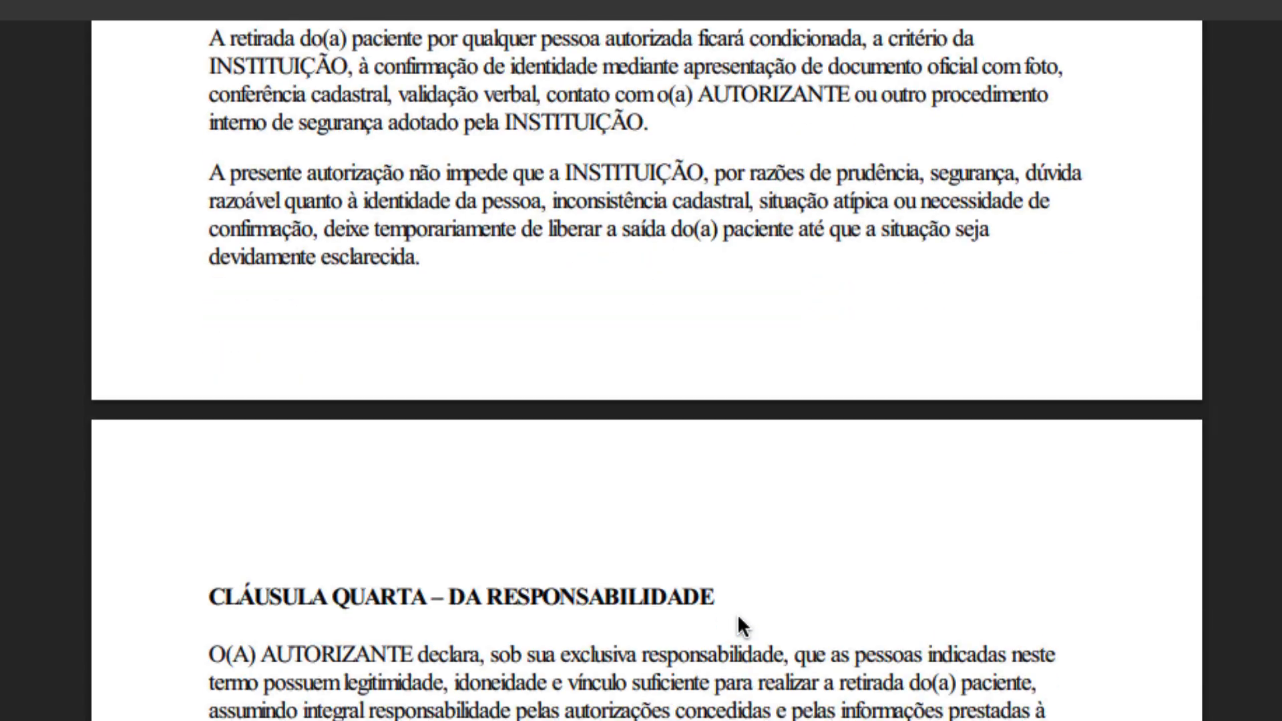
scroll(740, 611, down, 10)
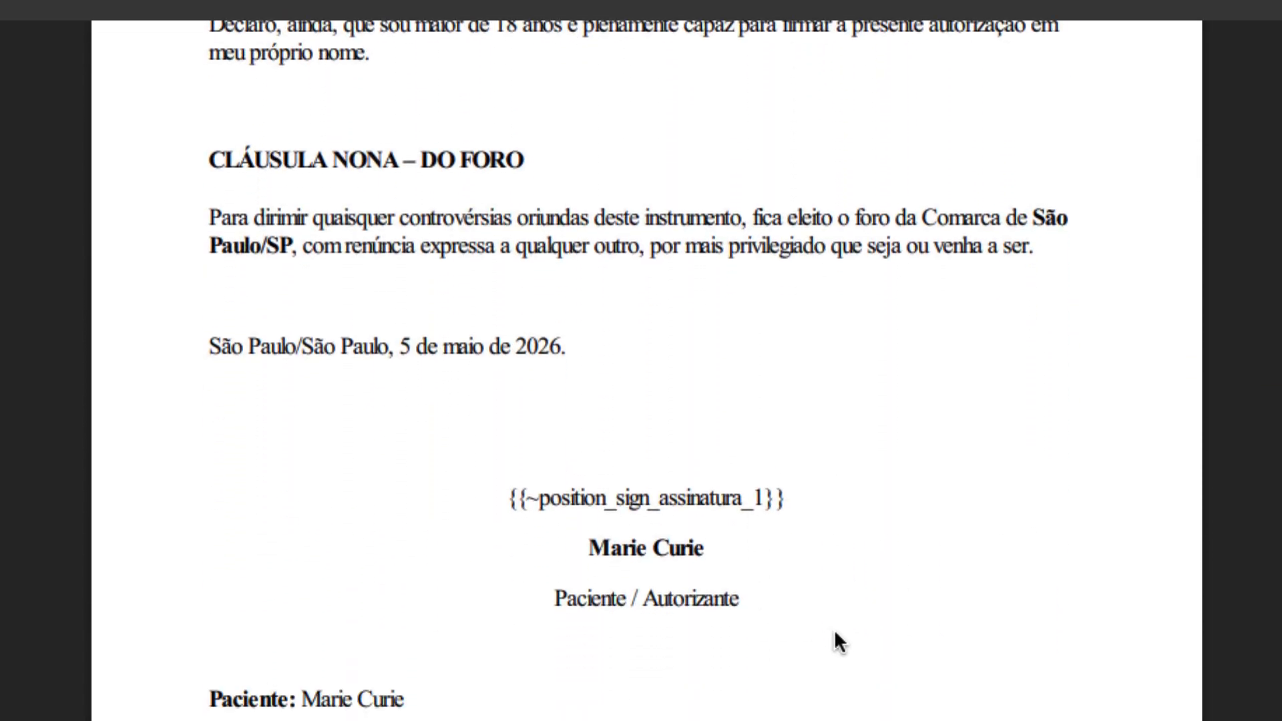
scroll(835, 638, up, 1)
scroll(835, 634, up, 2)
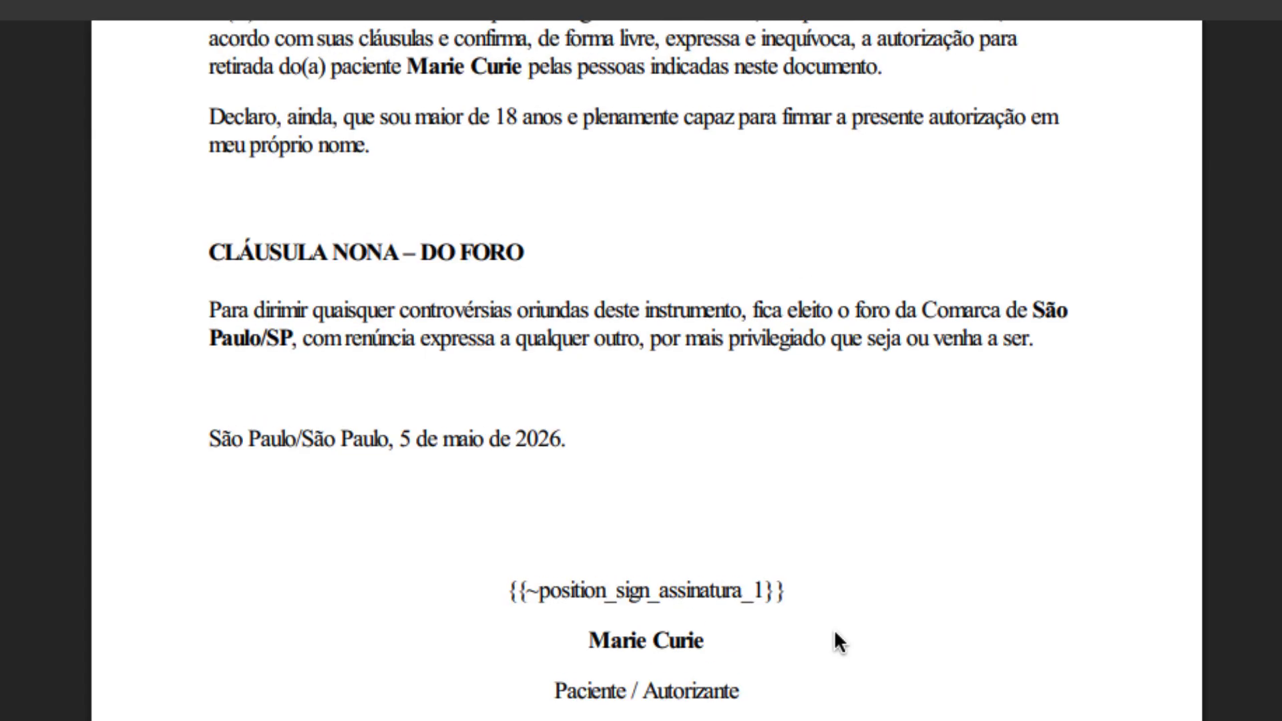
scroll(835, 630, up, 3)
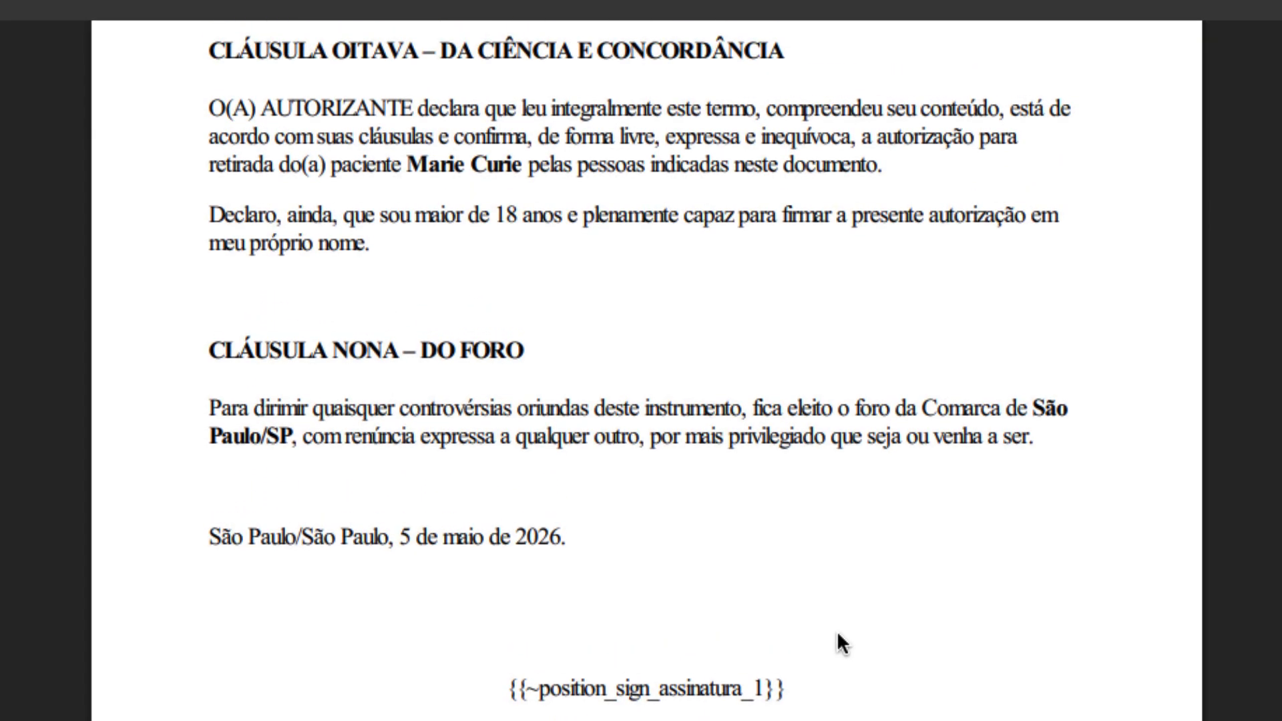
scroll(837, 635, up, 14)
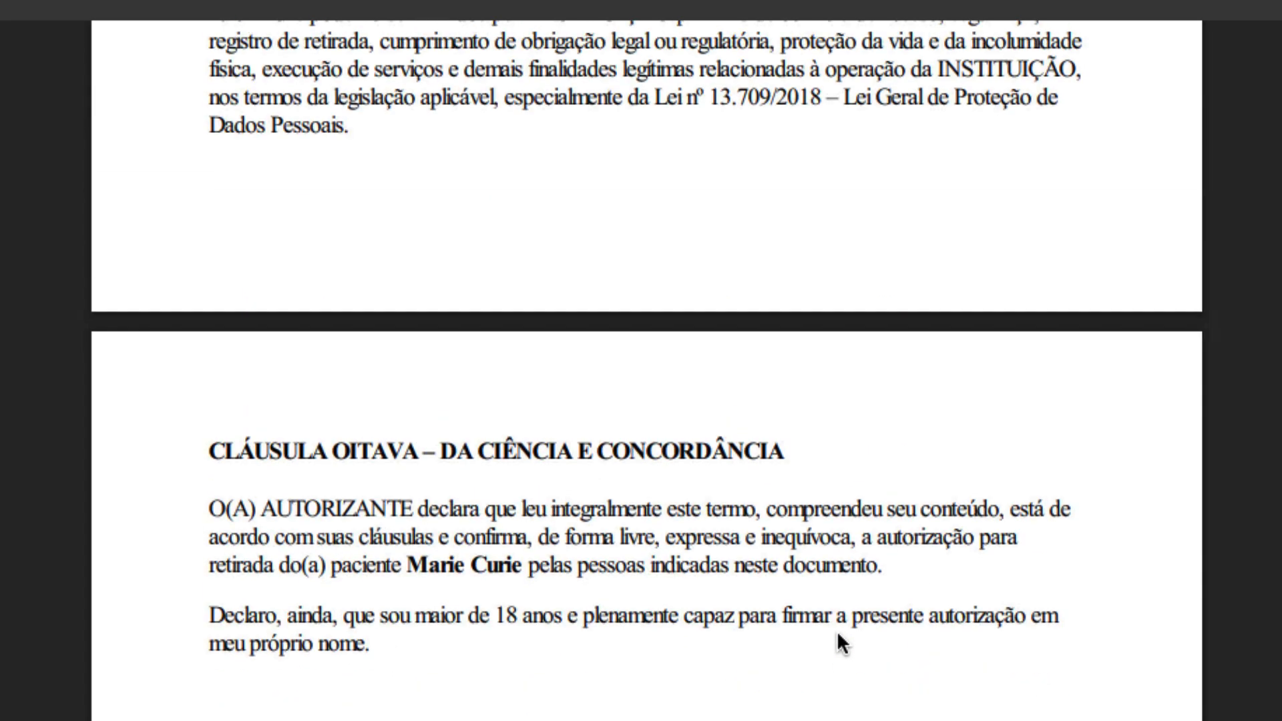
scroll(838, 634, up, 8)
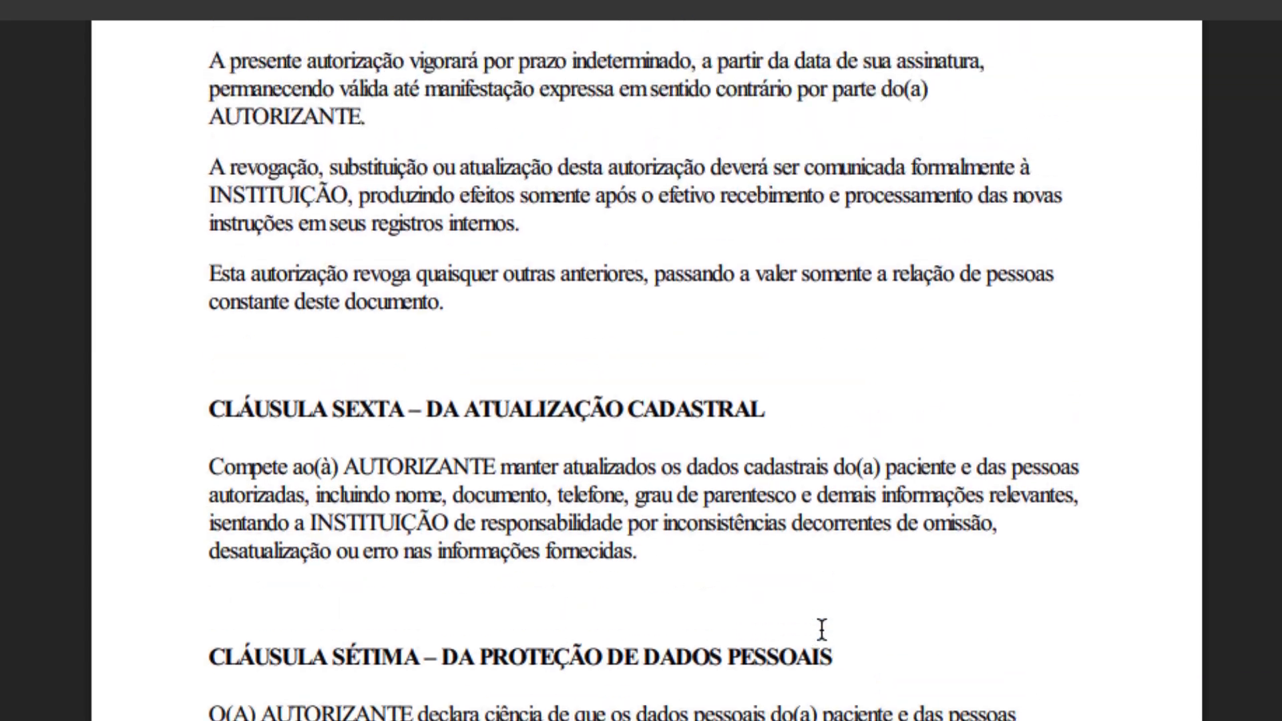
scroll(844, 626, up, 13)
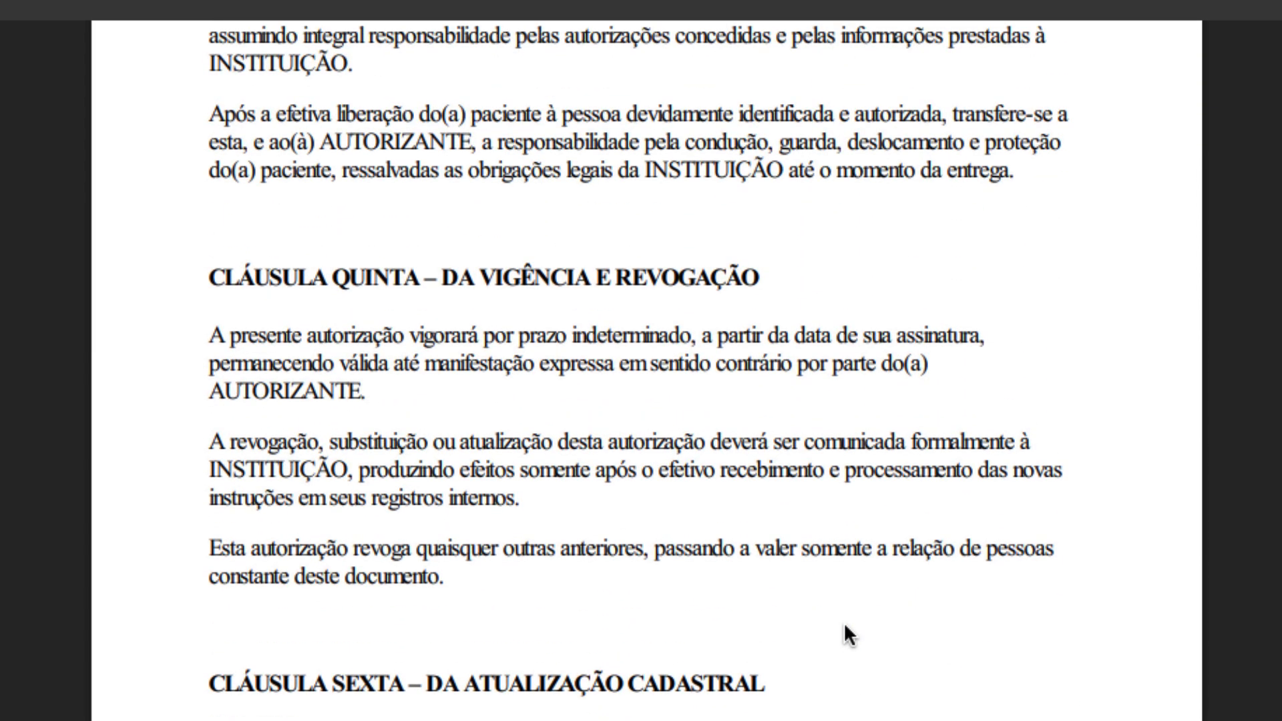
scroll(843, 626, up, 20)
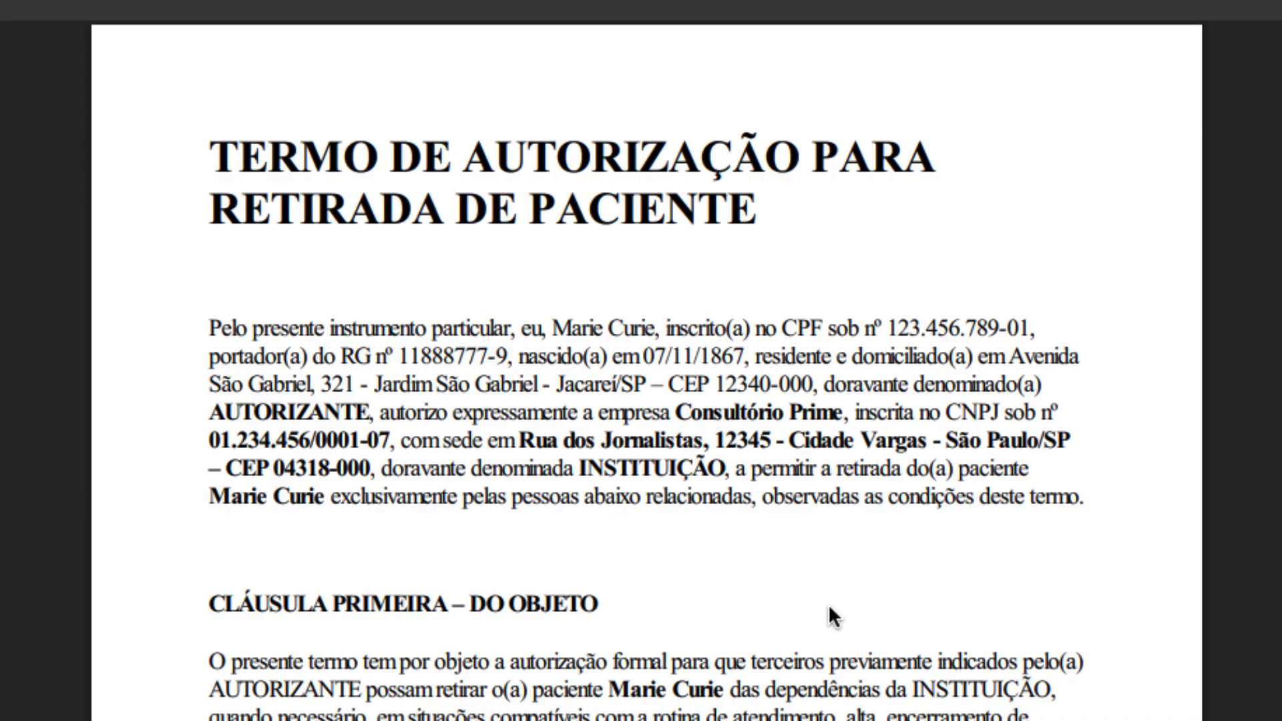
scroll(806, 614, down, 5)
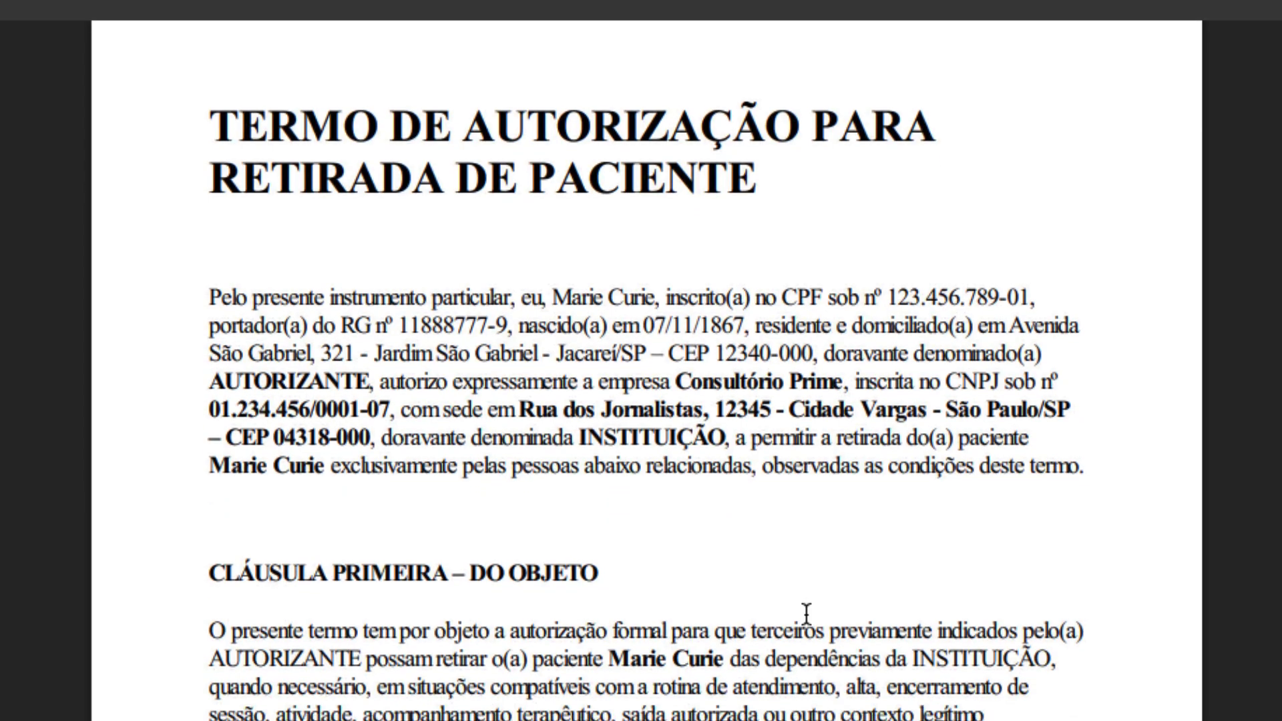
scroll(823, 614, down, 3)
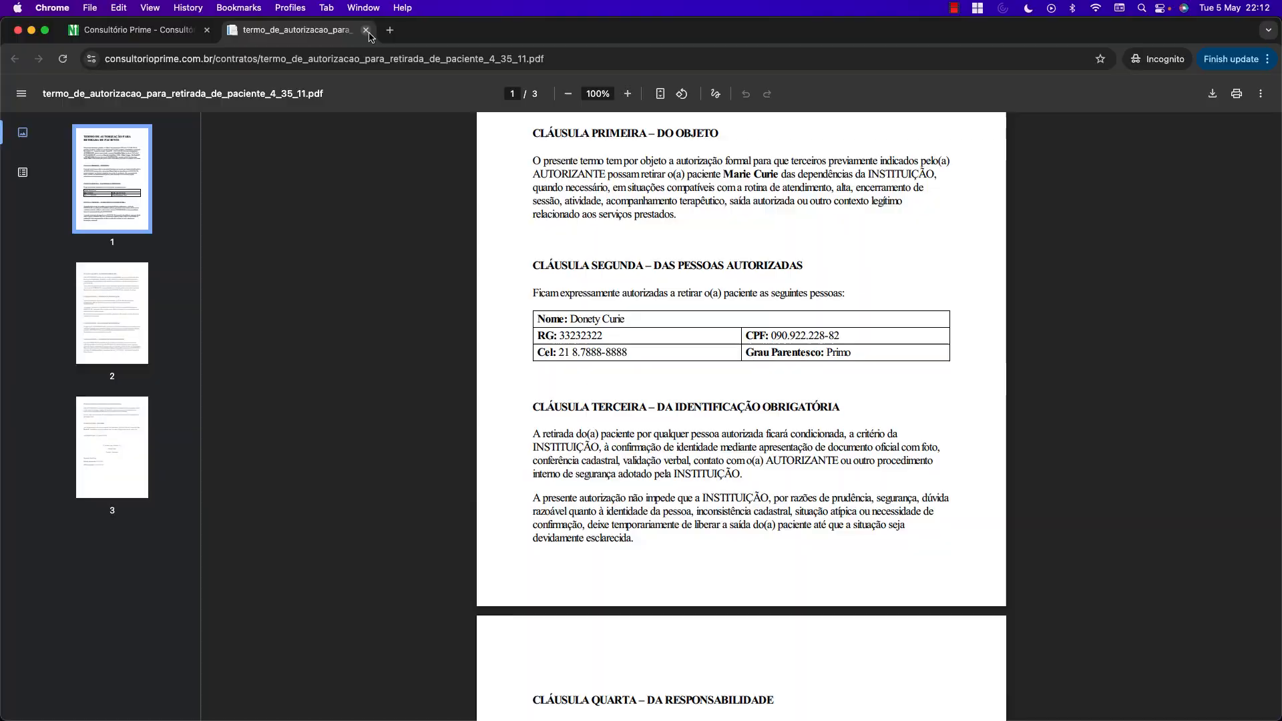
Send the term for electronic signature and switch back to the Consultório Prime window.
click(366, 30)
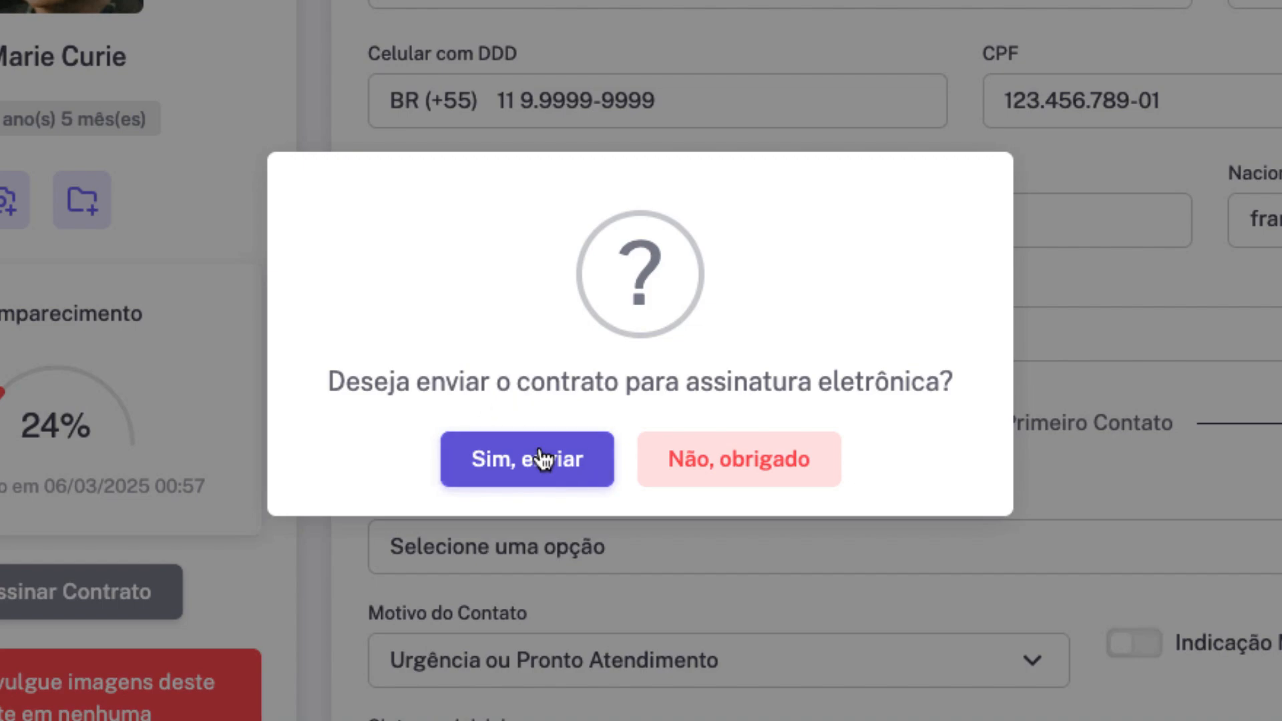
click(508, 469)
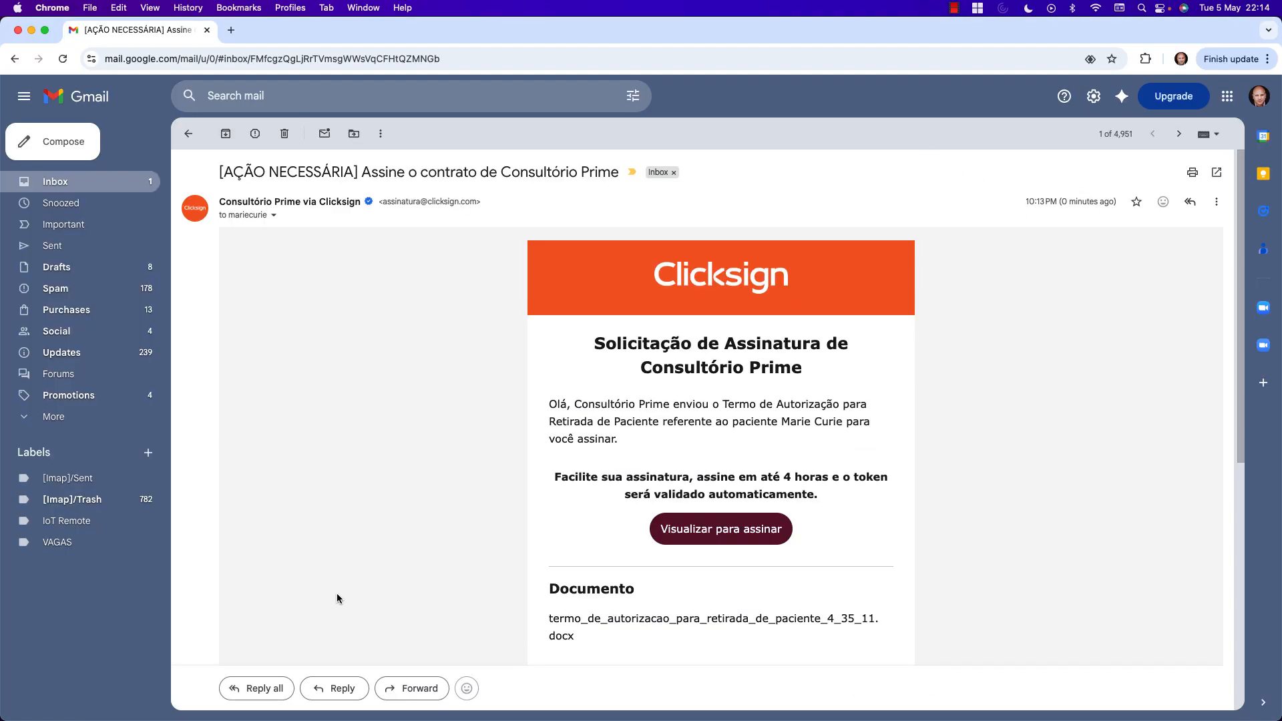
mouse_move(347, 718)
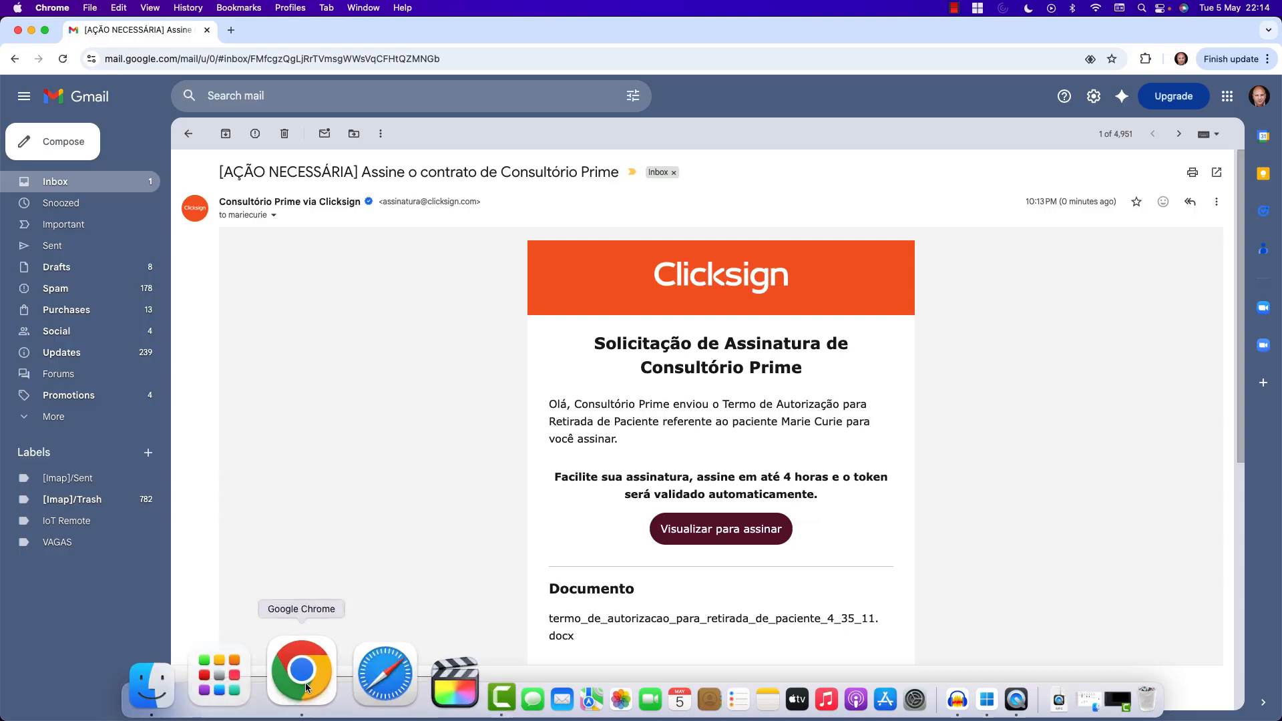
right_click(305, 682)
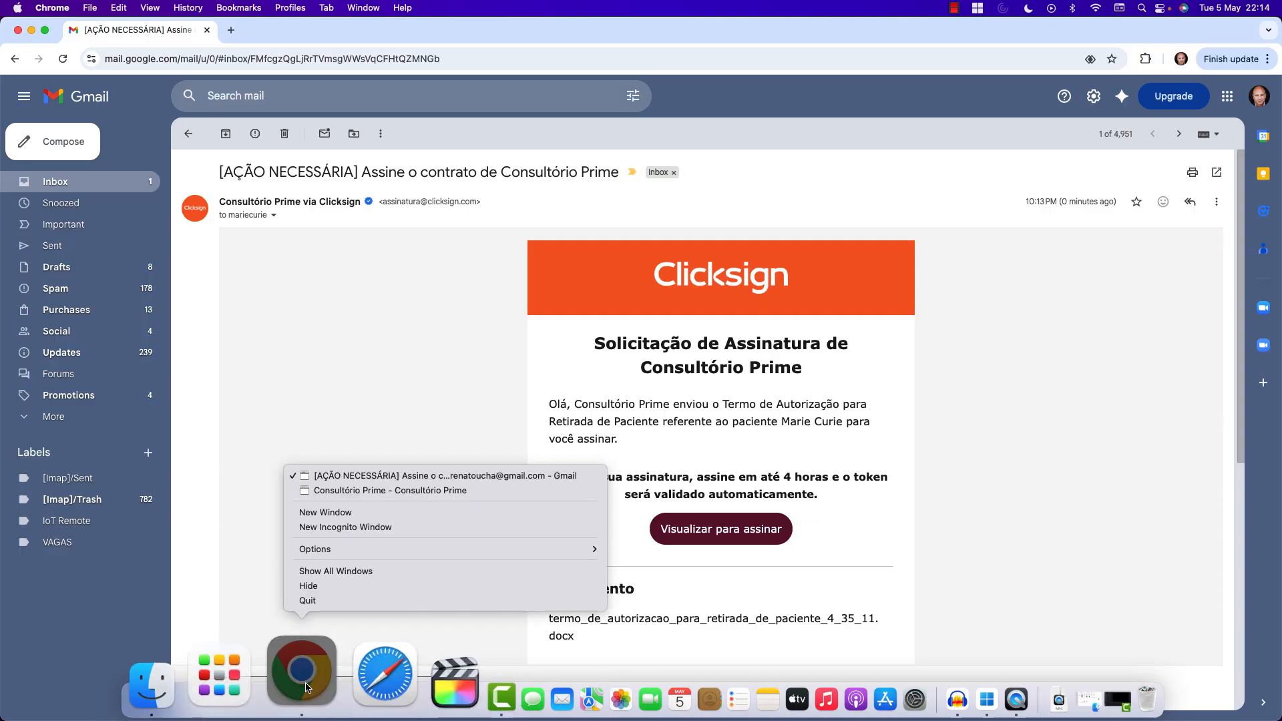
click(363, 492)
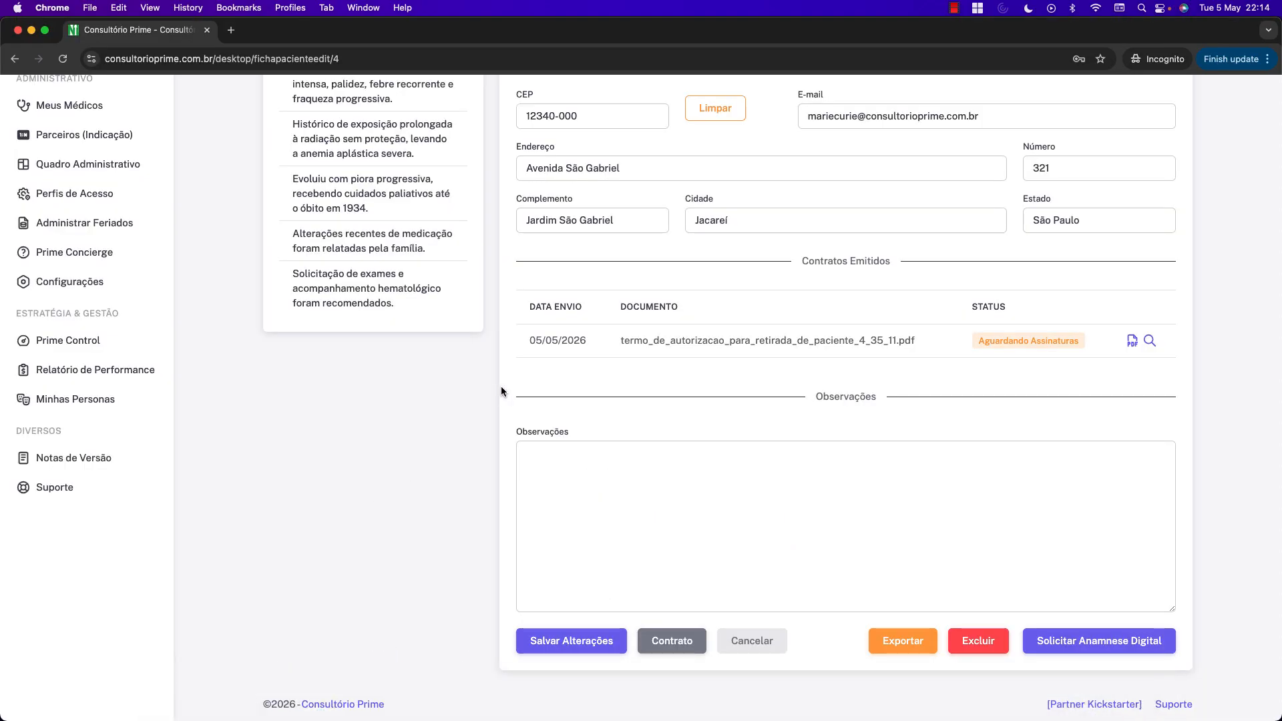
Scroll up the patient form before leaving for Gmail.
scroll(788, 383, up, 15)
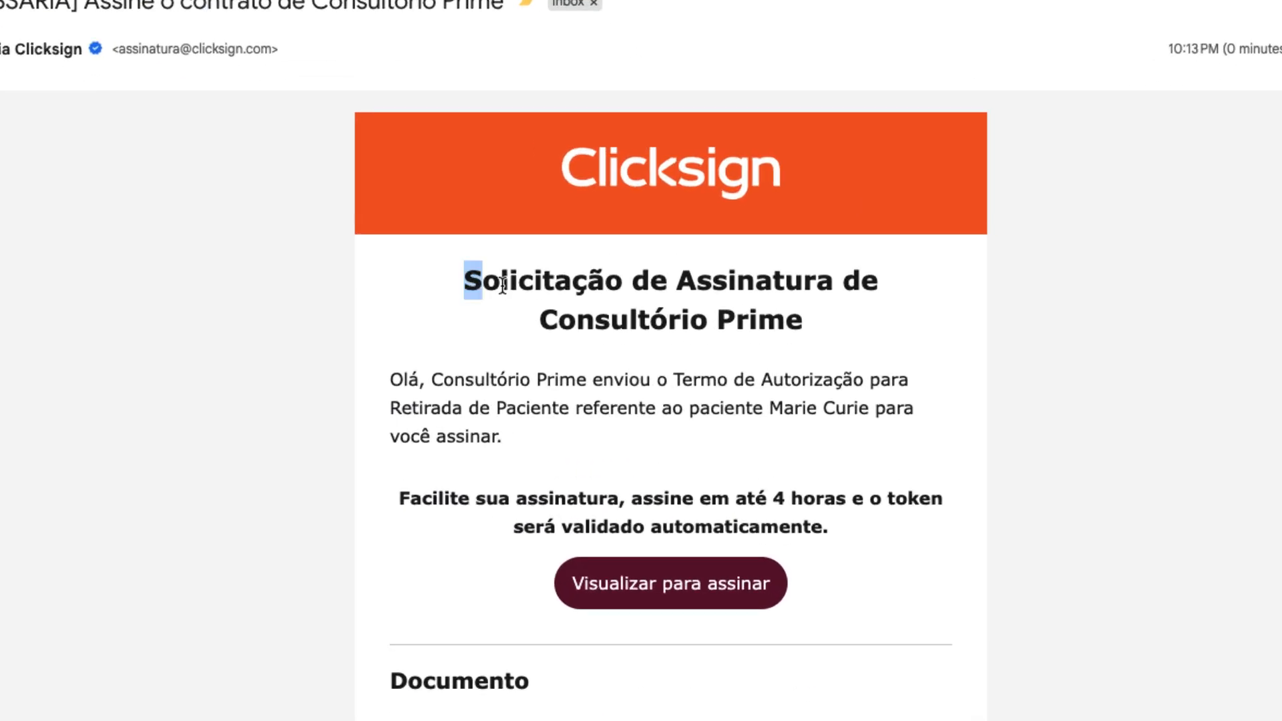
Open the pickup-authorization term in Clicksign from the e-mail's 'Visualizar para assinar' link.
drag(590, 425, 861, 427)
drag(942, 260, 932, 292)
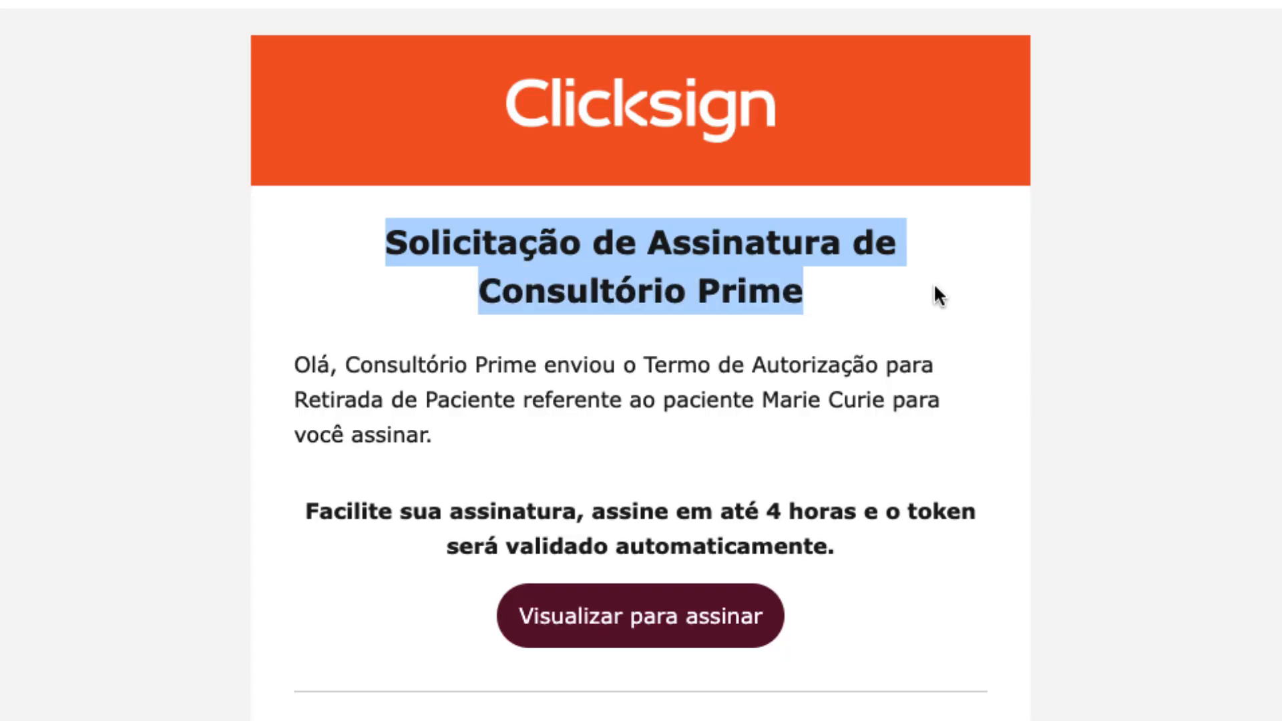
click(712, 384)
drag(341, 371, 882, 399)
click(779, 451)
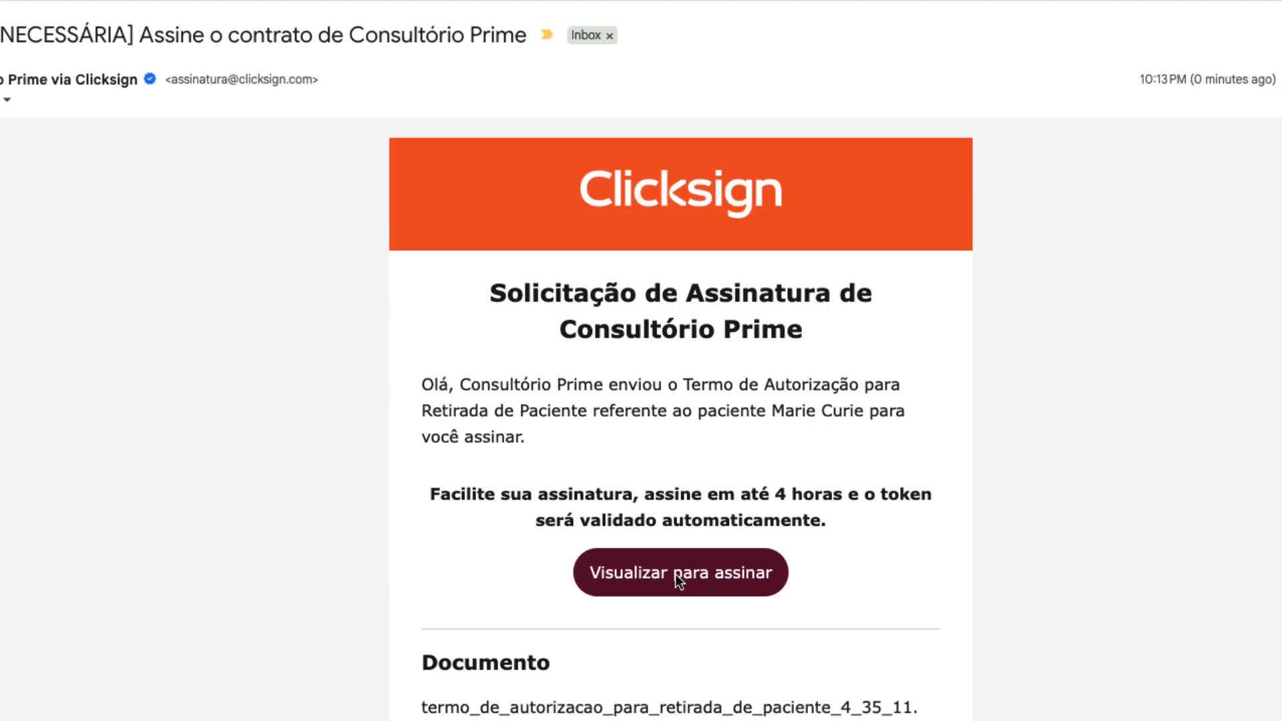
click(677, 577)
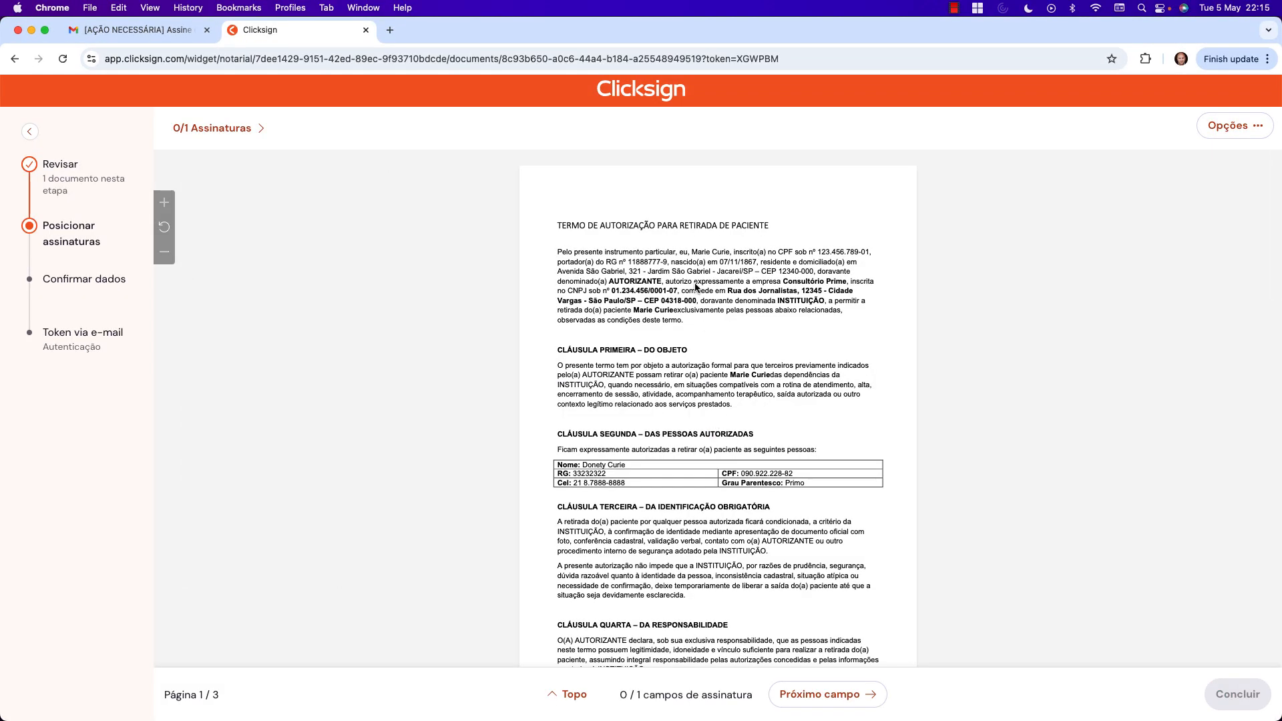
Place a typed signature with the patient's name in the document's signature field.
scroll(698, 309, down, 3)
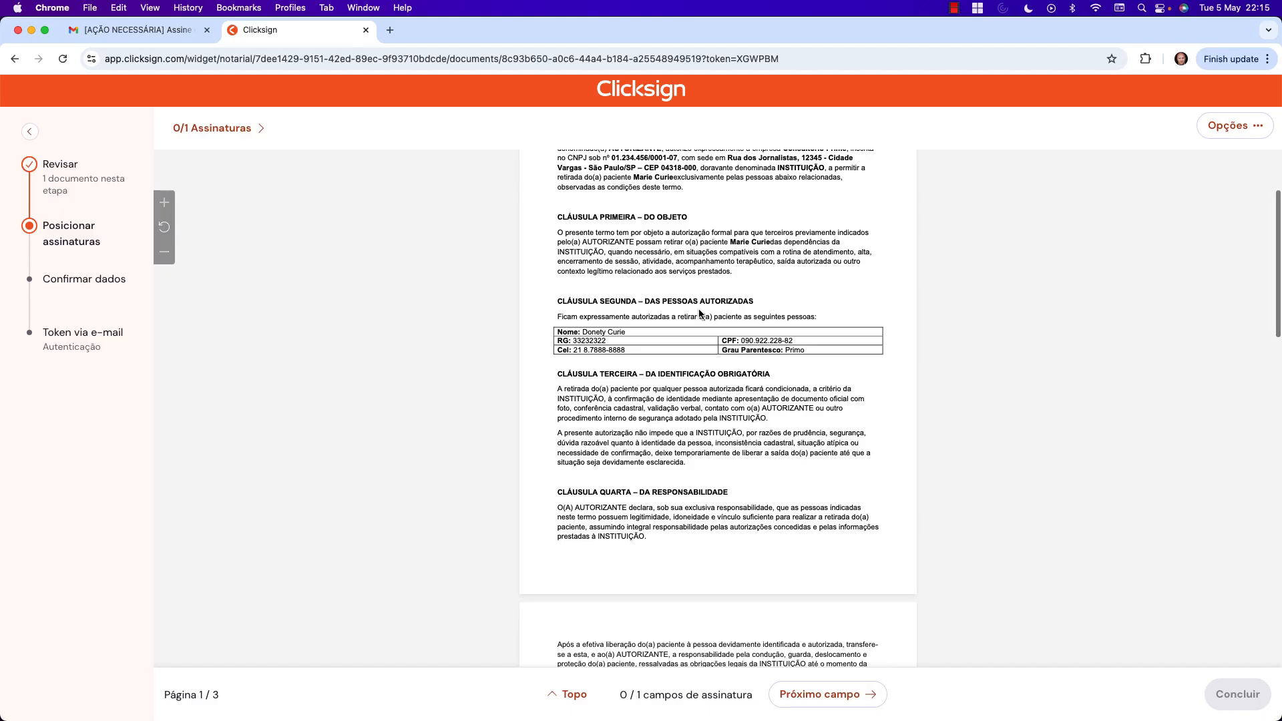
scroll(727, 348, down, 15)
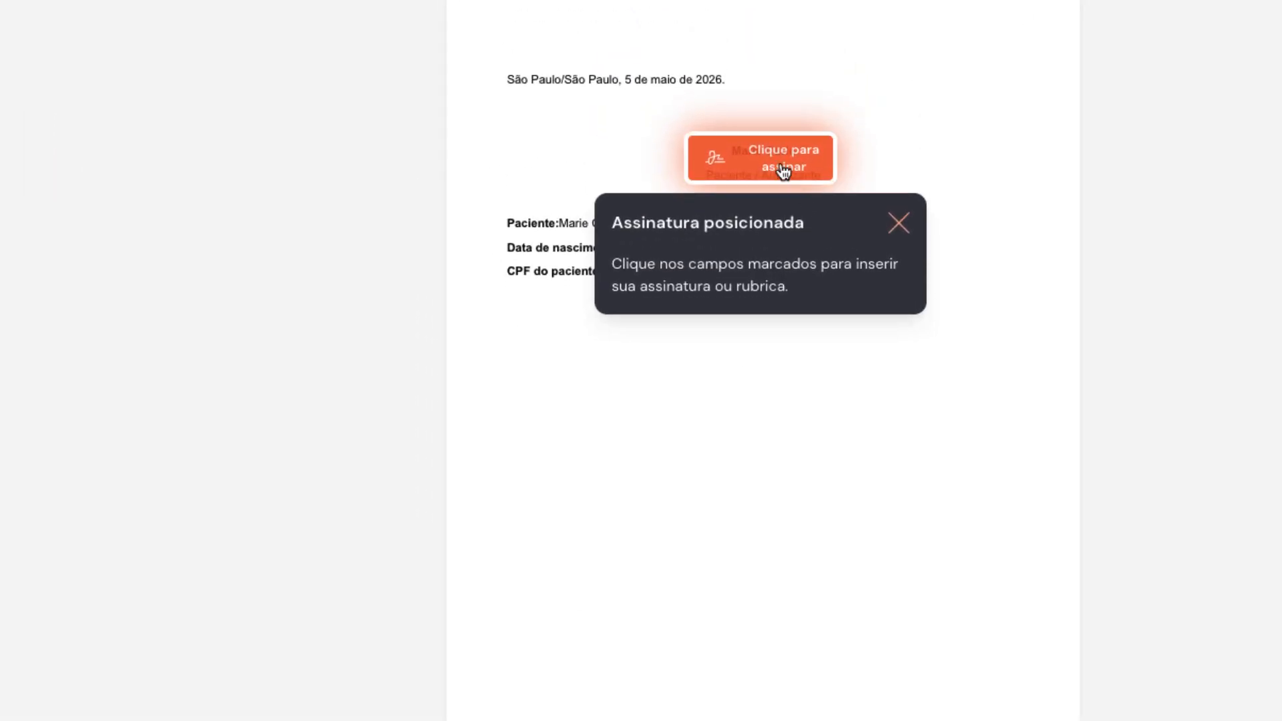
click(781, 158)
text(Marie Curie)
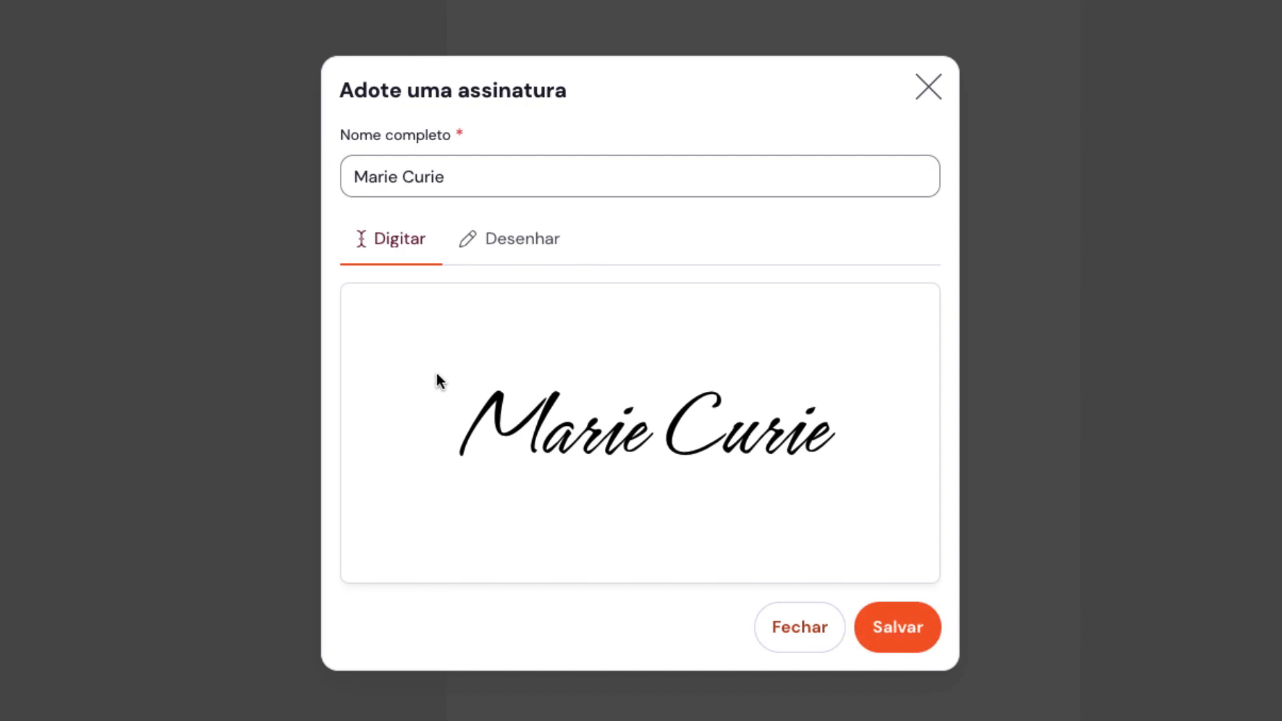
click(901, 633)
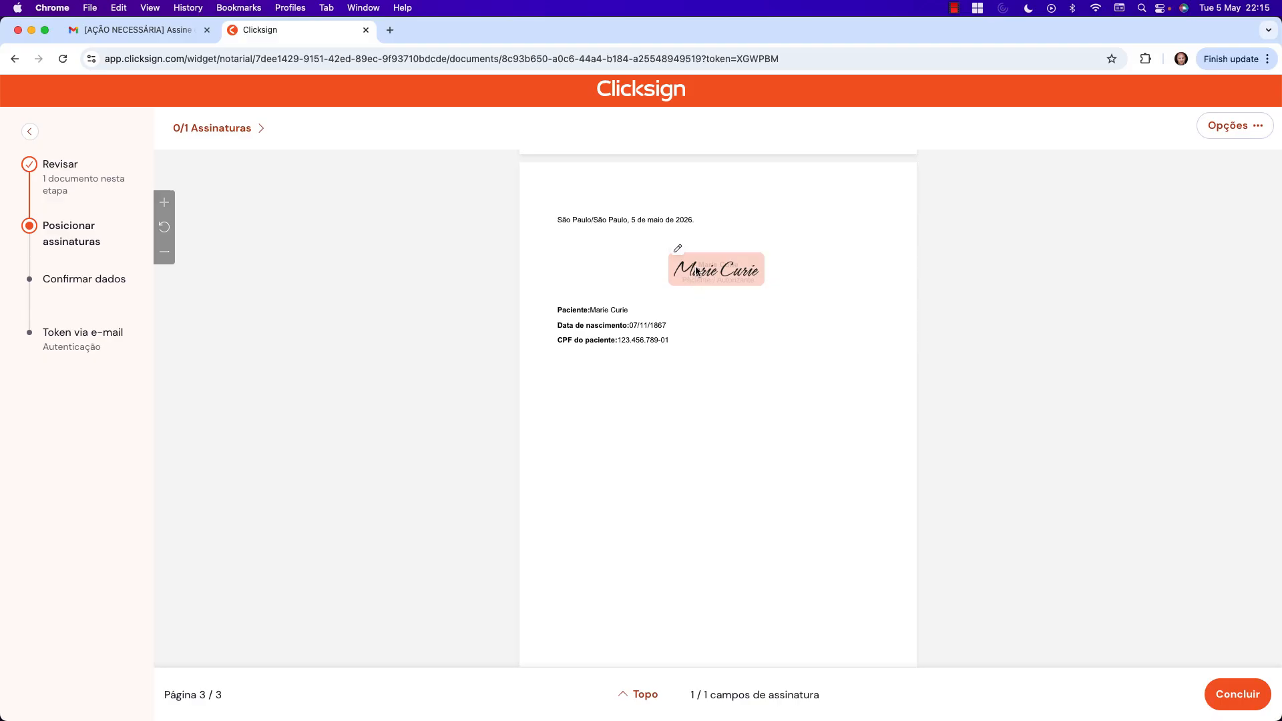
Revise the signature, trying a drawn one, then save the typed style and confirm the signer's details.
click(695, 270)
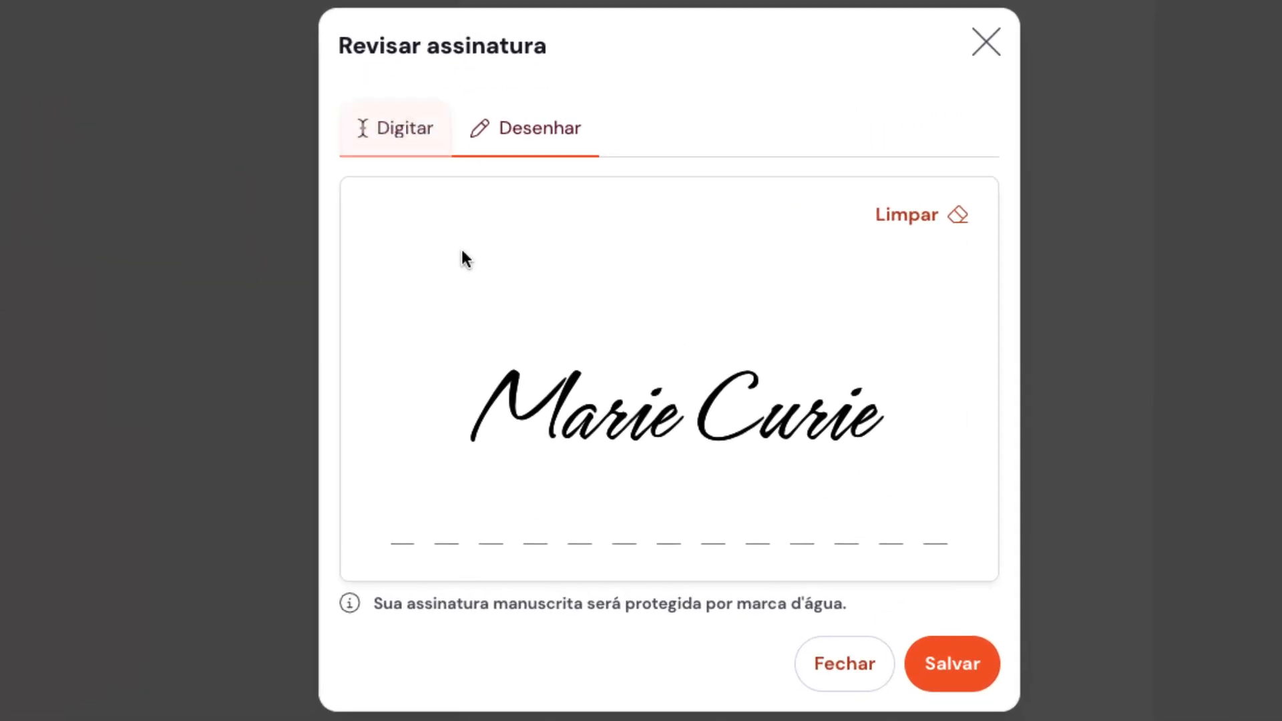
click(928, 221)
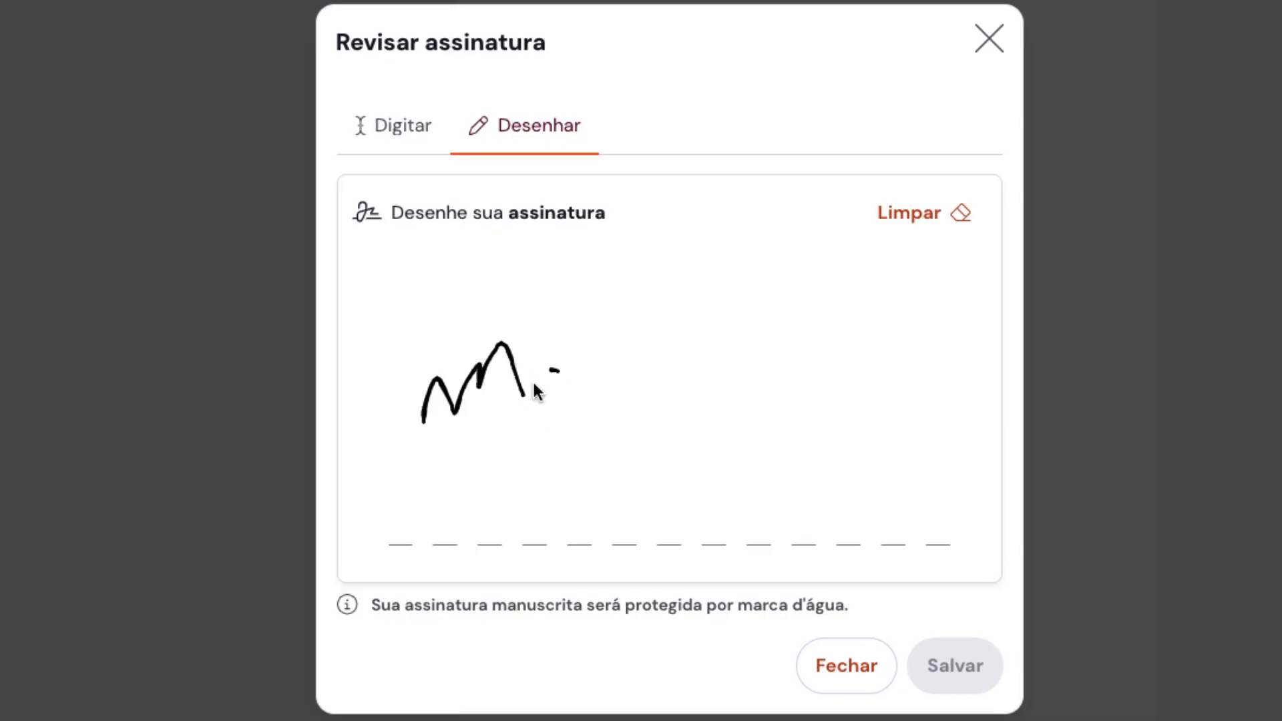
mouse_move(537, 391)
mouse_down()
mouse_move(738, 347)
mouse_move(793, 358)
mouse_up()
click(671, 332)
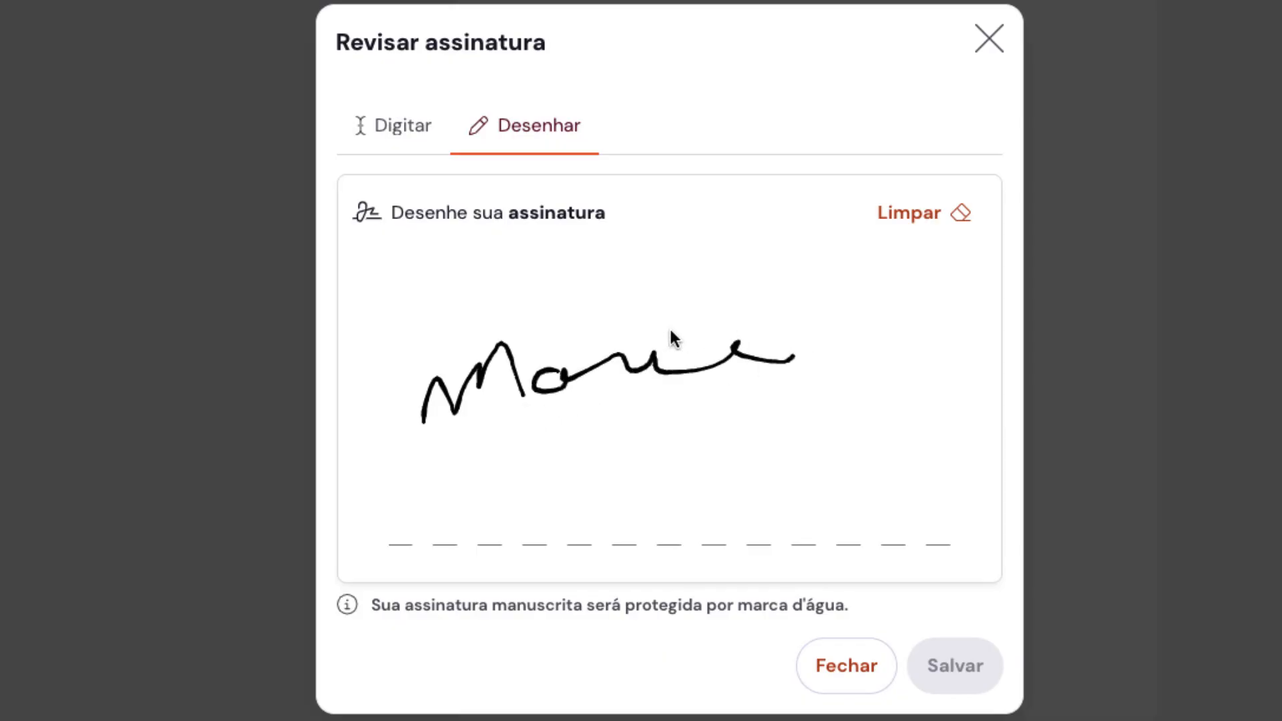
click(389, 126)
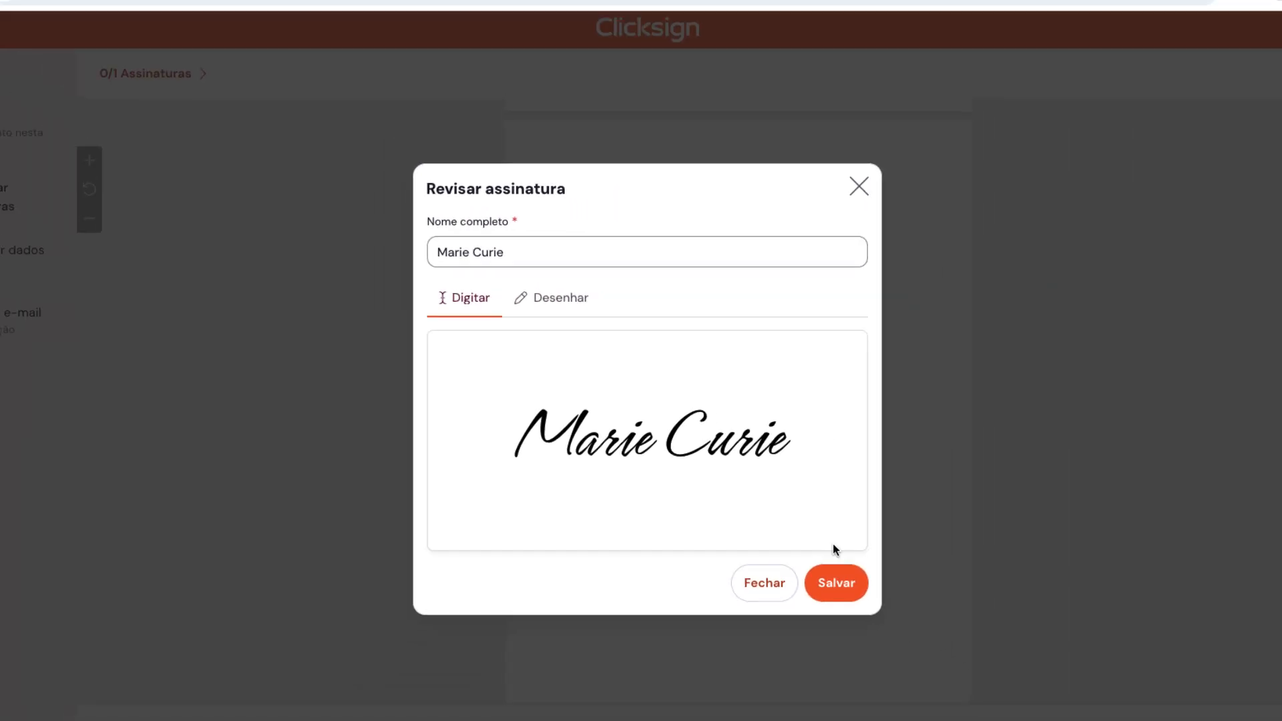
click(836, 583)
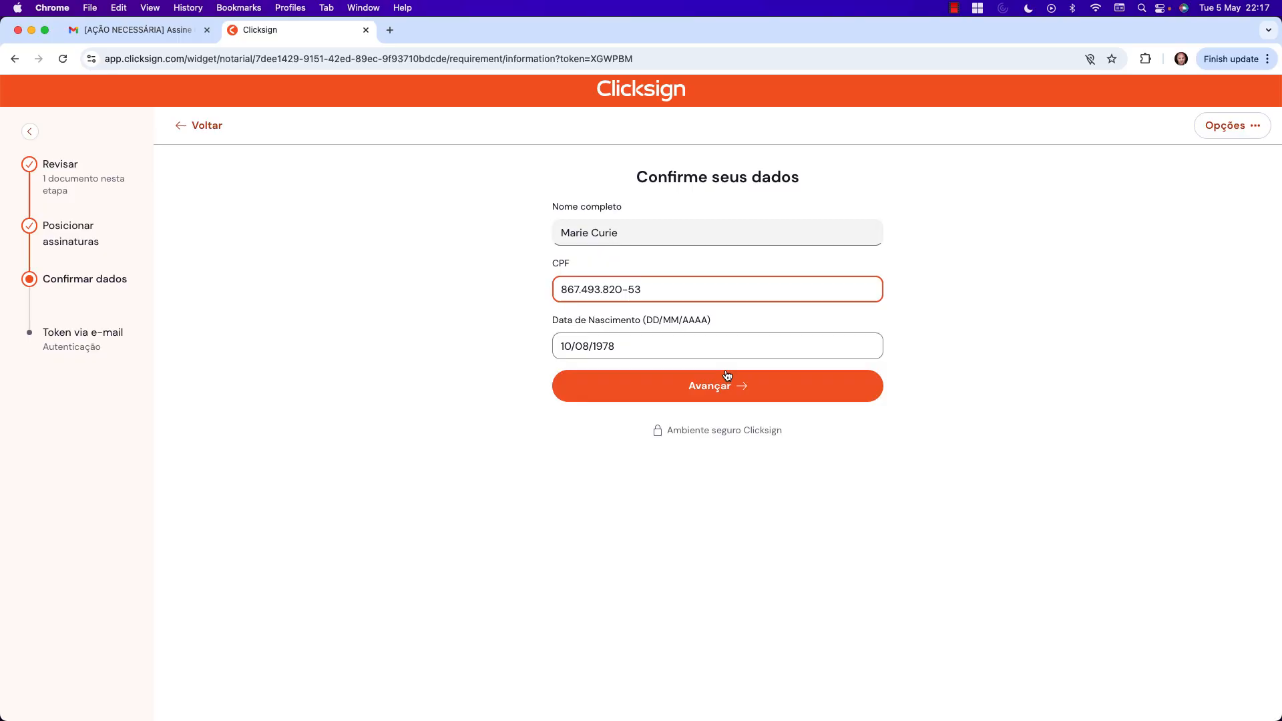
click(722, 382)
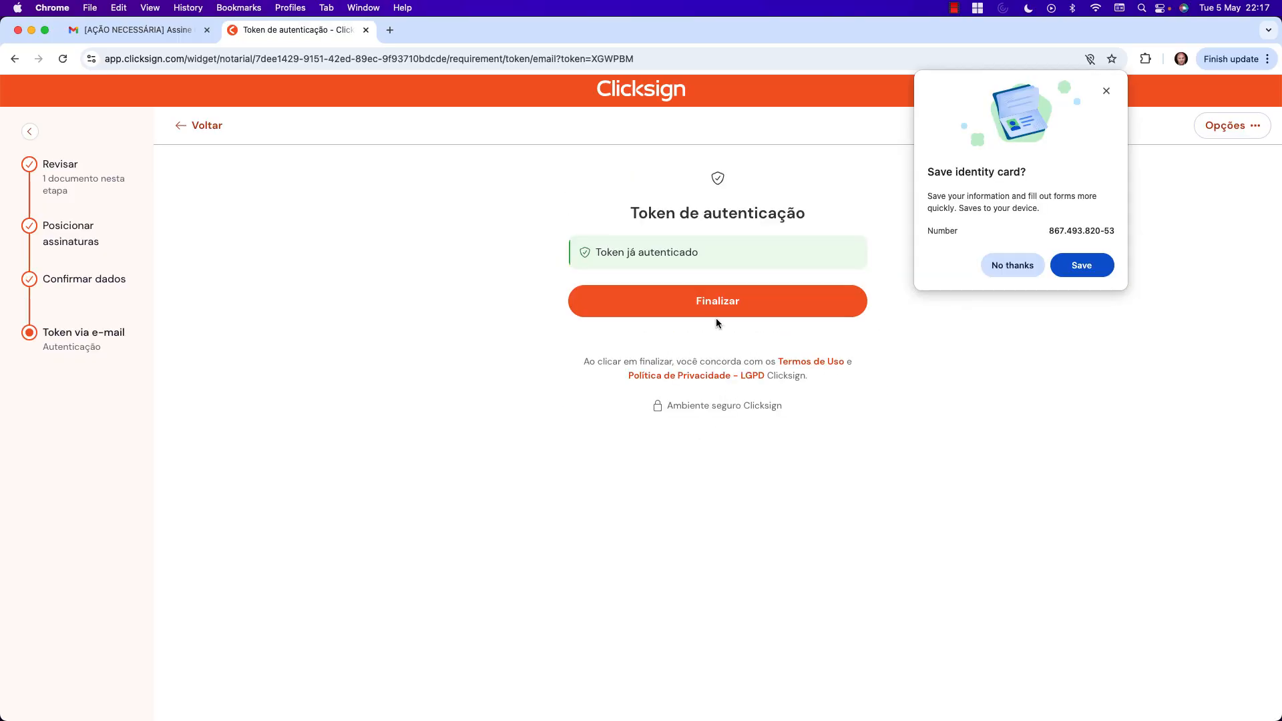
Finalize the Clicksign signature and decline Chrome's identity-card save prompt.
click(729, 313)
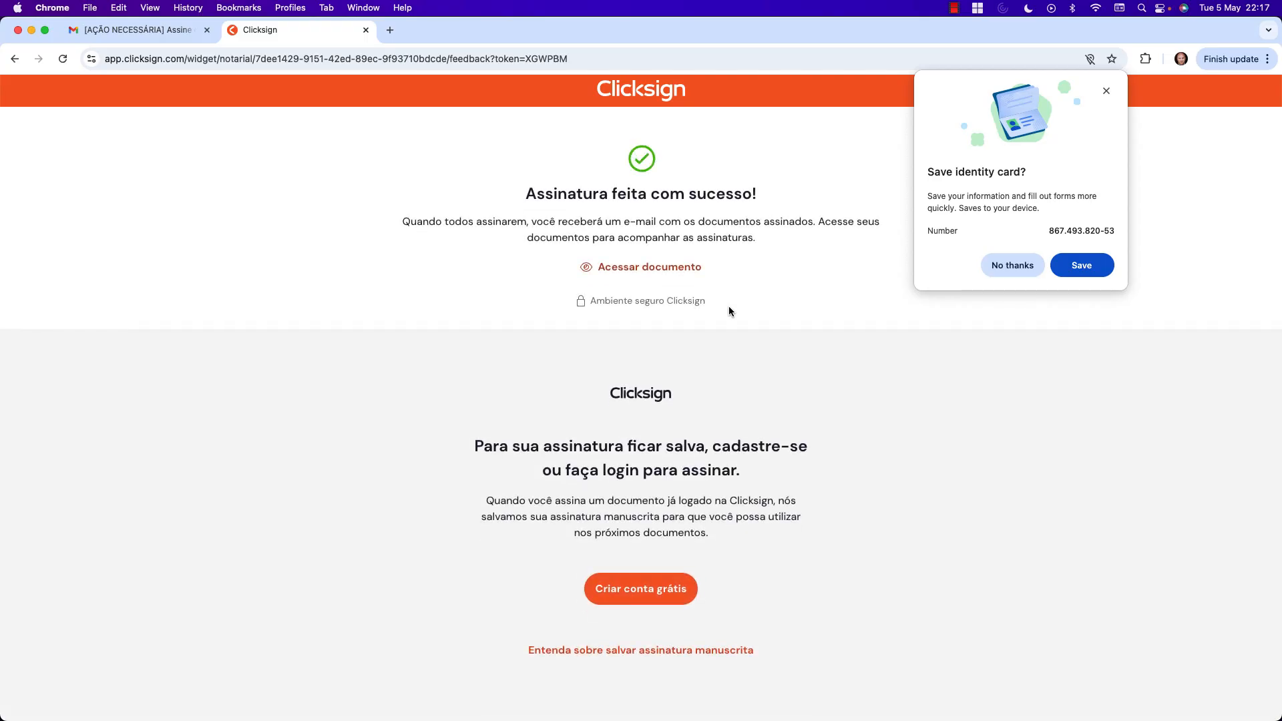
click(1010, 266)
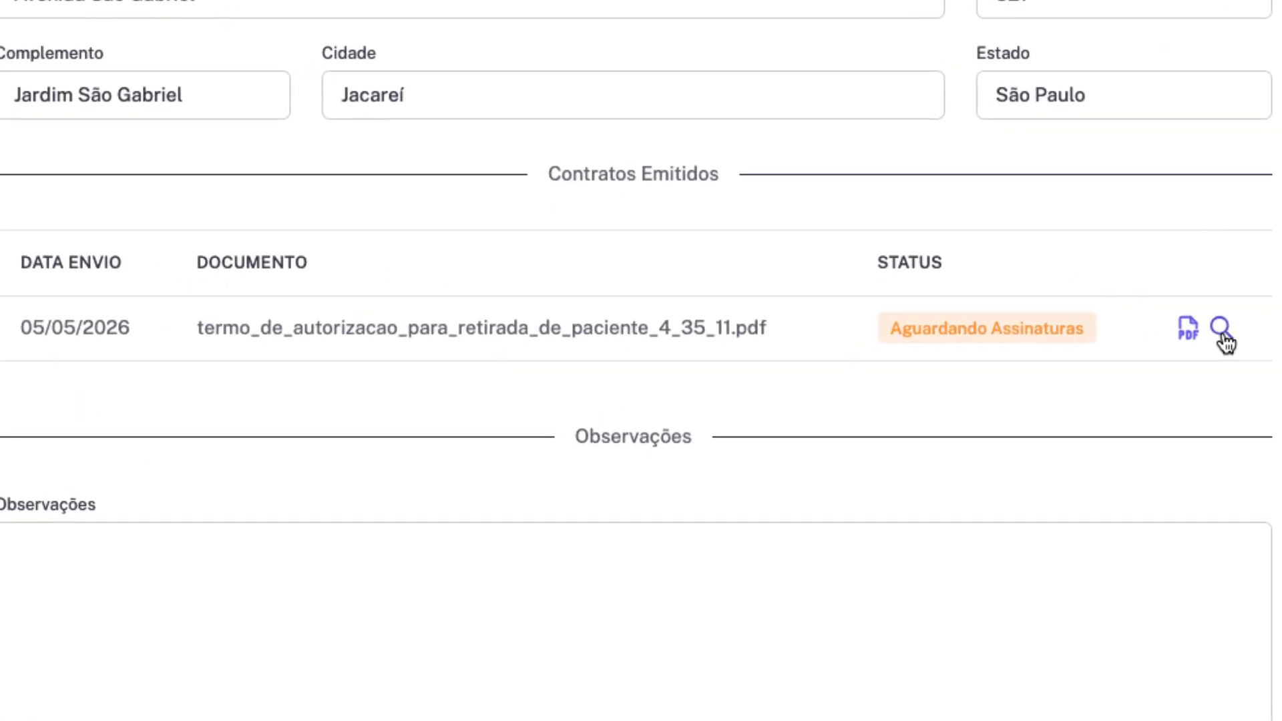
click(1160, 342)
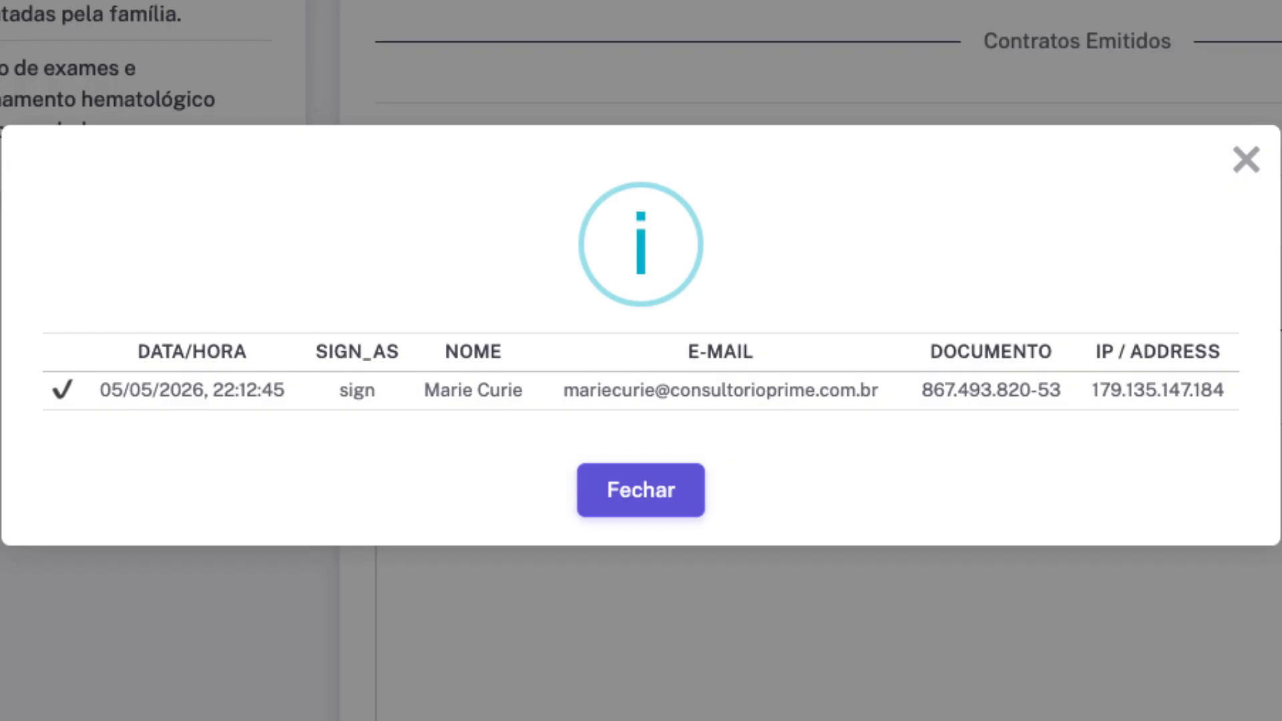
click(660, 482)
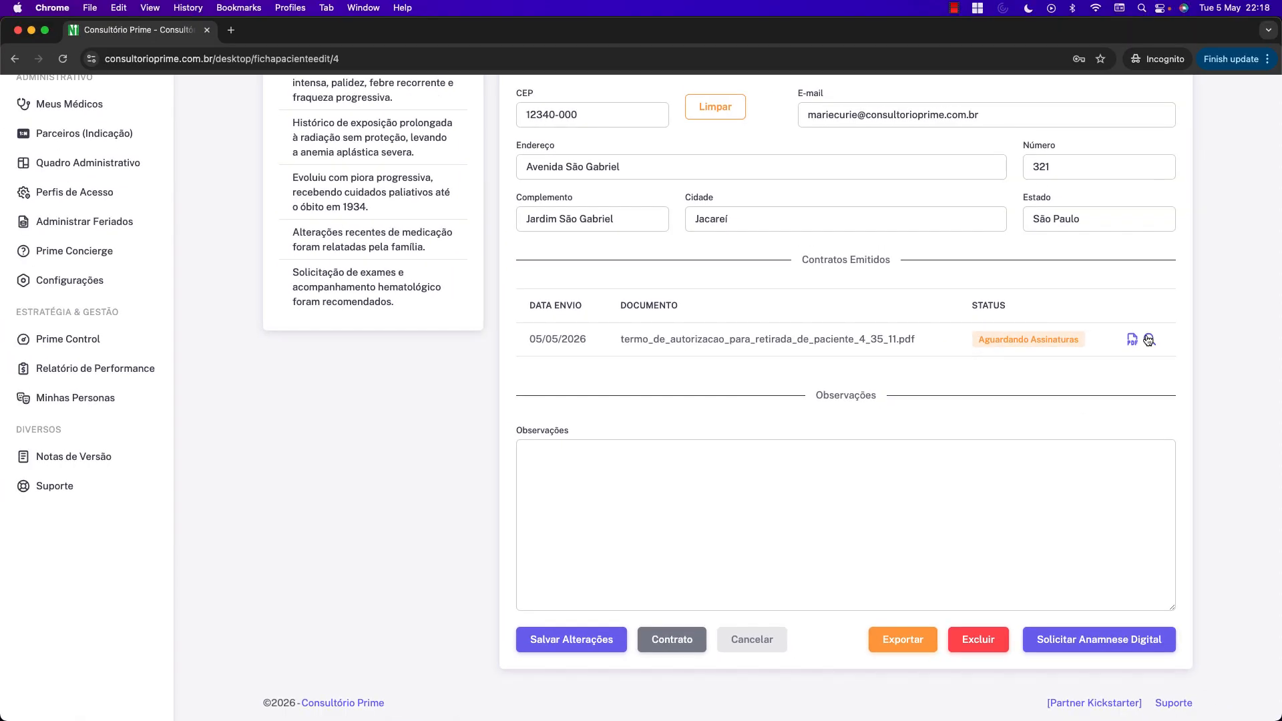
scroll(1150, 342, up, 1)
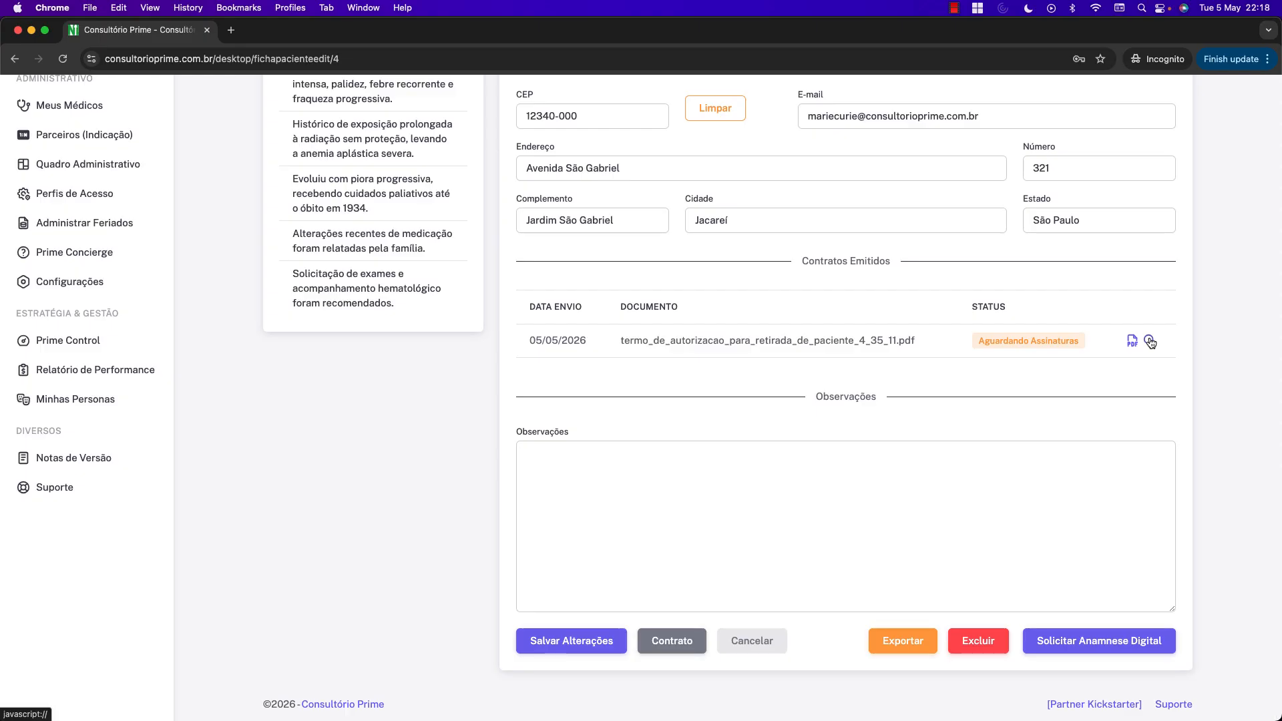
click(1150, 341)
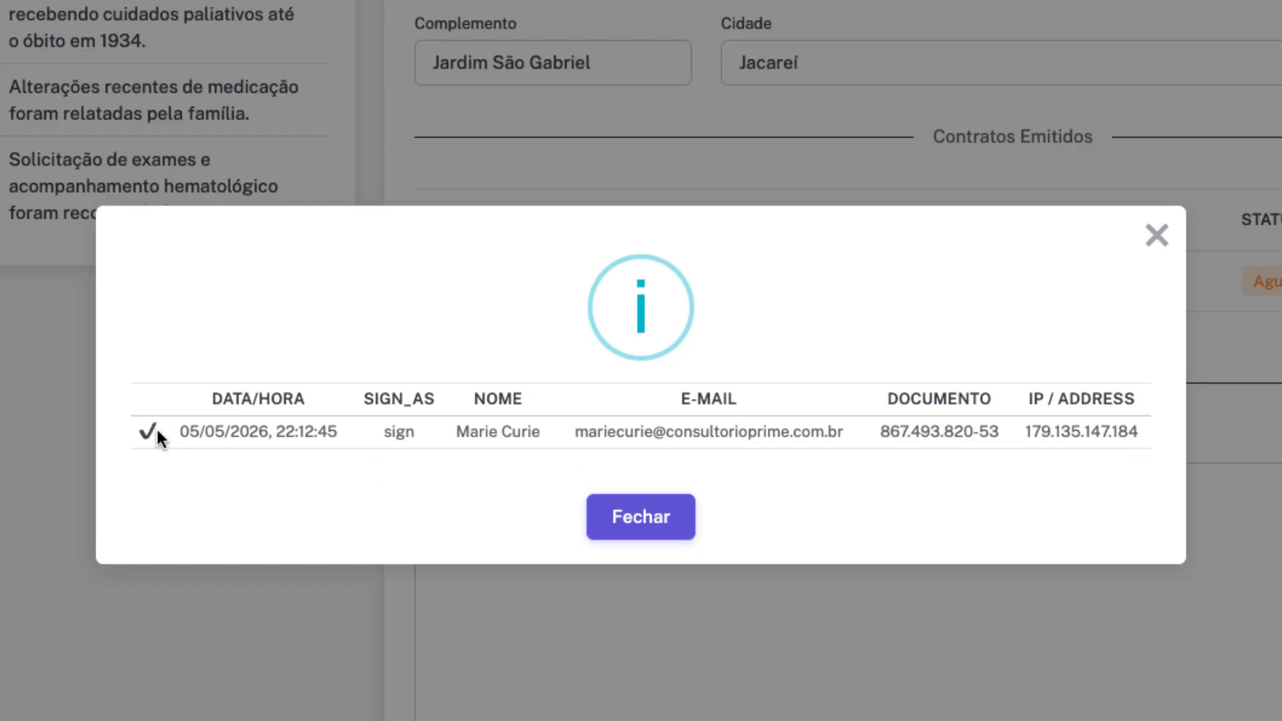
drag(158, 431, 147, 433)
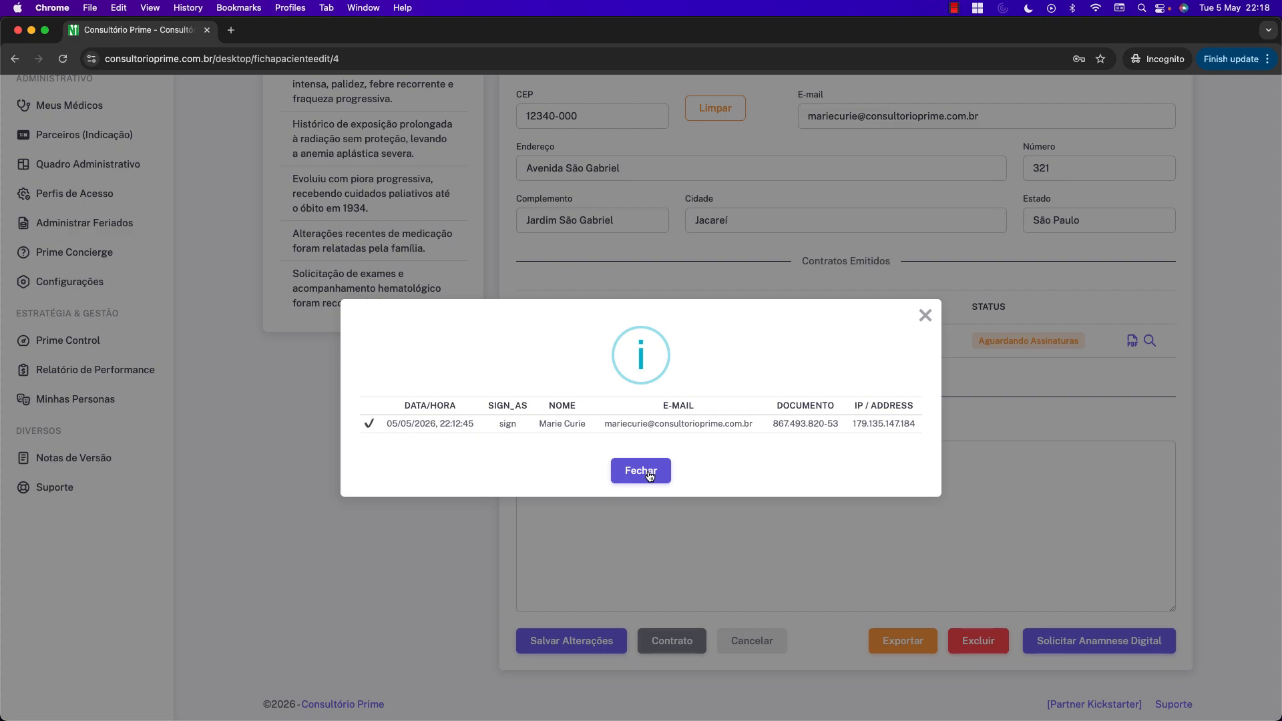
click(640, 470)
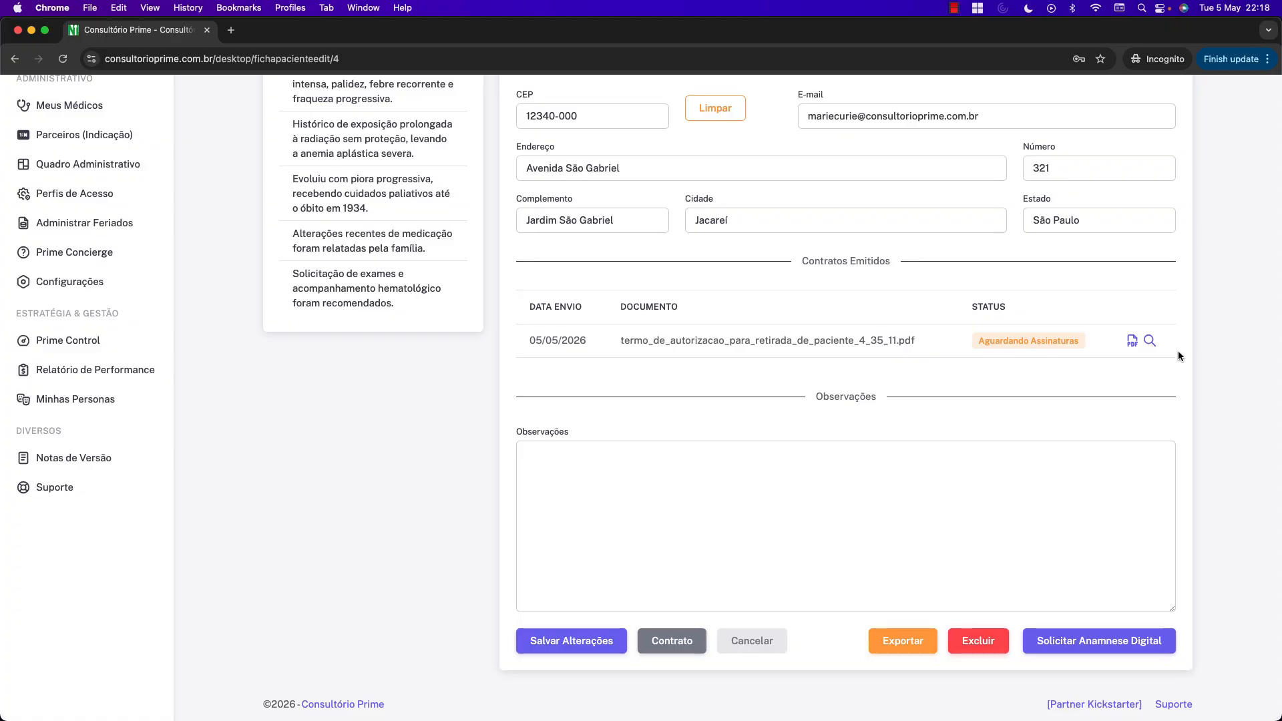
Scroll the patient record to check the term's Concluído status.
scroll(1172, 351, up, 15)
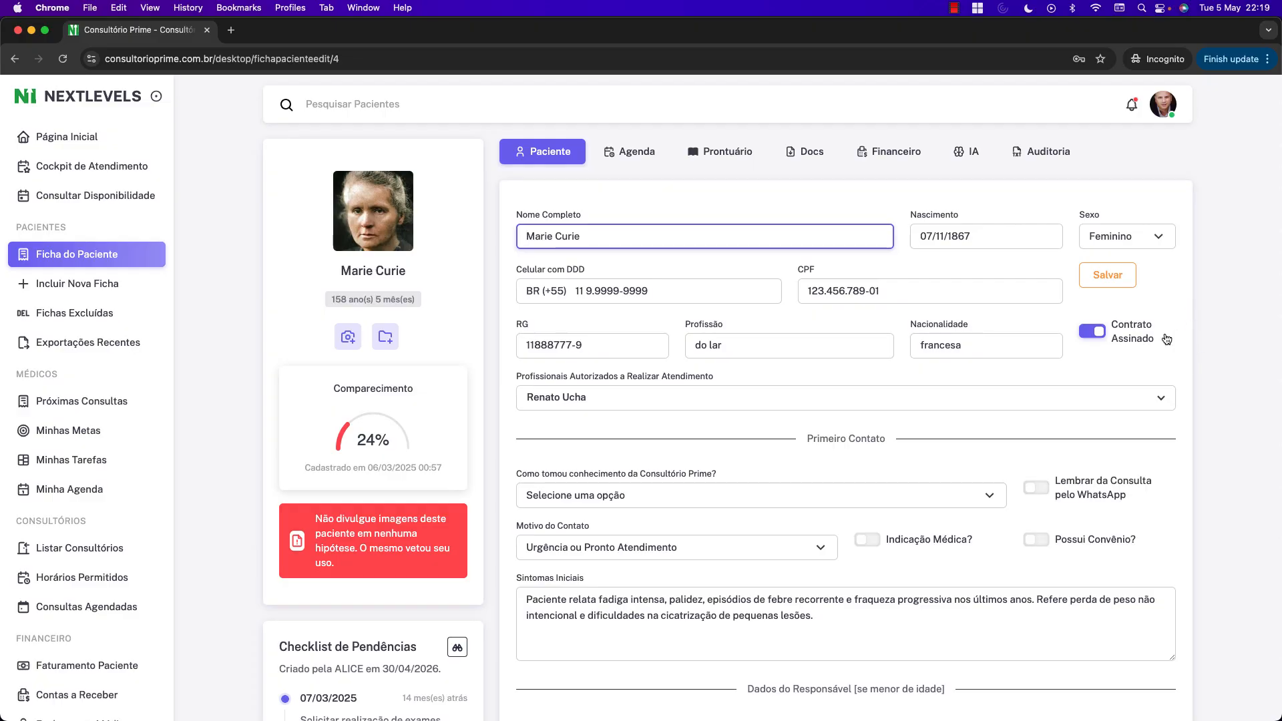
scroll(220, 414, down, 9)
scroll(219, 411, down, 6)
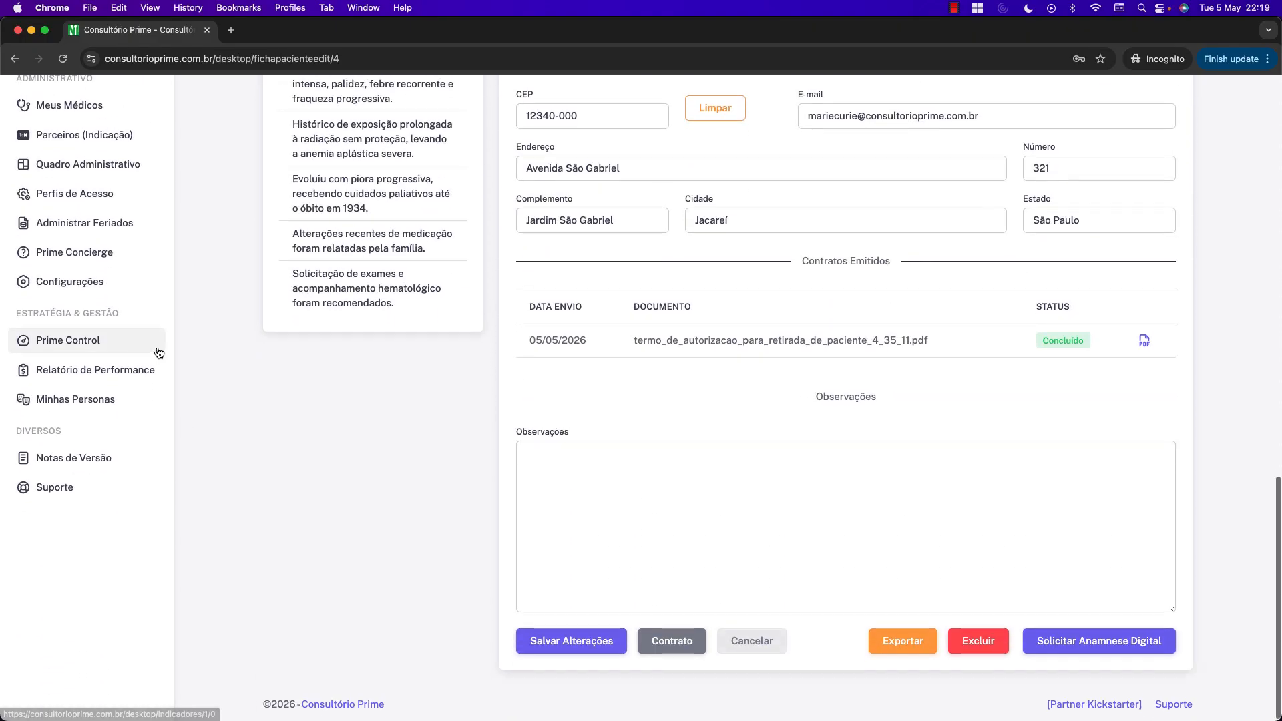
Open Configurações and browse the settings, highlighting the signature reminder setting label.
click(78, 300)
scroll(503, 382, down, 15)
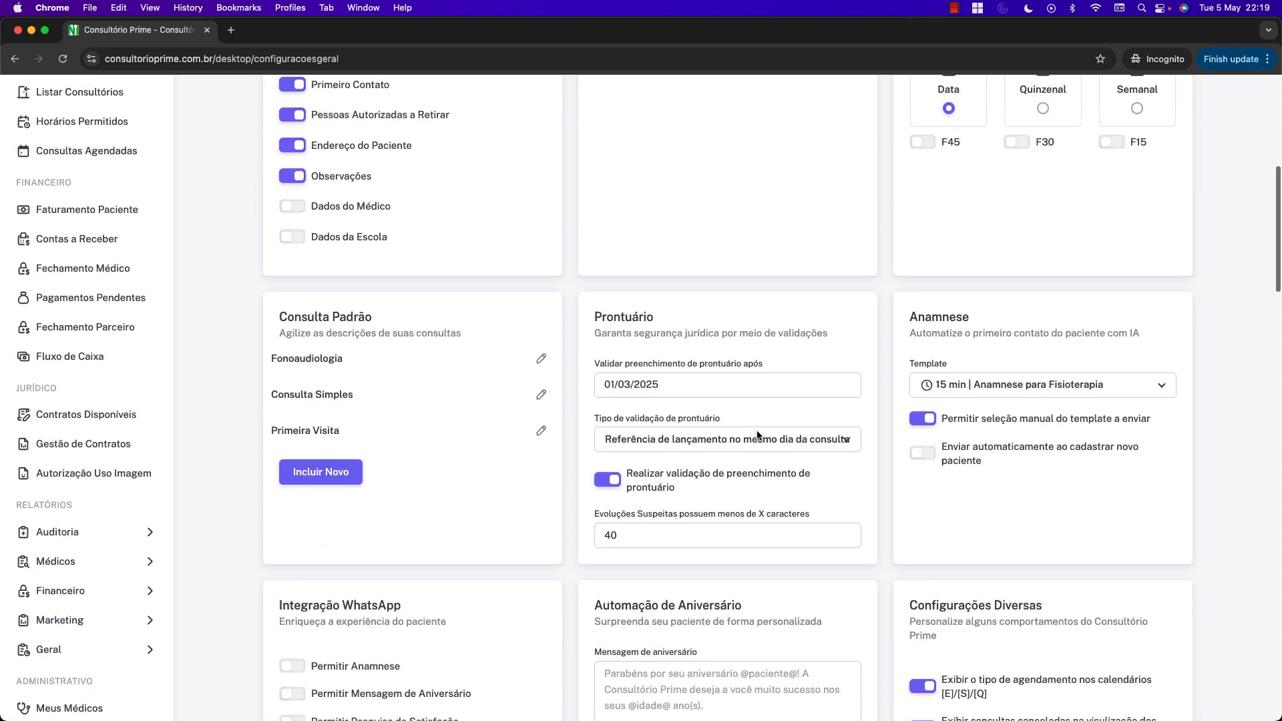
scroll(755, 430, down, 17)
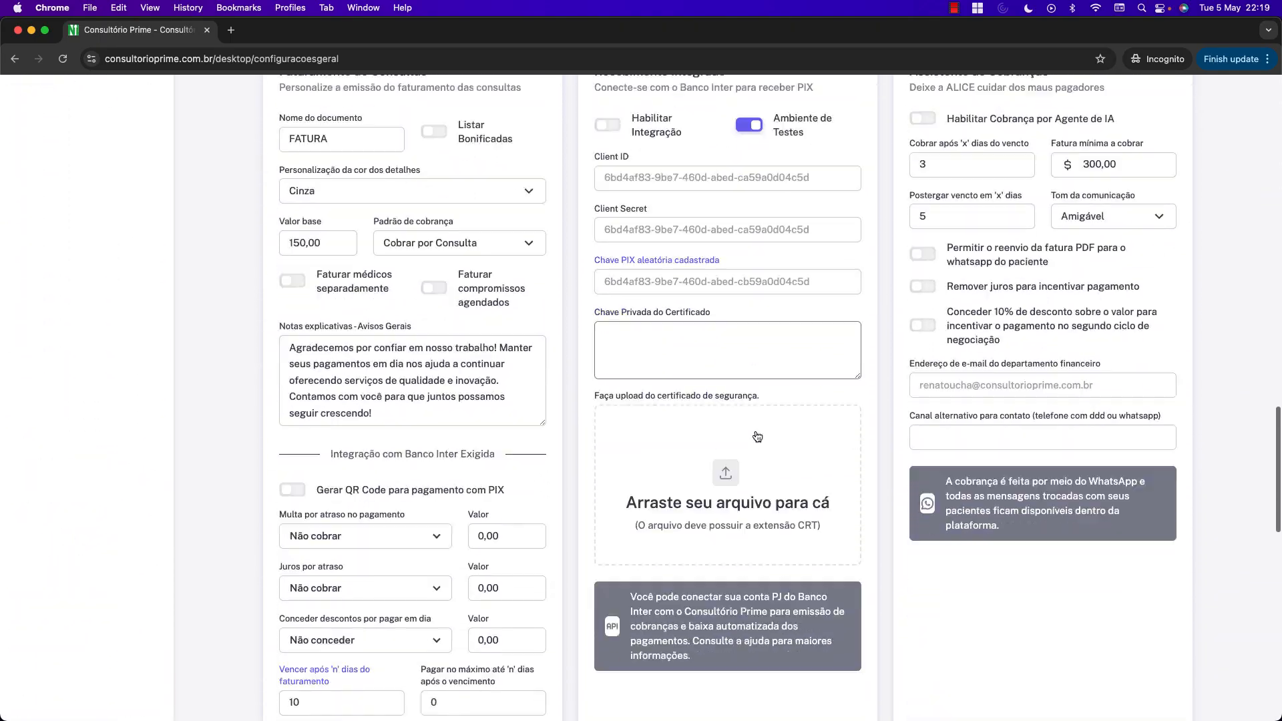
scroll(755, 429, down, 3)
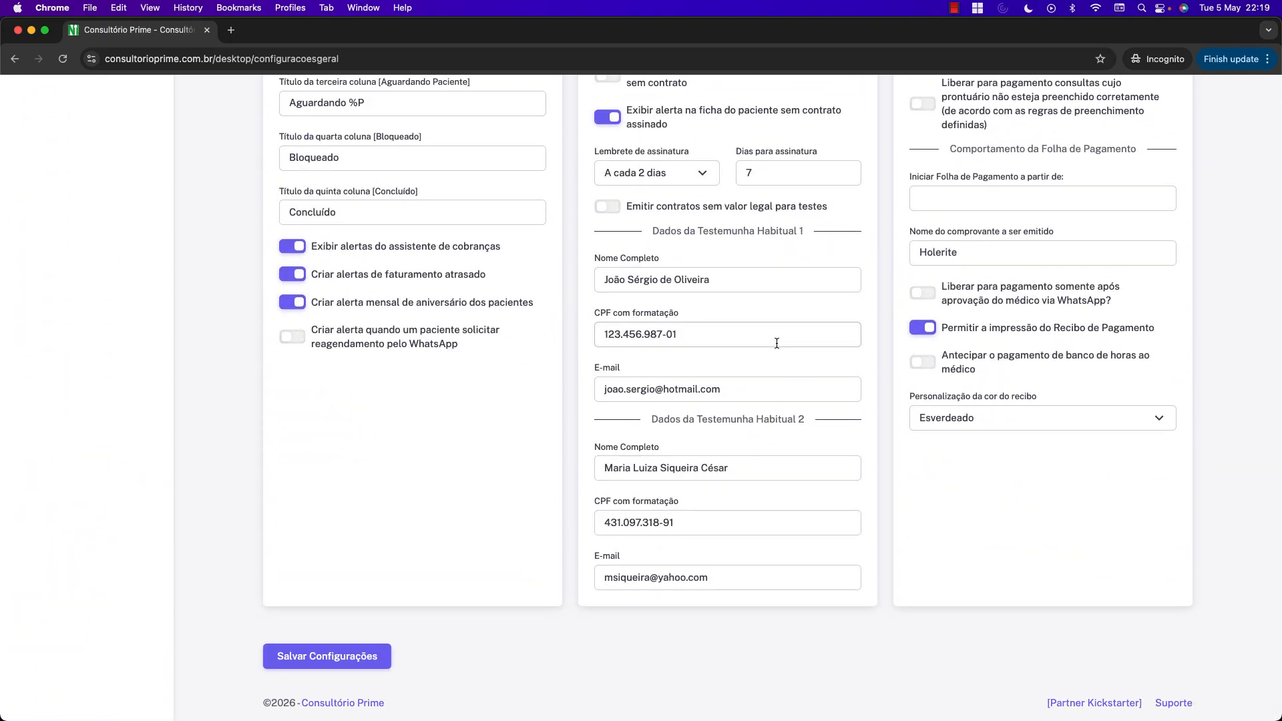
scroll(701, 282, up, 2)
drag(600, 263, 799, 267)
scroll(873, 411, up, 20)
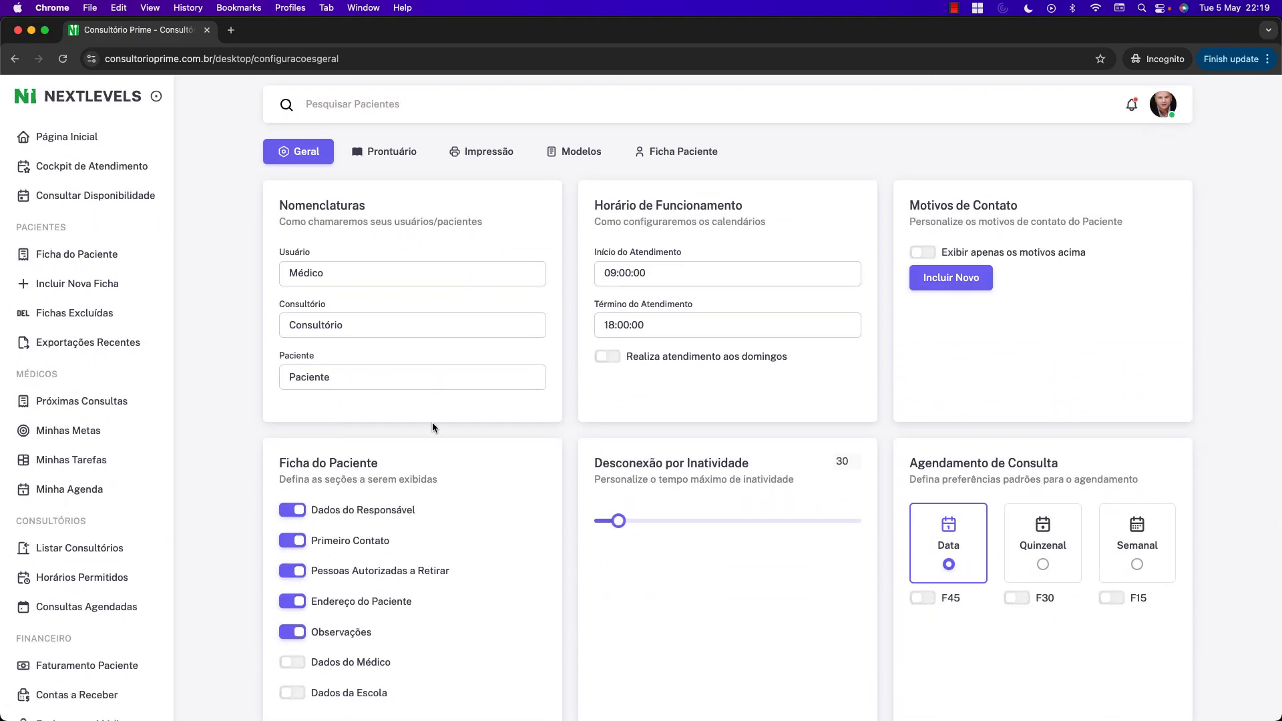
Open the patient record from the 'Contrato Assinado' notification in the bell panel.
click(406, 324)
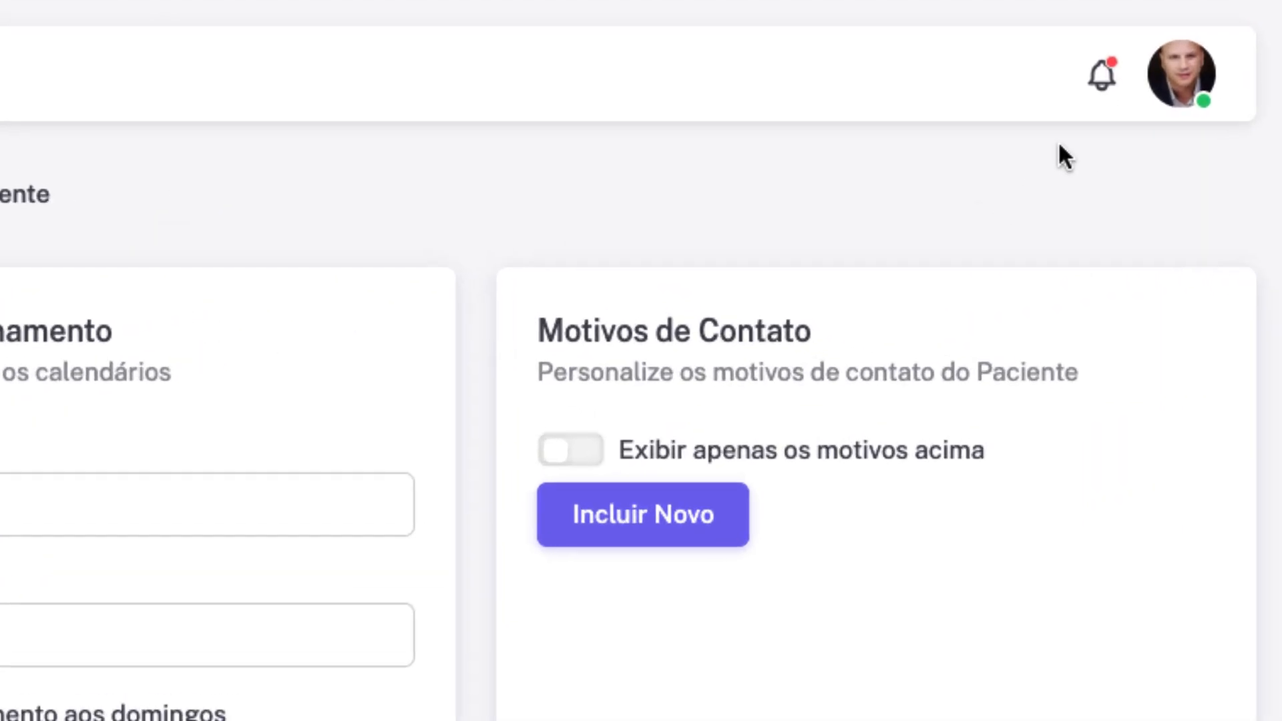
click(1101, 74)
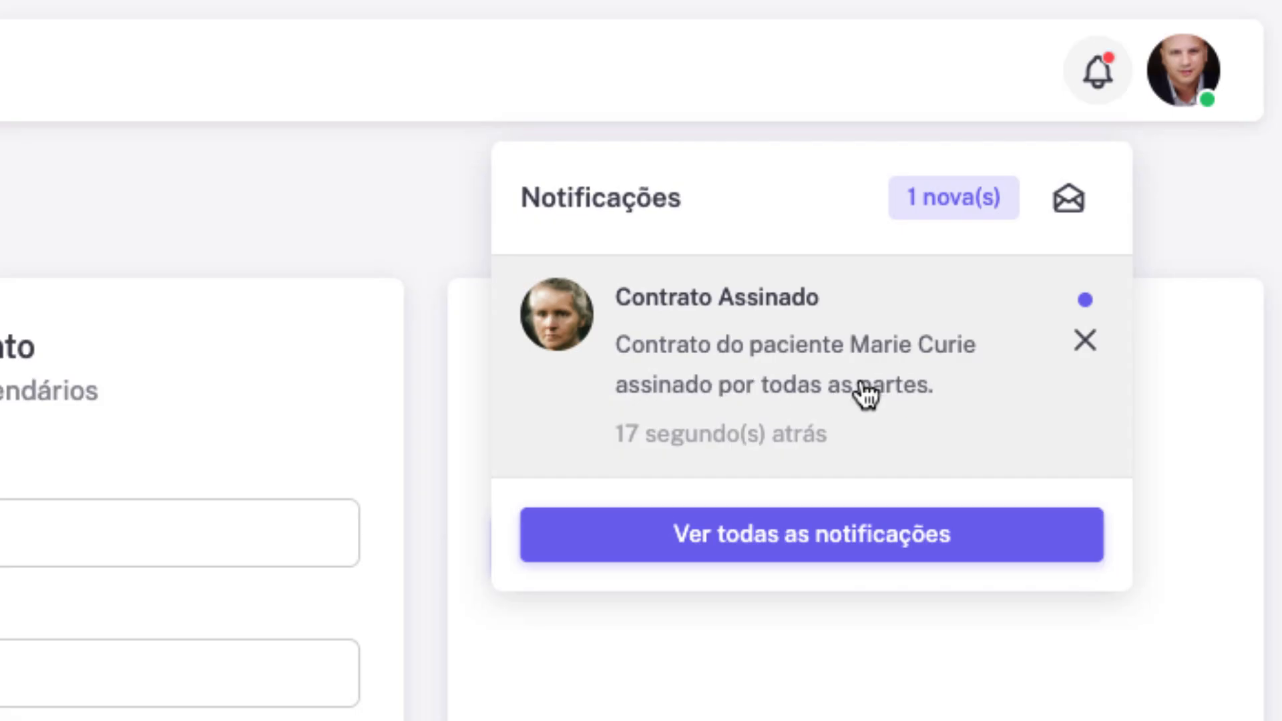
click(916, 378)
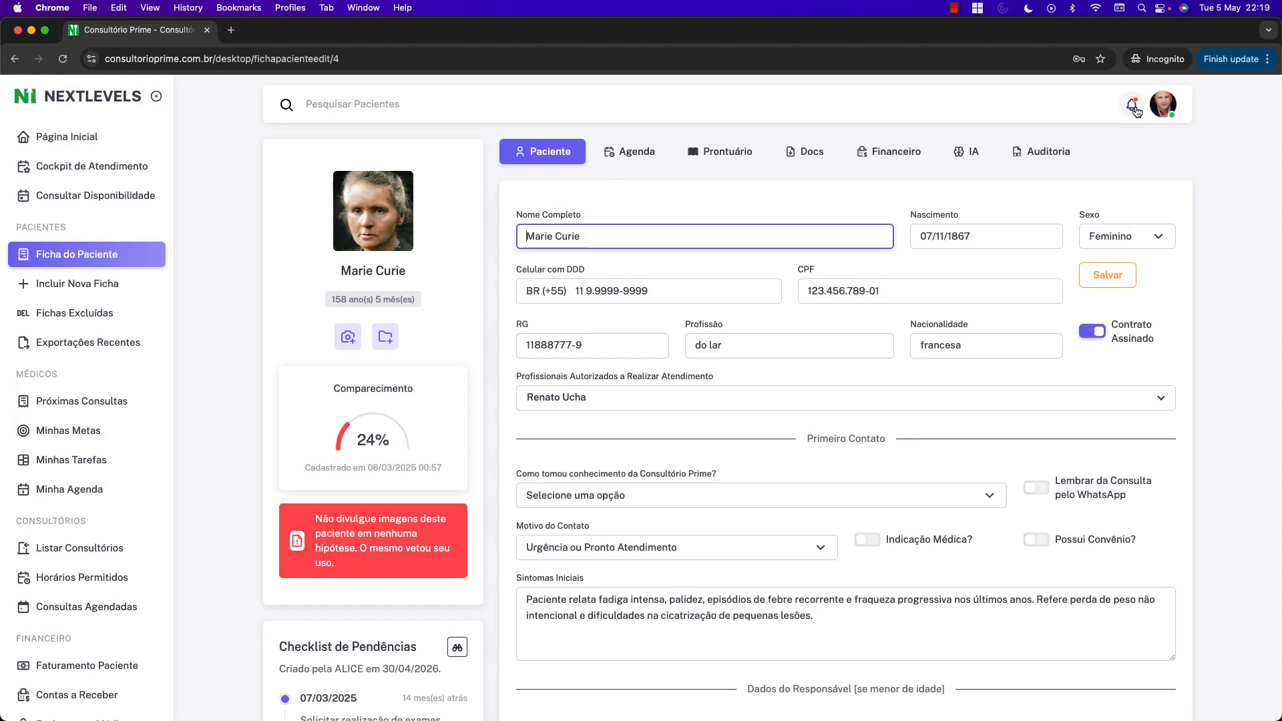
click(1133, 106)
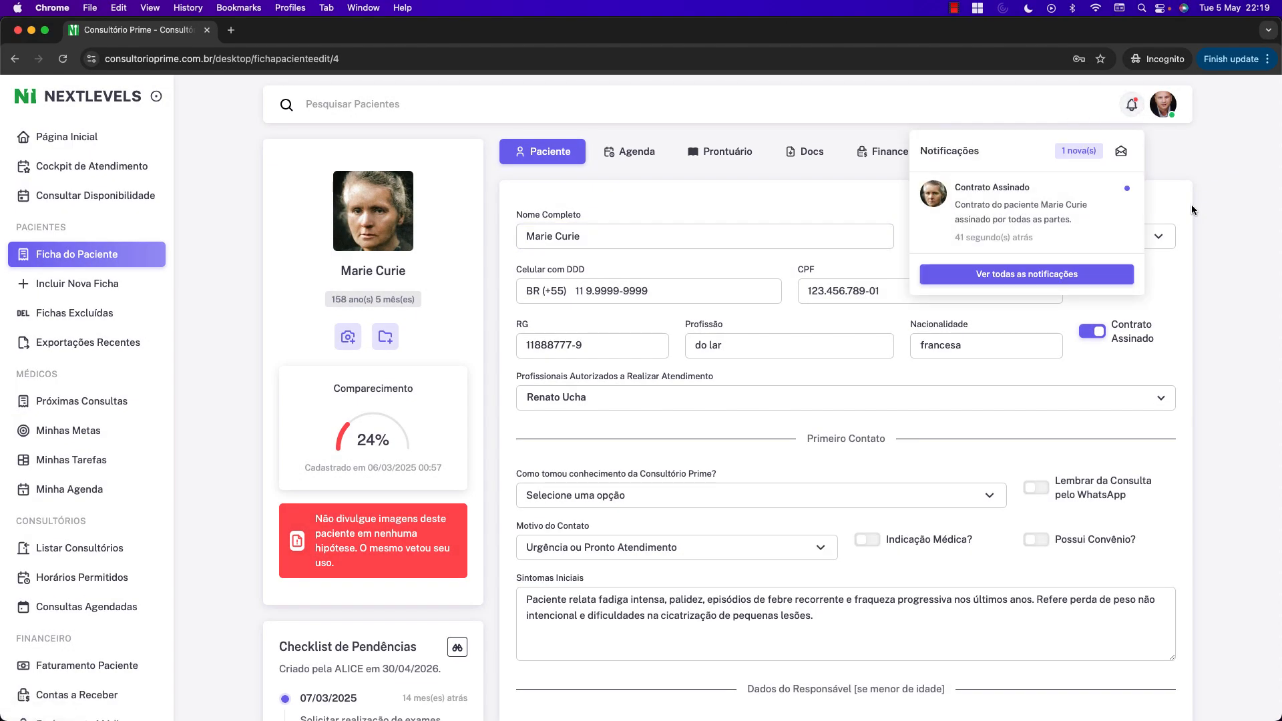
click(1041, 221)
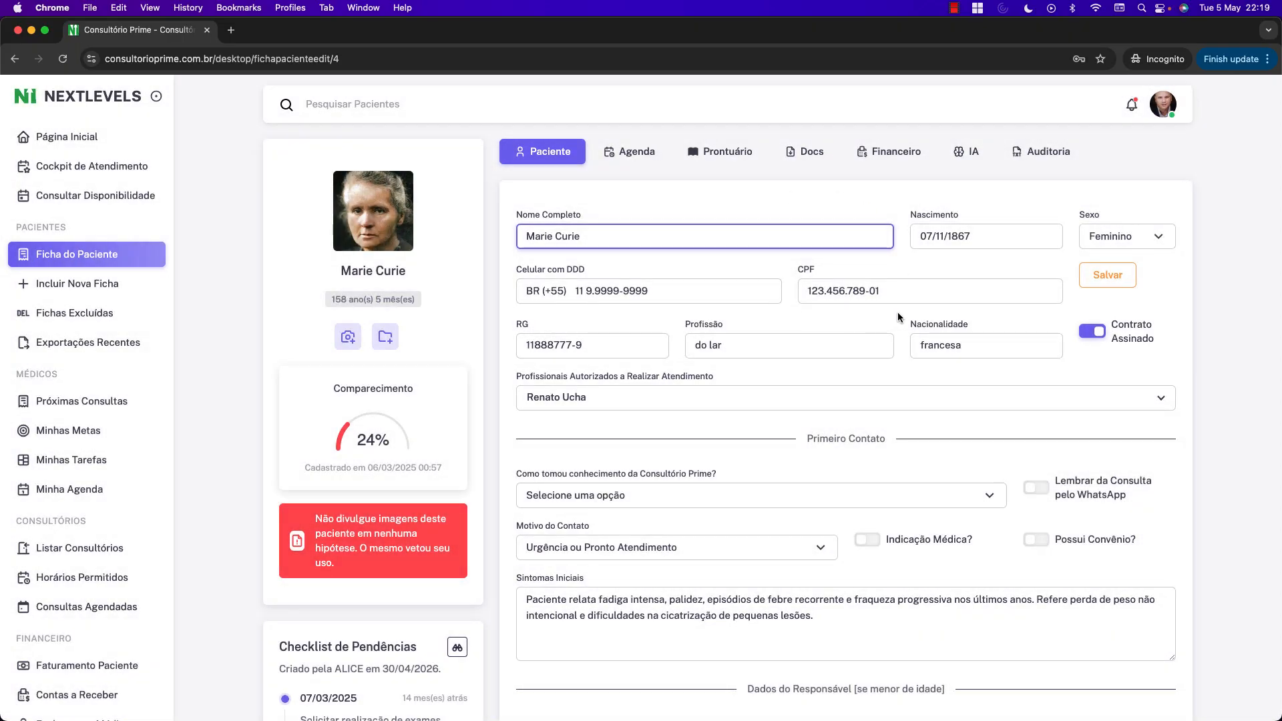
Check Contratos Emitidos showing the pickup-authorization term dated 05/05/2026 as Concluído.
scroll(967, 333, down, 3)
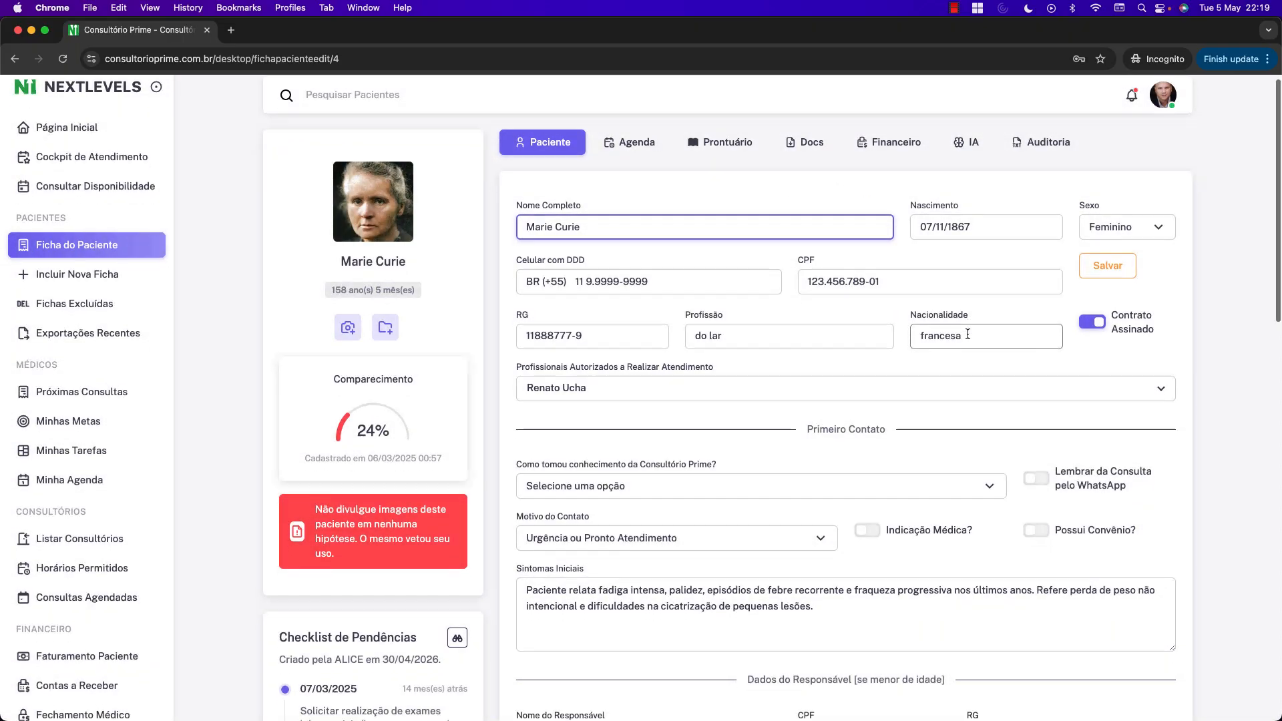
scroll(970, 331, down, 7)
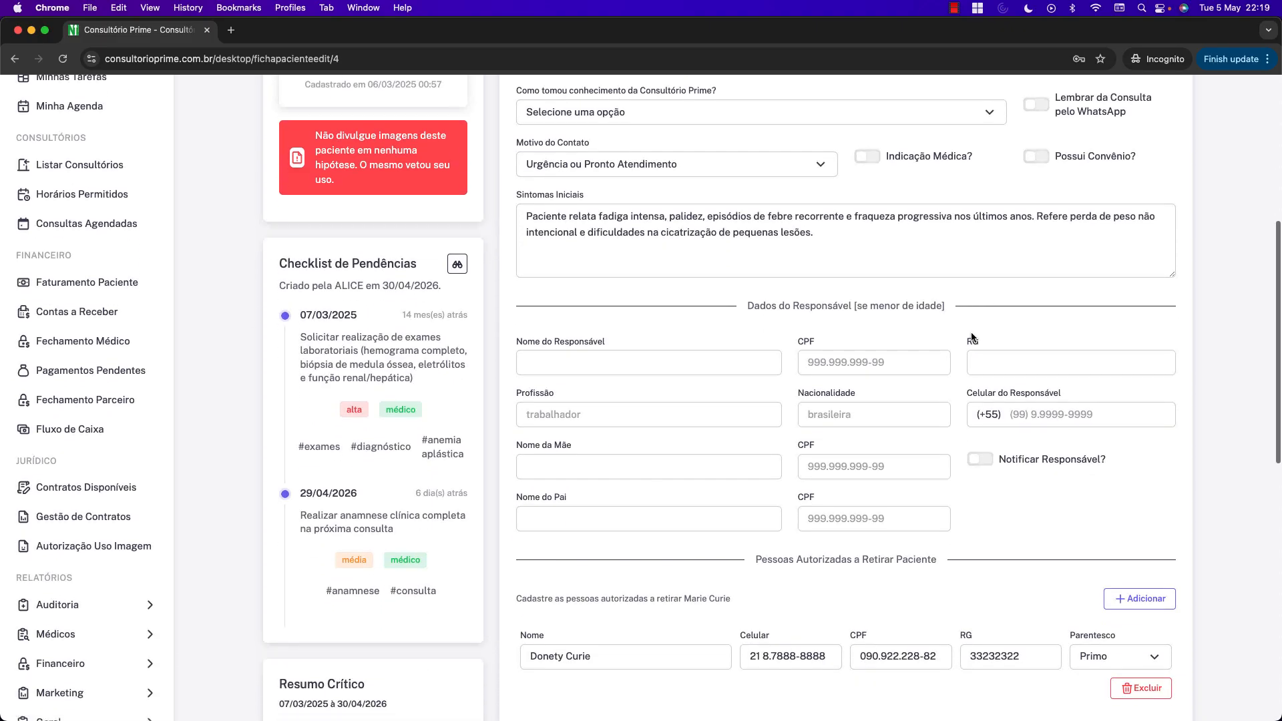
scroll(969, 346, up, 1)
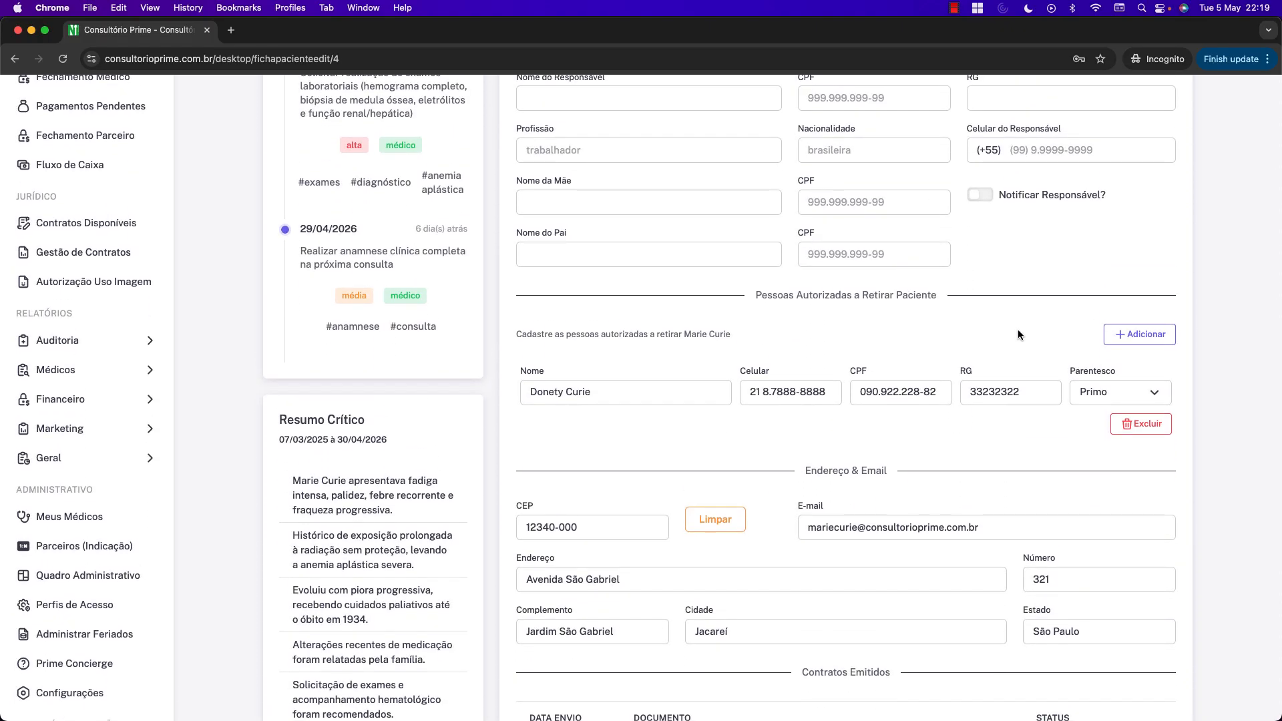
scroll(1027, 330, down, 5)
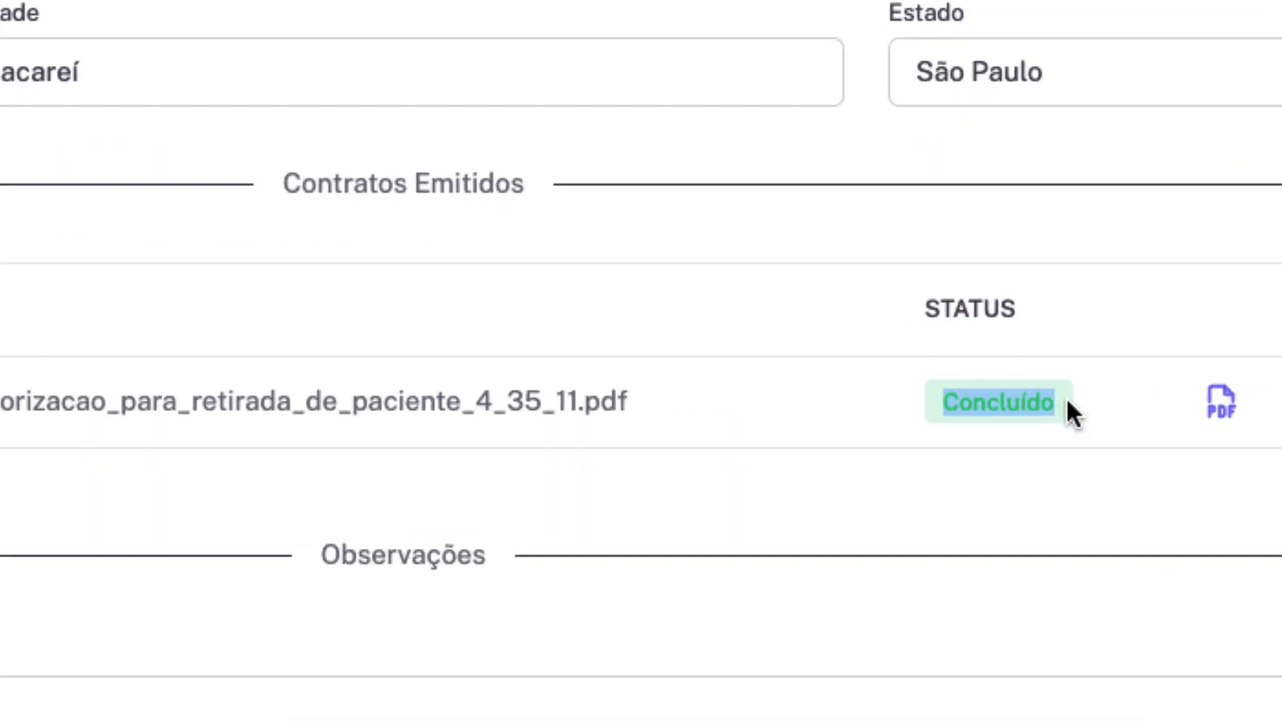
click(819, 393)
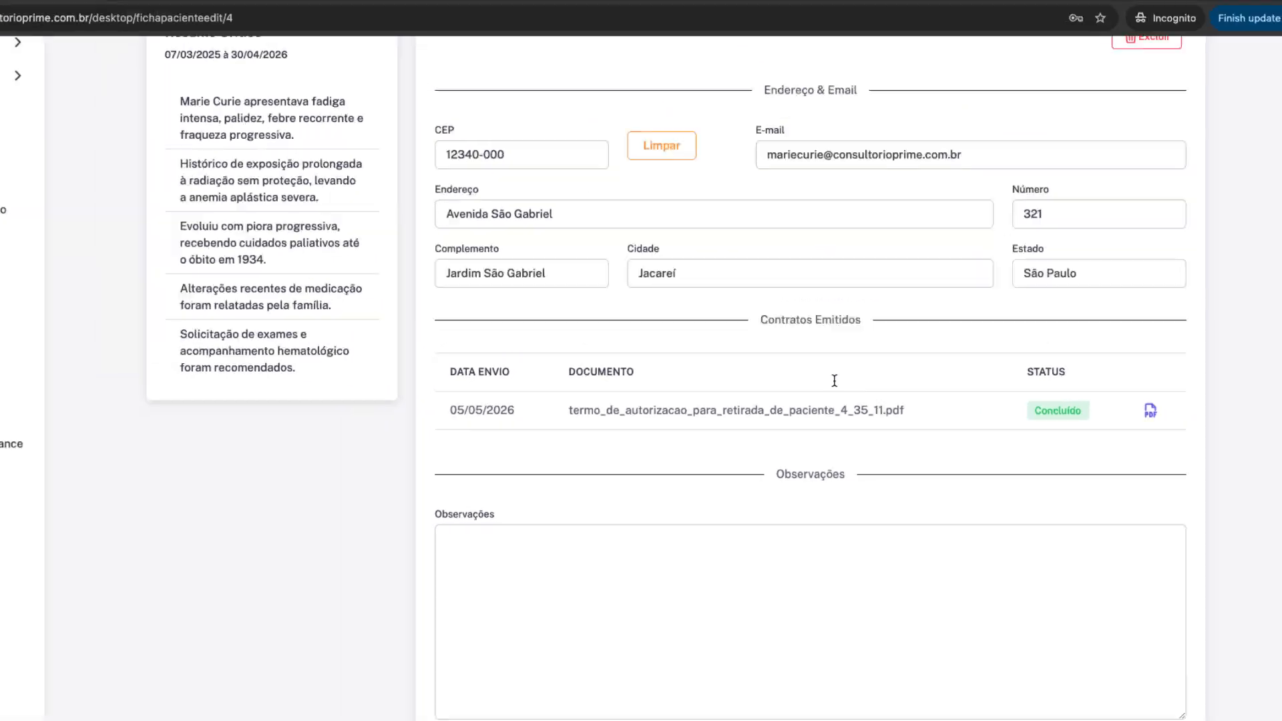
scroll(459, 333, up, 10)
scroll(889, 414, down, 15)
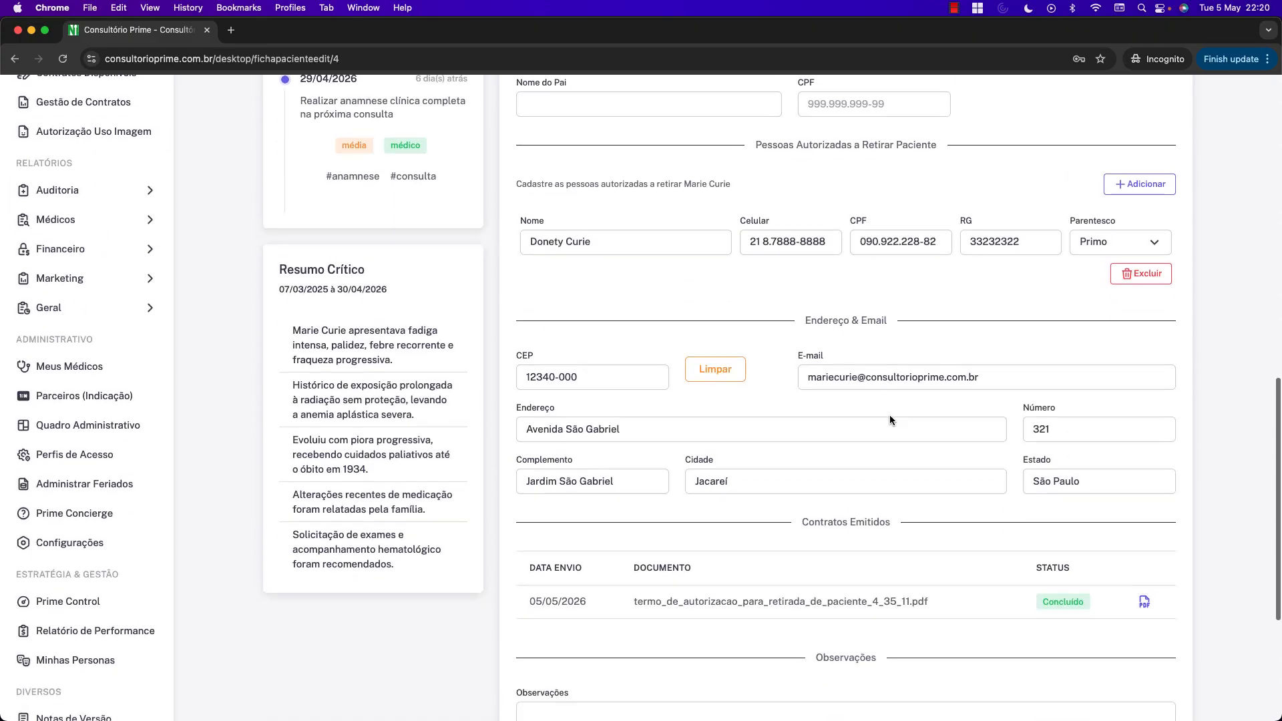
drag(797, 287, 826, 287)
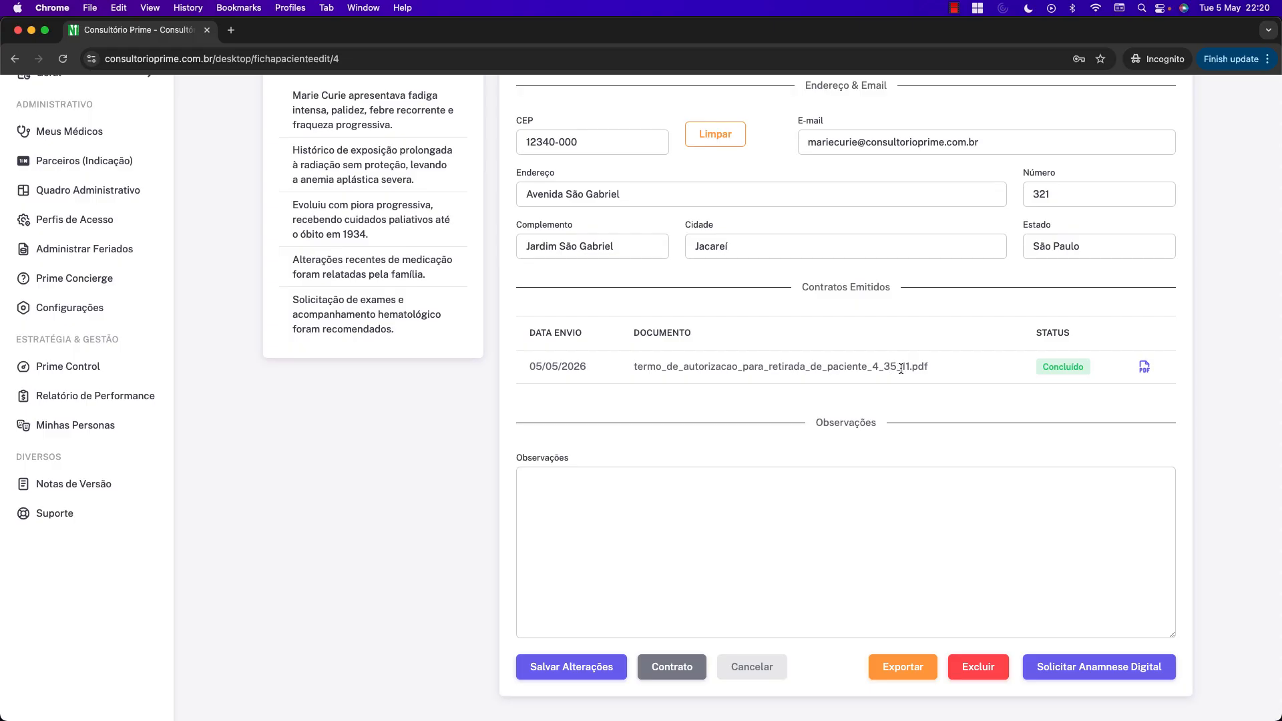
scroll(966, 400, up, 2)
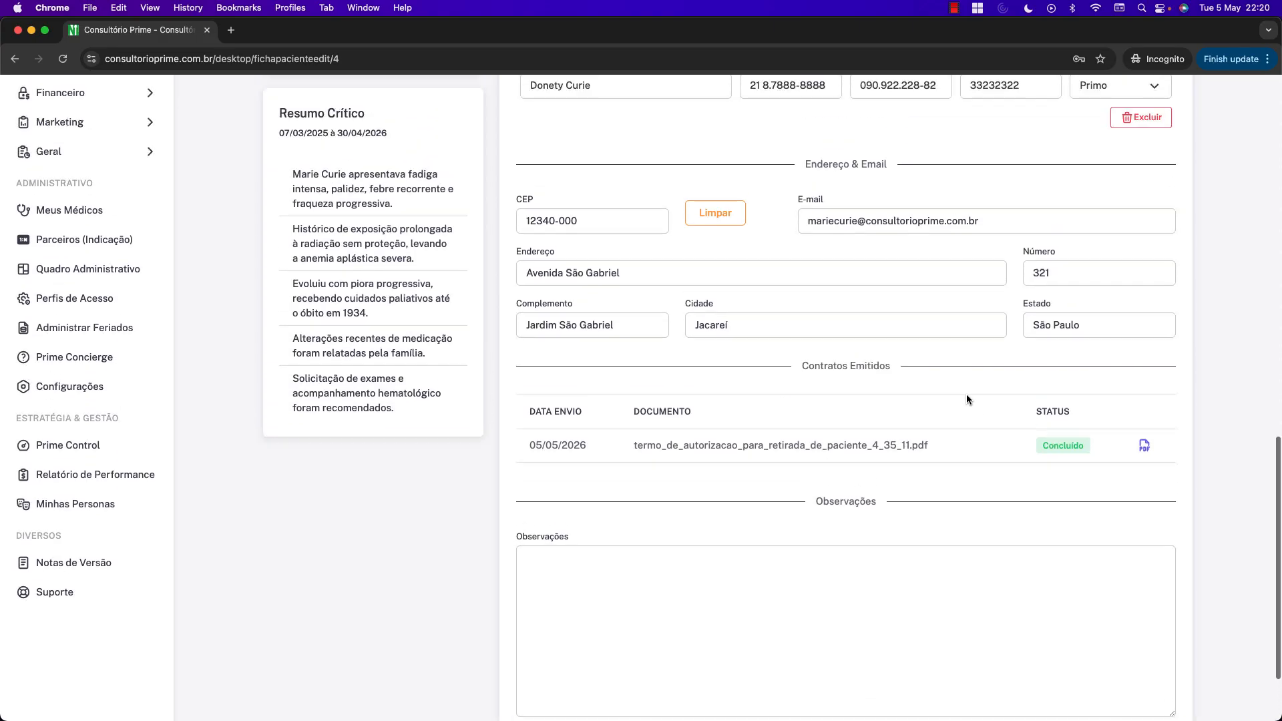
scroll(970, 400, up, 15)
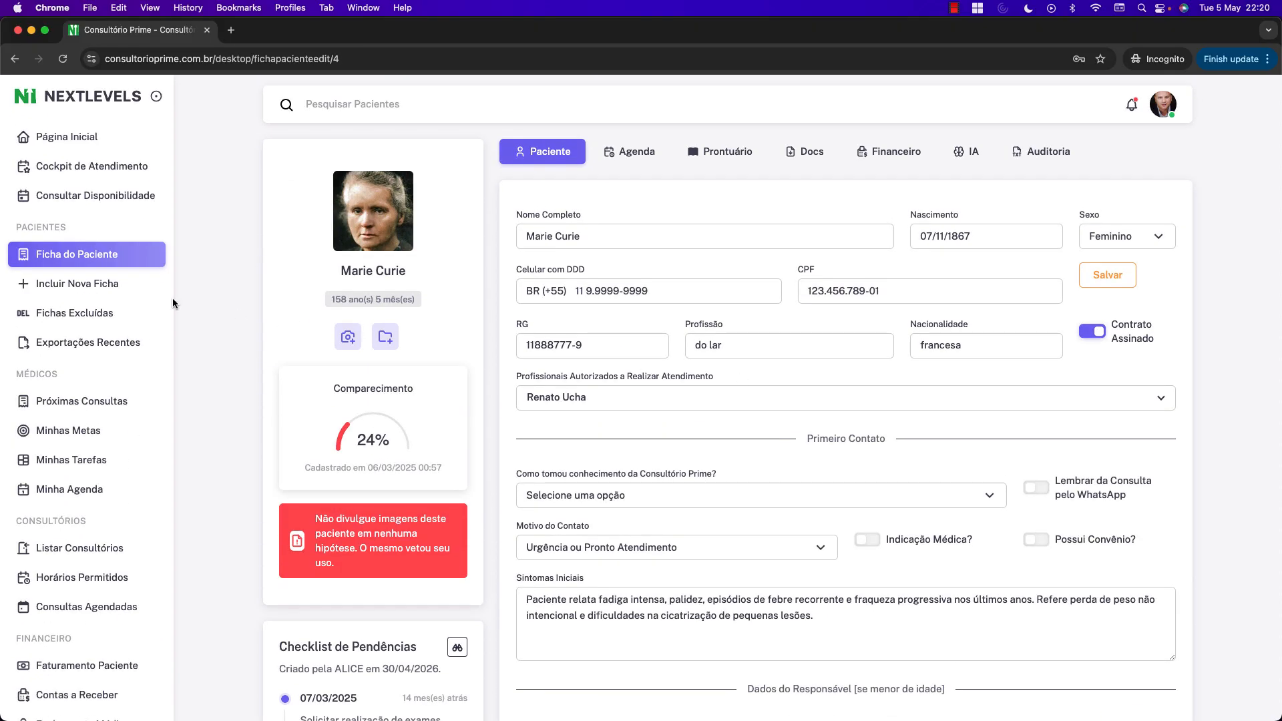
Return to the Ficha do Paciente list and scroll through the patient records.
click(72, 257)
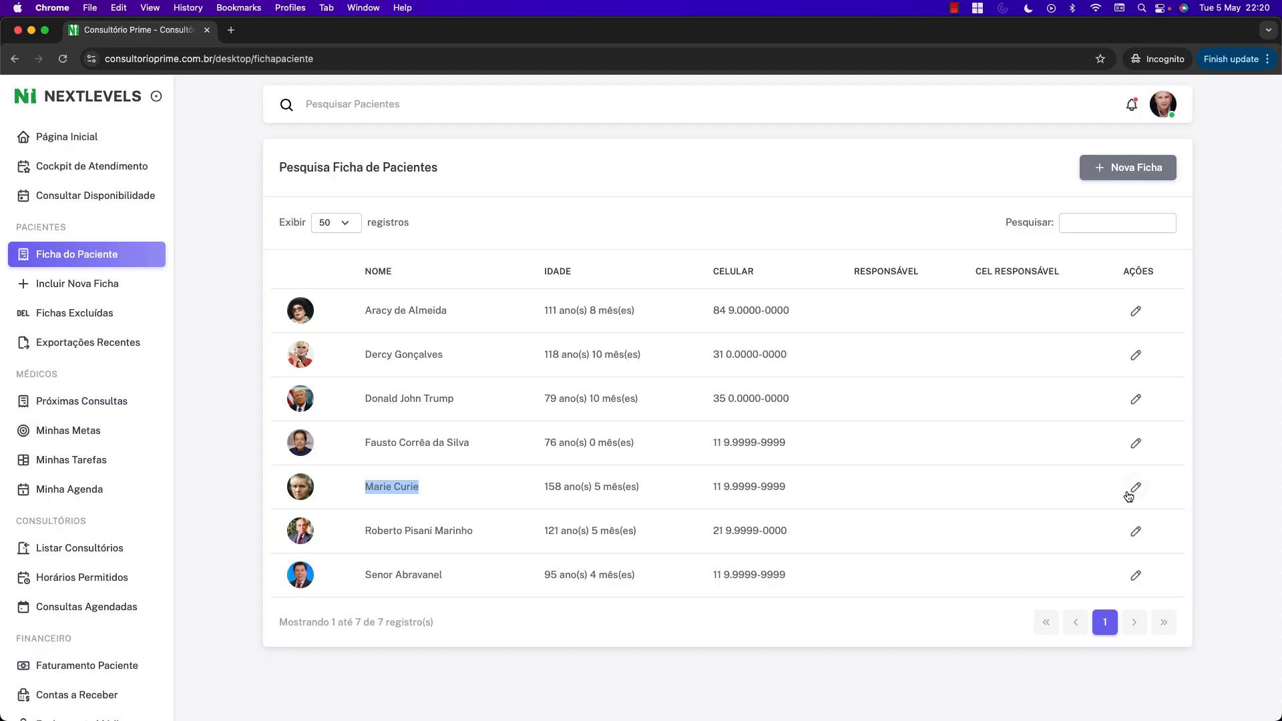
scroll(955, 307, down, 10)
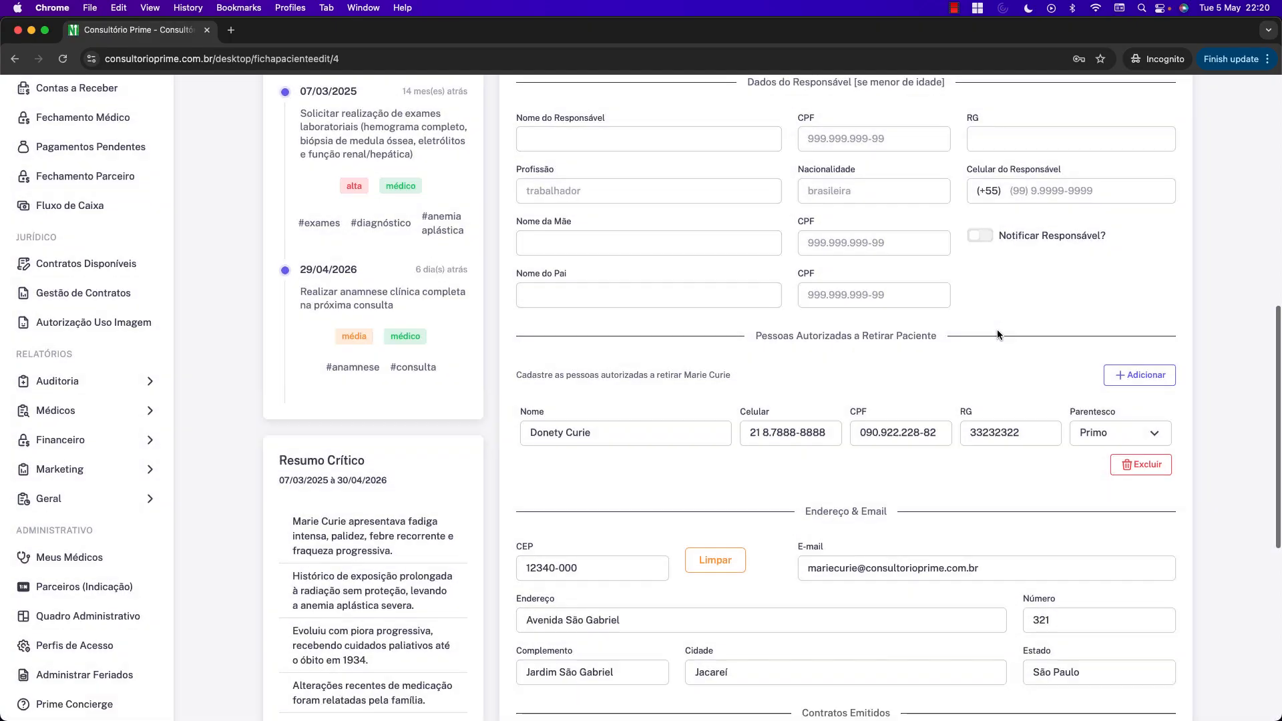
scroll(1068, 355, down, 5)
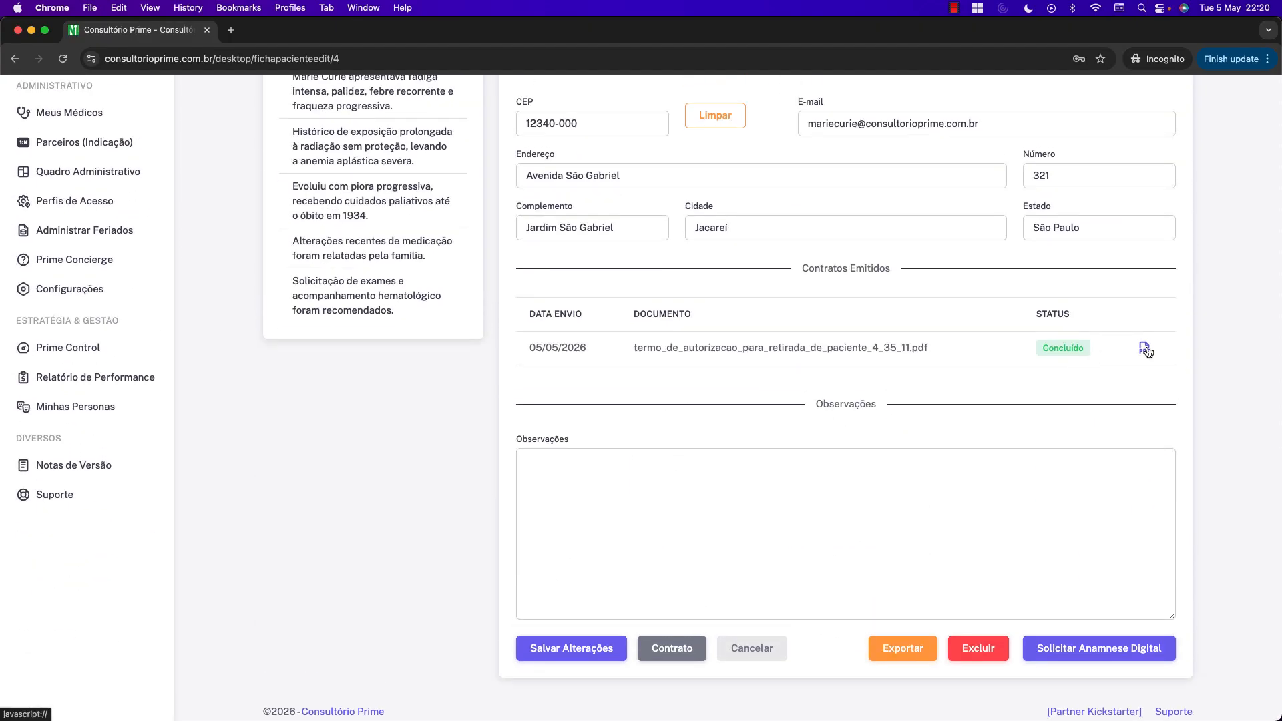
click(1145, 347)
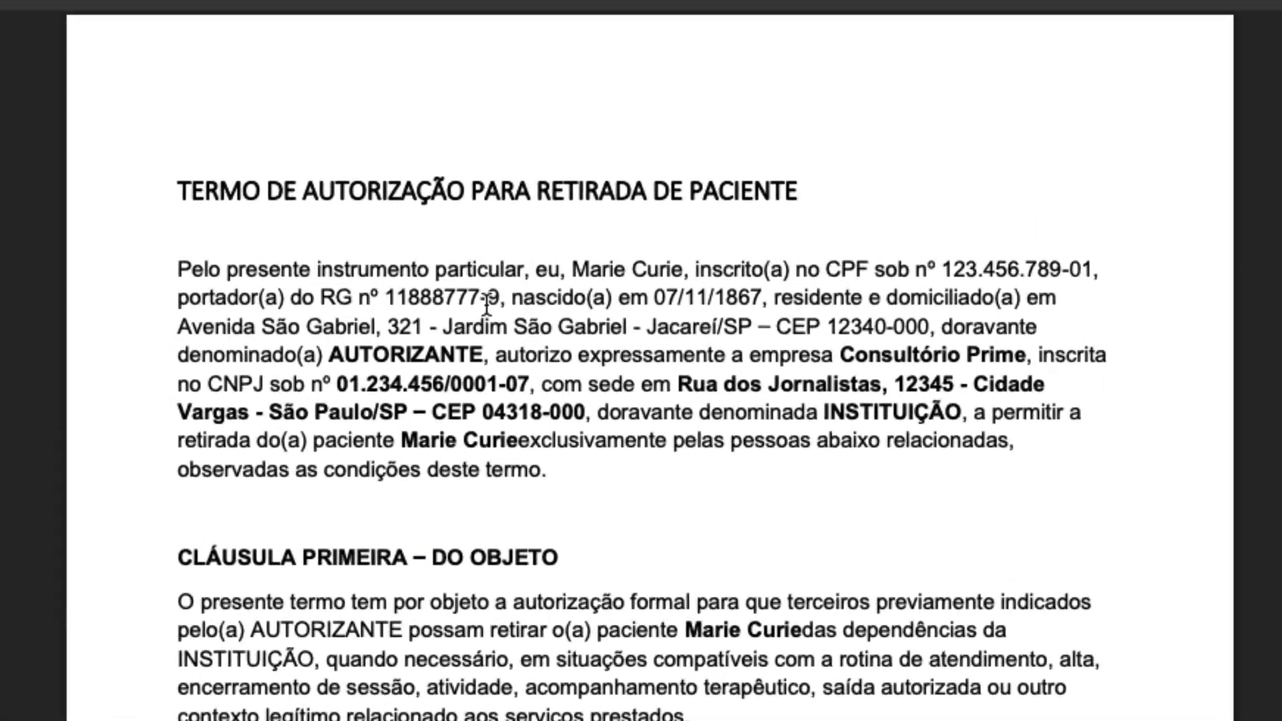
scroll(465, 314, down, 20)
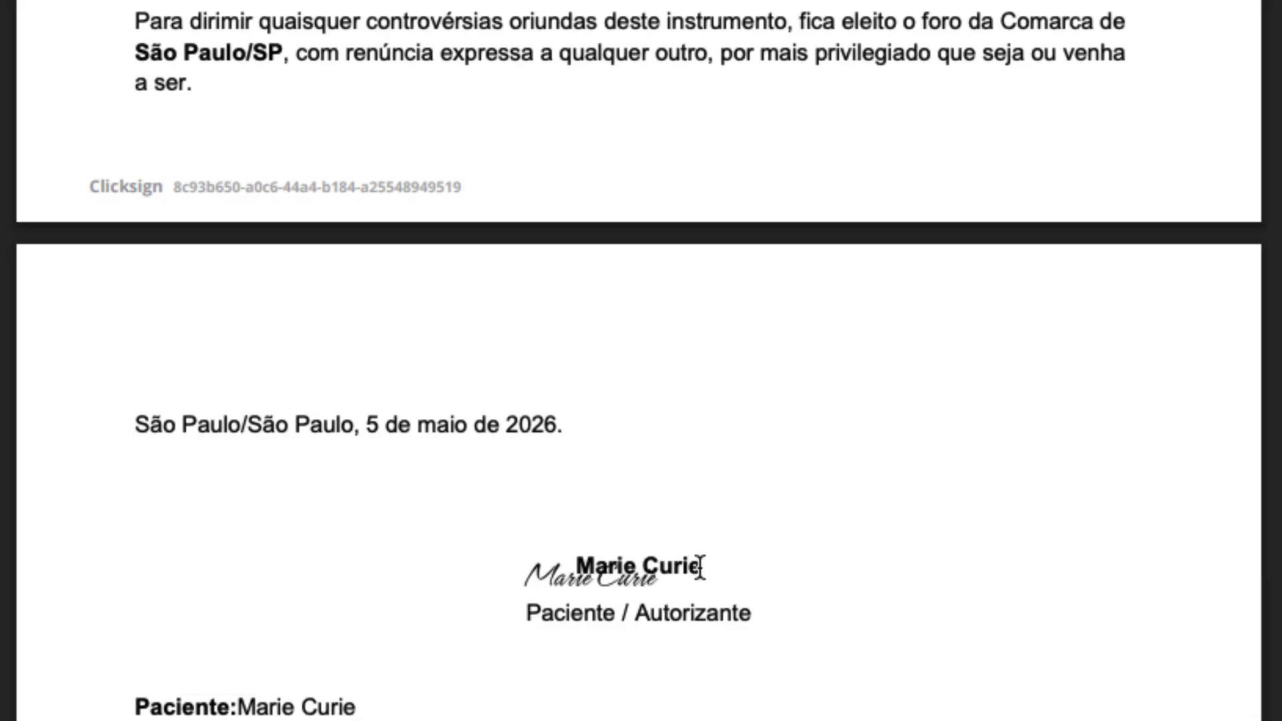
scroll(724, 566, down, 15)
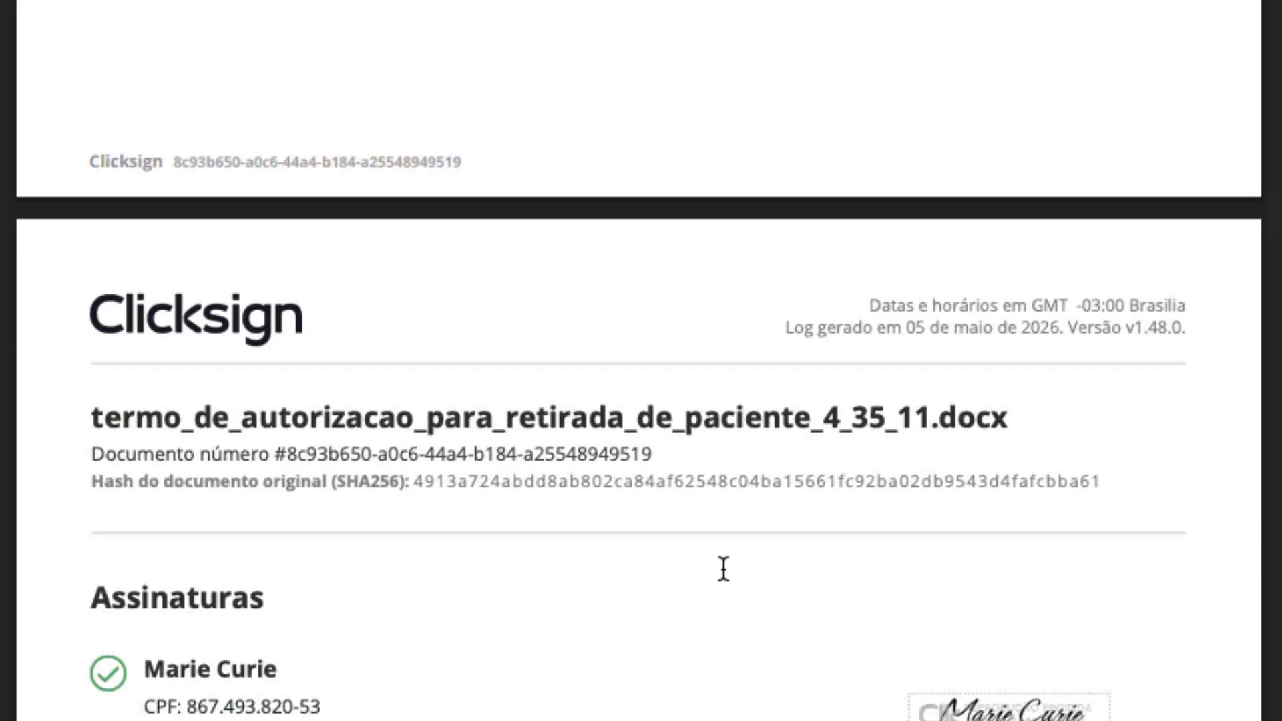
scroll(723, 569, down, 3)
drag(164, 479, 220, 440)
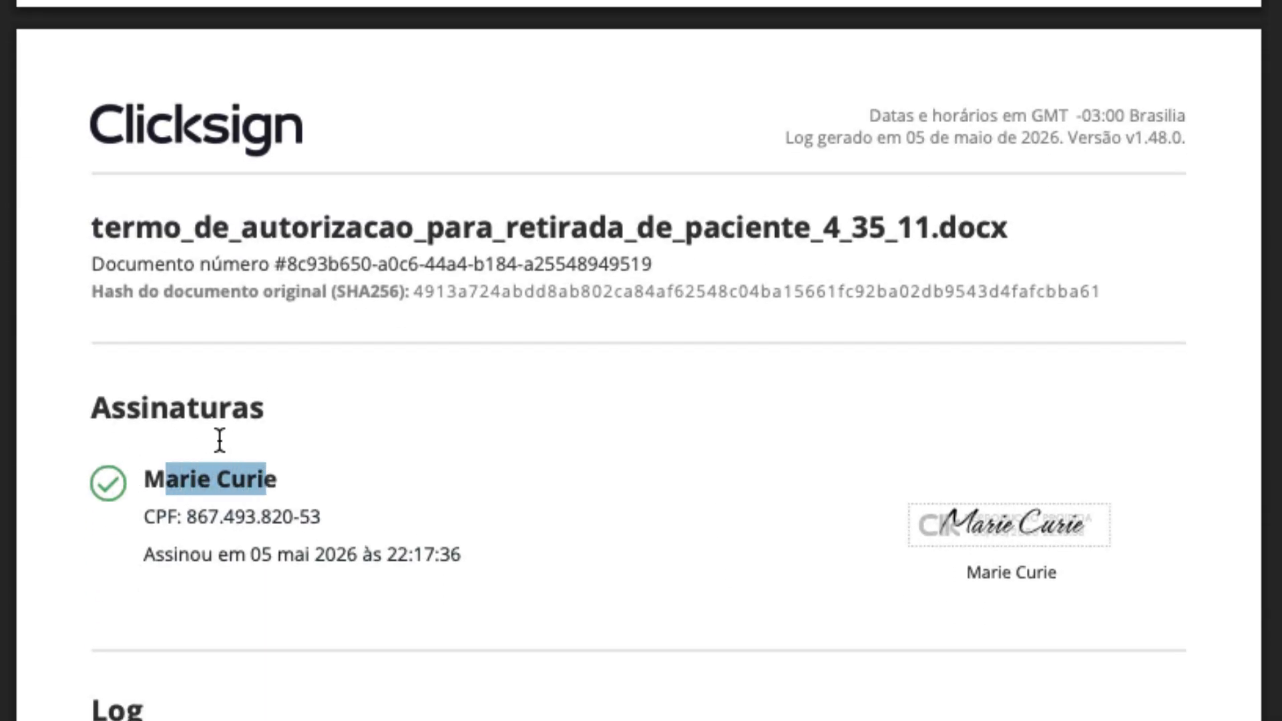
click(224, 404)
scroll(319, 621, down, 15)
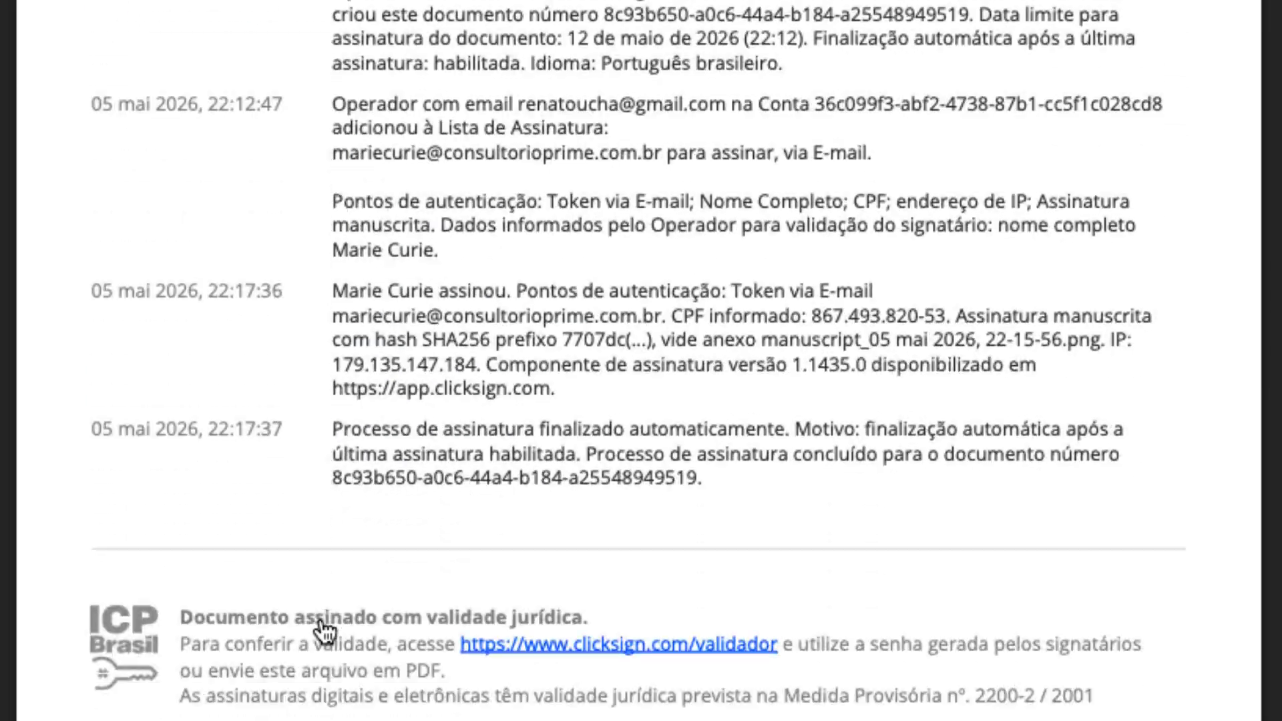
scroll(323, 619, up, 3)
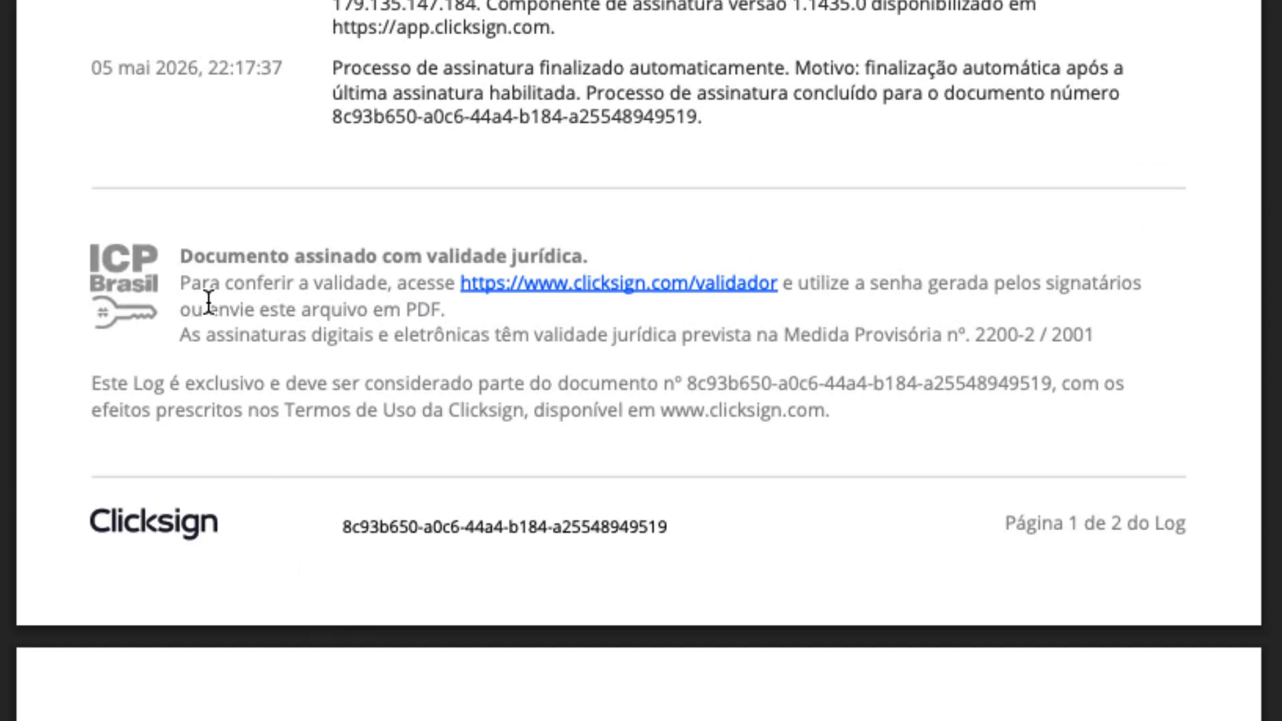
scroll(660, 467, up, 11)
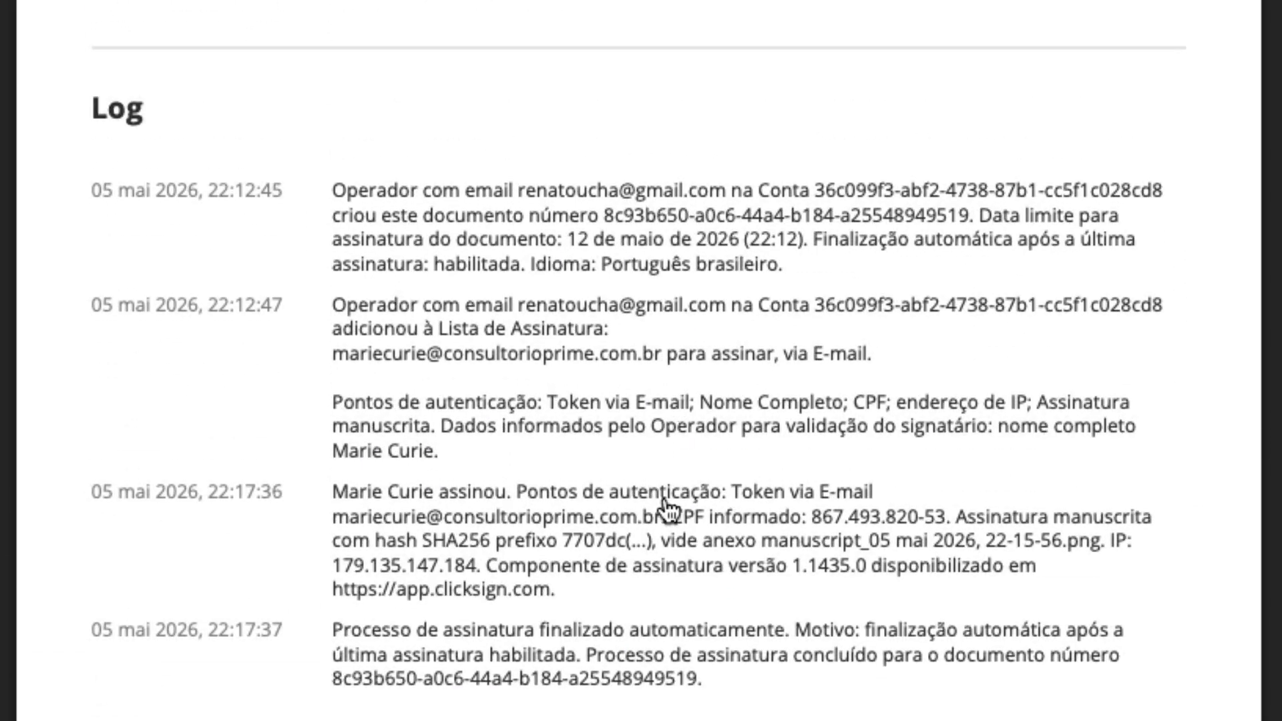
drag(422, 542, 663, 554)
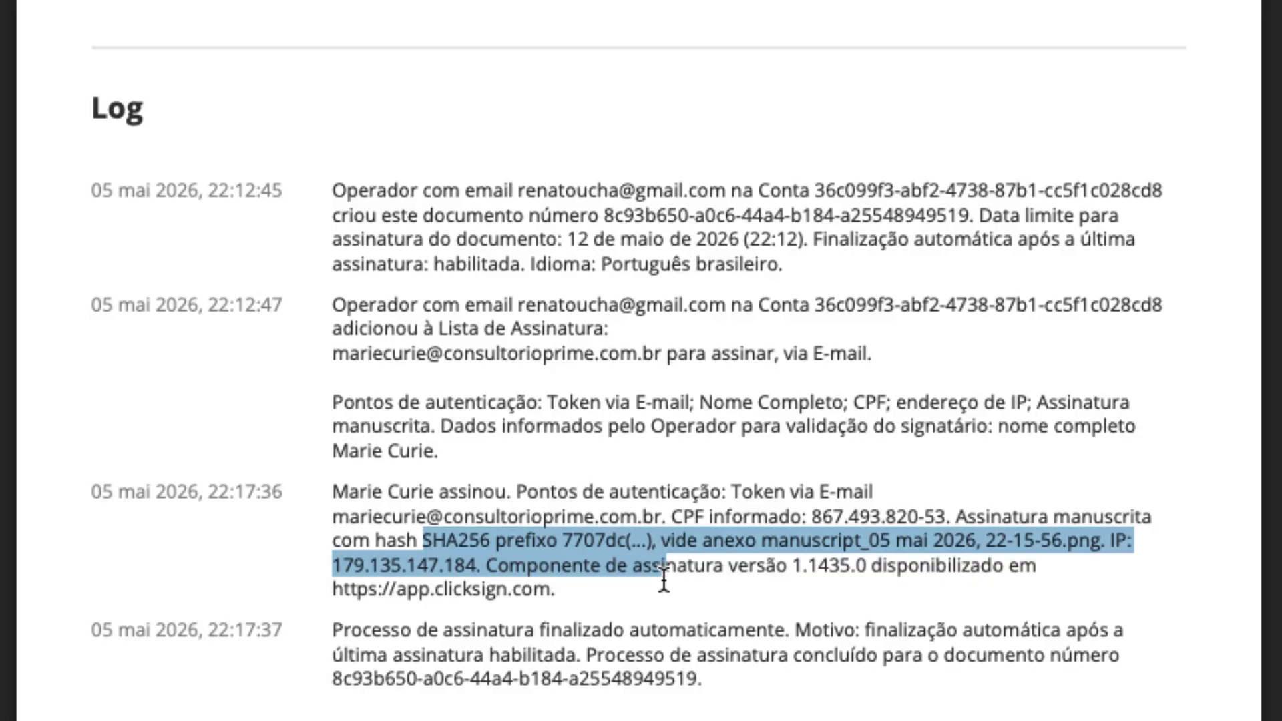
click(654, 621)
scroll(677, 680, down, 18)
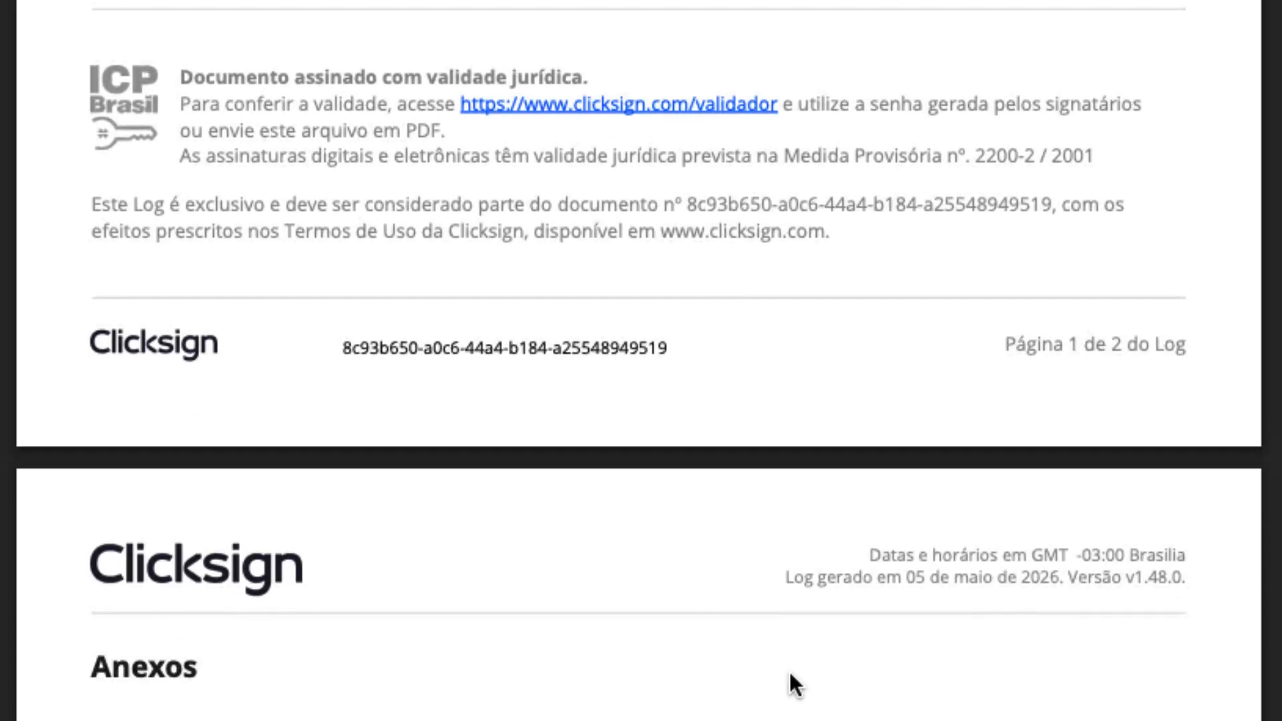
scroll(819, 682, down, 5)
scroll(823, 683, up, 20)
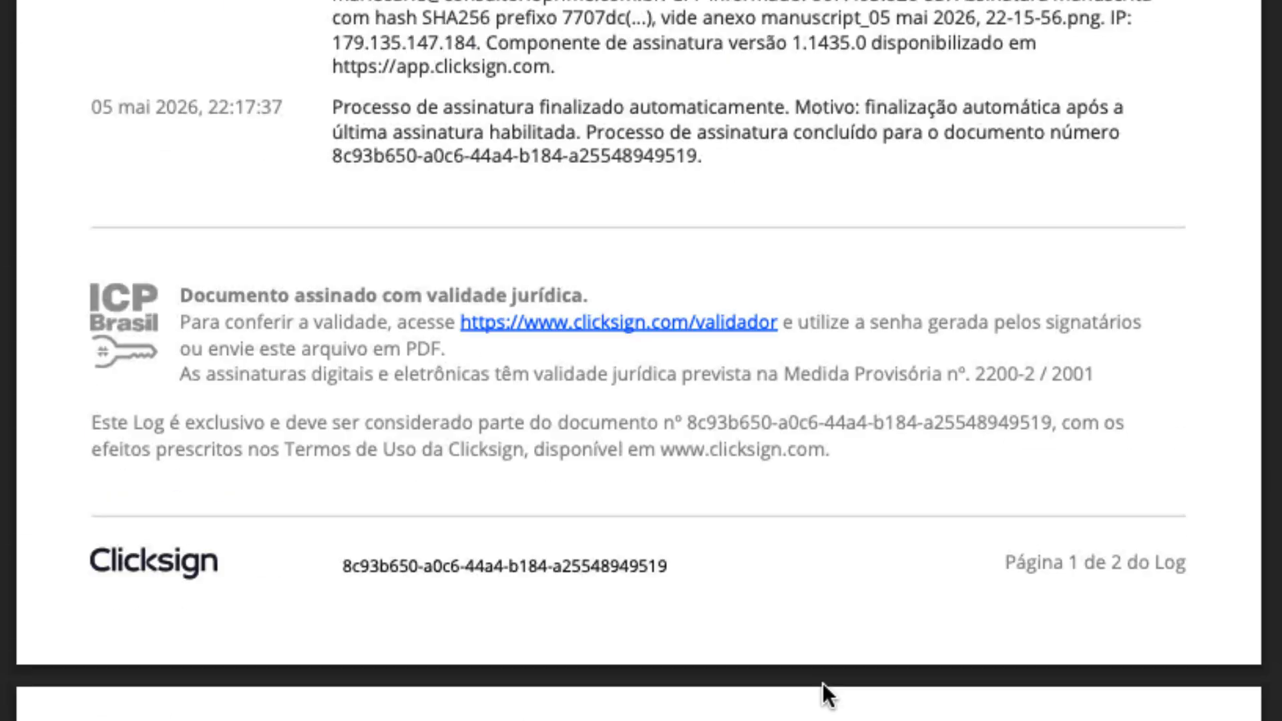
scroll(830, 685, up, 20)
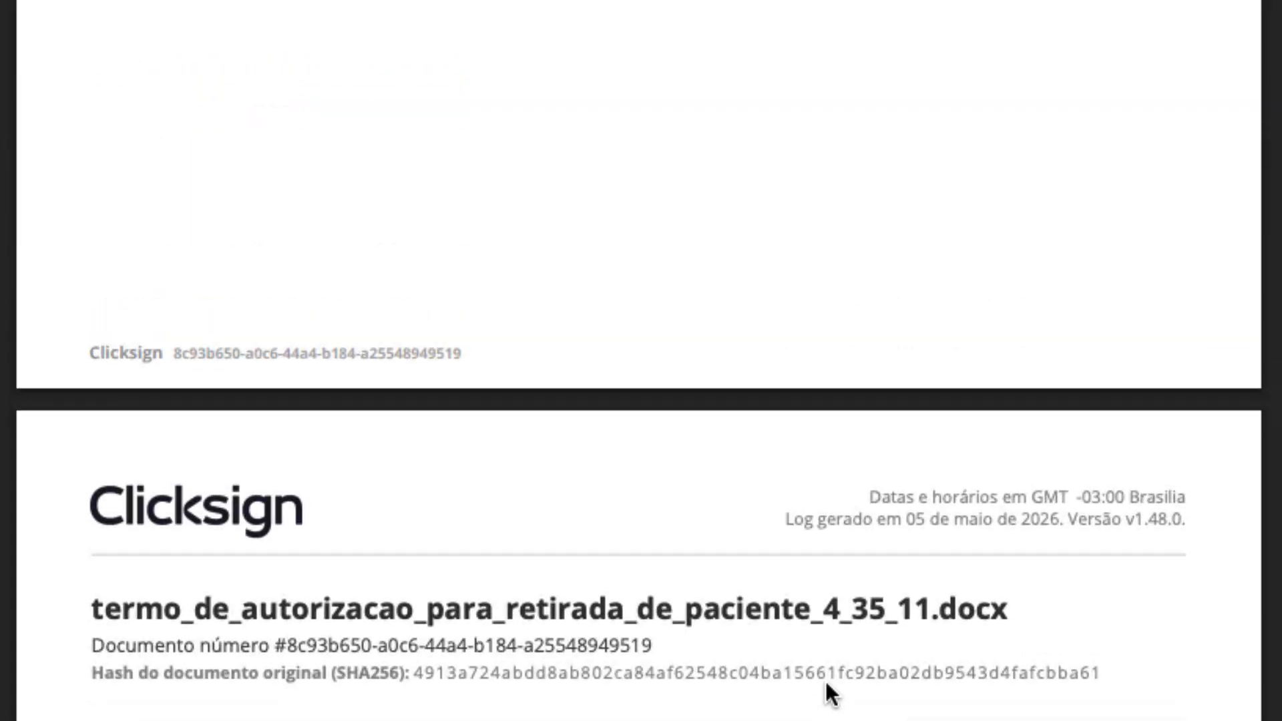
scroll(827, 681, up, 20)
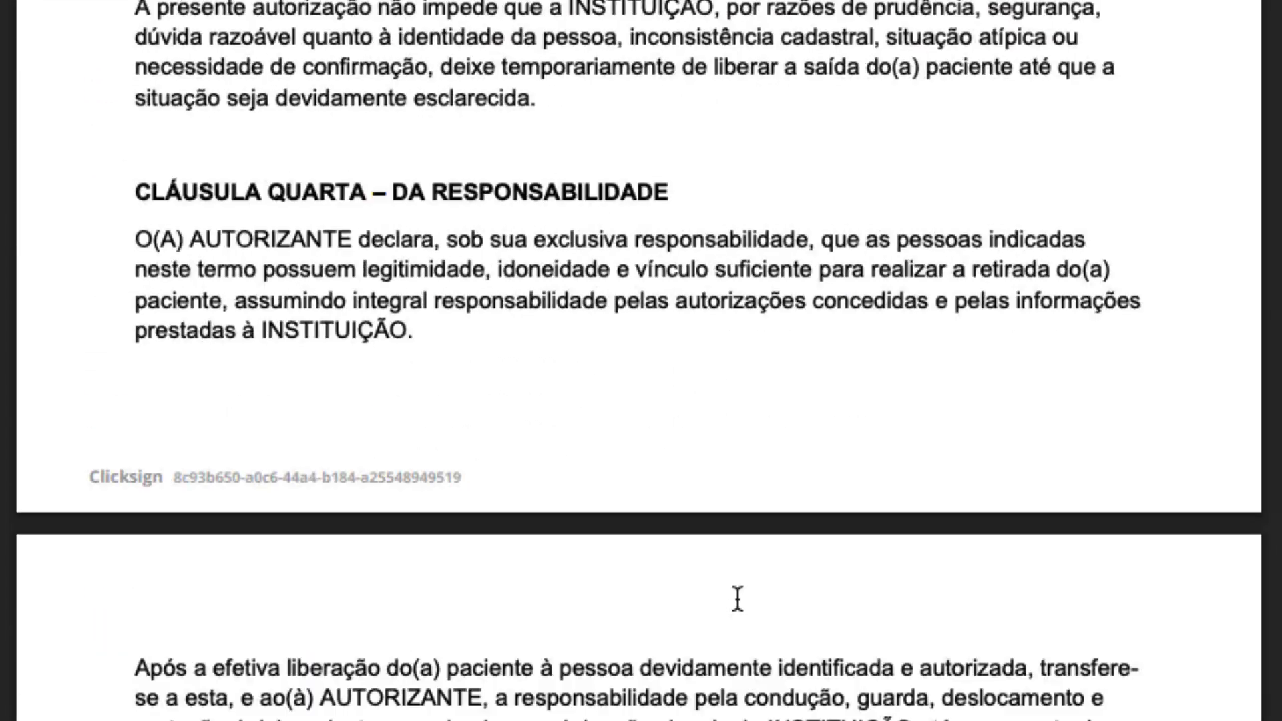
scroll(737, 598, down, 20)
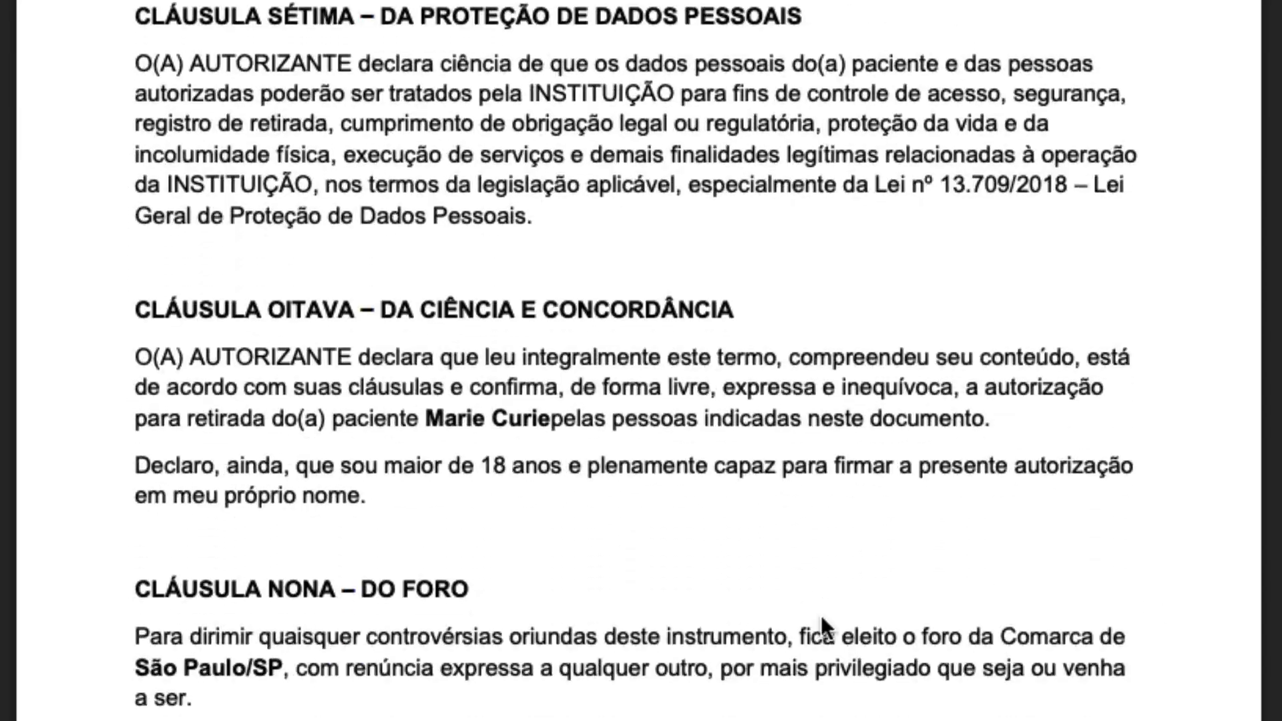
scroll(846, 620, down, 20)
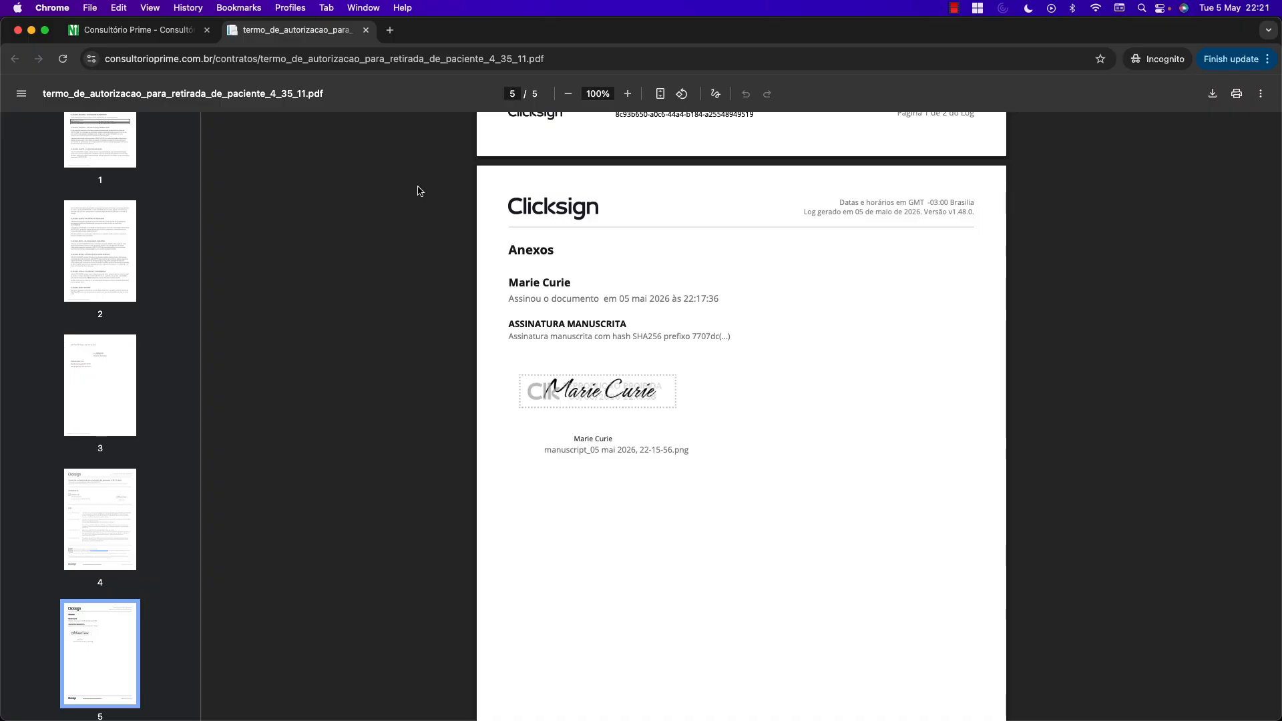
click(365, 30)
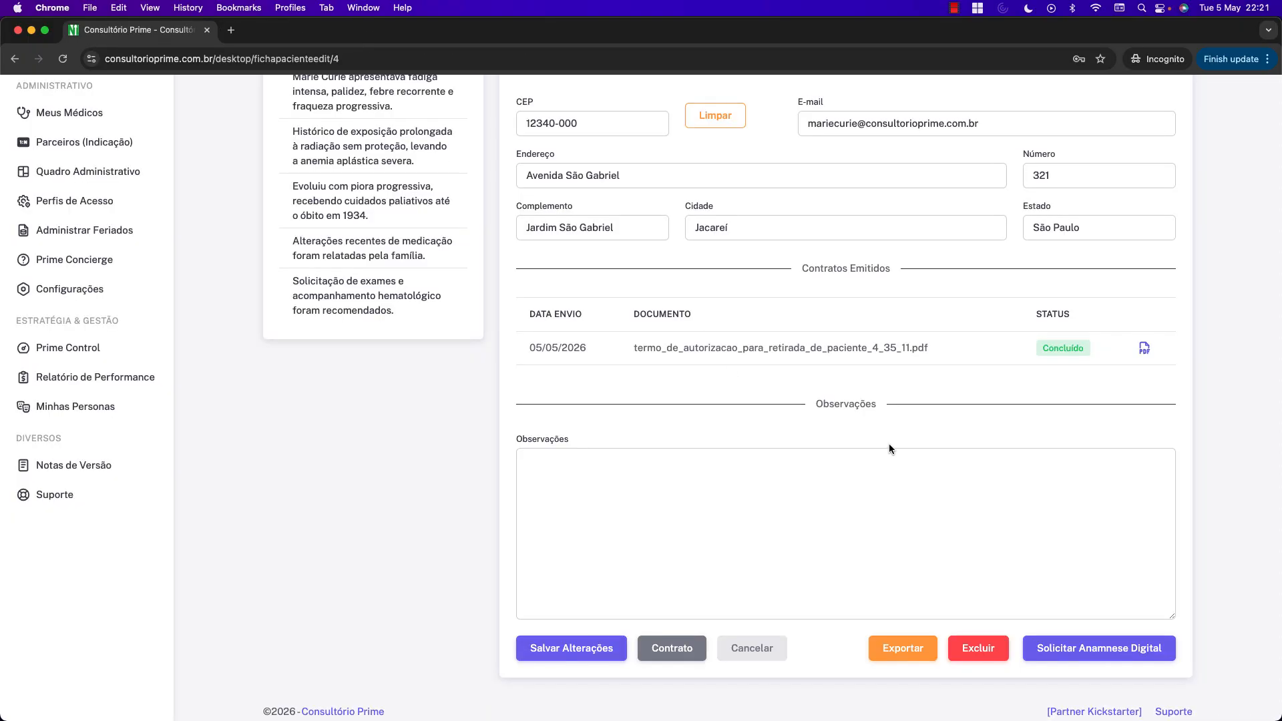
scroll(888, 443, up, 10)
scroll(887, 442, down, 5)
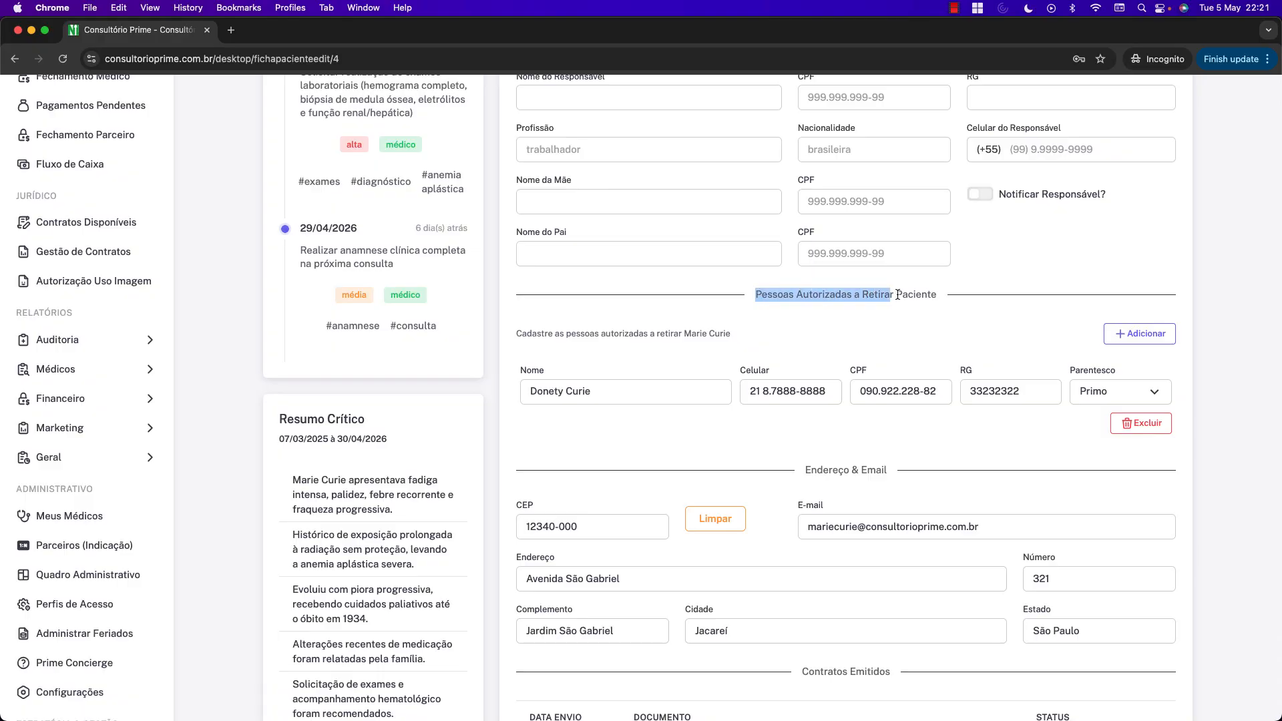
scroll(801, 331, down, 6)
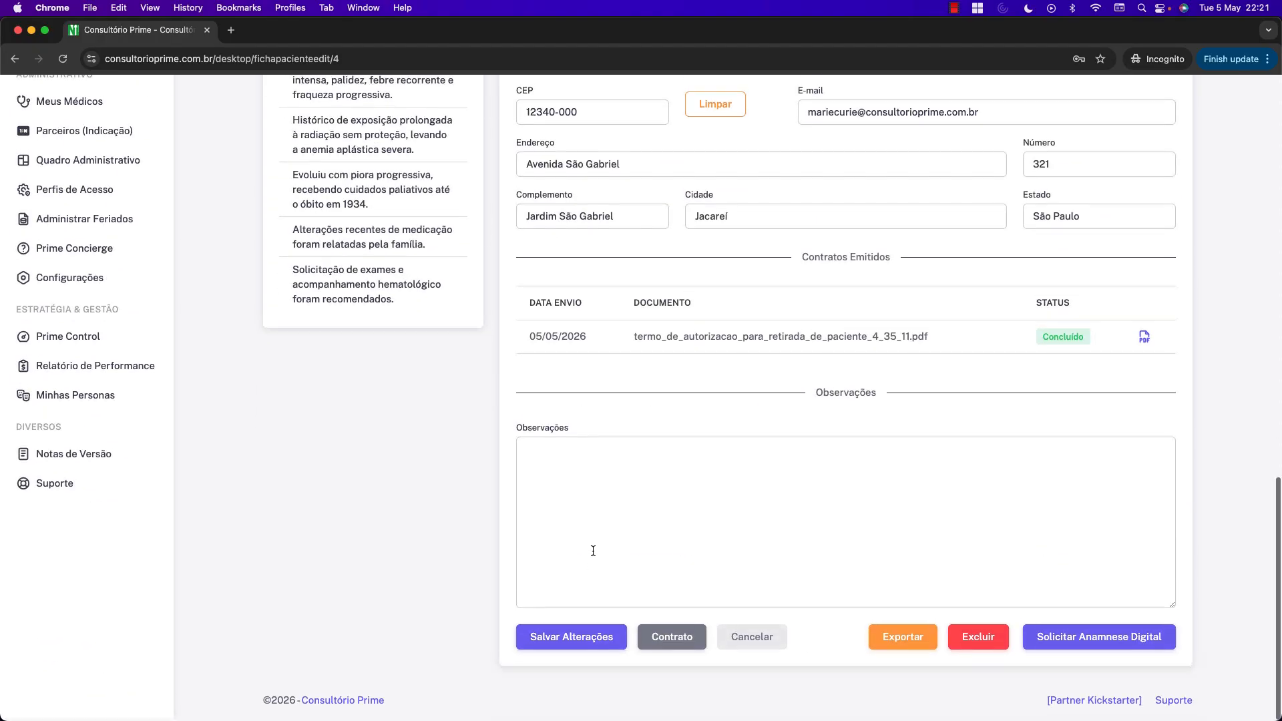
click(664, 638)
click(498, 182)
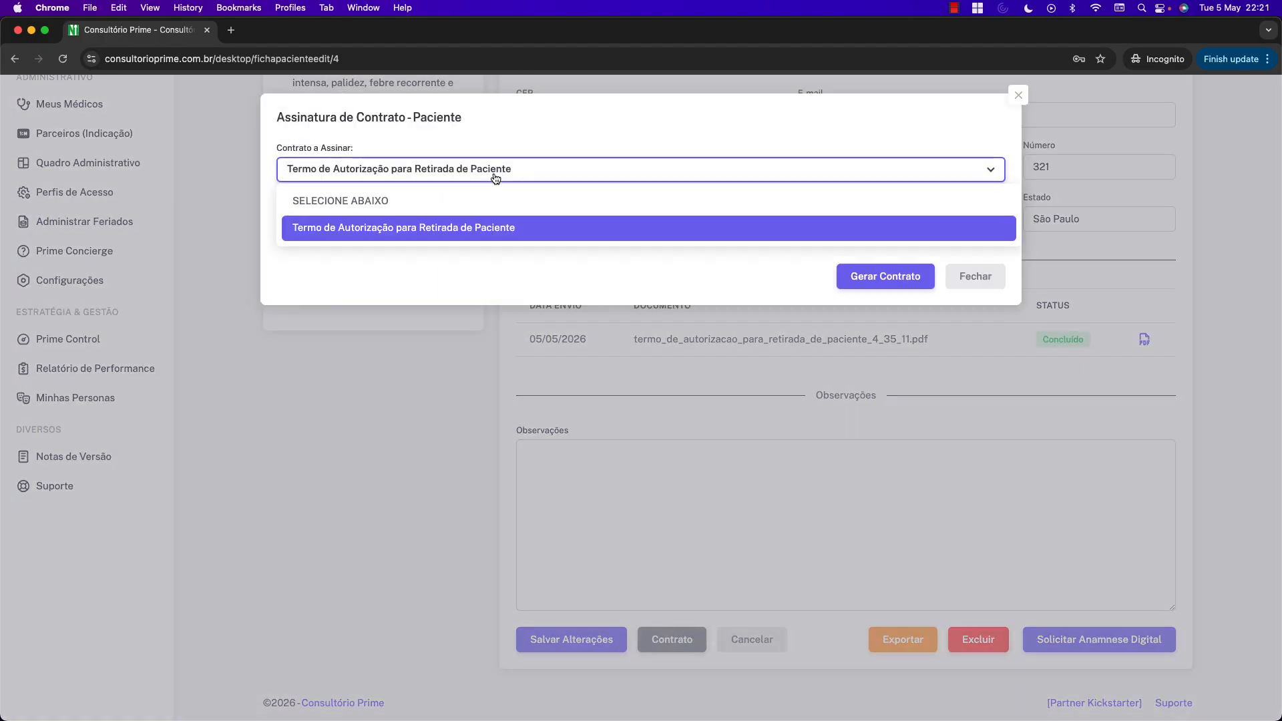
click(414, 228)
click(975, 275)
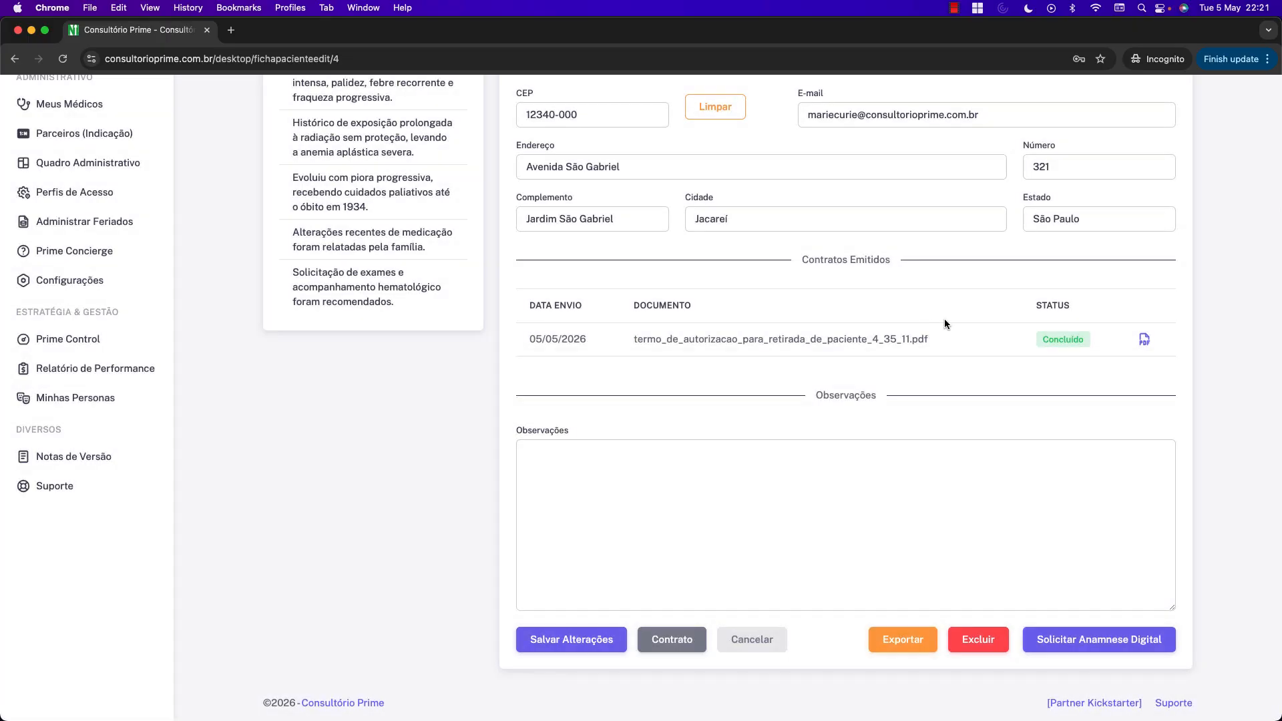
click(1142, 340)
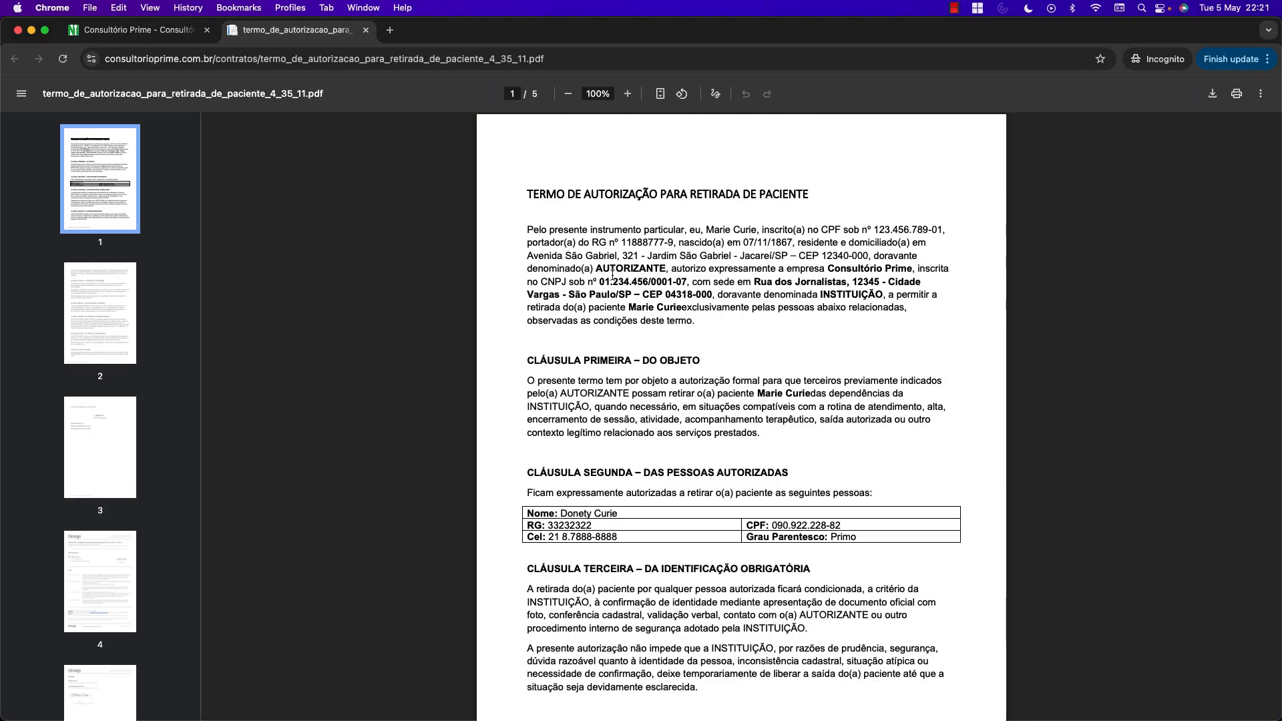
drag(538, 226, 809, 311)
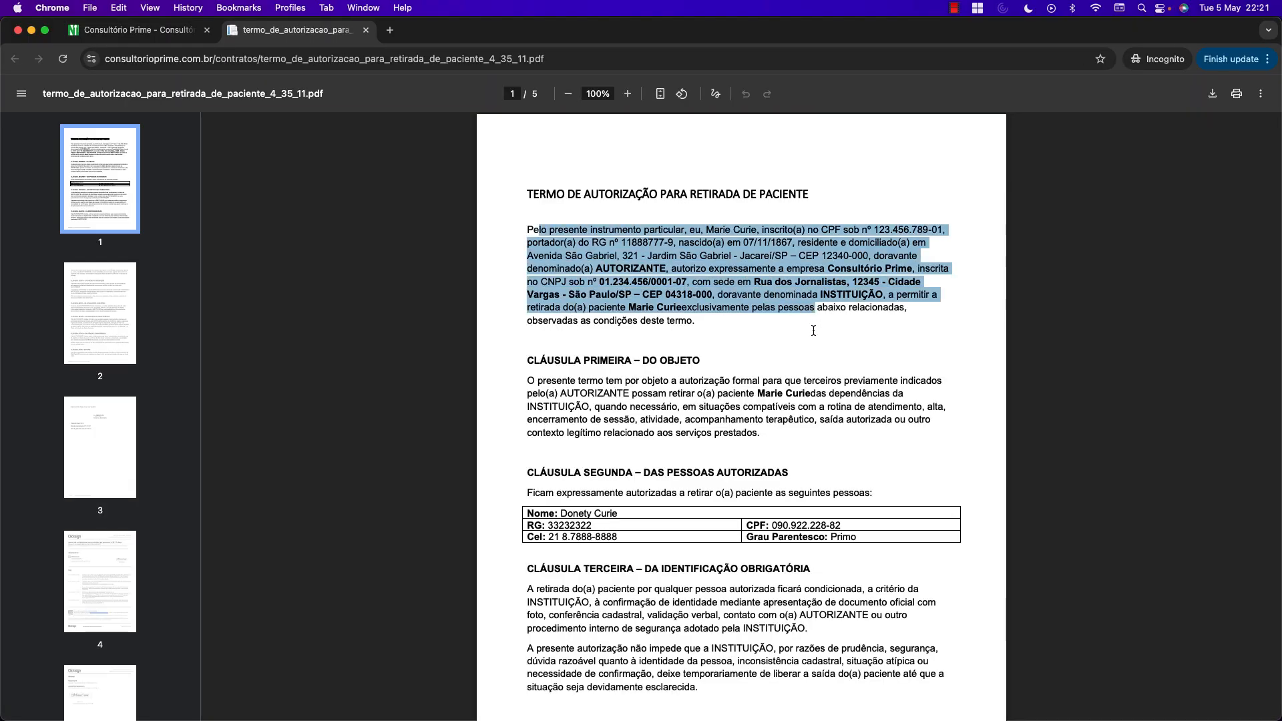
click(716, 337)
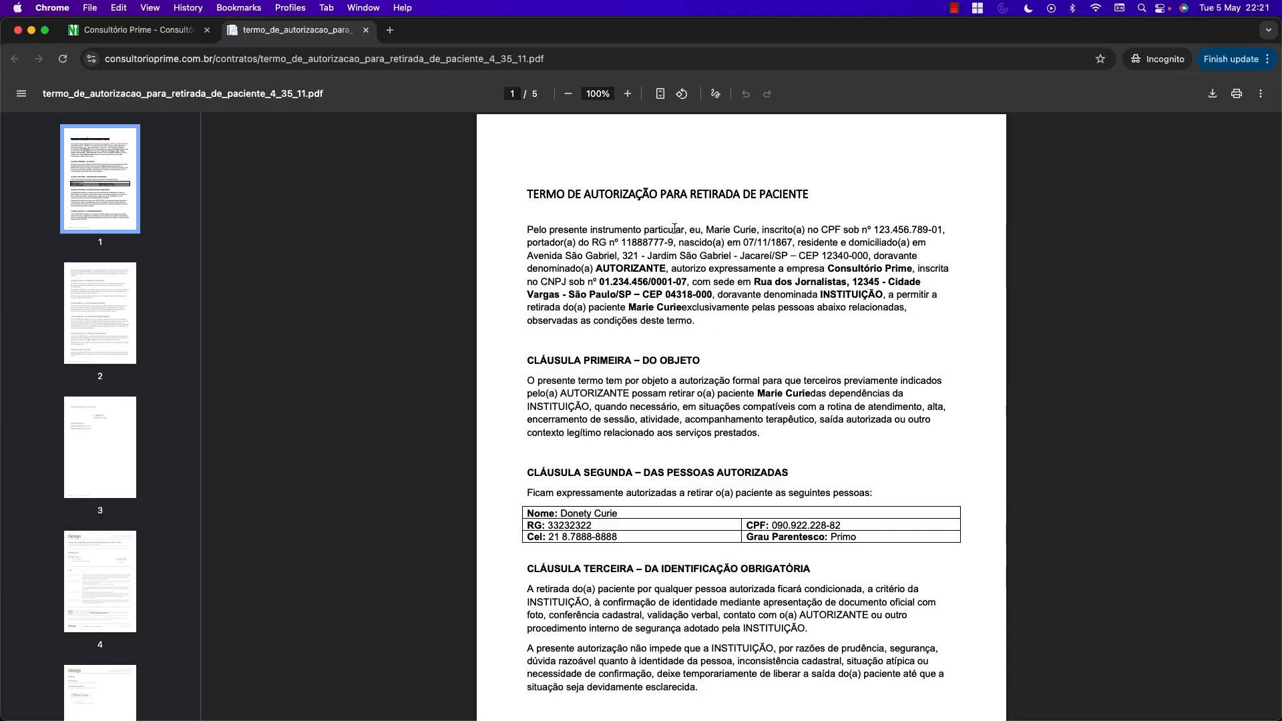
drag(518, 191, 867, 194)
click(825, 222)
ctrl+scroll(748, 257, down, 5)
scroll(772, 263, down, 10)
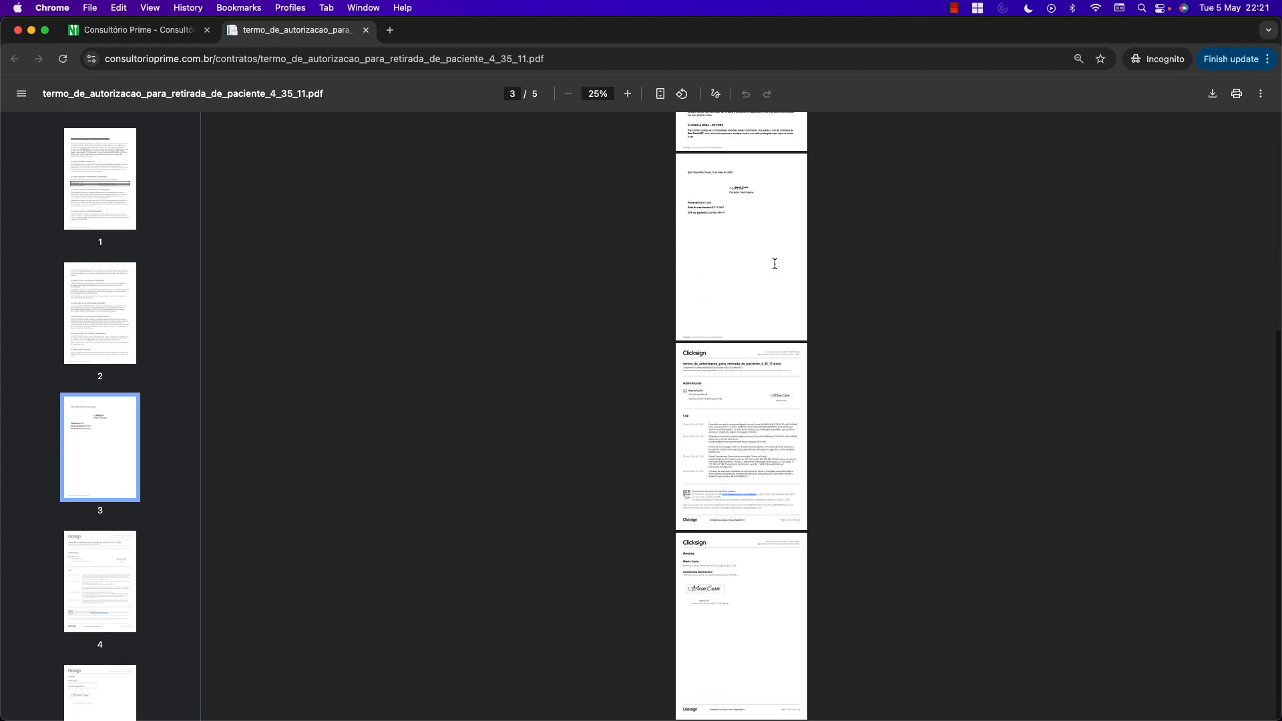
scroll(760, 425, up, 5)
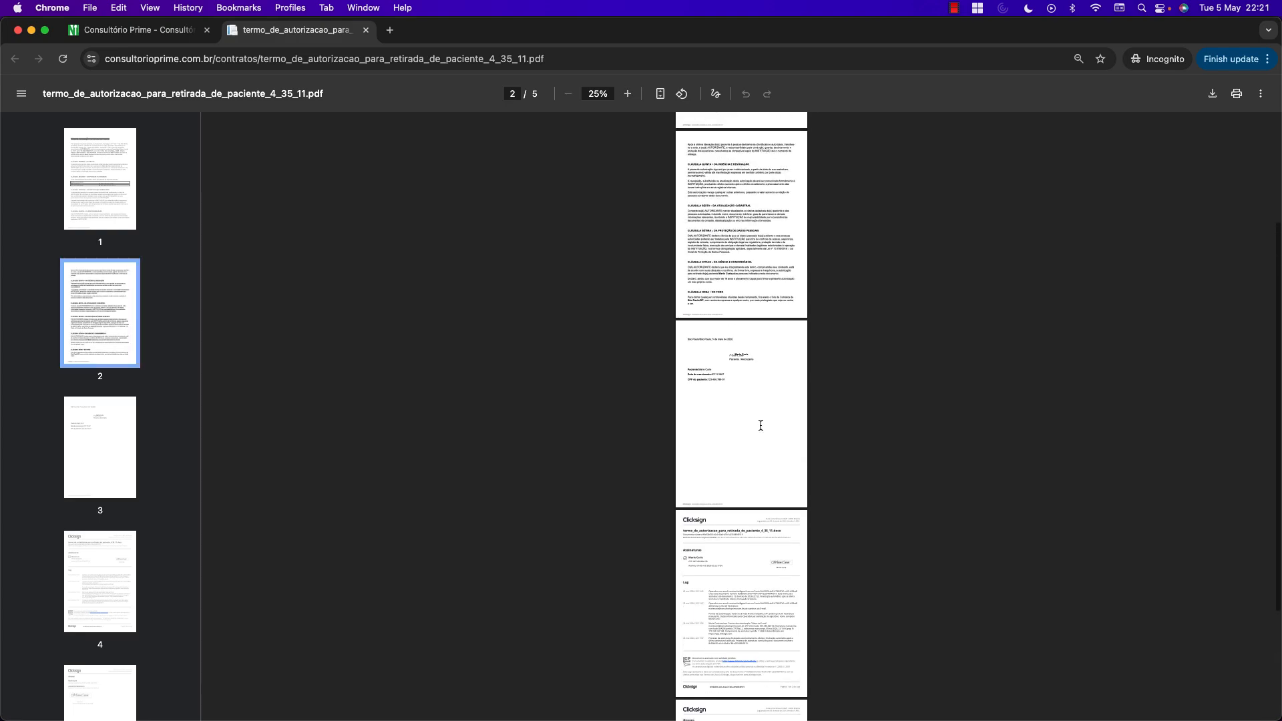
click(366, 30)
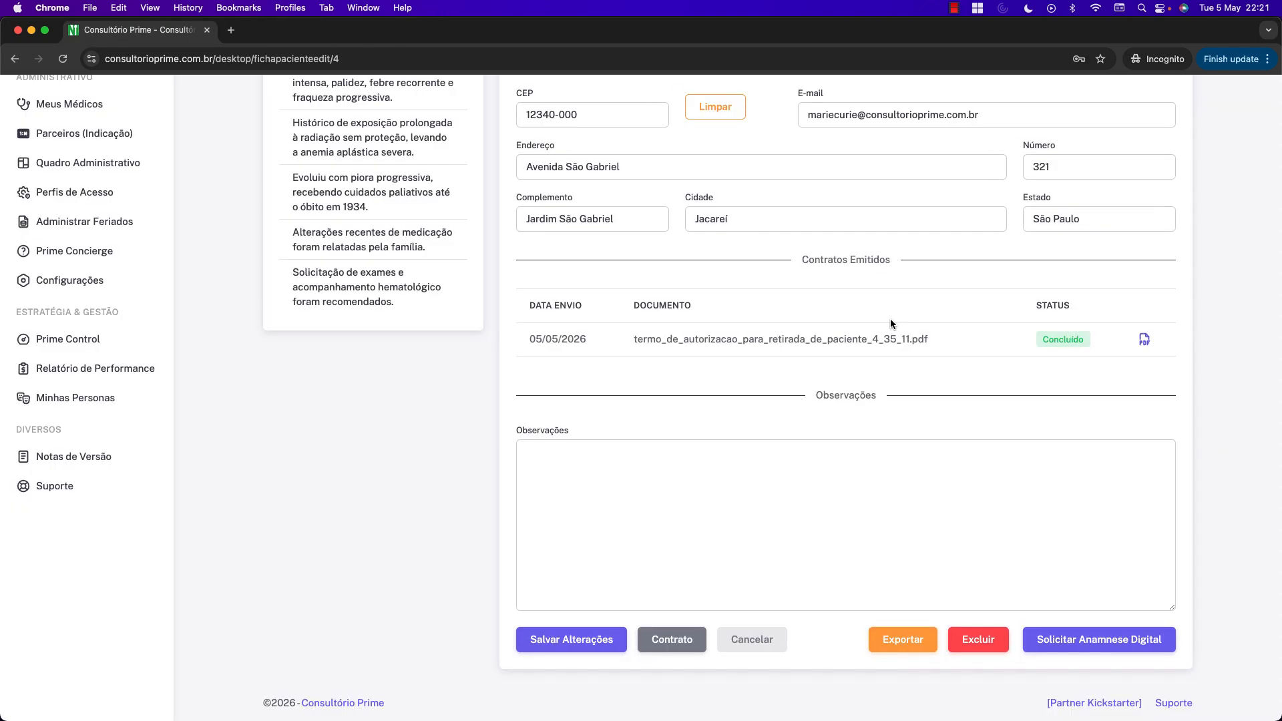
click(1100, 340)
scroll(1119, 326, up, 20)
click(1132, 105)
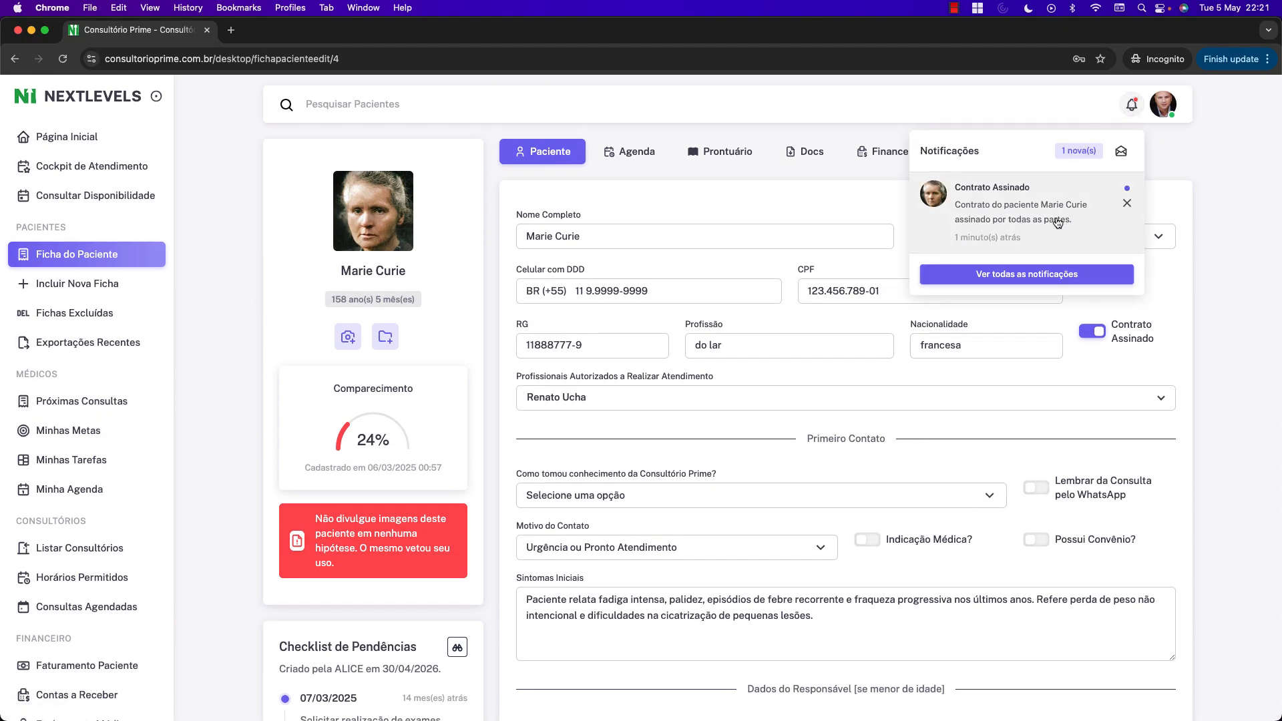
click(1239, 228)
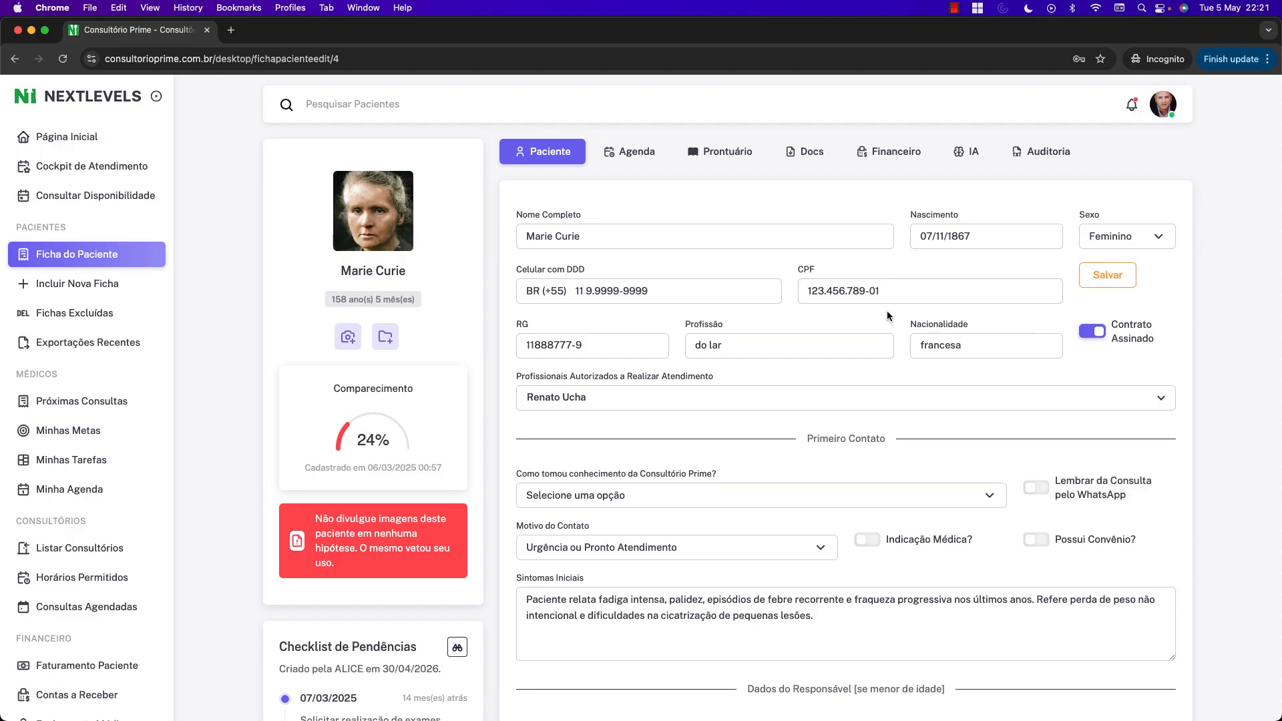
scroll(886, 310, down, 8)
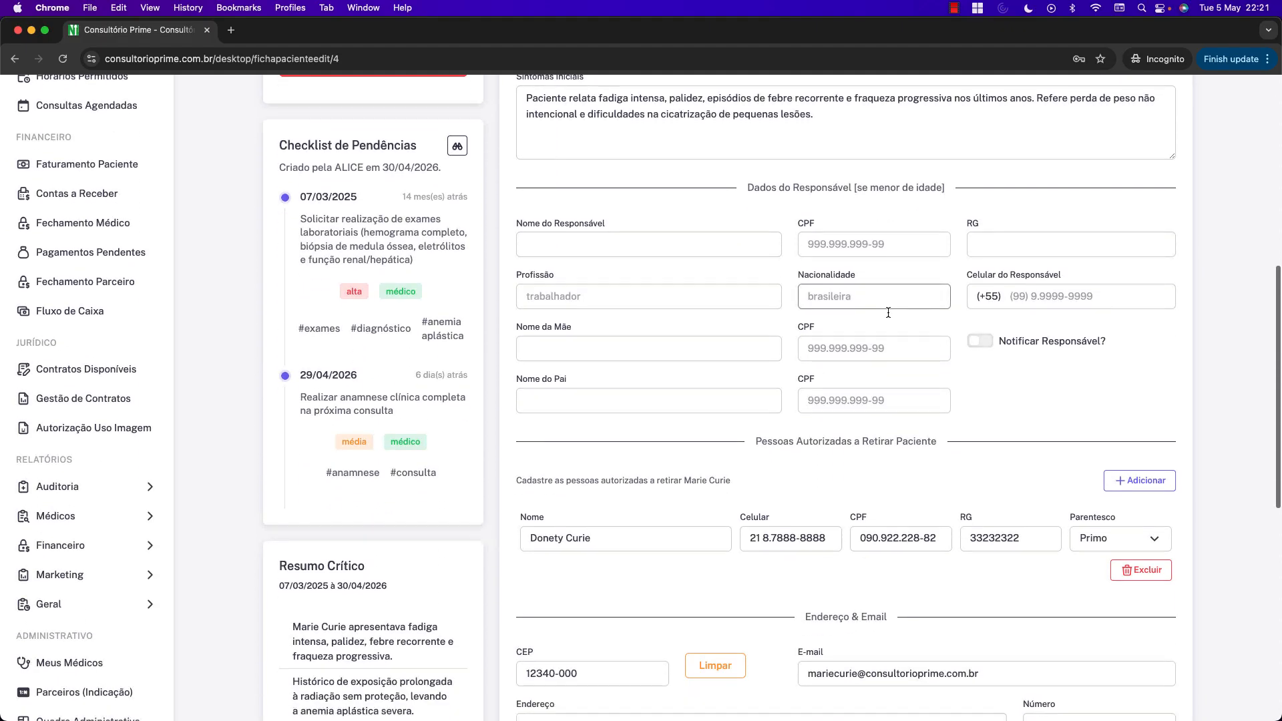
scroll(888, 312, down, 8)
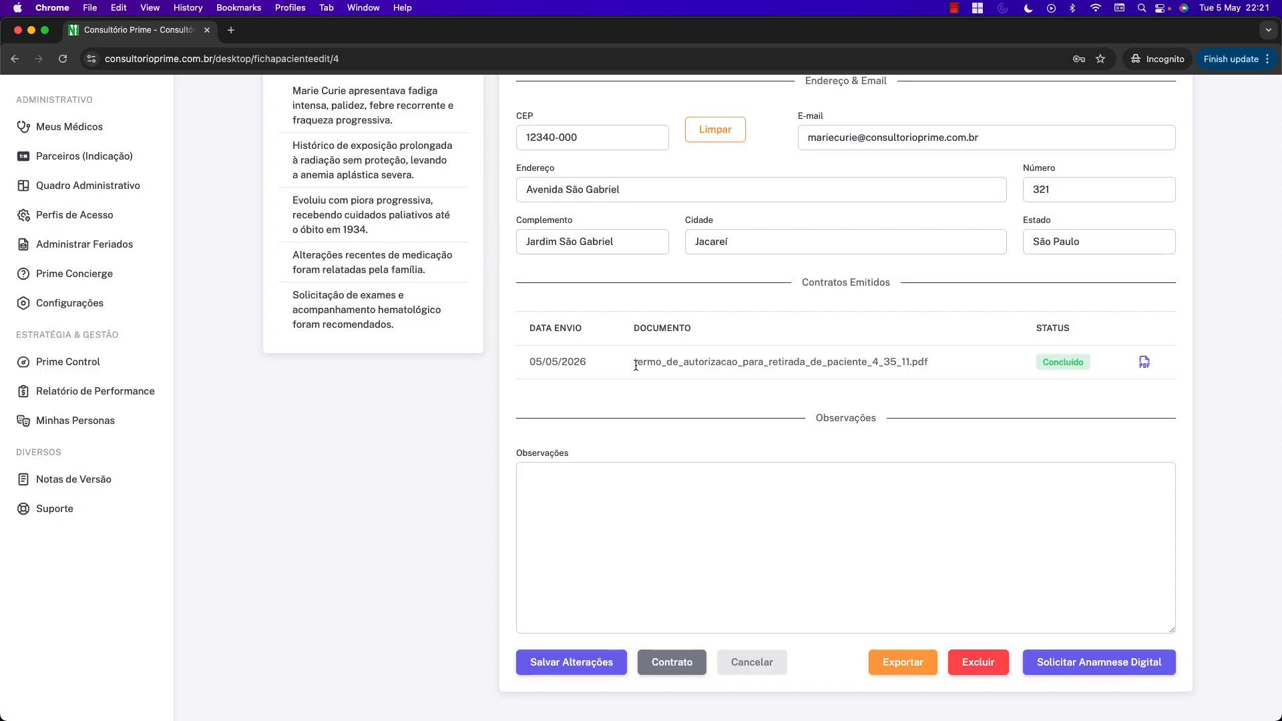
drag(636, 365, 947, 366)
click(948, 365)
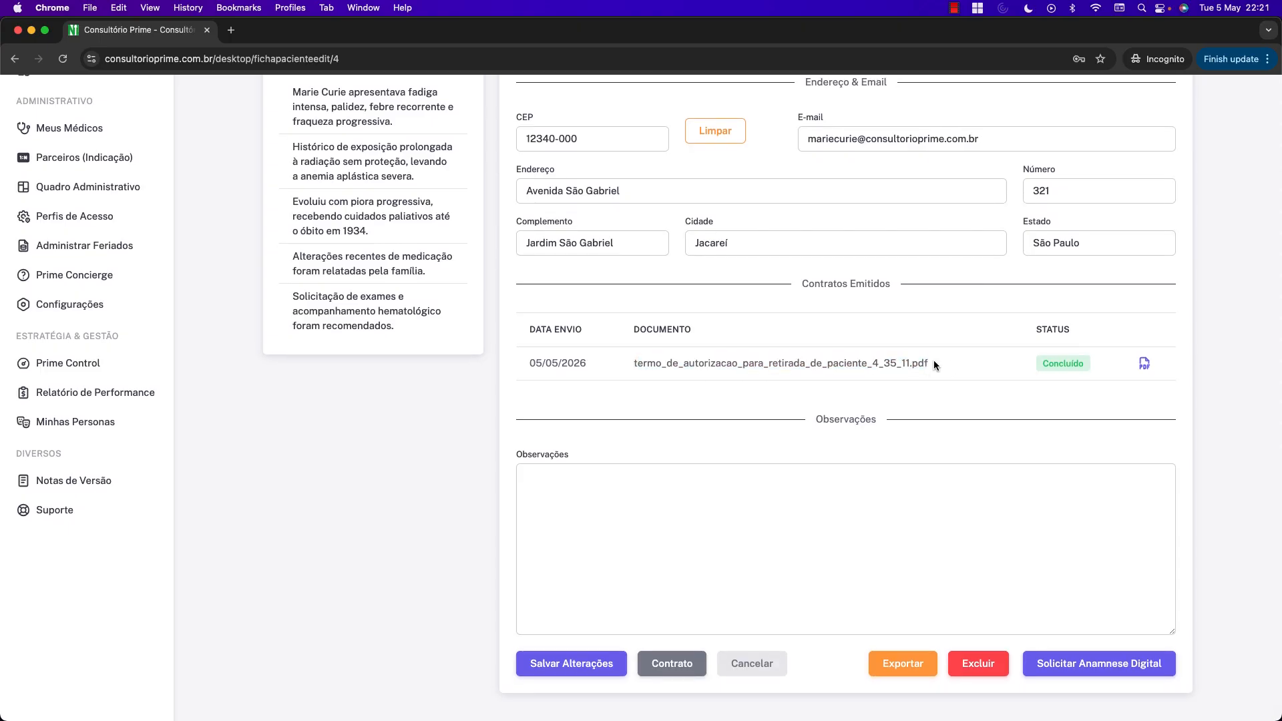
scroll(935, 359, up, 16)
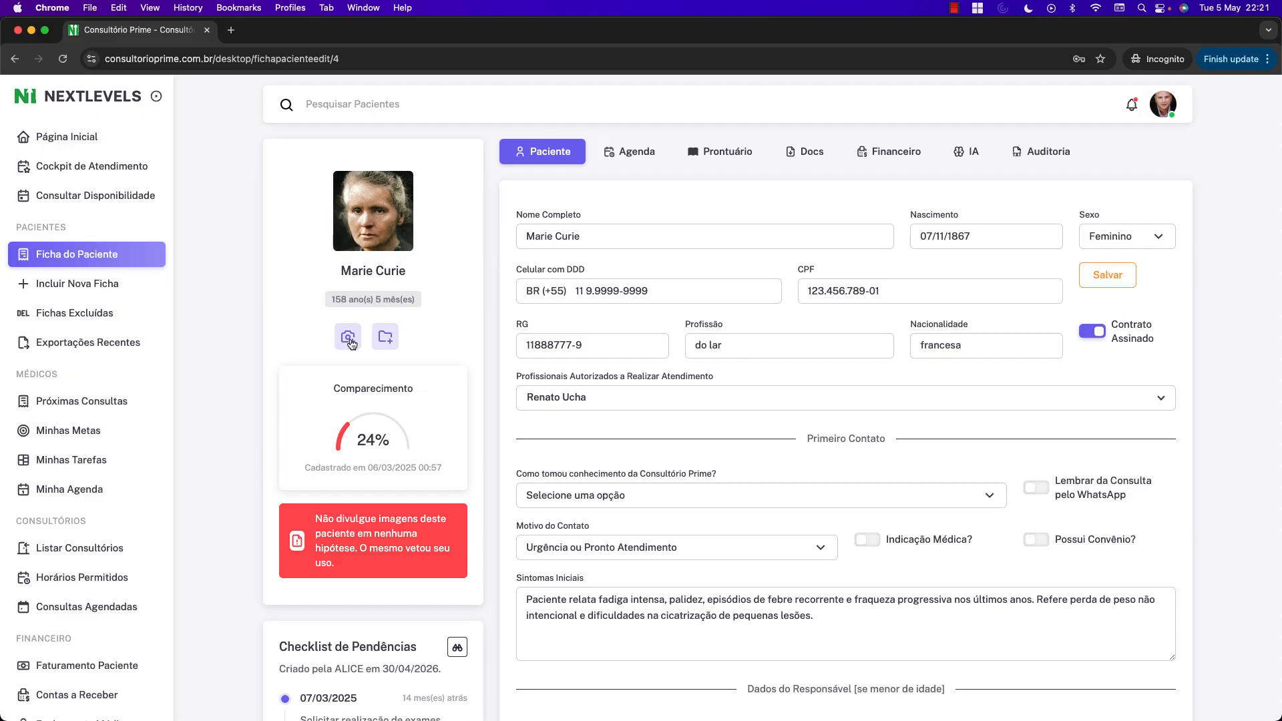
scroll(212, 363, down, 15)
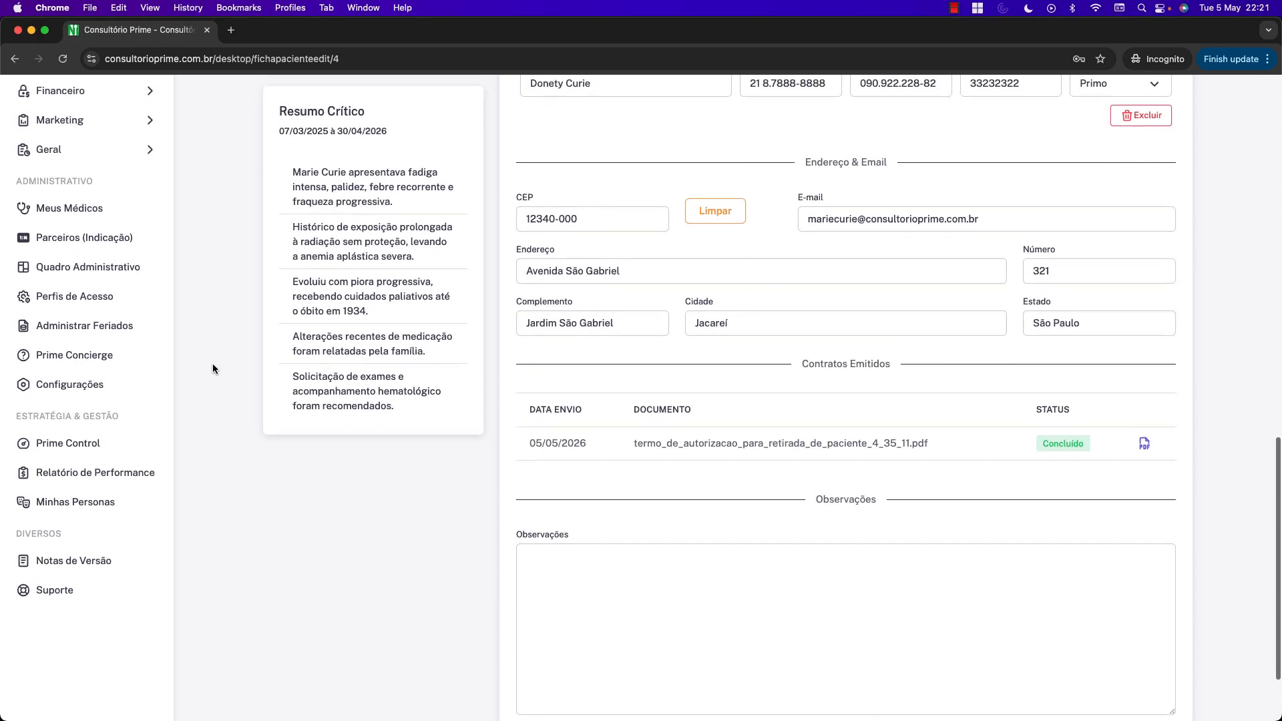
scroll(212, 363, up, 5)
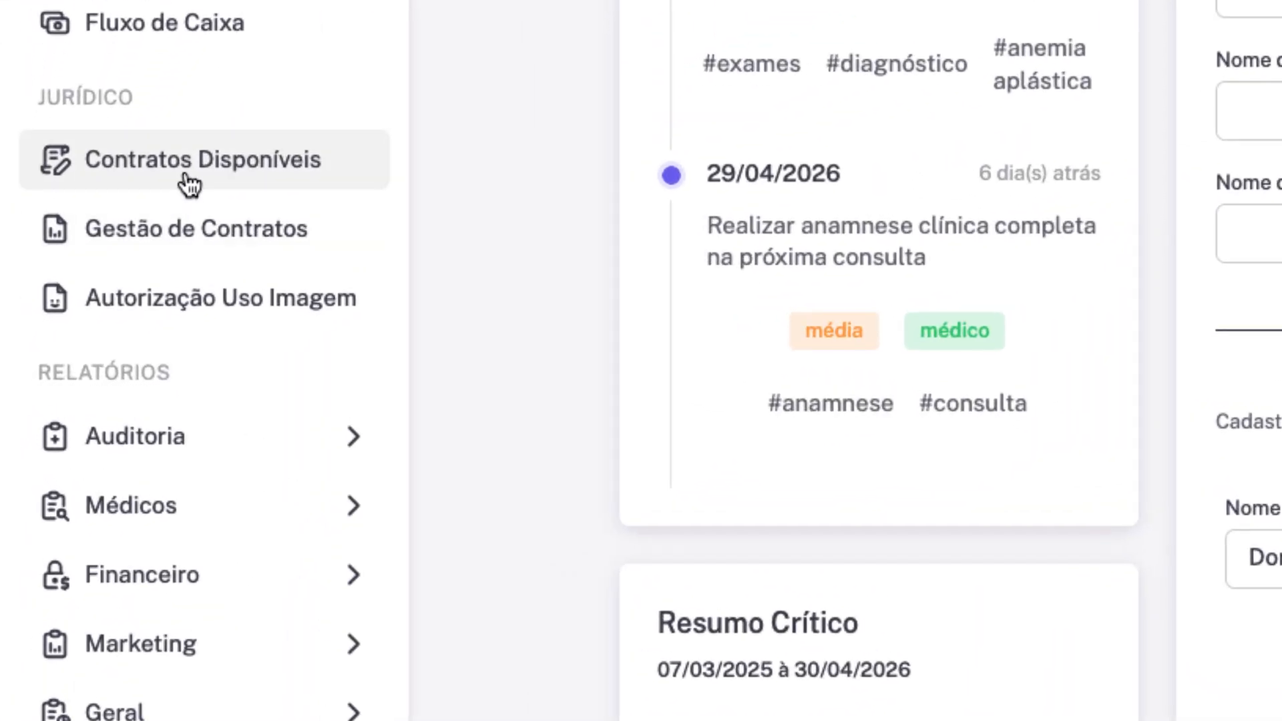
Open Contratos Disponíveis and review the 'Termo de Autorização para Retirada de Paciente' placeholder text.
click(190, 182)
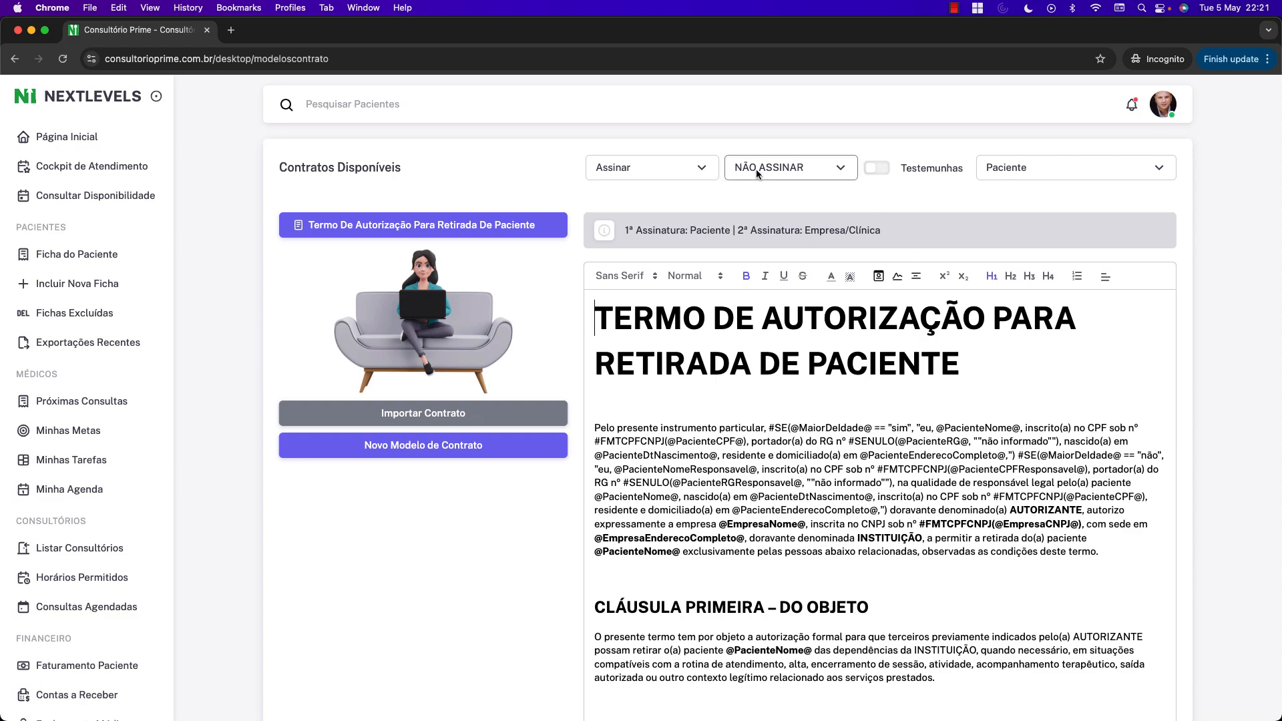
scroll(932, 446, down, 9)
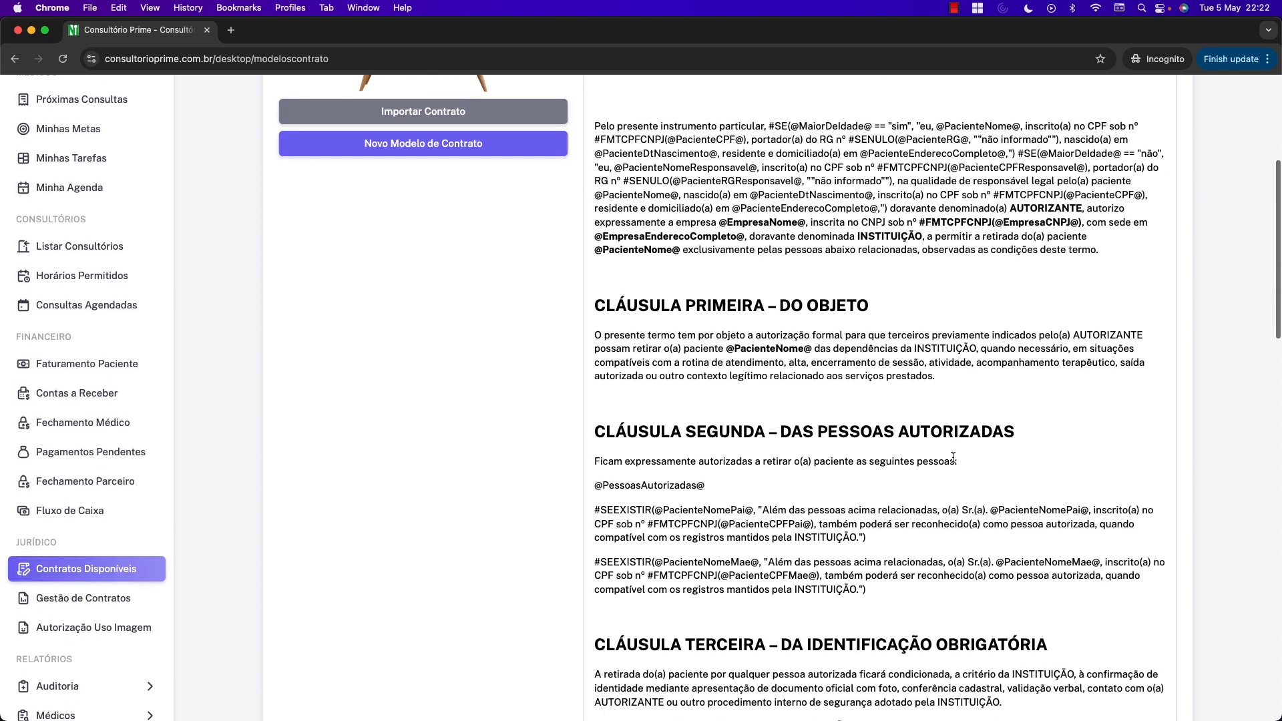
scroll(954, 457, down, 16)
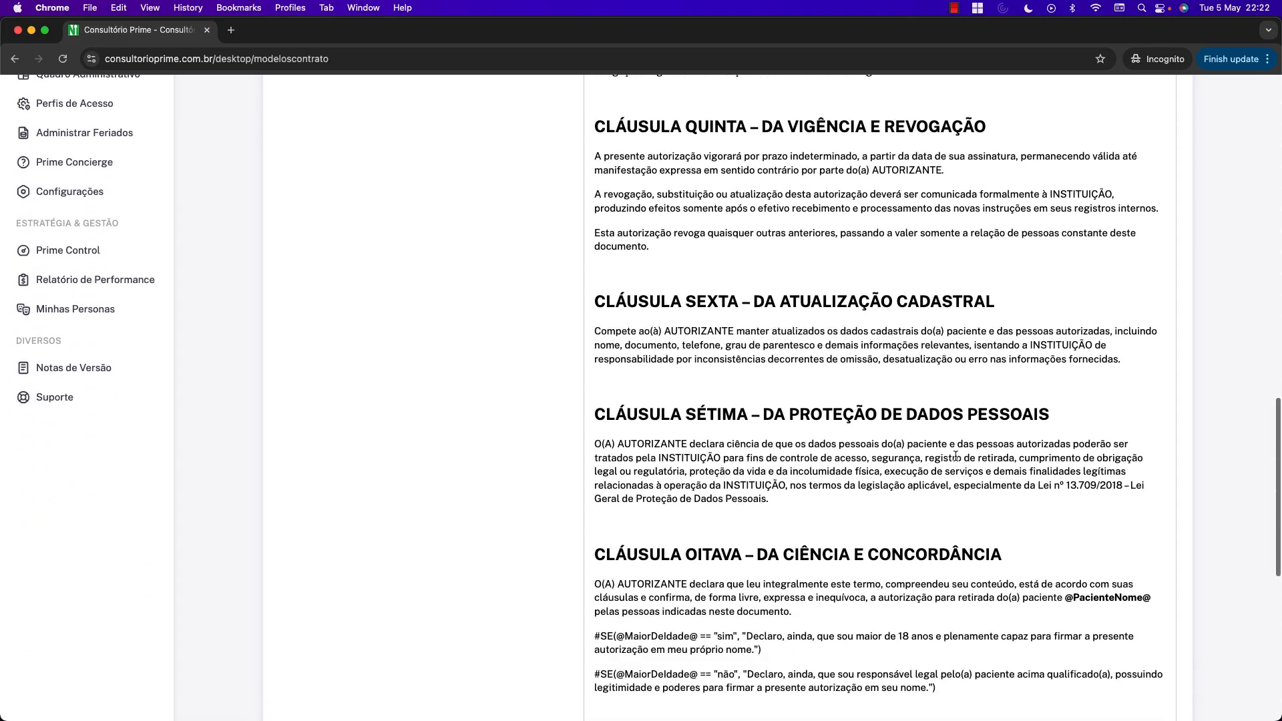
scroll(1012, 448, up, 15)
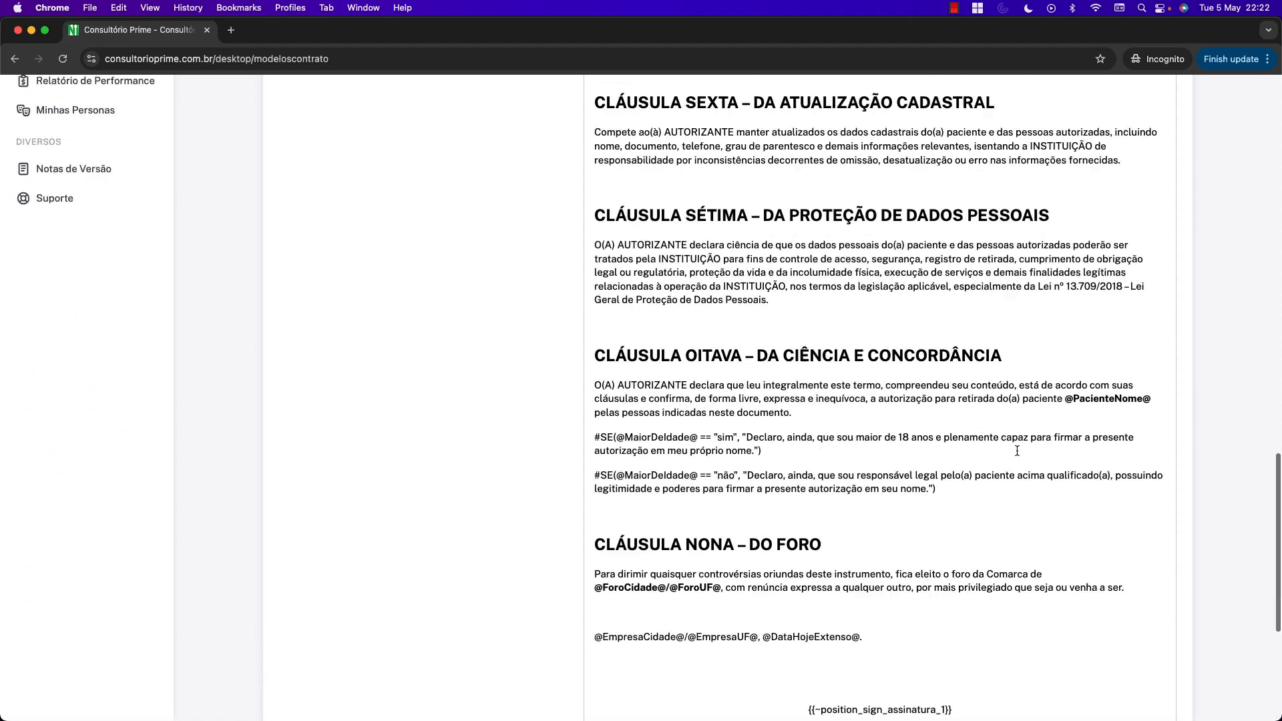
scroll(1037, 449, up, 11)
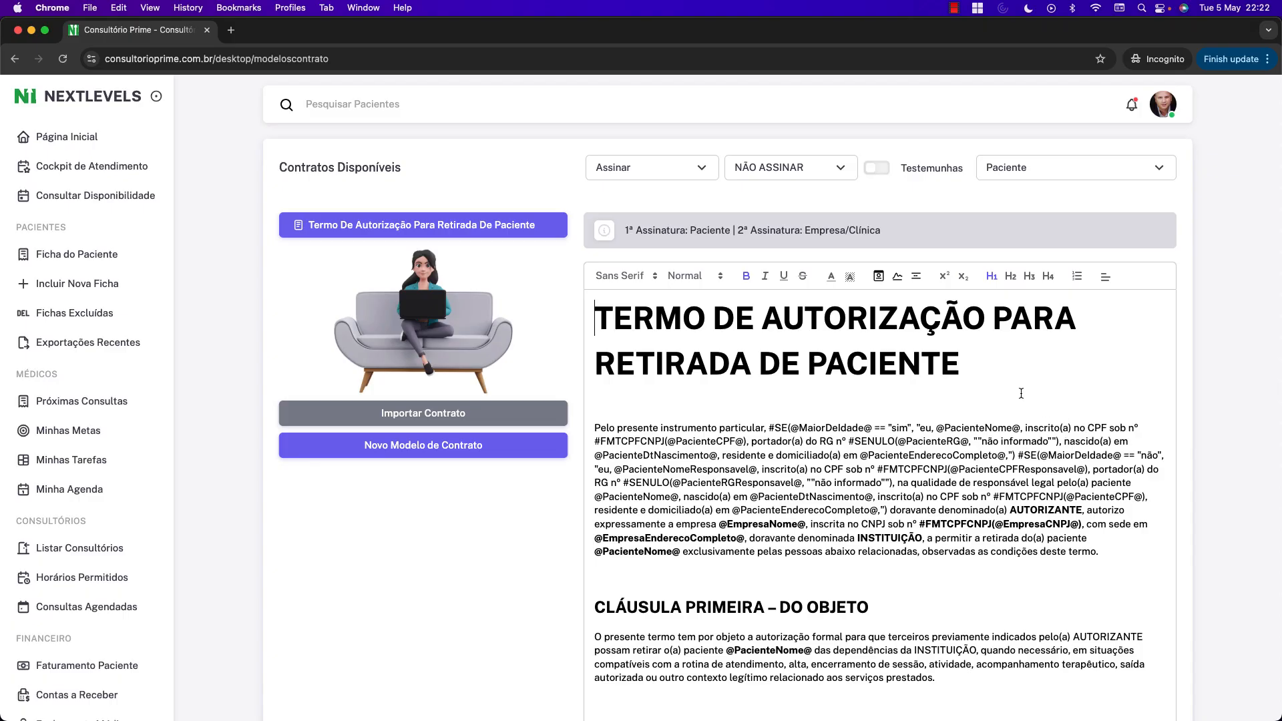
drag(770, 309, 970, 363)
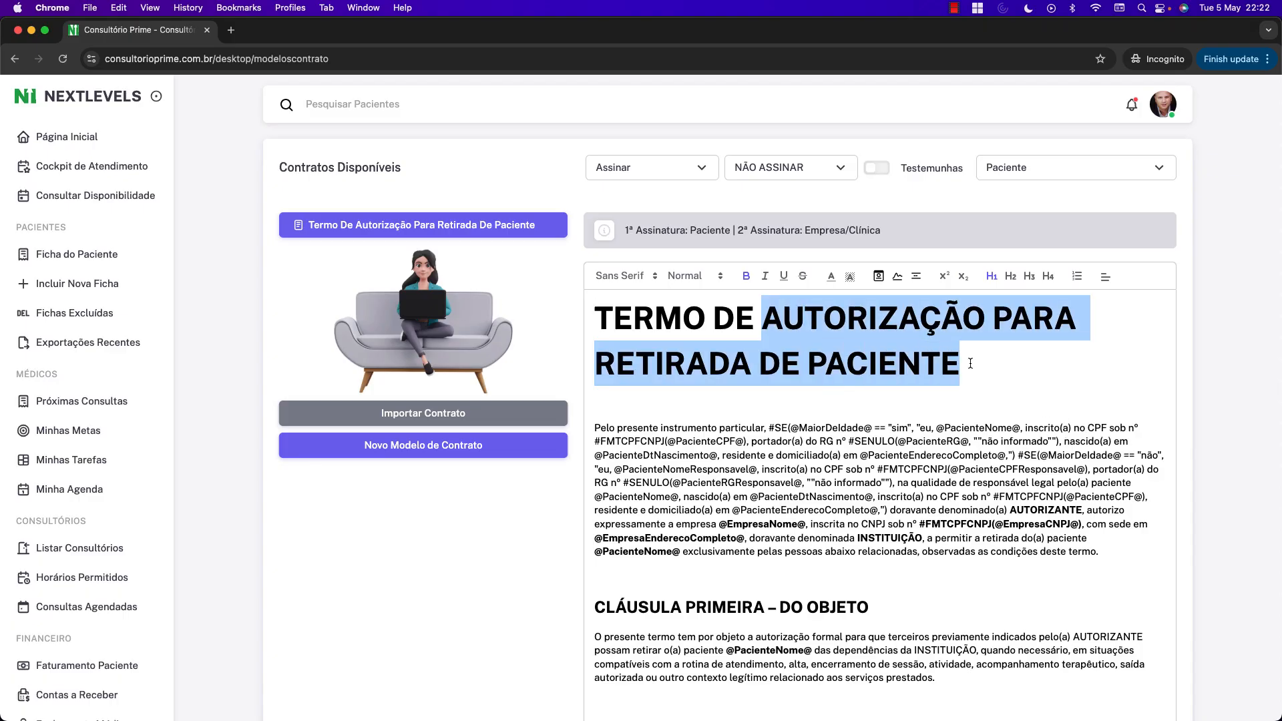
click(1020, 378)
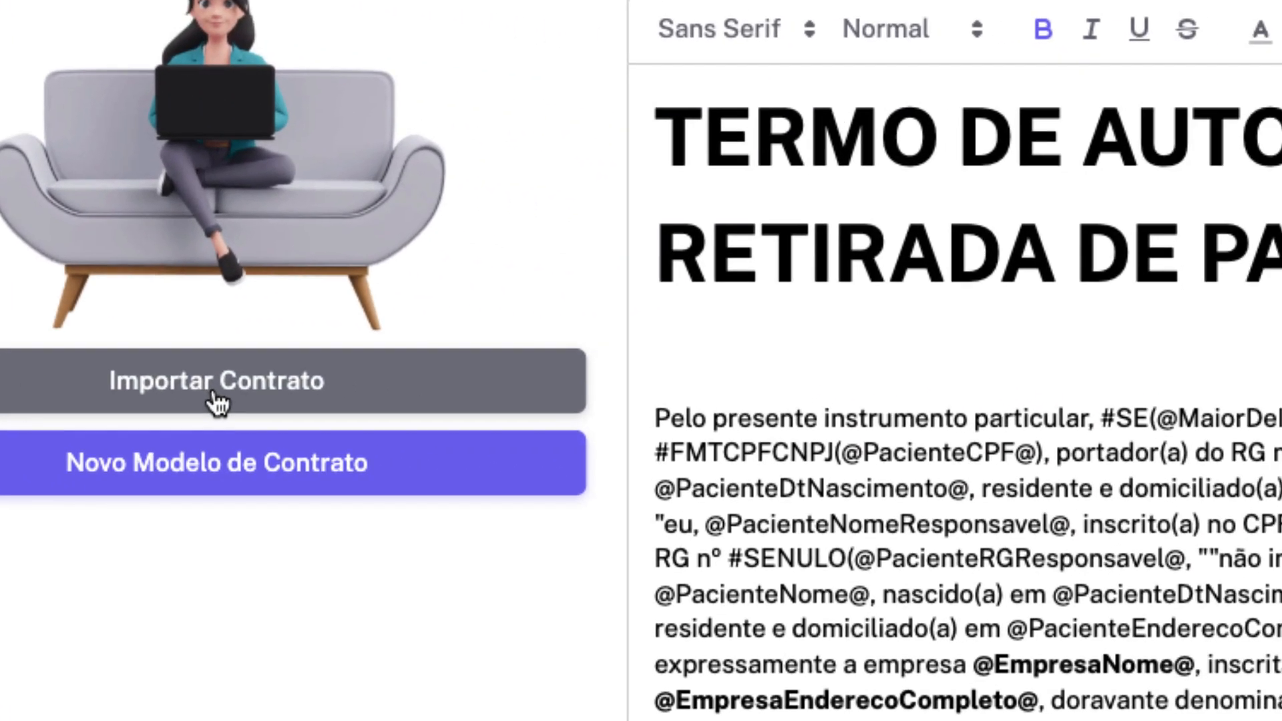
Import the 'Termo de Autorização para Uso de Imagem' template from the contract library.
click(622, 432)
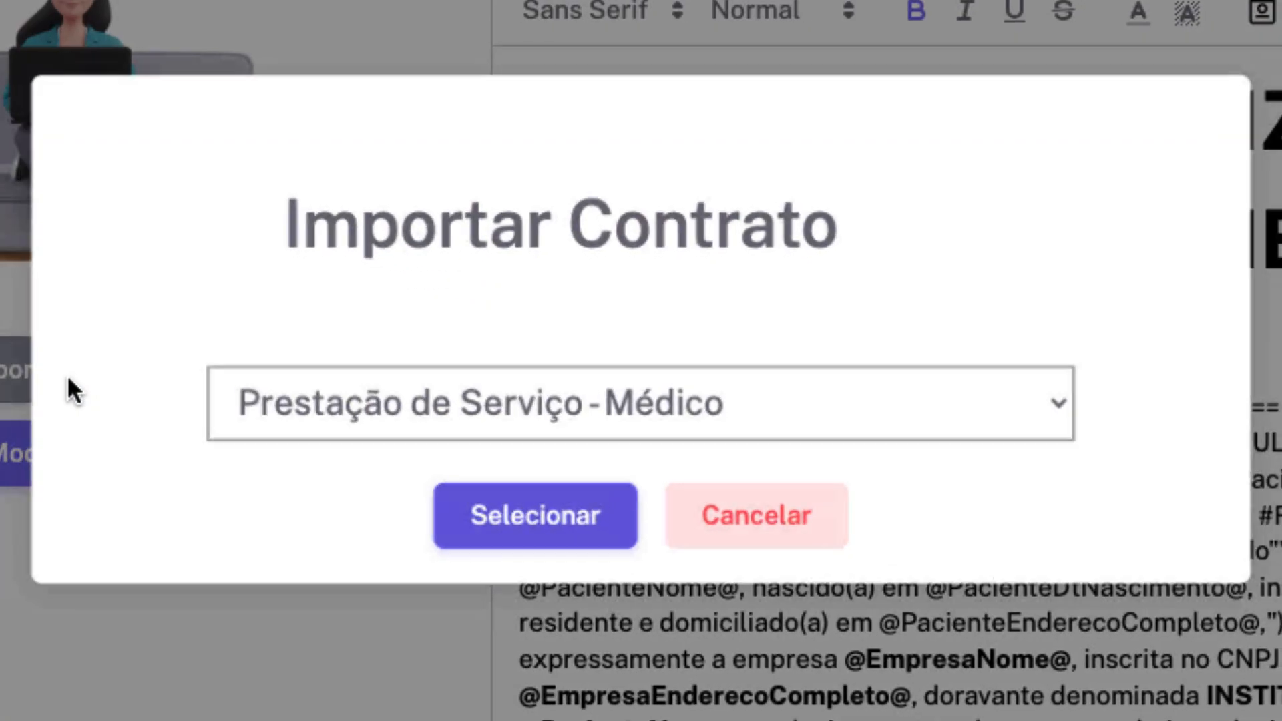
click(706, 410)
click(748, 518)
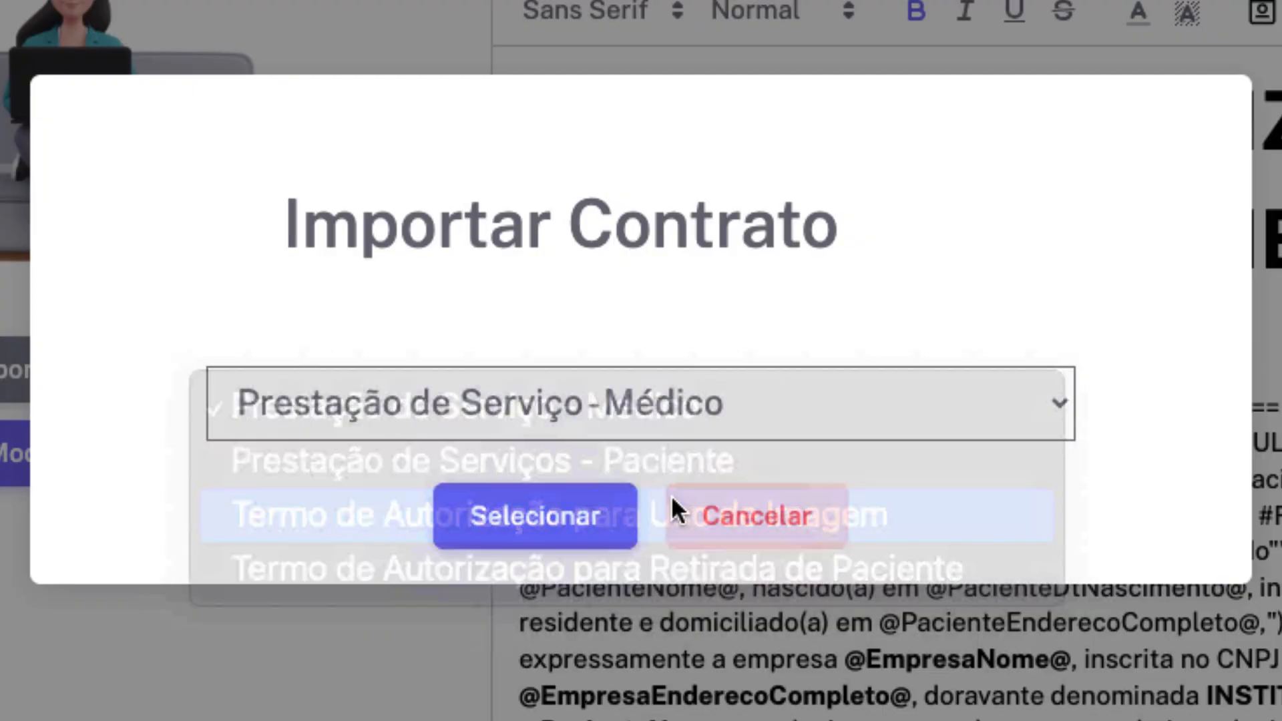
click(527, 519)
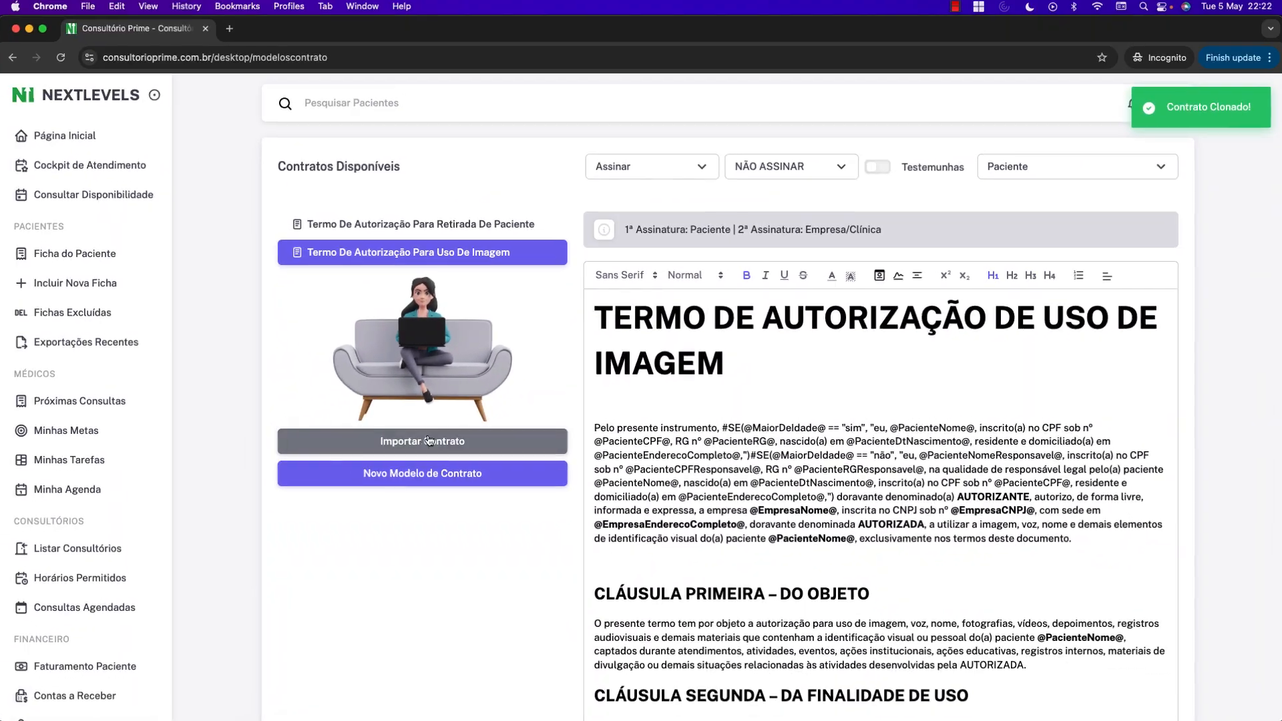
Import 'Prestação de Serviços - Paciente' as well, then view the Uso De Imagem template.
click(226, 443)
click(663, 422)
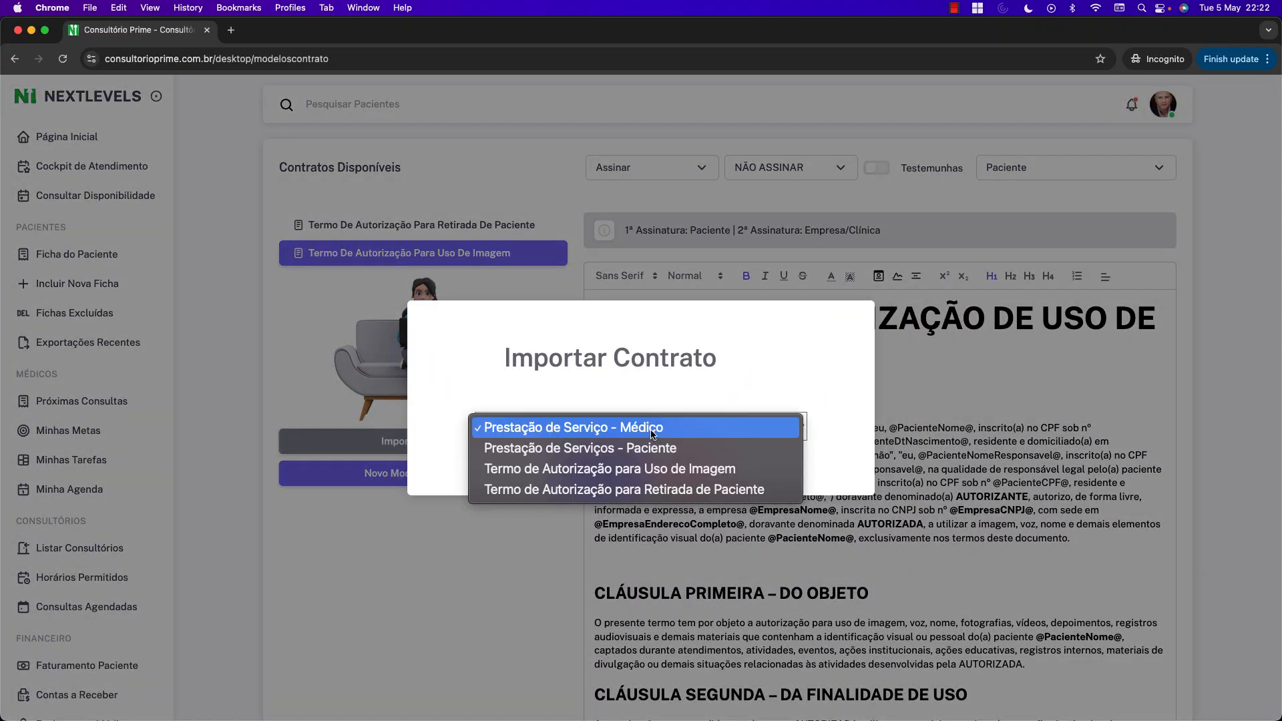
click(643, 450)
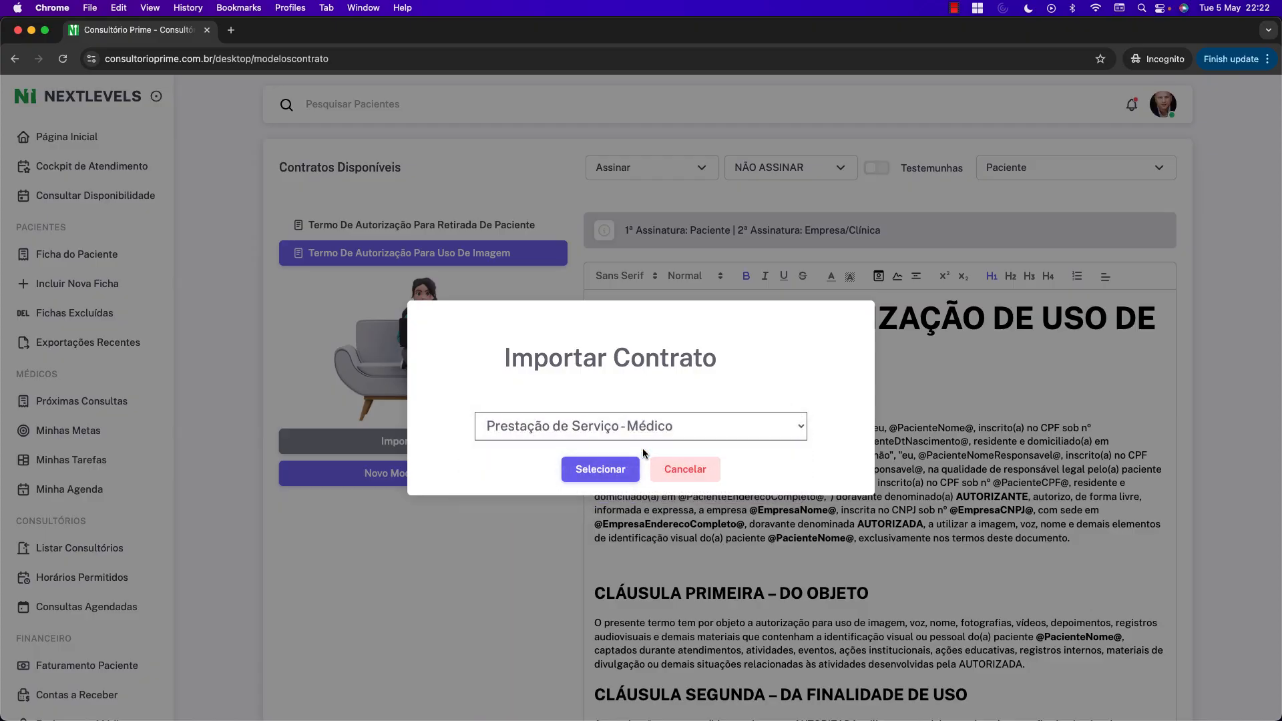
click(600, 469)
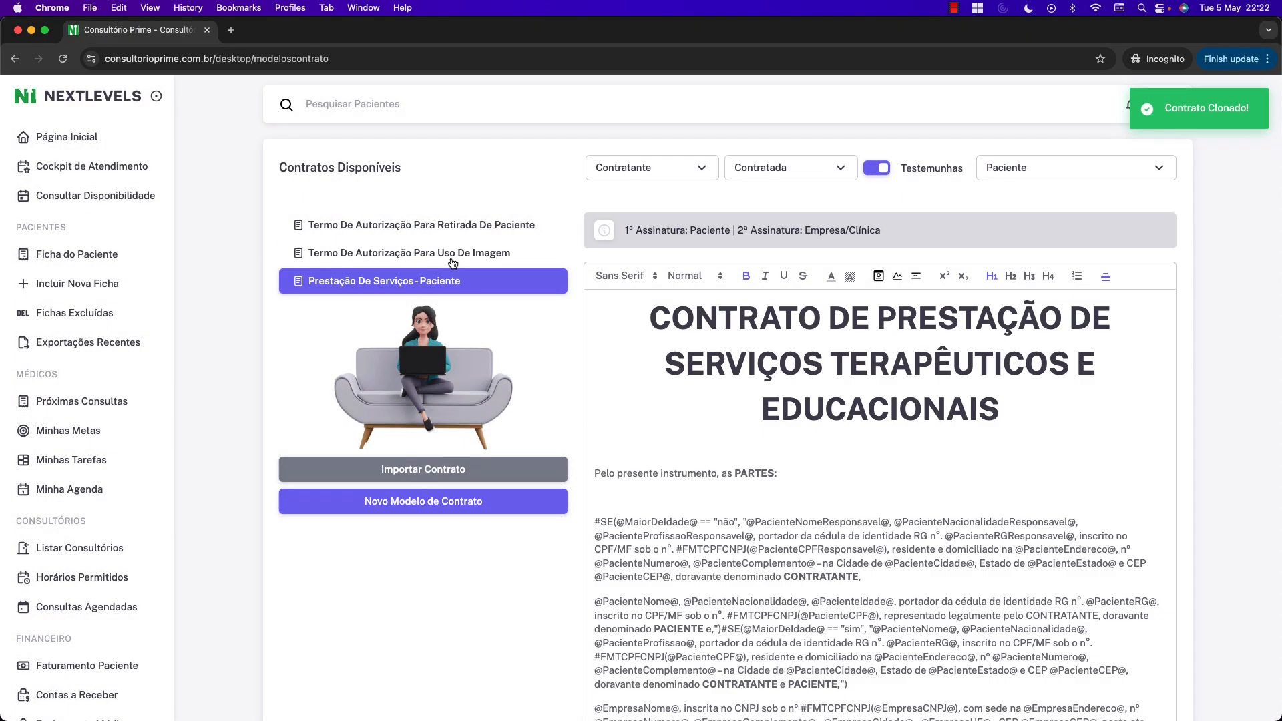
click(452, 260)
click(450, 225)
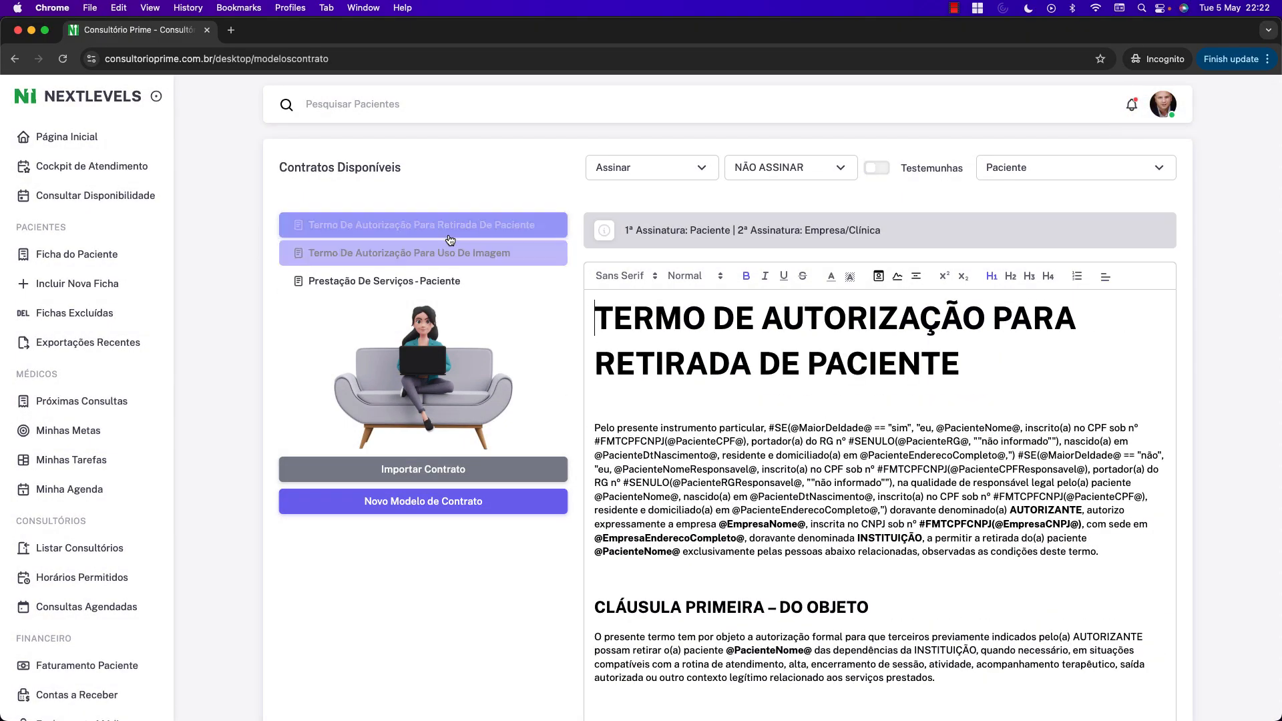
click(449, 254)
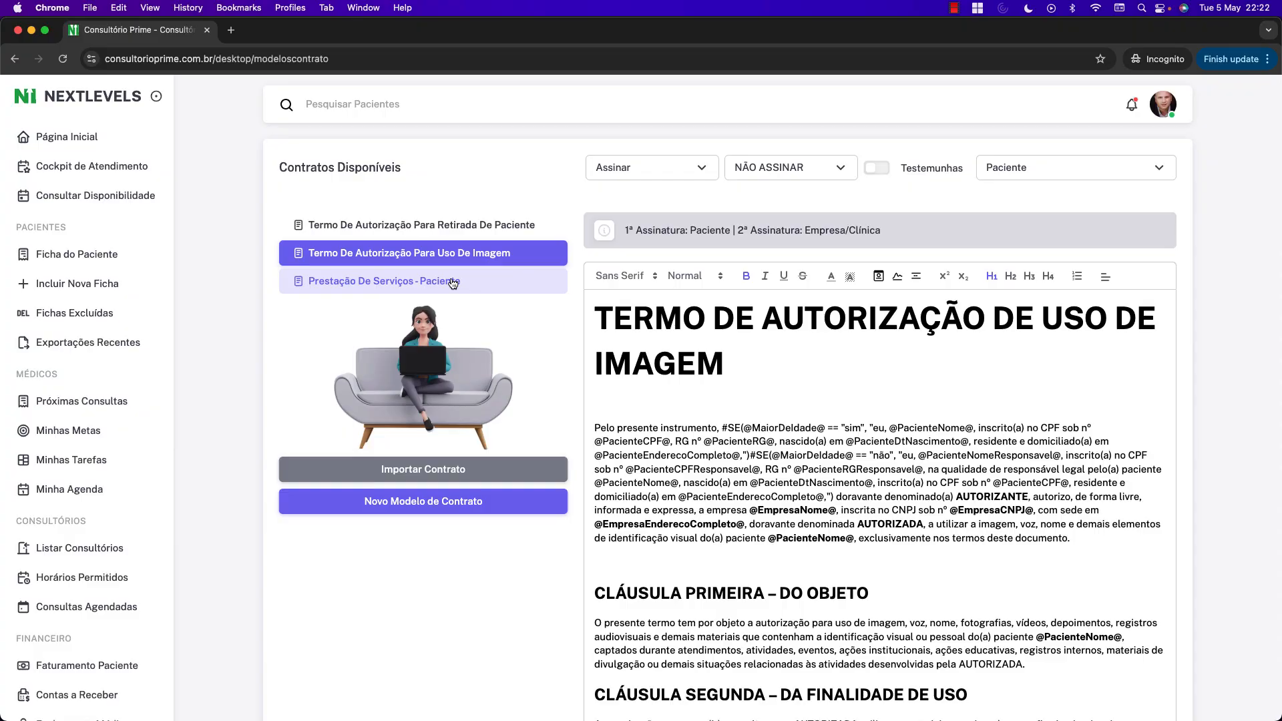
click(452, 283)
click(455, 261)
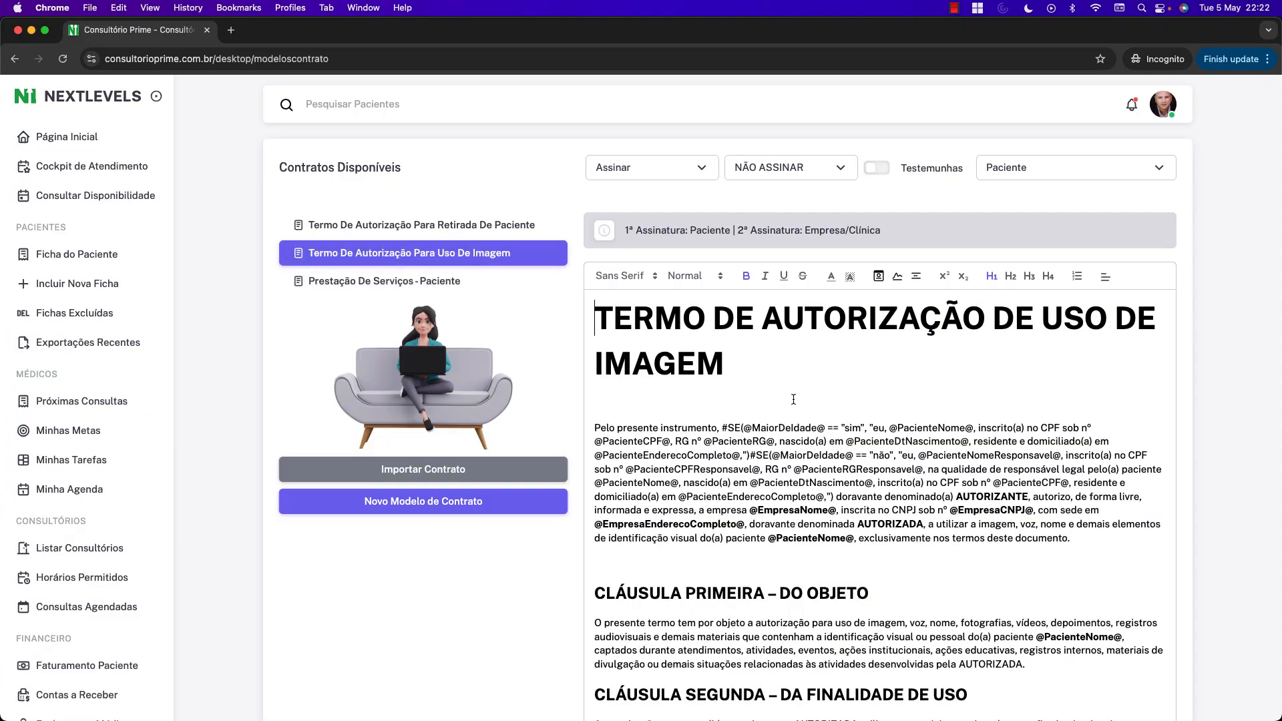
scroll(947, 430, down, 20)
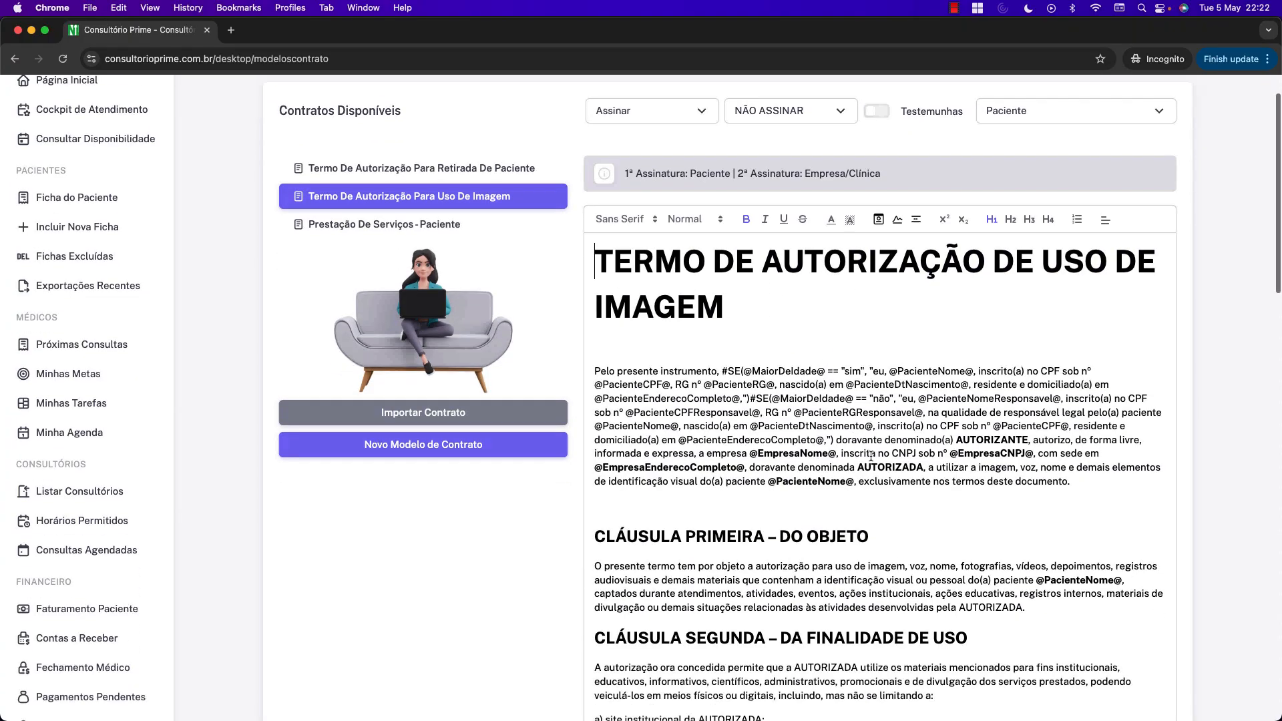
scroll(904, 449, down, 10)
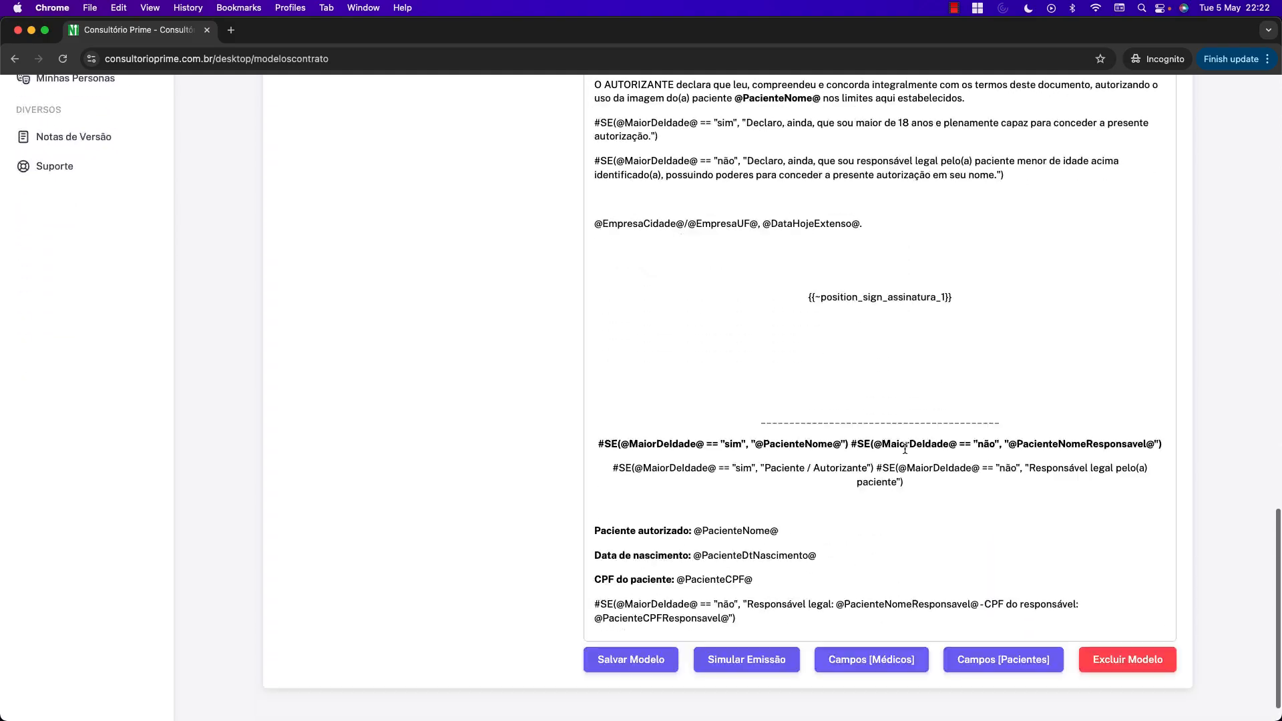
scroll(916, 466, up, 15)
scroll(915, 465, up, 20)
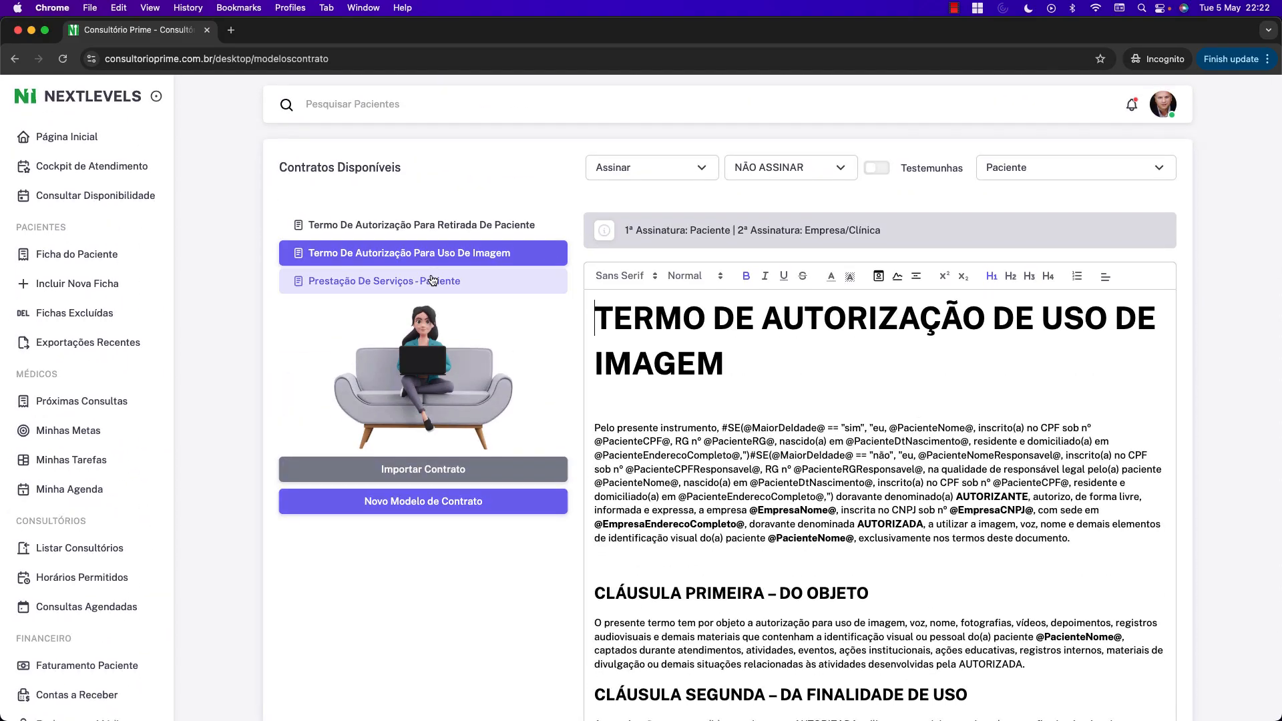
click(430, 286)
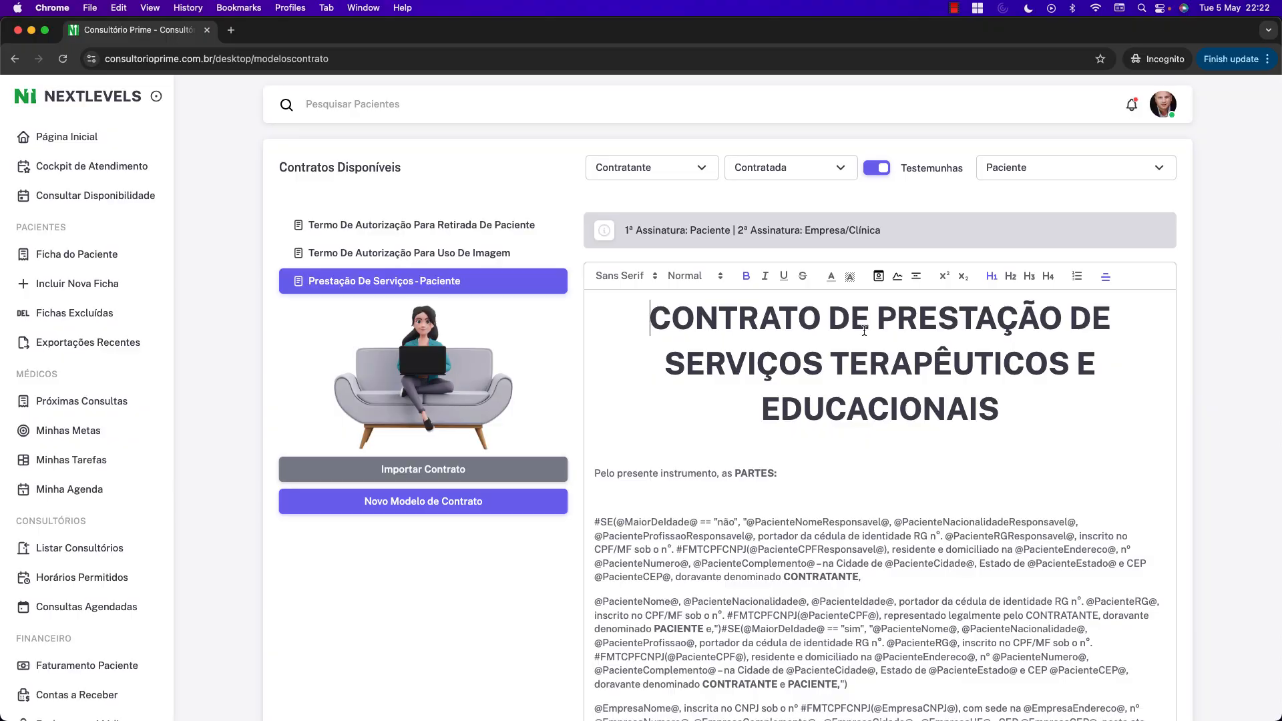
scroll(864, 330, down, 20)
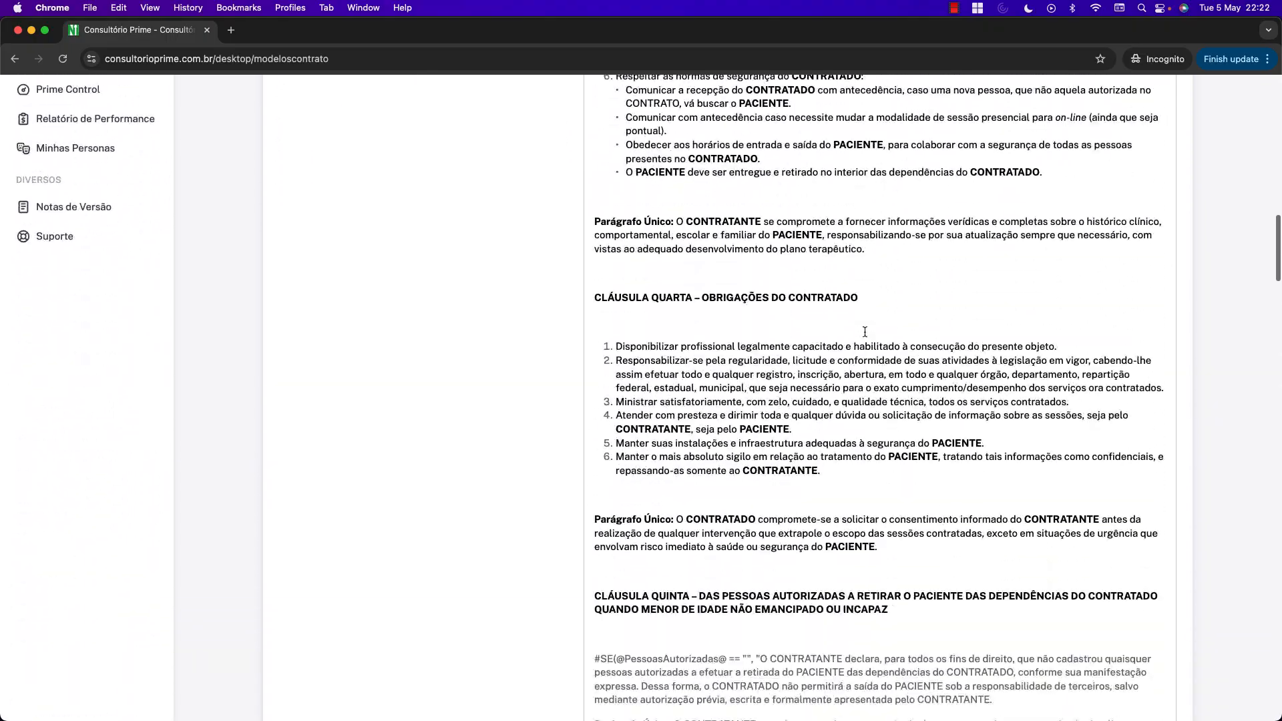
scroll(864, 332, down, 20)
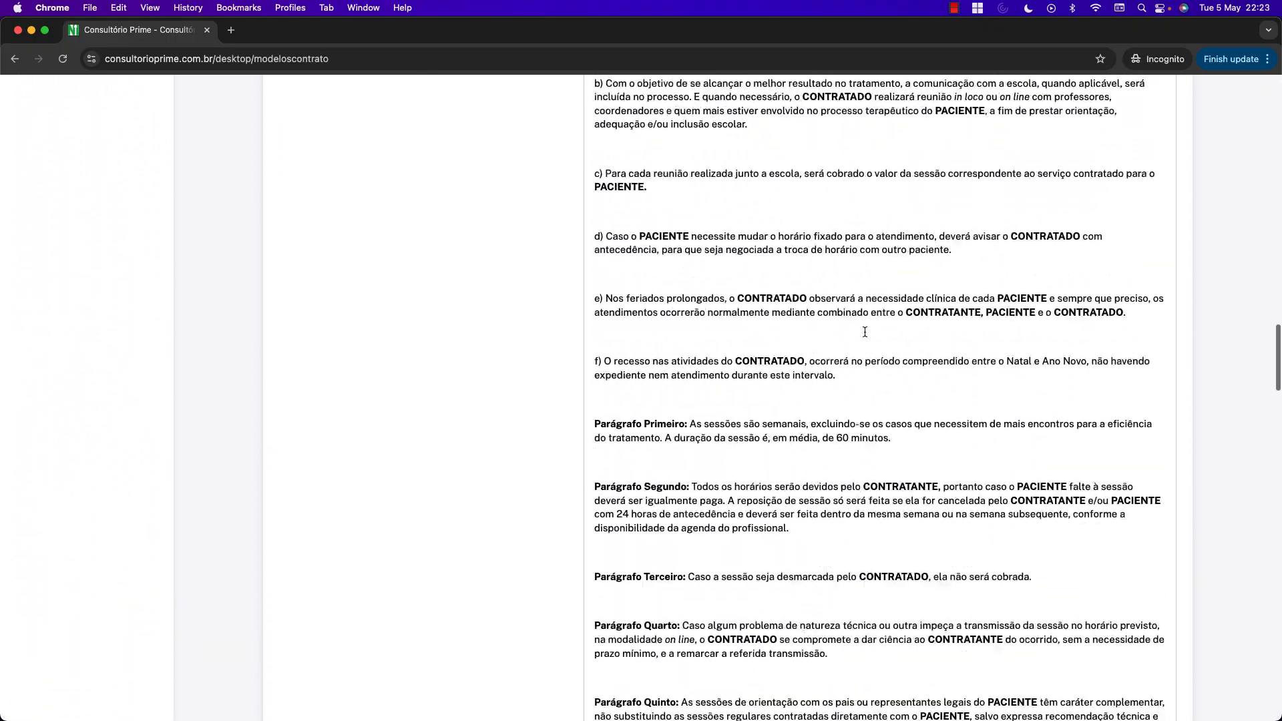
scroll(864, 332, up, 20)
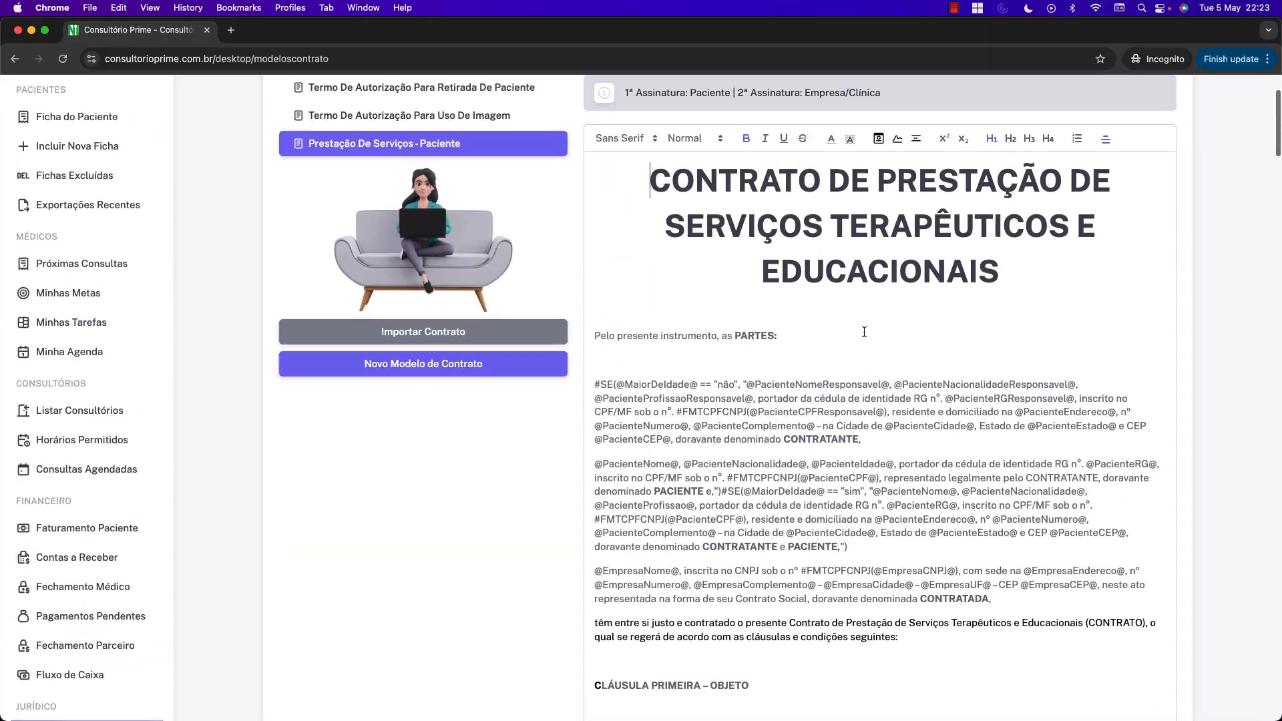
scroll(863, 331, up, 3)
click(448, 258)
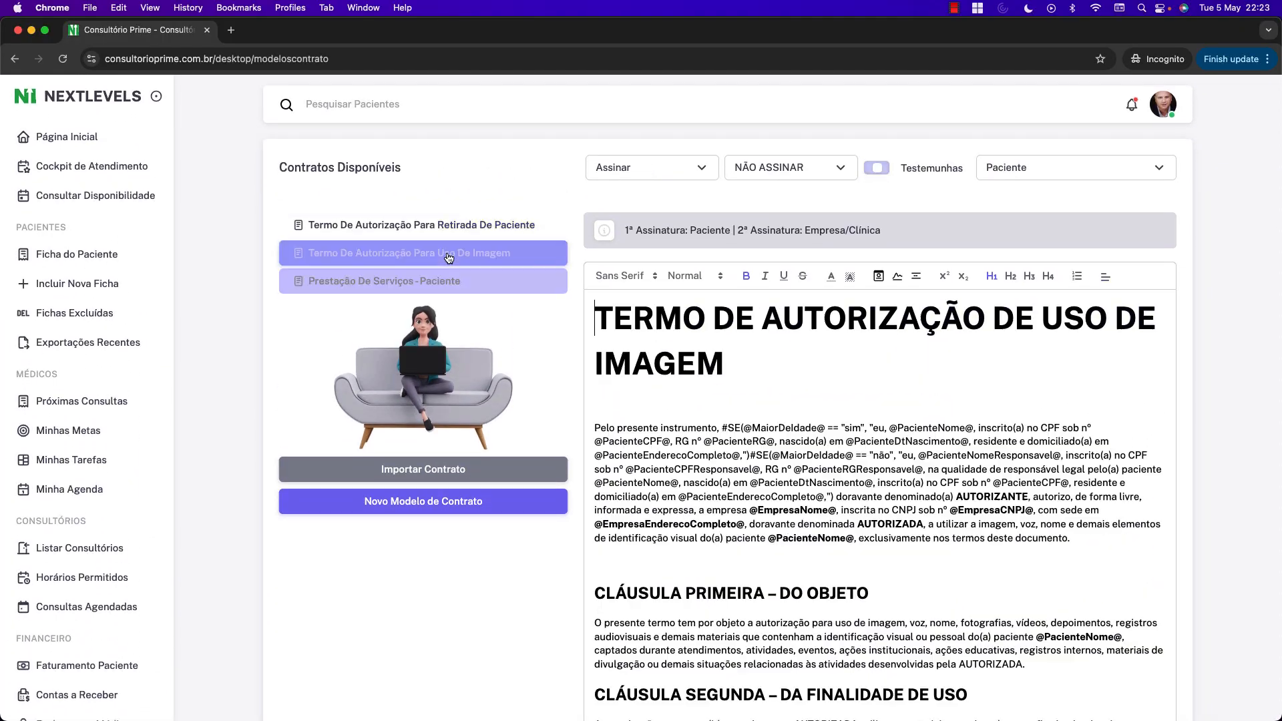
click(454, 228)
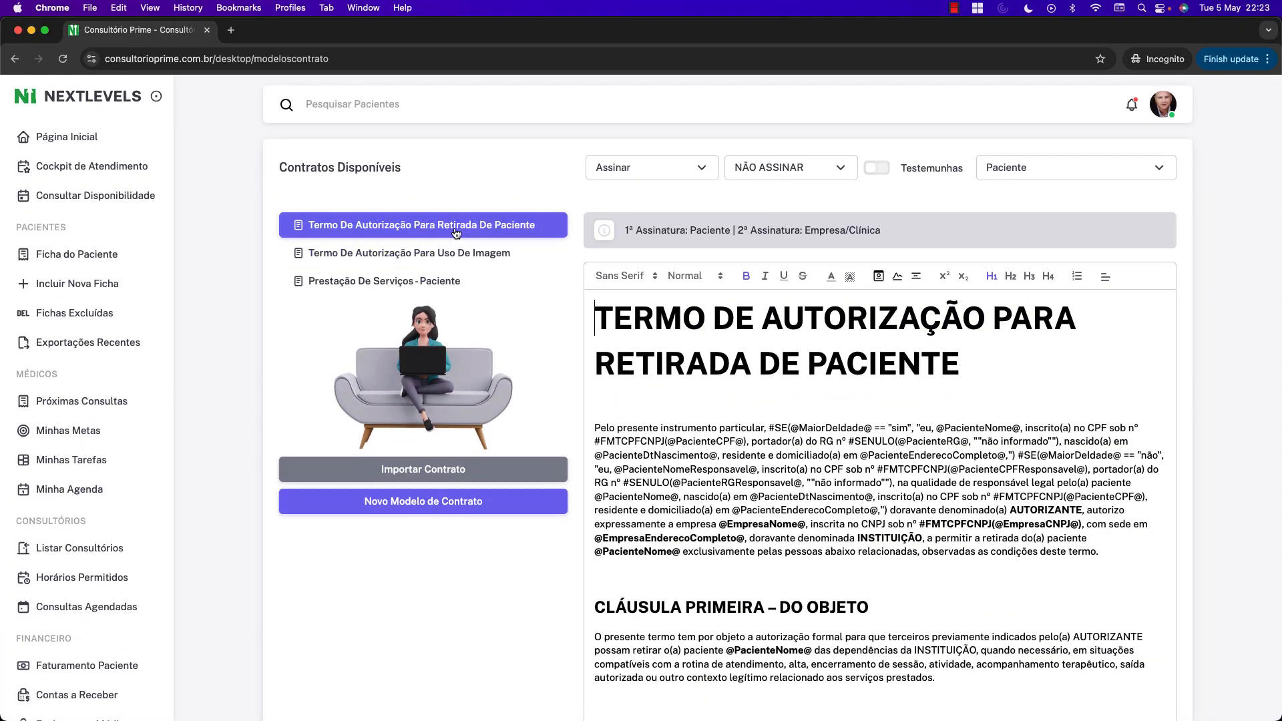
click(430, 280)
click(447, 253)
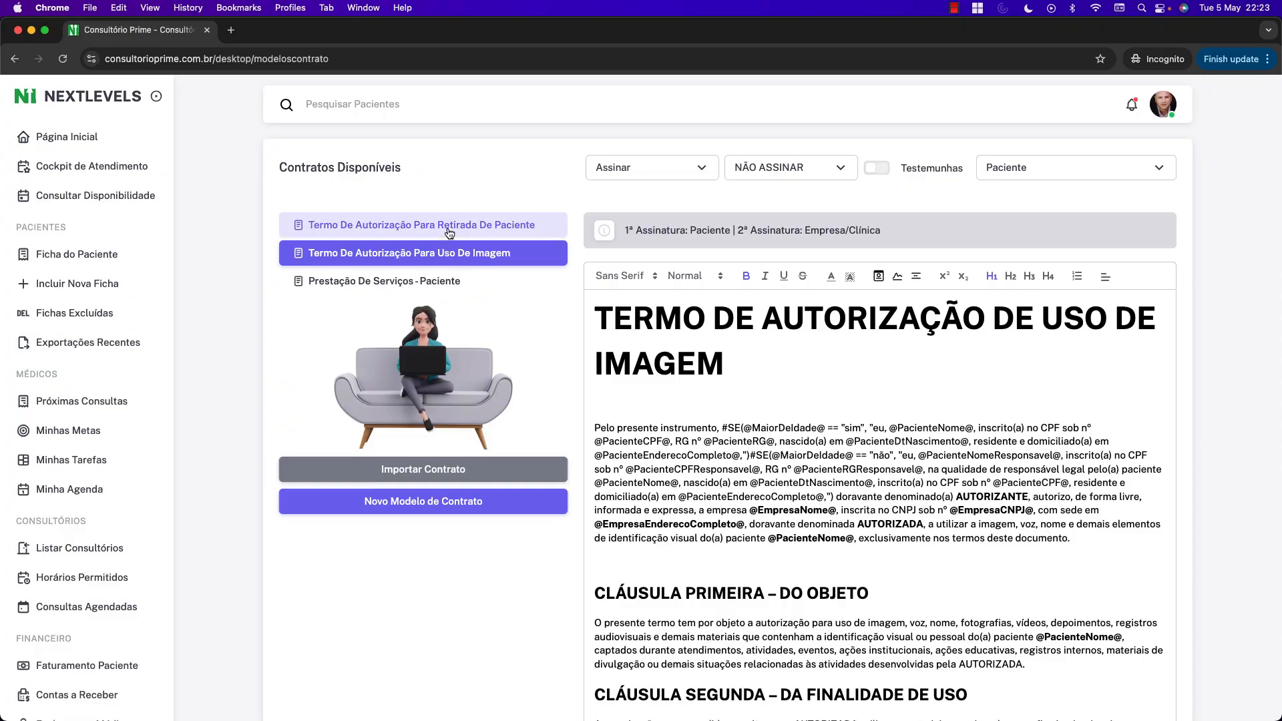
click(450, 231)
click(444, 252)
click(439, 279)
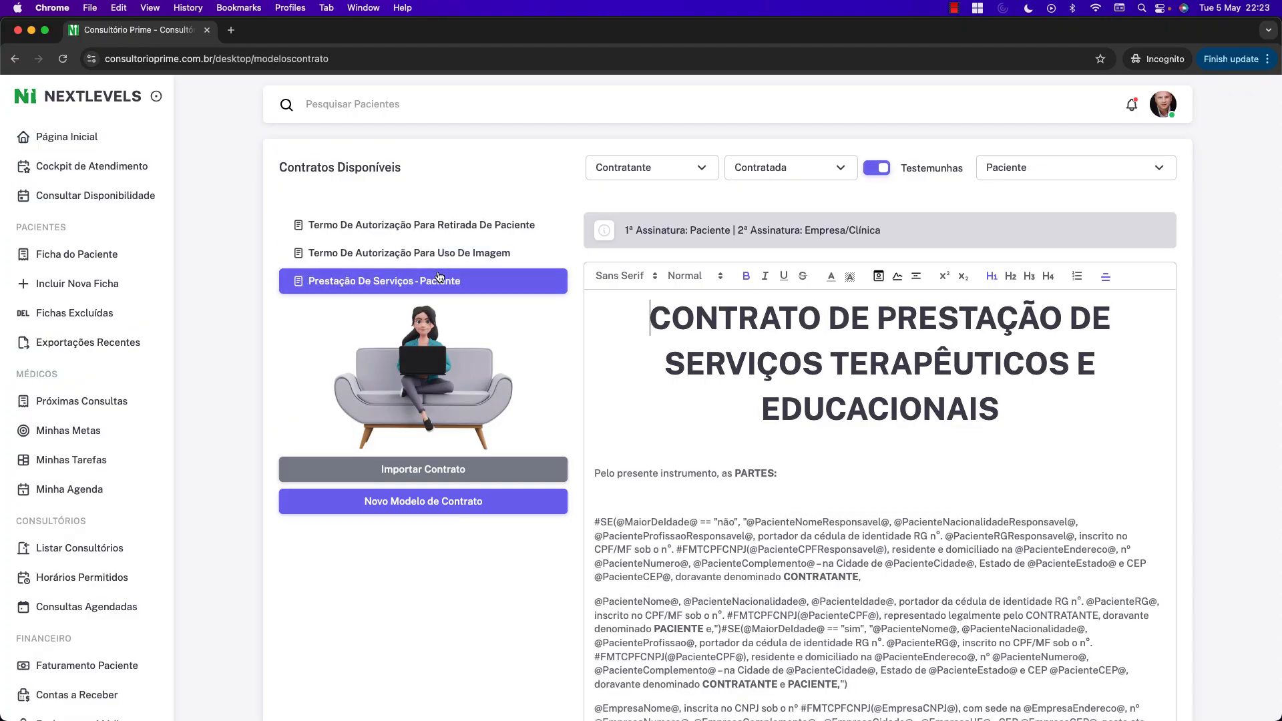
click(452, 256)
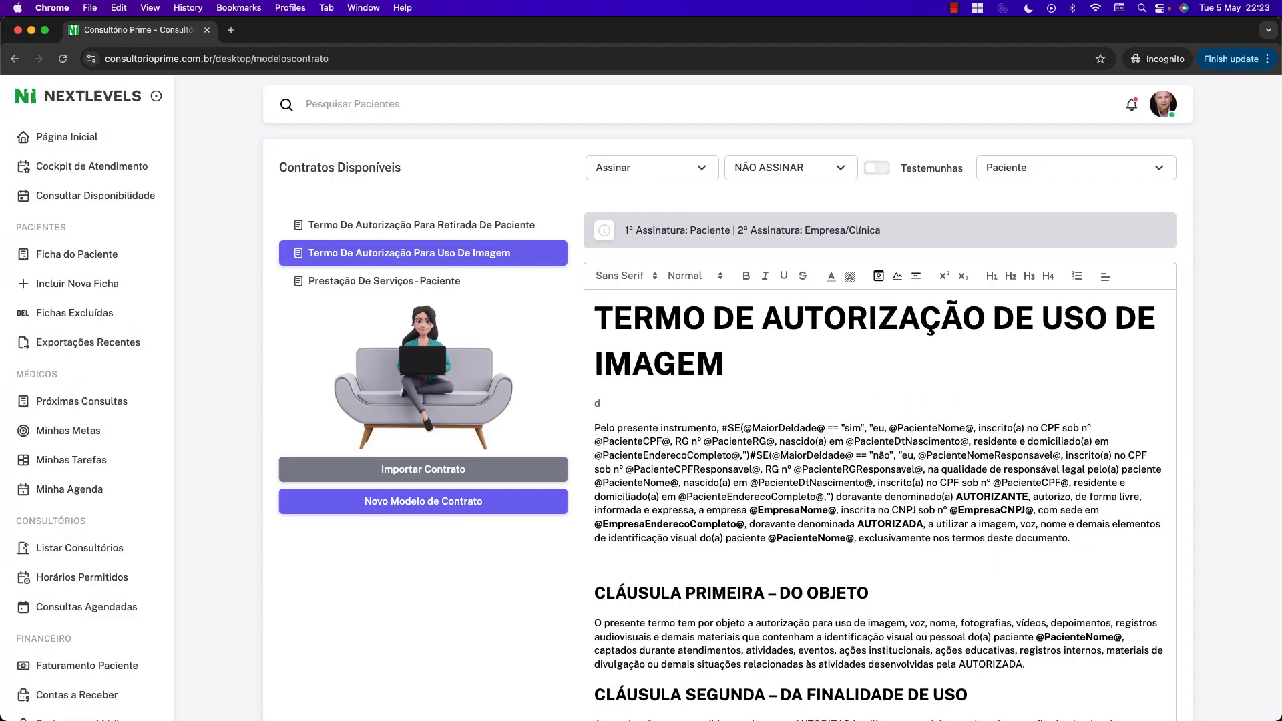
Type the sample line 'Pode digiaar e ajustar de acordo com suas preferências!' under the title.
key(BackSpace)
key(BackSpace)
key(BackSpace)
key(BackSpace)
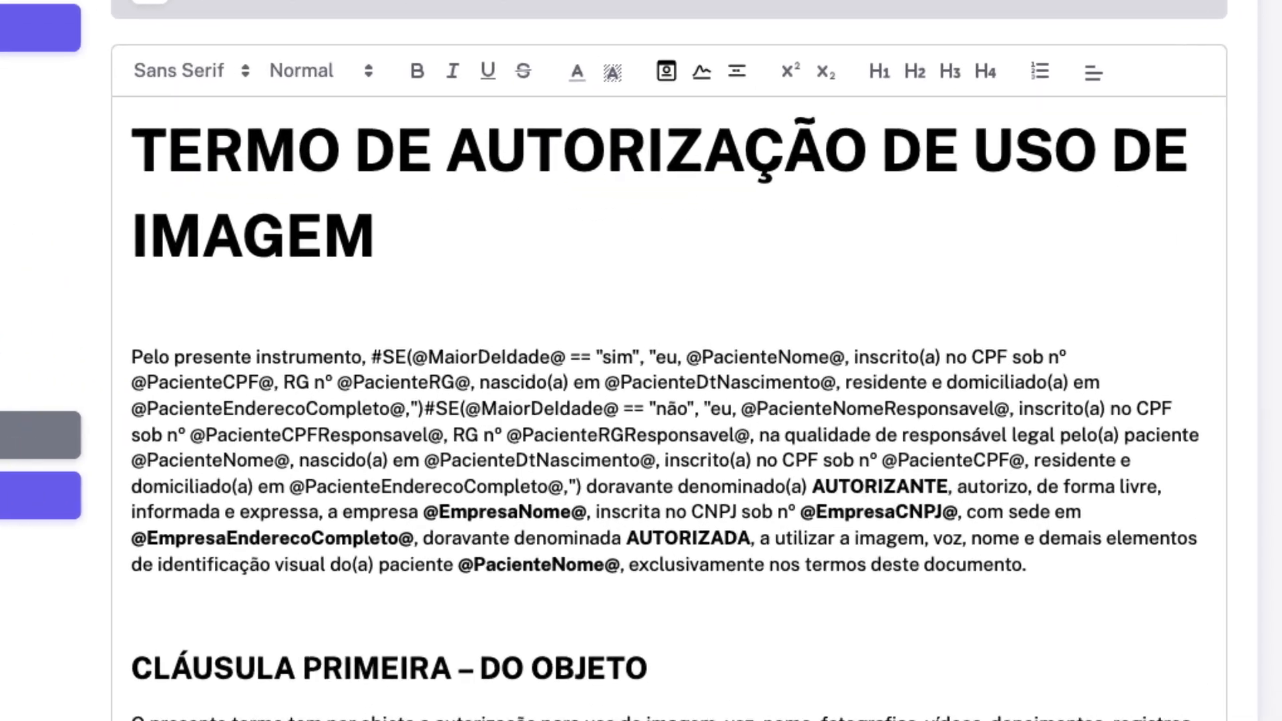
text(Pd)
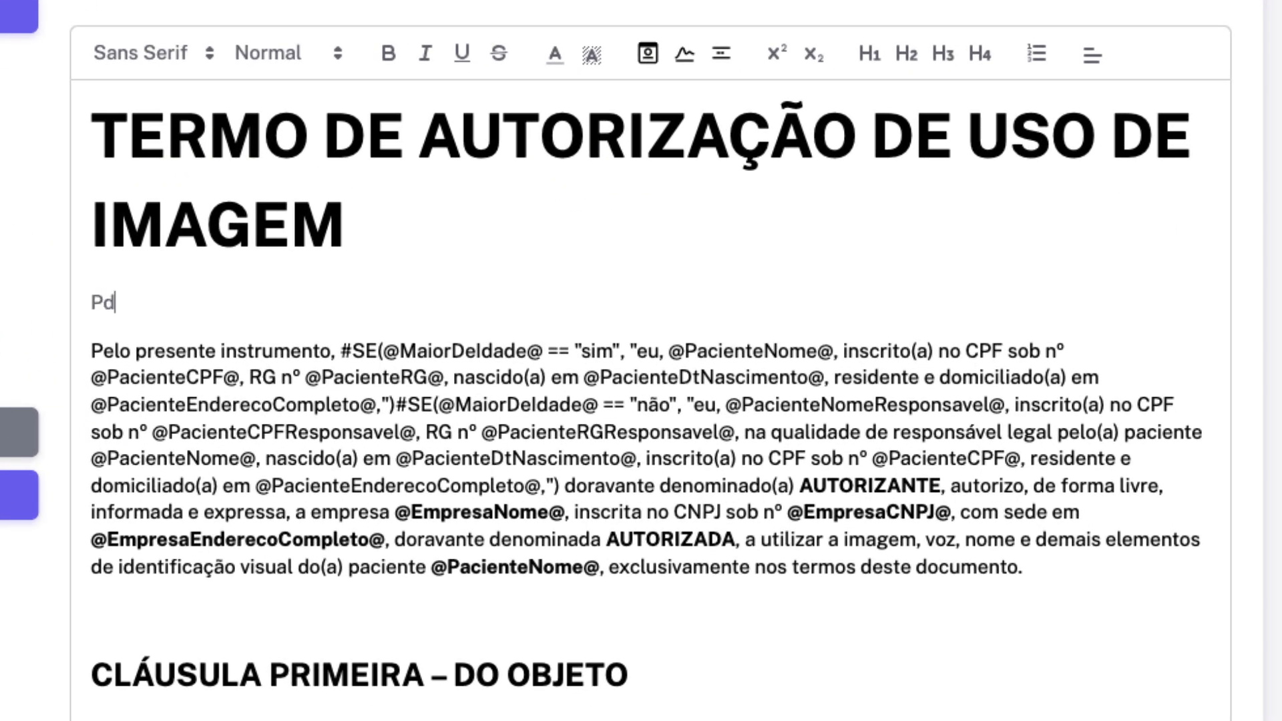
key(BackSpace)
text(ode digia)
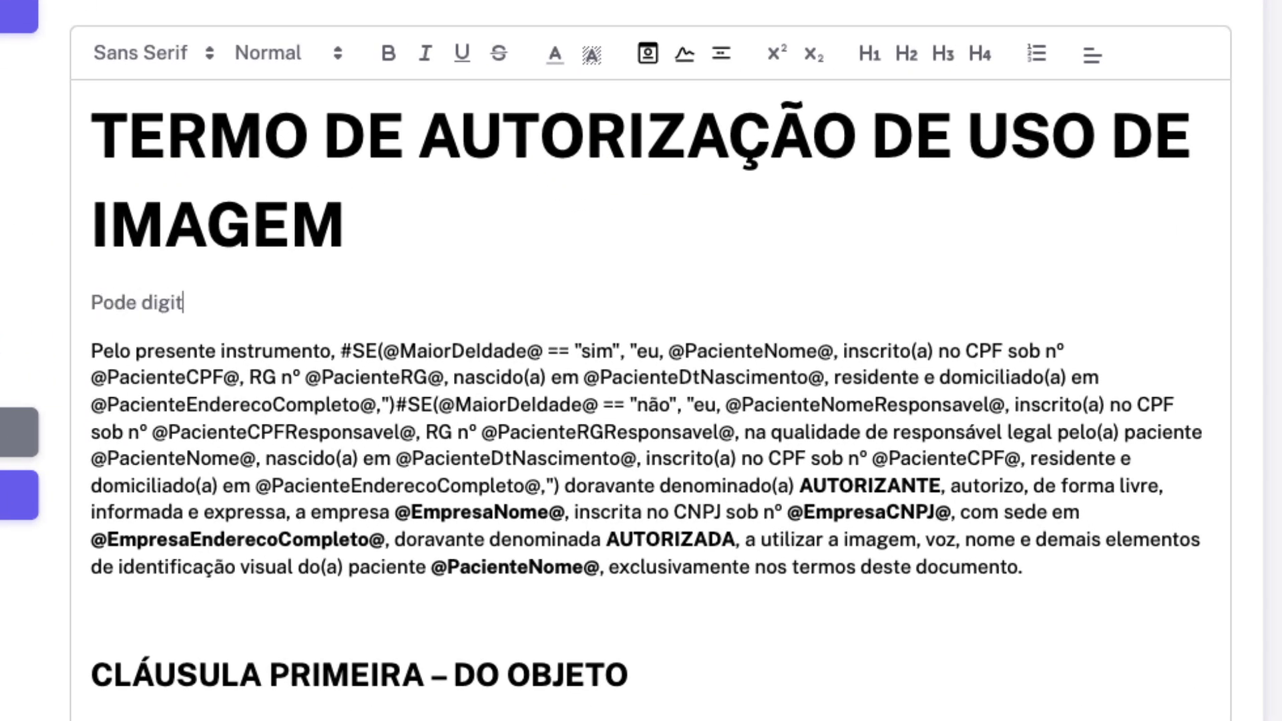
text(ar e ajustar de ac)
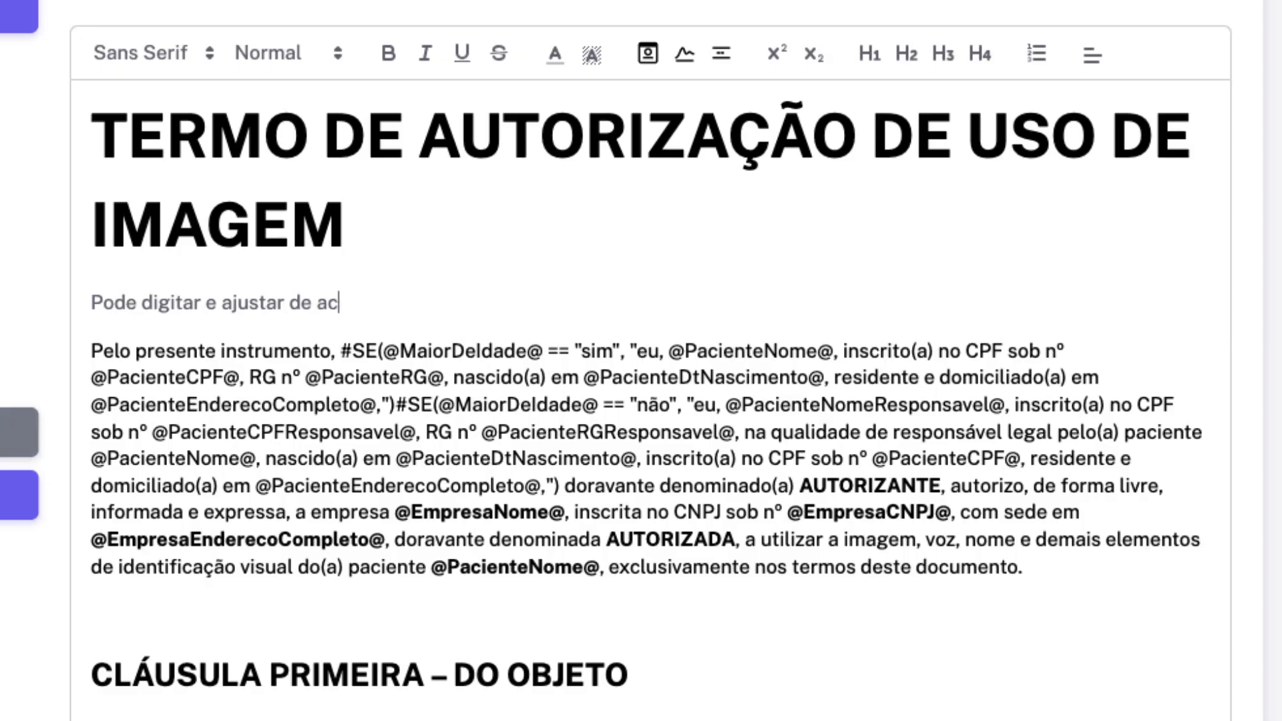
text(ordo com suas prefer)
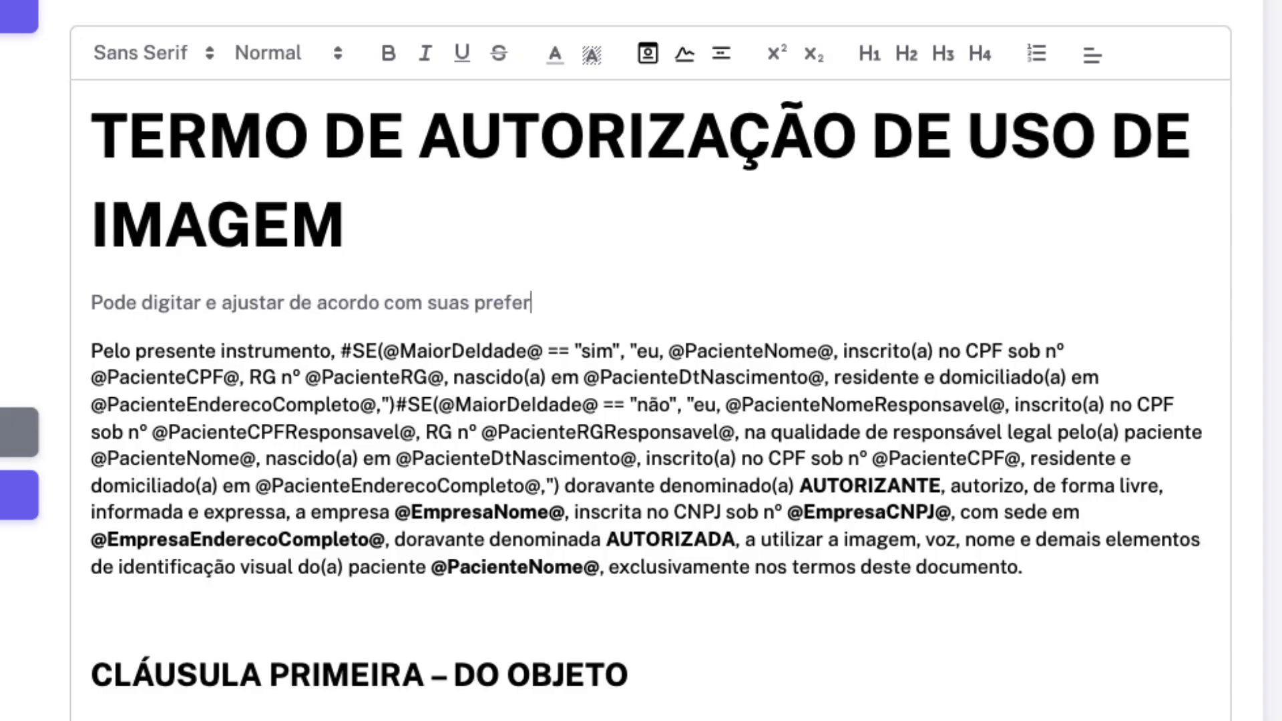
text(ências!)
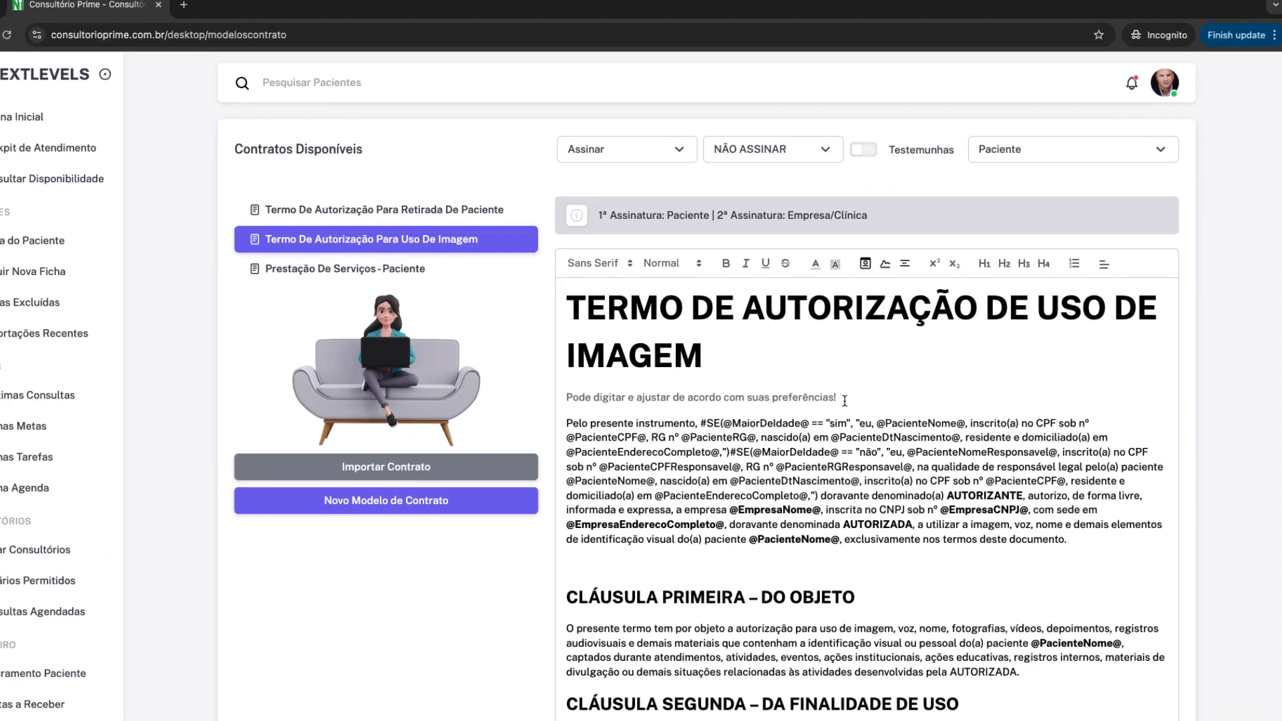
Format the sample line bold and underlined, try H2, H3 and H4, and centre it.
drag(849, 403, 594, 399)
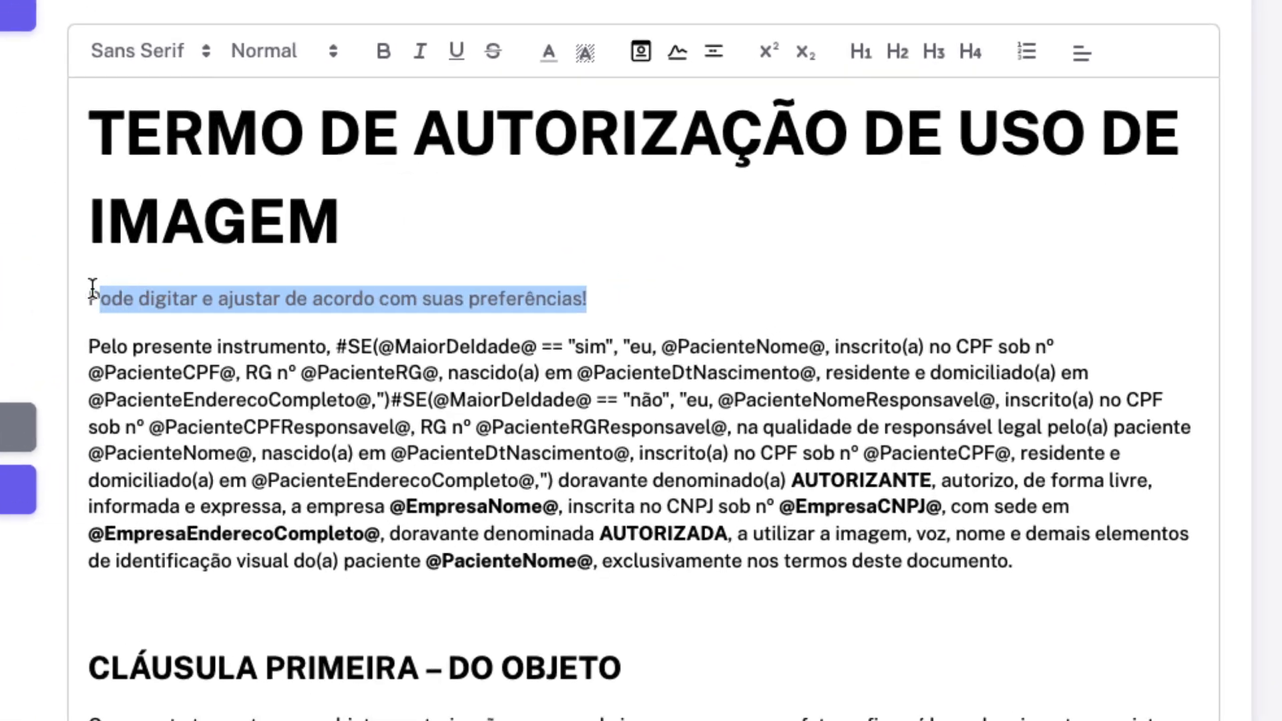
click(386, 53)
click(456, 59)
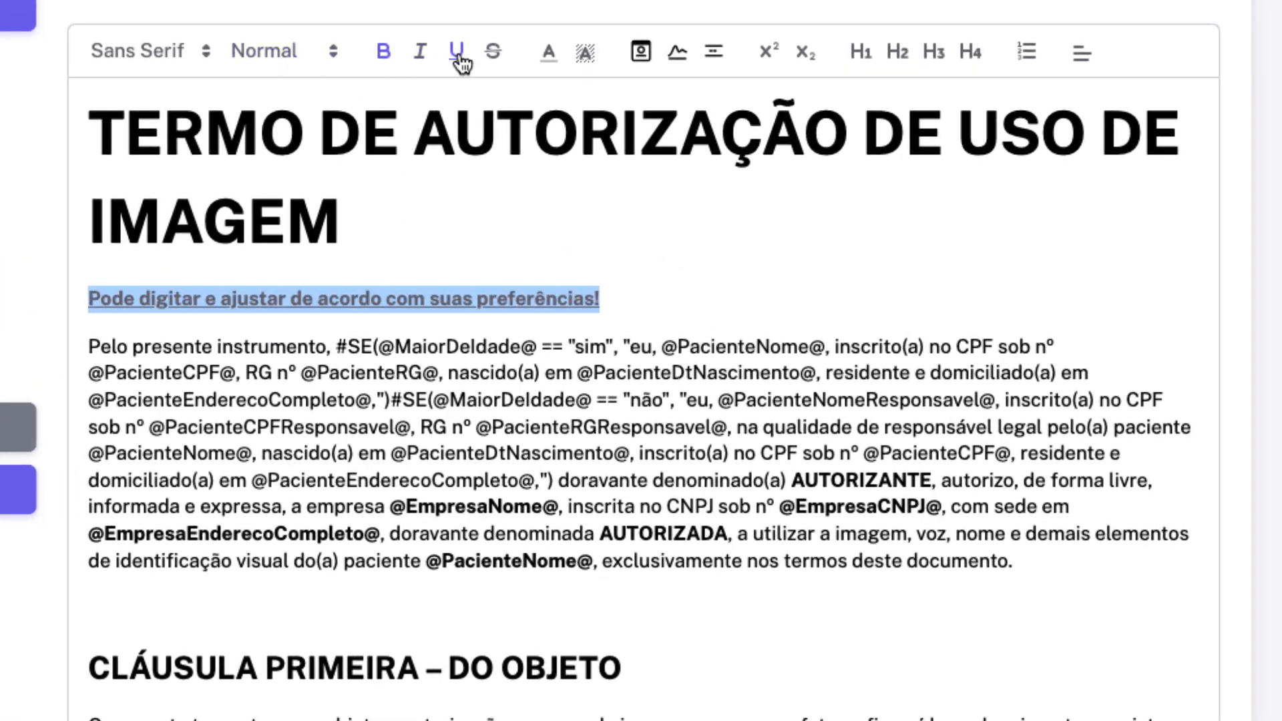
click(897, 53)
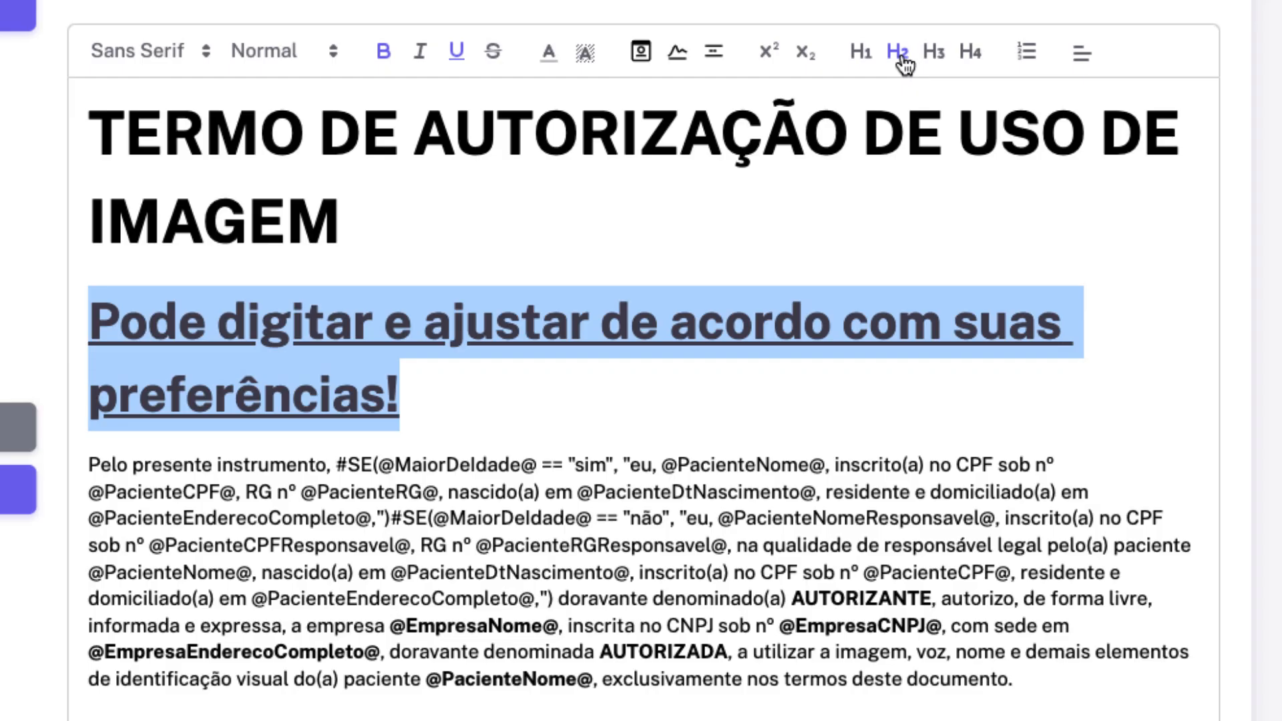
click(933, 54)
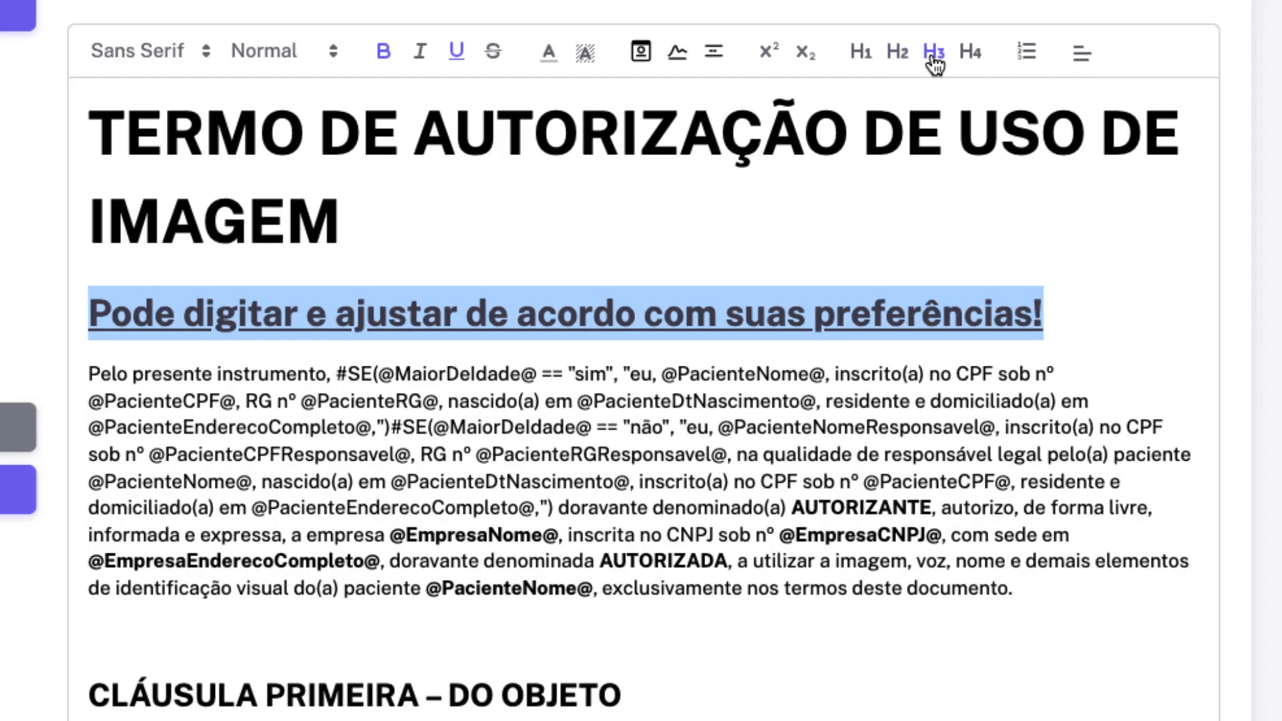
click(970, 54)
click(1082, 59)
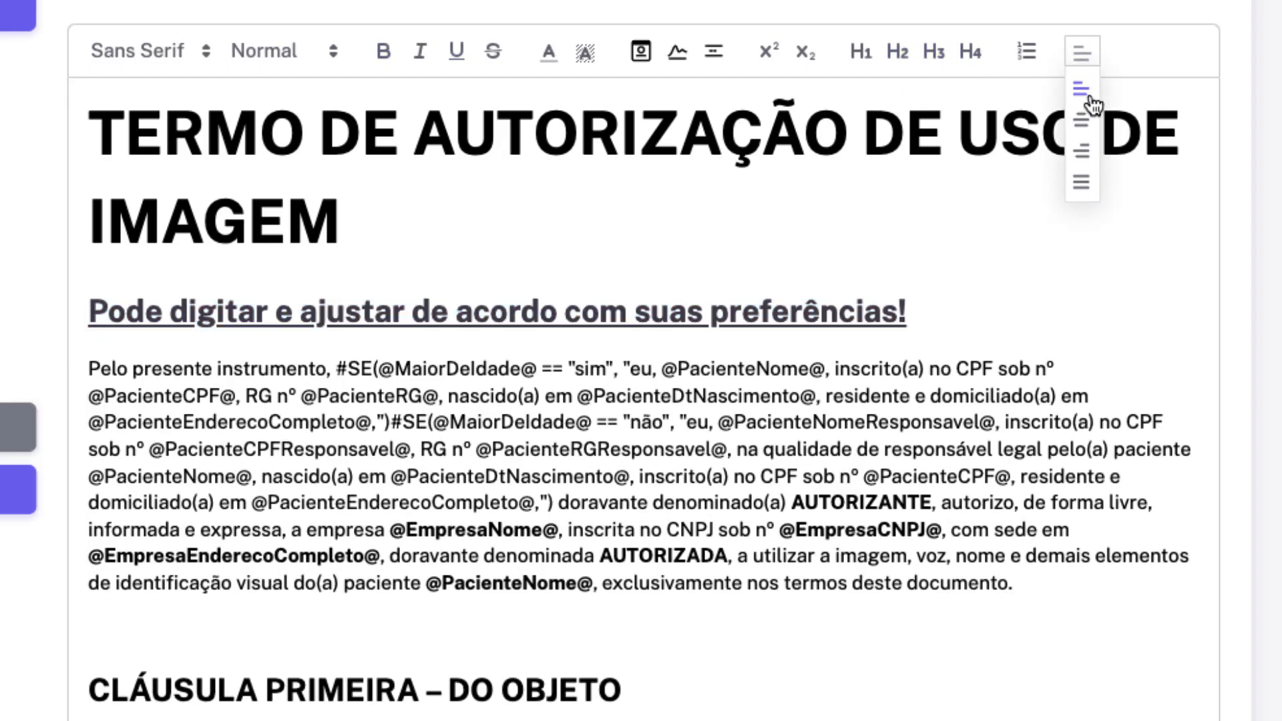
click(1080, 127)
Delete the sample line, leaving a blank plain-text line under the title.
drag(1080, 309, 224, 312)
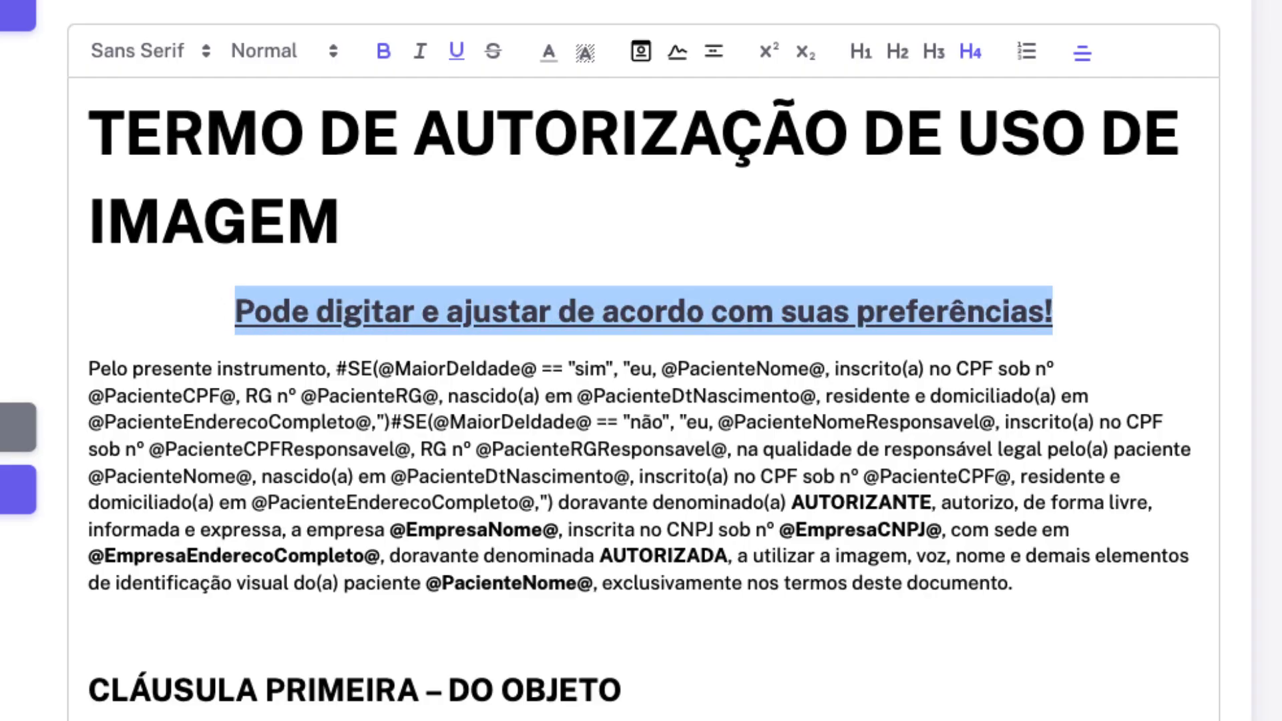
key(BackSpace)
key(BackSpace)
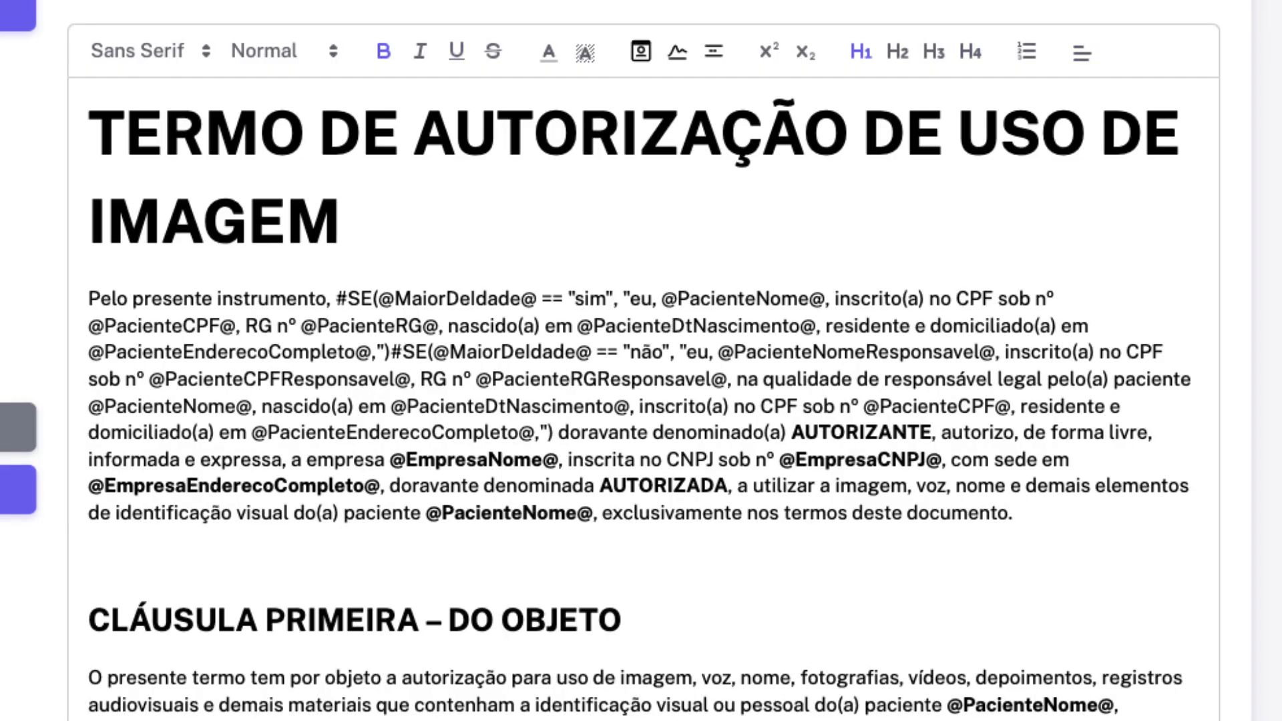
key(Return)
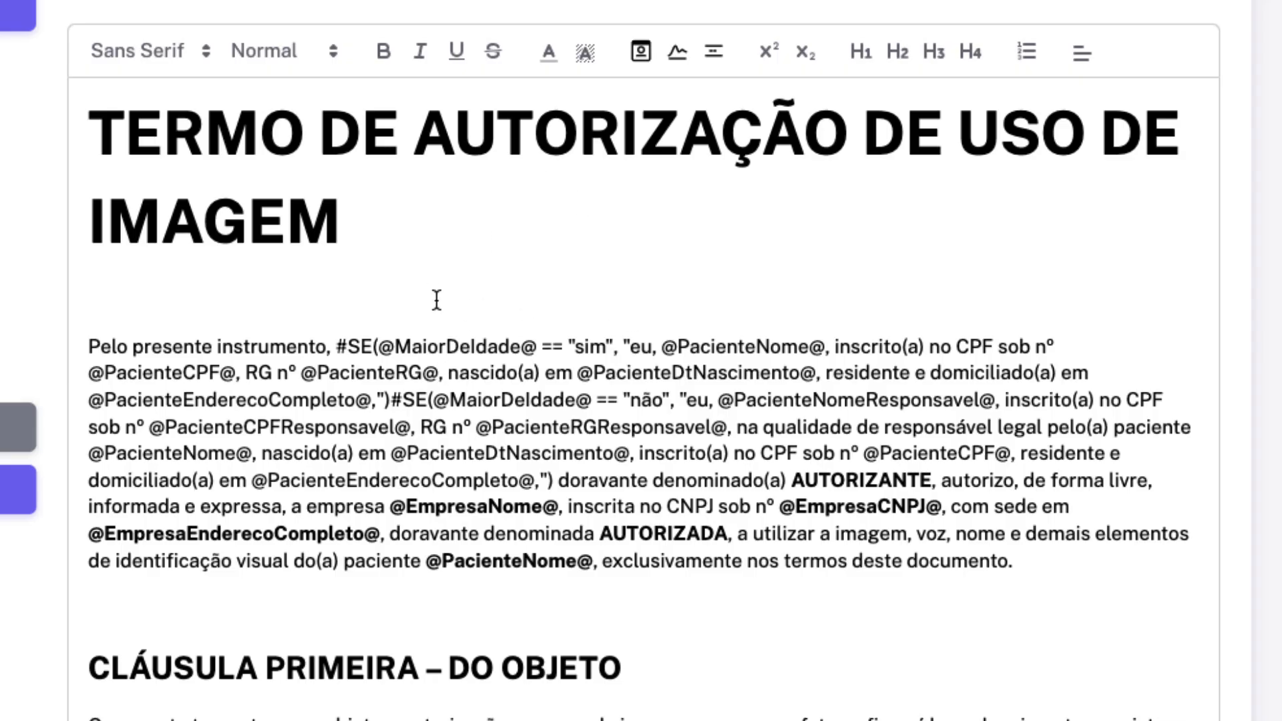
Insert second-signer and two witness signature placeholders above CLÁUSULA PRIMEIRA.
scroll(405, 276, down, 4)
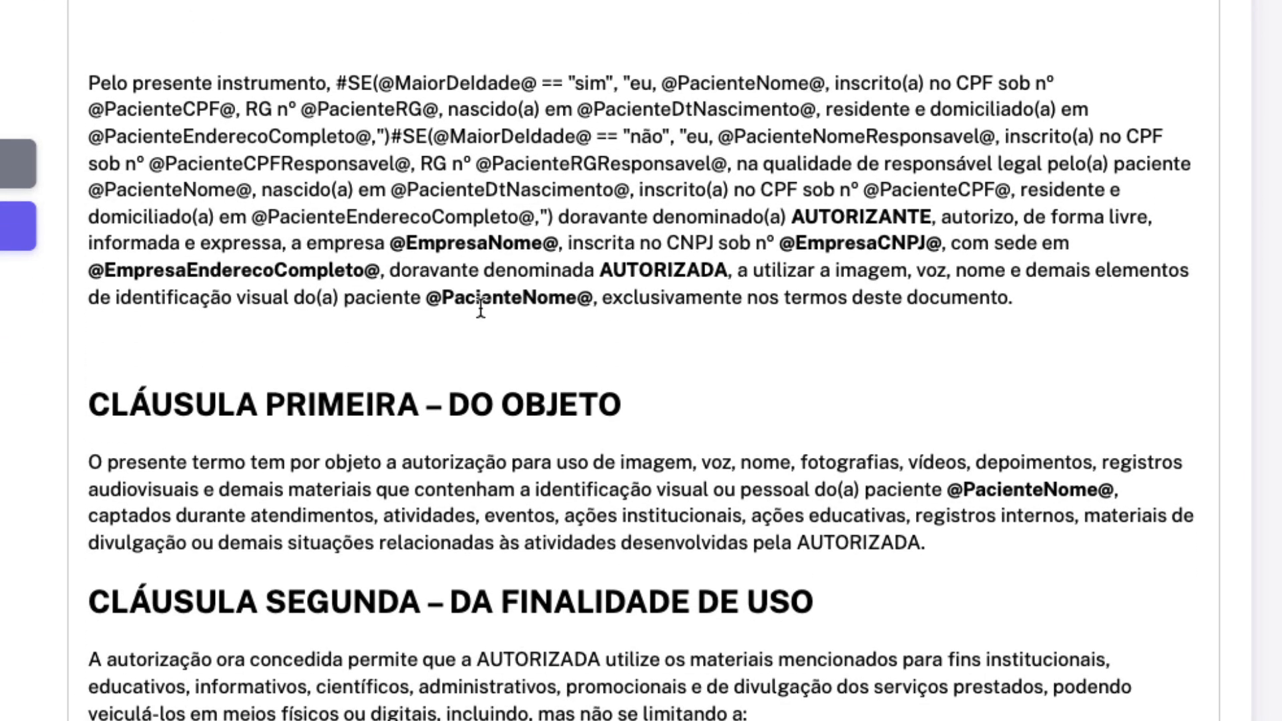
scroll(540, 312, up, 3)
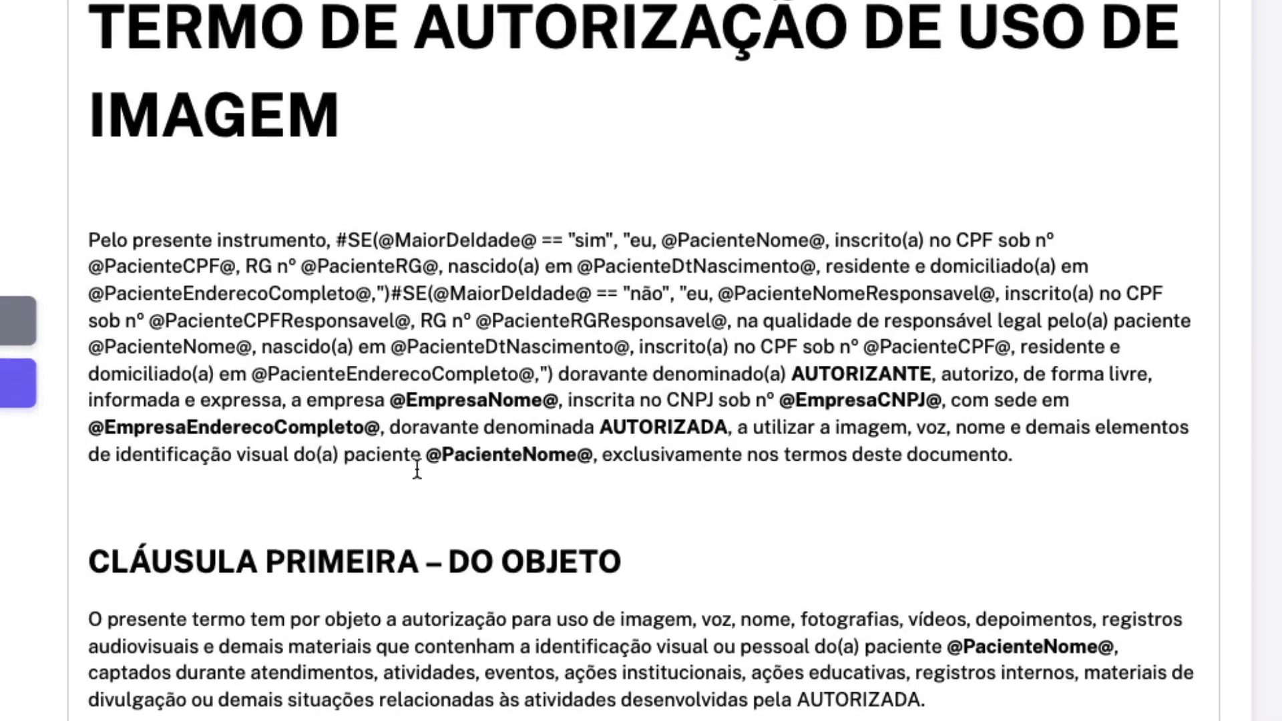
click(169, 503)
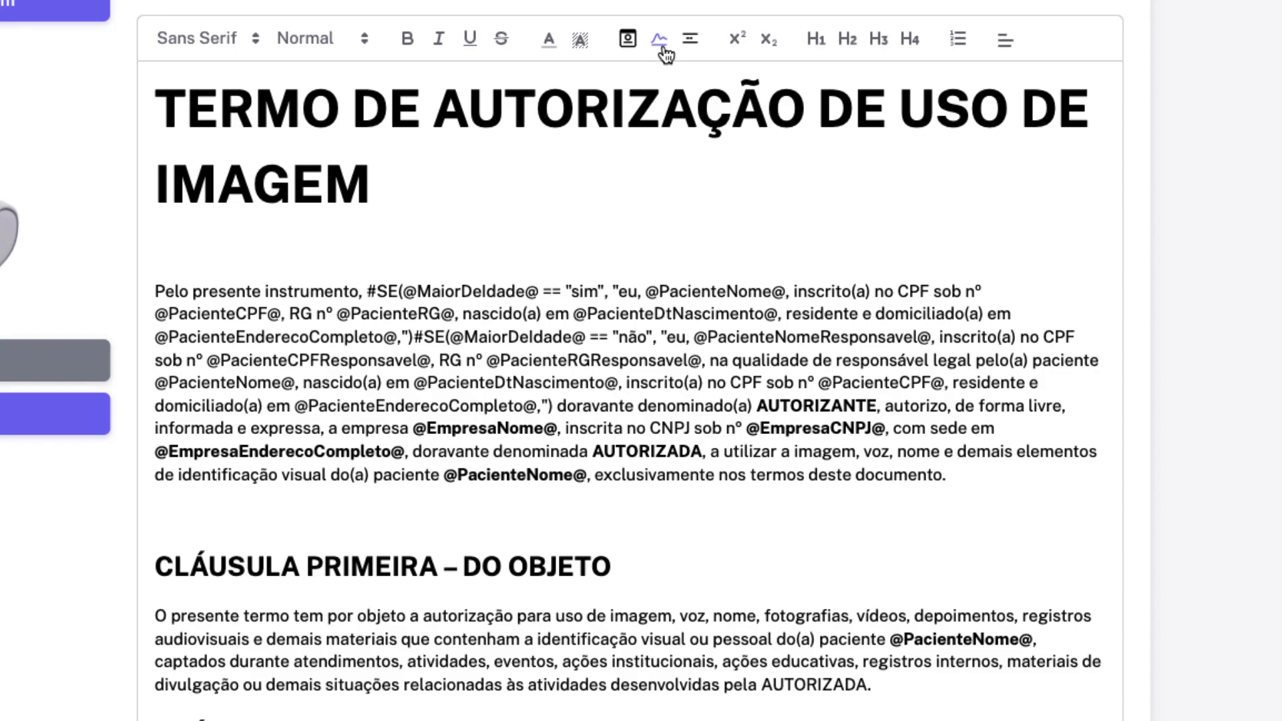
click(664, 44)
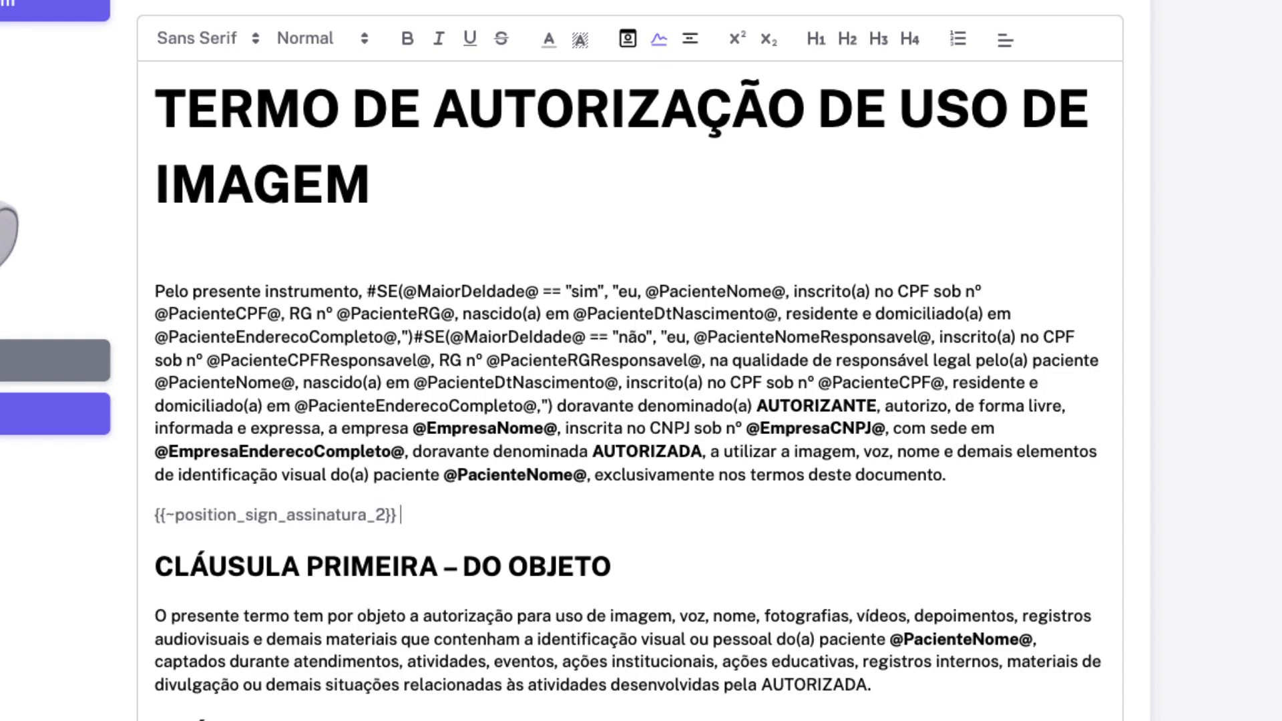
click(664, 44)
click(665, 44)
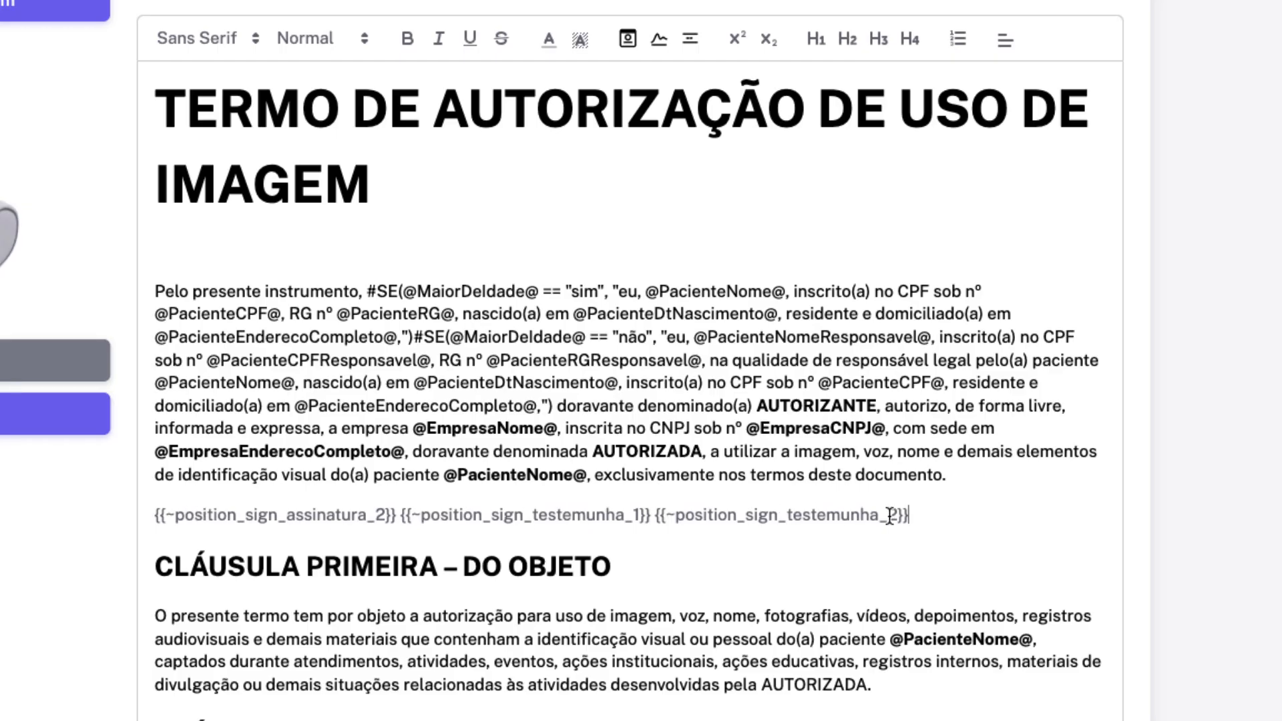
Delete the witness placeholder line, keeping the {{~position_sign_assinatura_1}} marker.
drag(923, 516, 154, 524)
key(BackSpace)
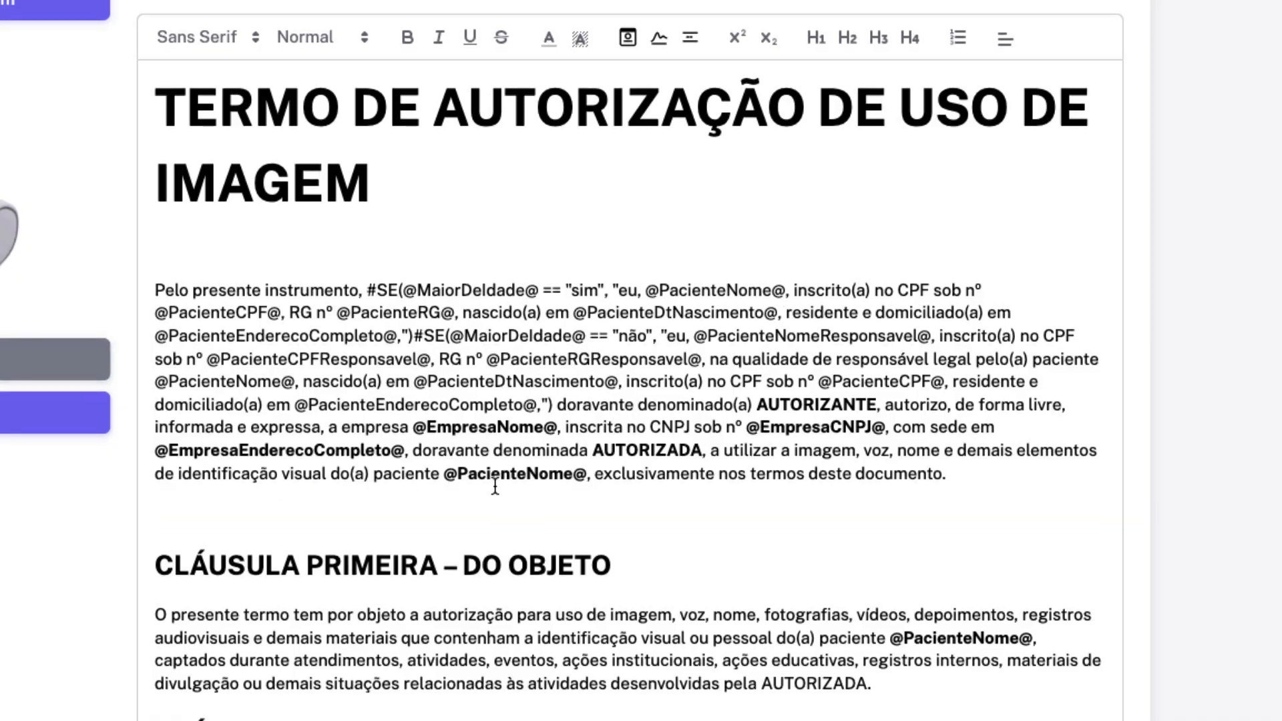
scroll(601, 467, down, 15)
scroll(745, 458, up, 1)
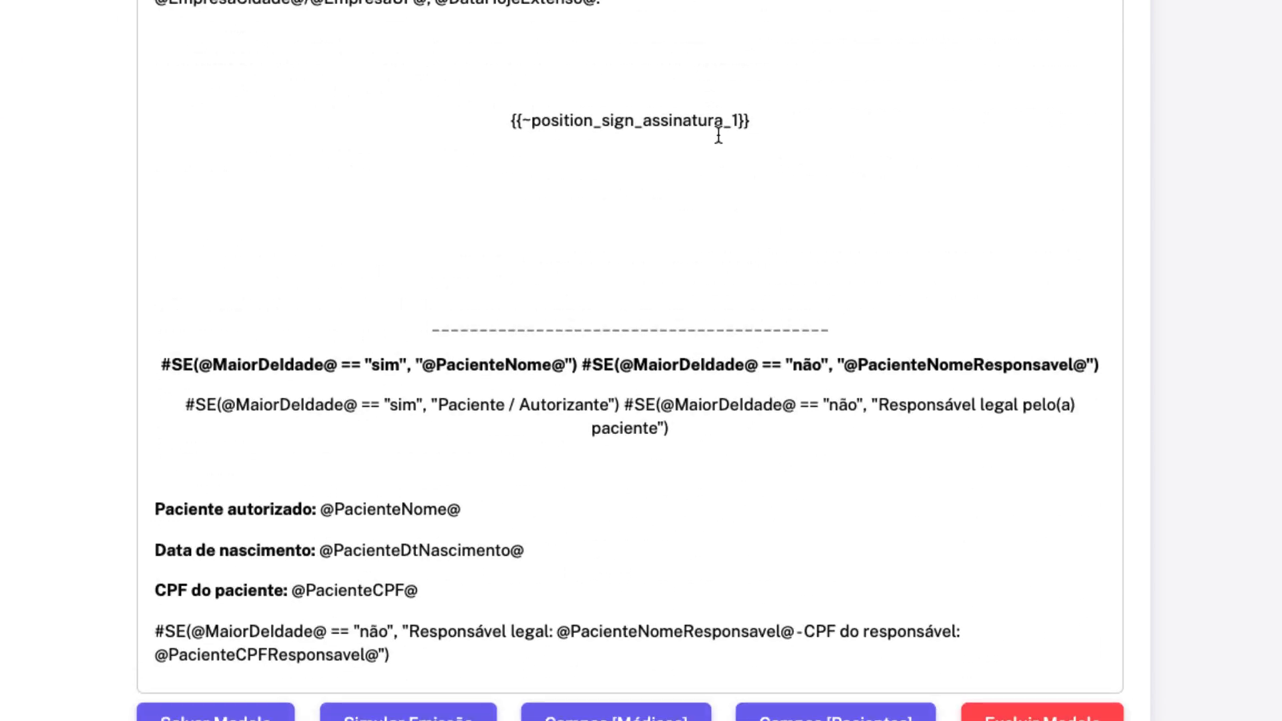
drag(505, 122, 754, 123)
scroll(619, 105, down, 1)
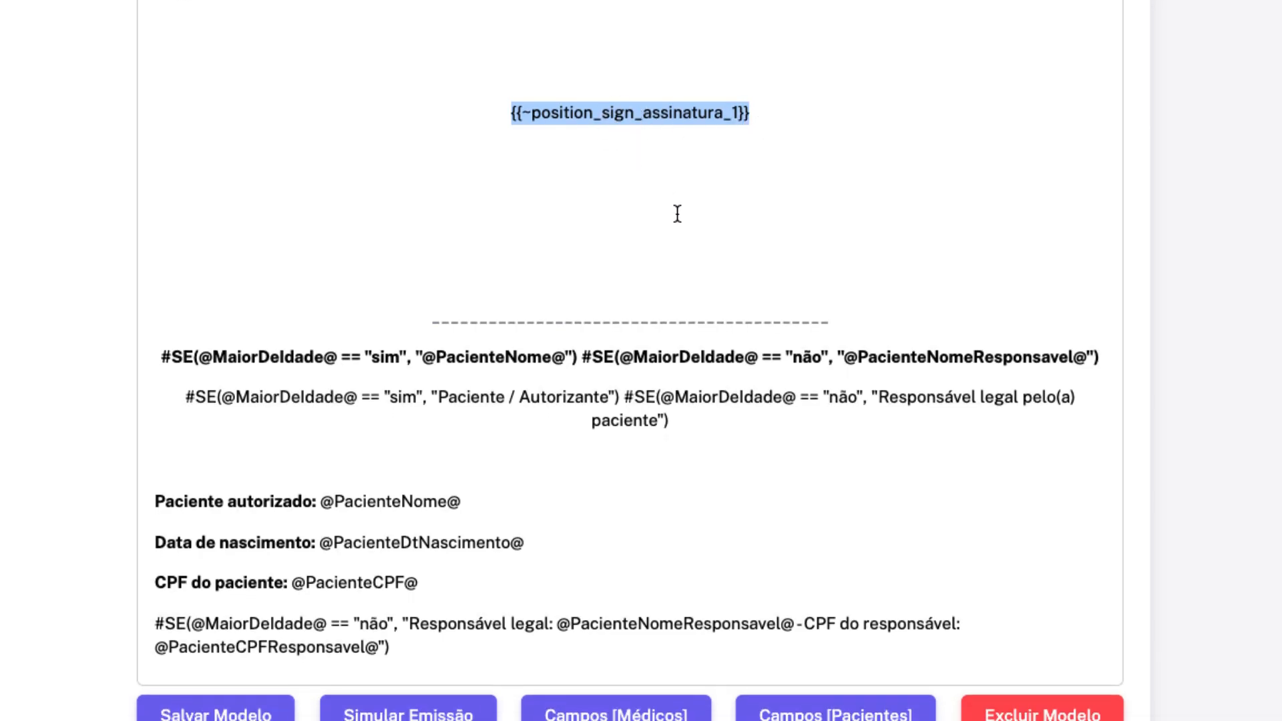
scroll(677, 214, up, 5)
scroll(679, 213, up, 20)
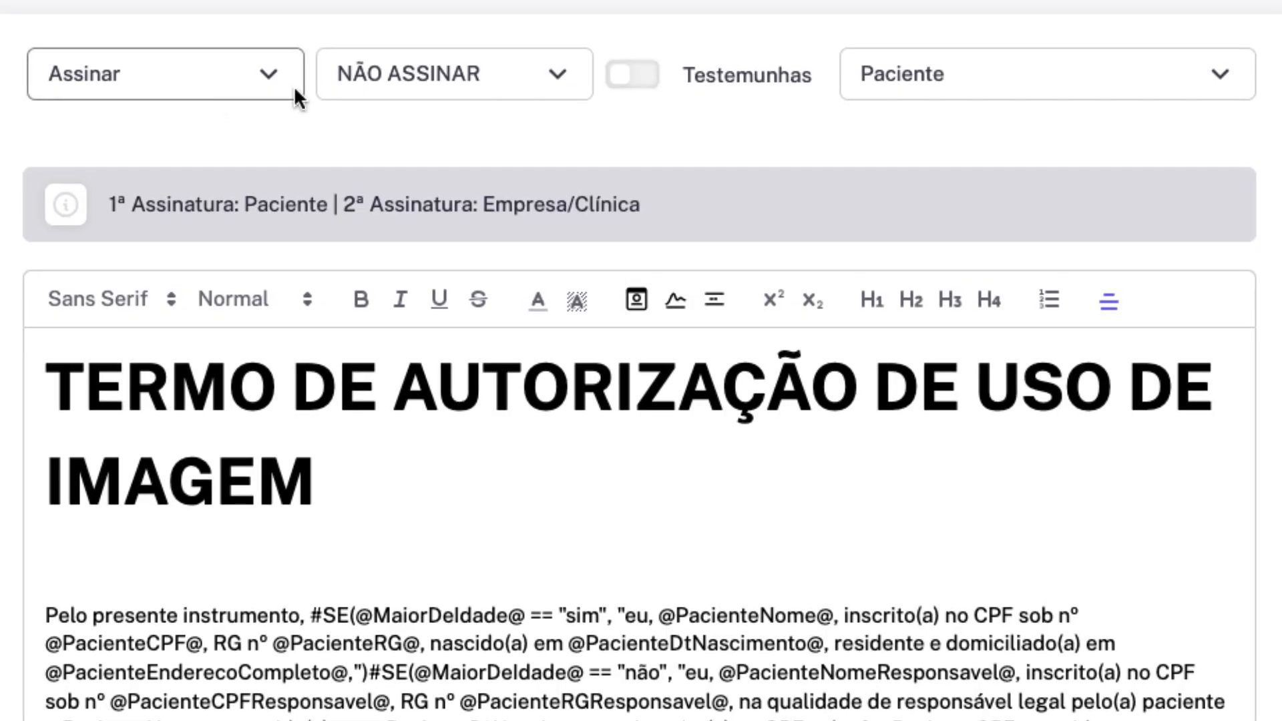
click(708, 94)
click(707, 92)
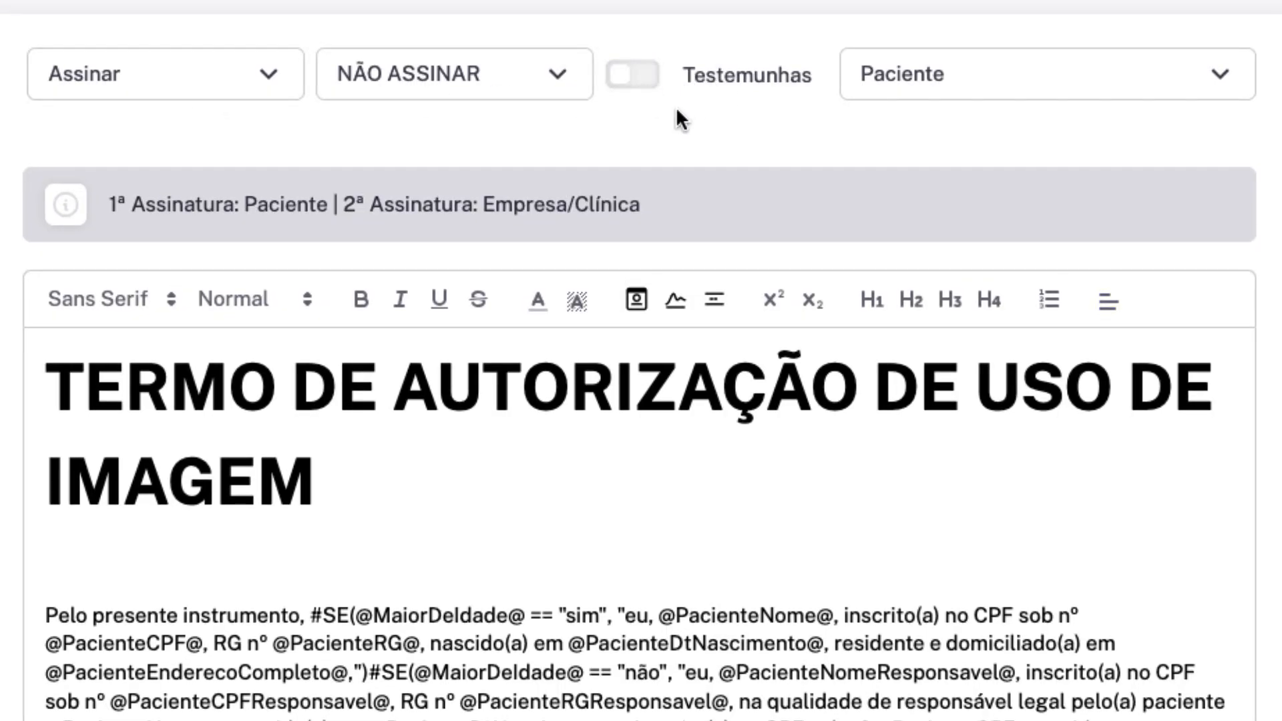
click(961, 76)
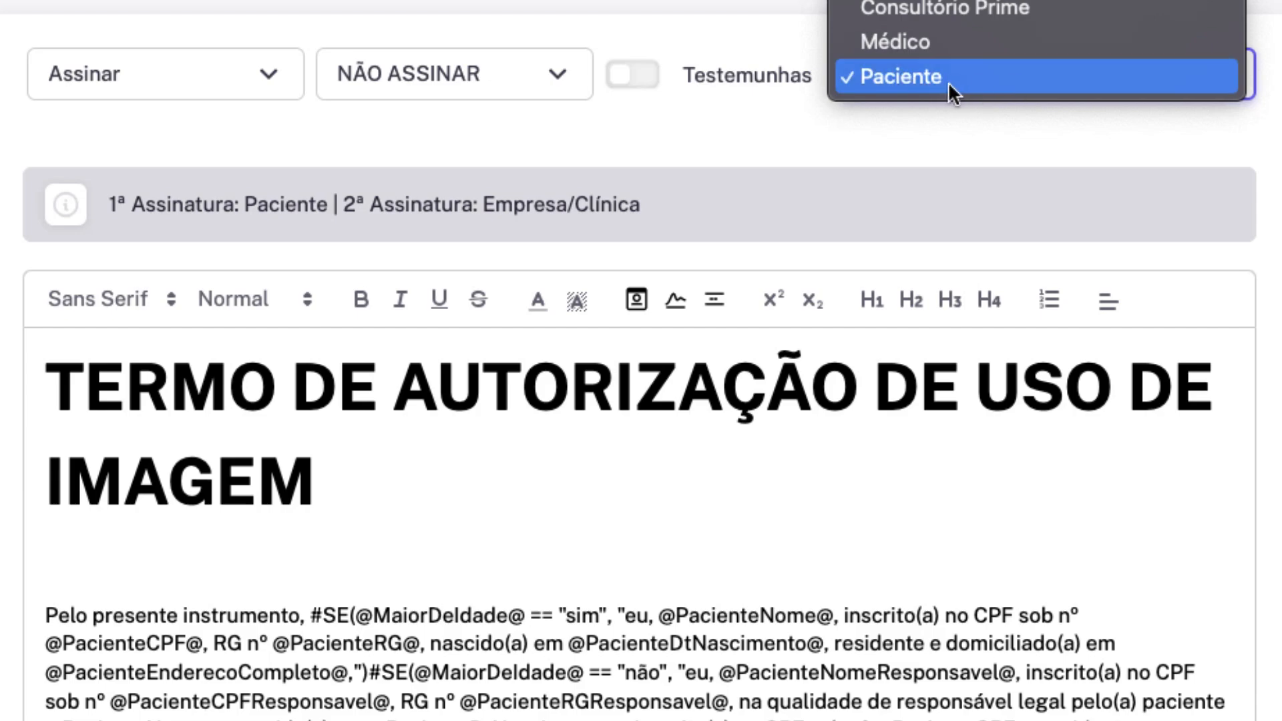
click(950, 81)
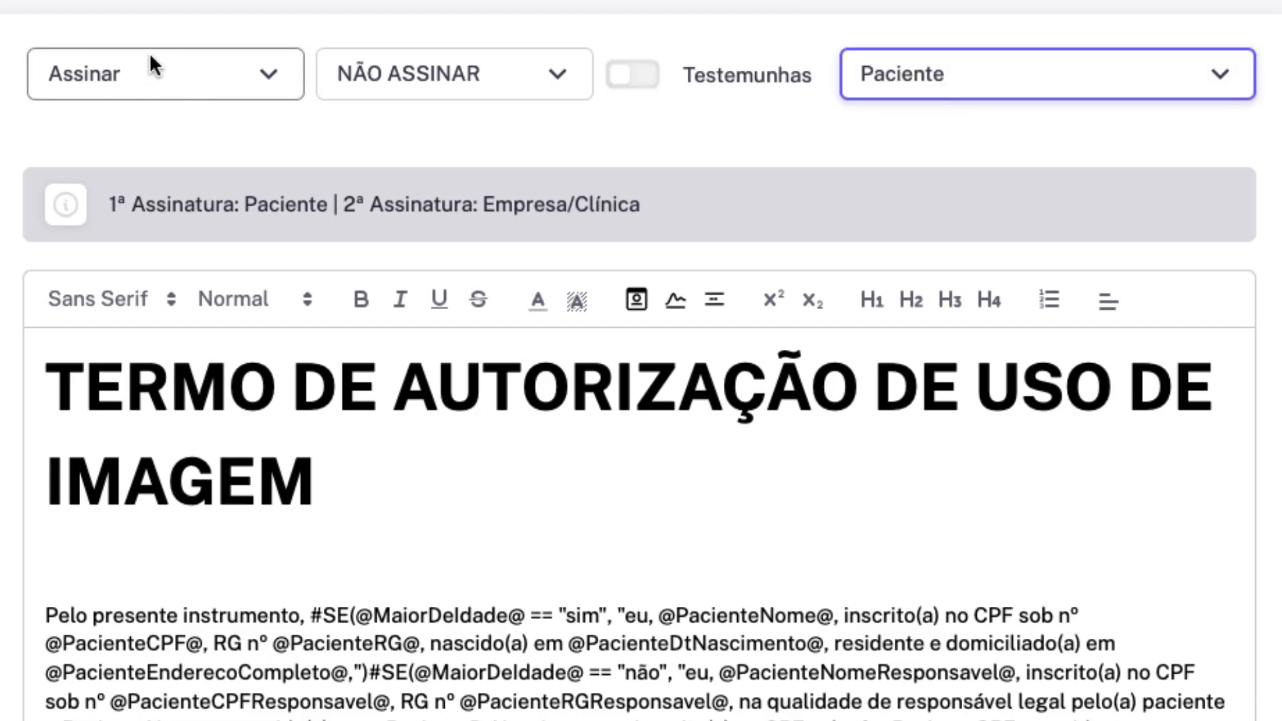
drag(117, 204, 630, 200)
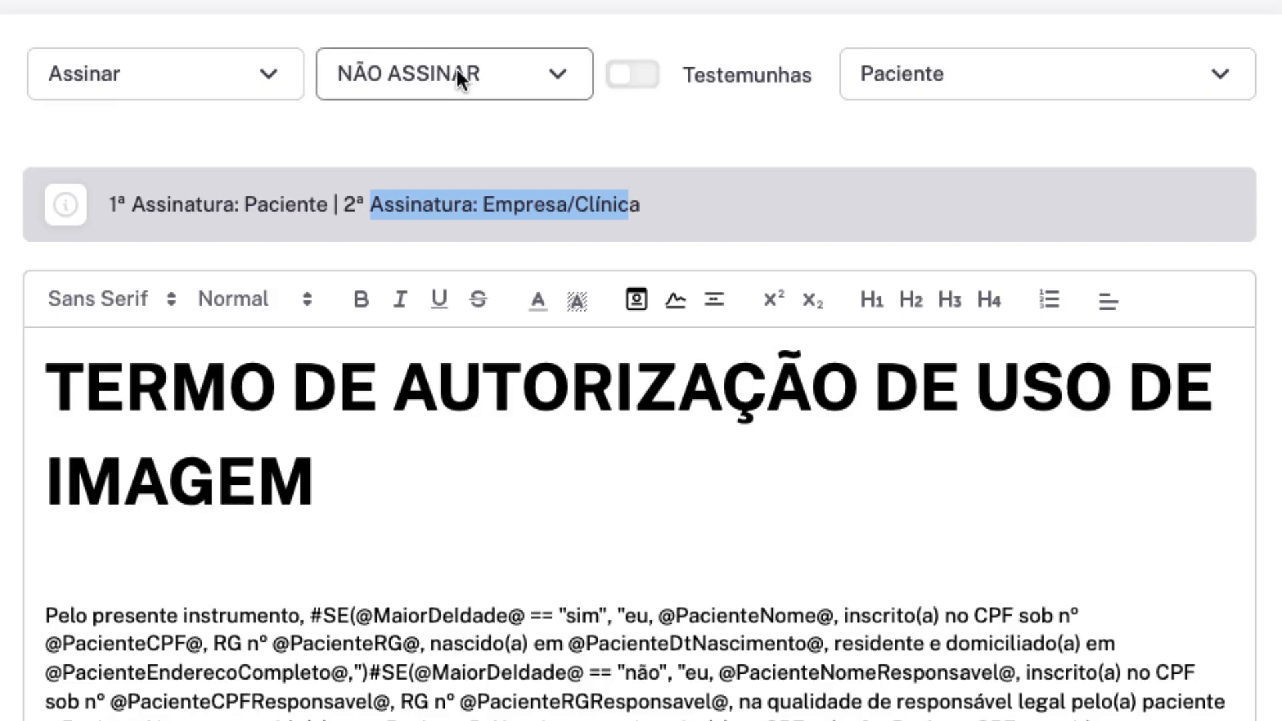
click(443, 121)
click(902, 72)
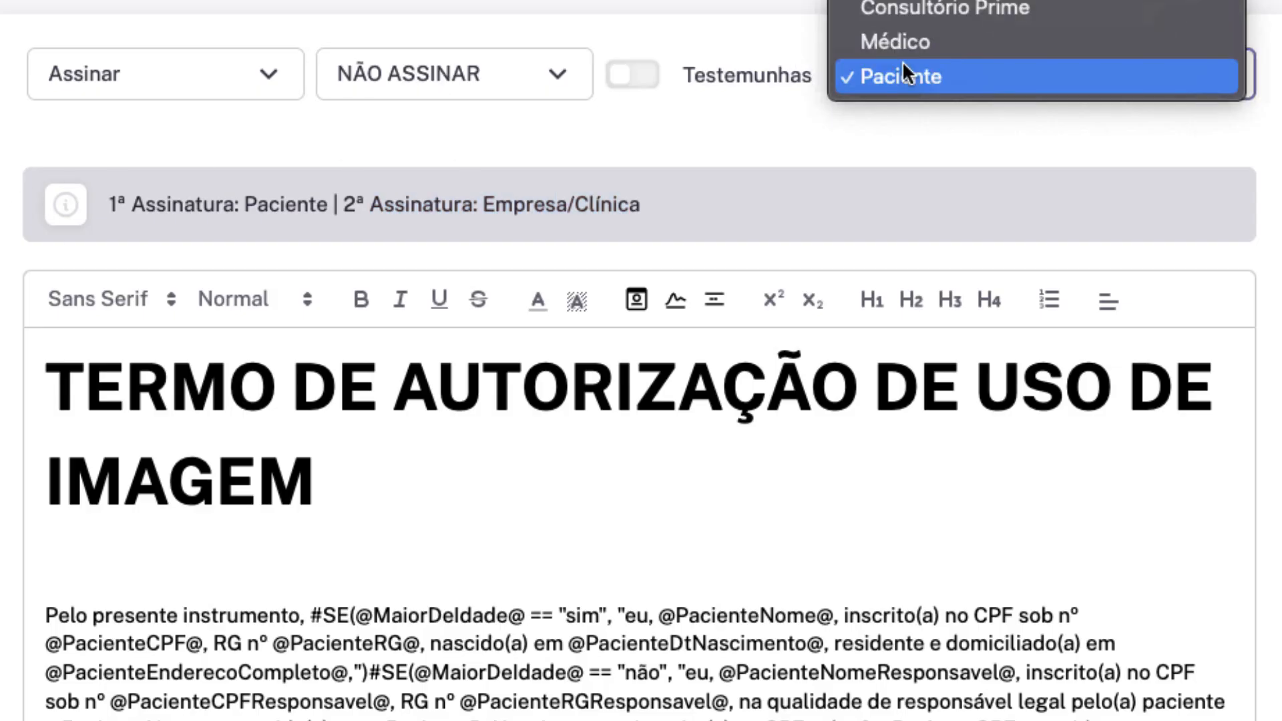
click(958, 41)
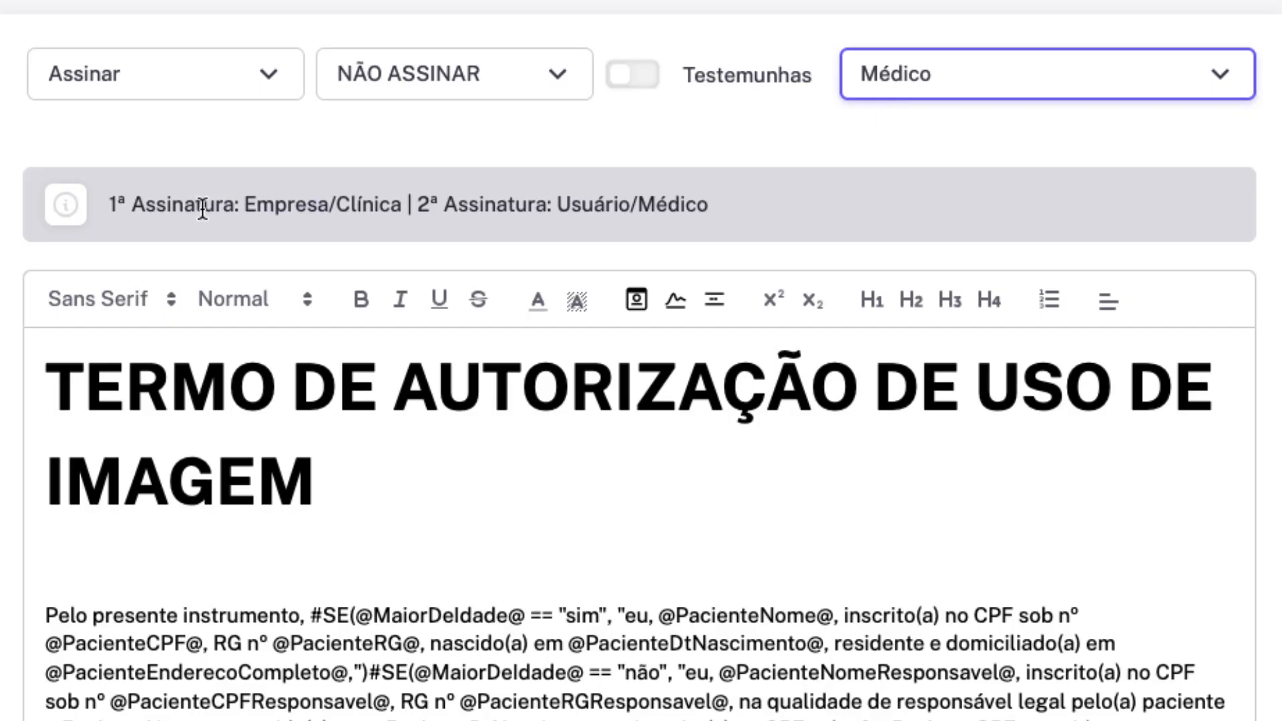
drag(390, 205, 146, 204)
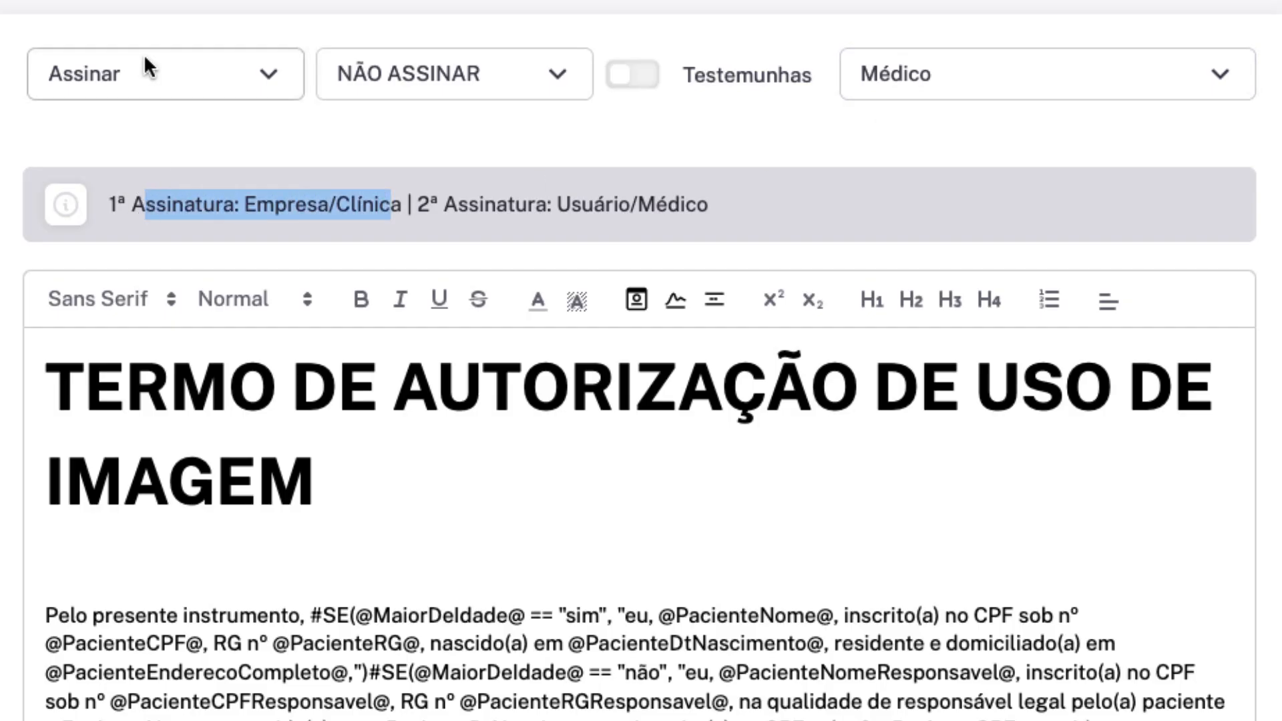
drag(444, 204, 709, 205)
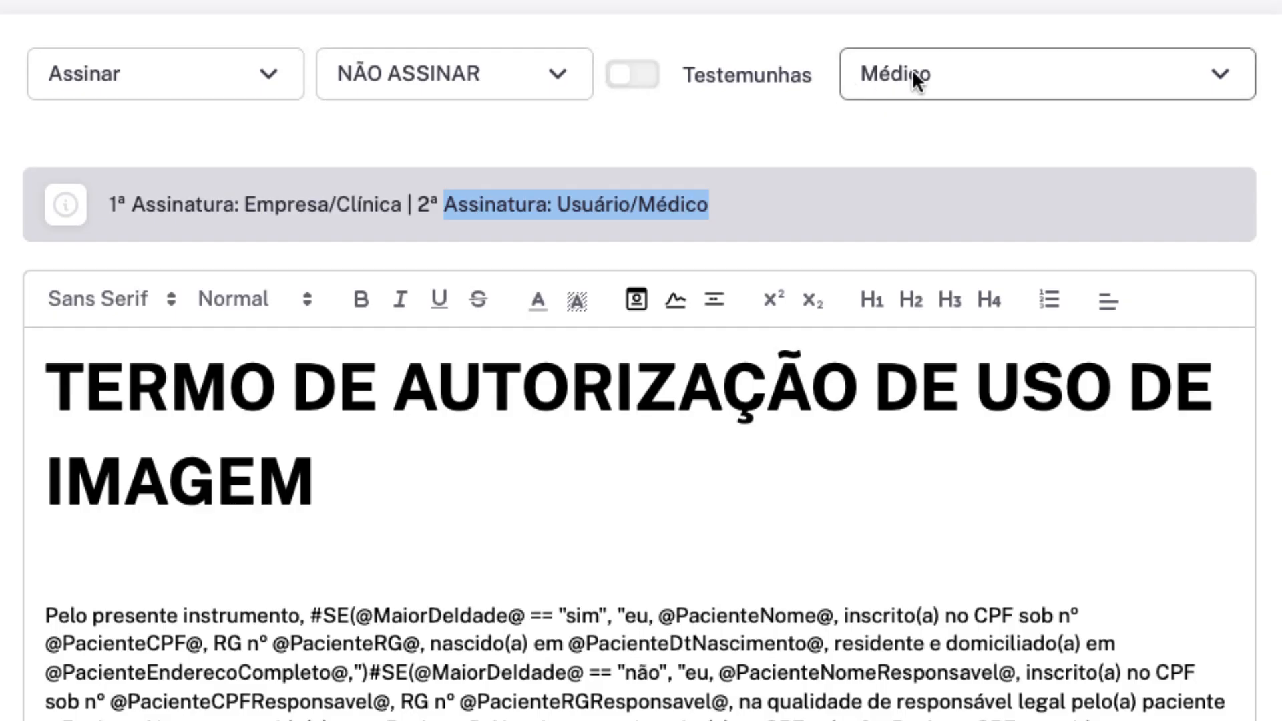
scroll(912, 68, down, 1)
click(950, 64)
click(961, 90)
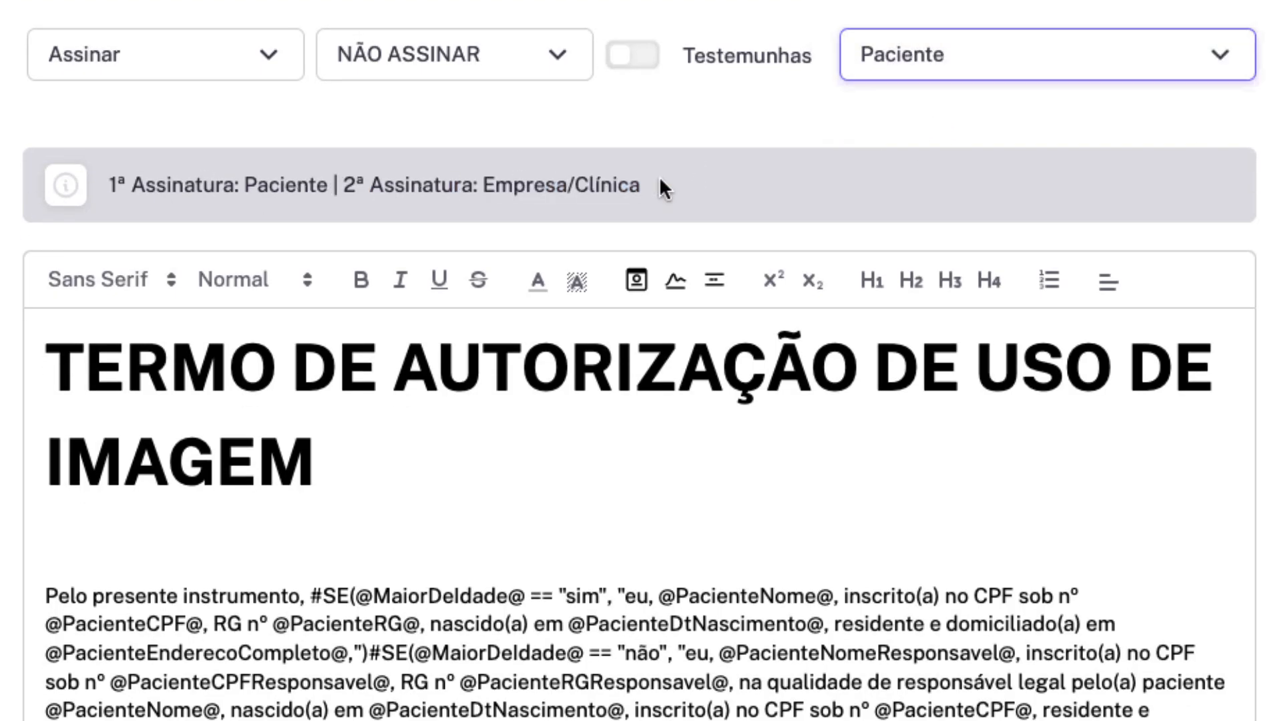
drag(661, 185, 111, 188)
click(322, 177)
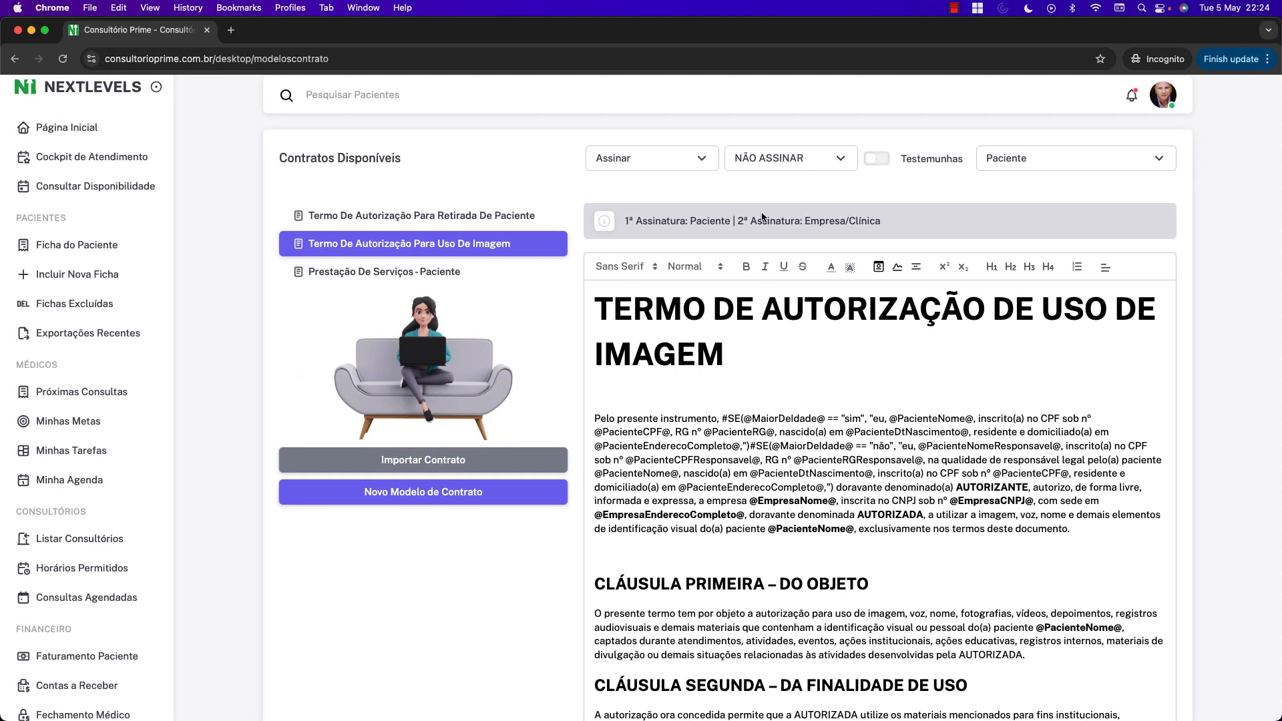
click(707, 165)
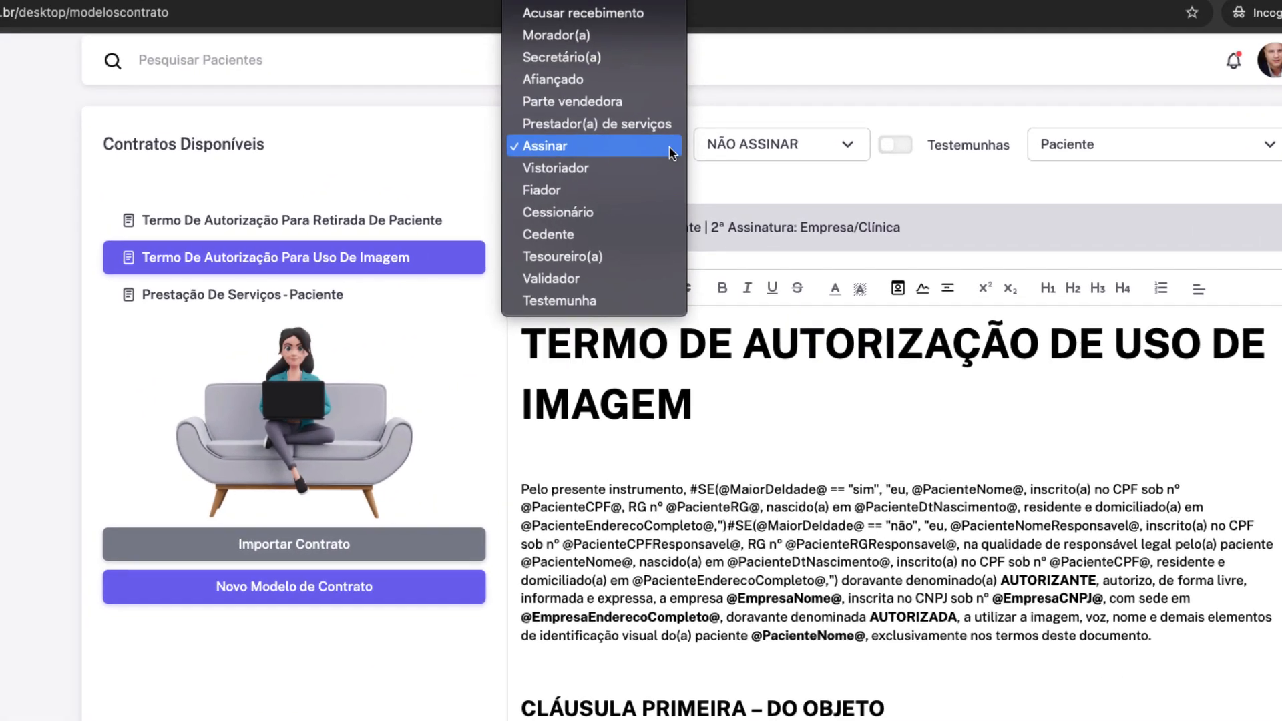
scroll(683, 195, down, 10)
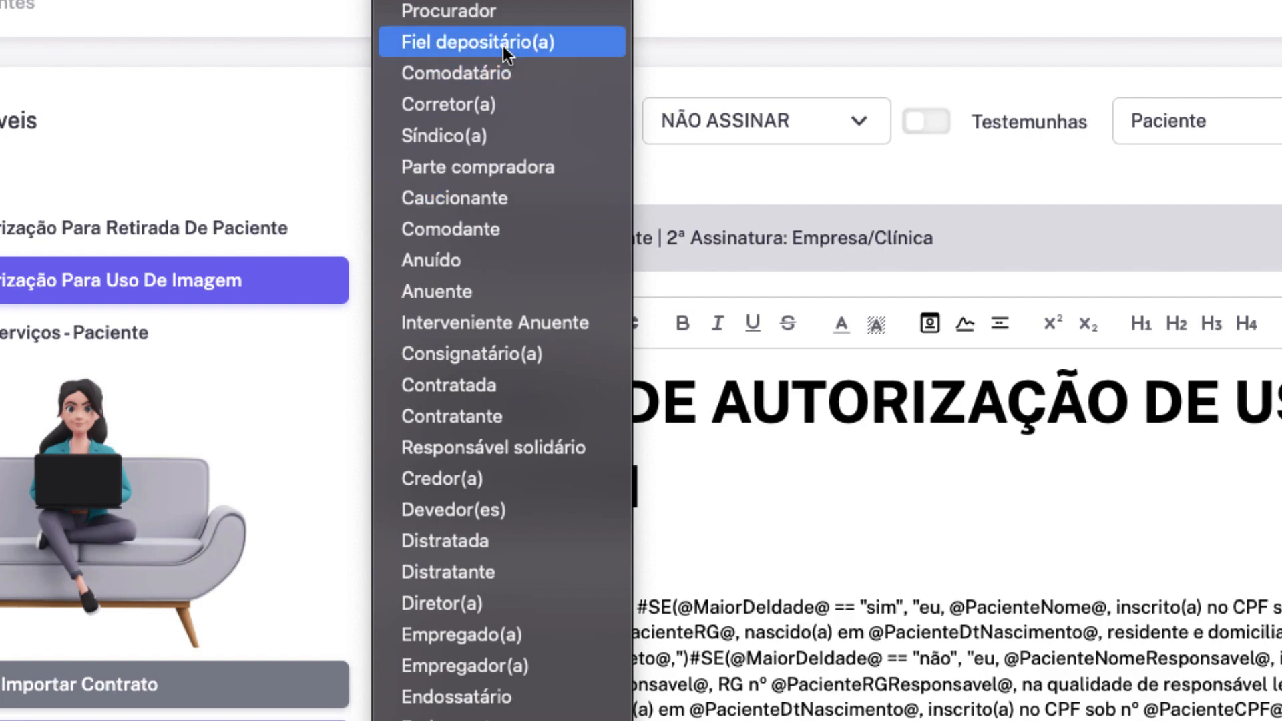
click(505, 386)
click(871, 122)
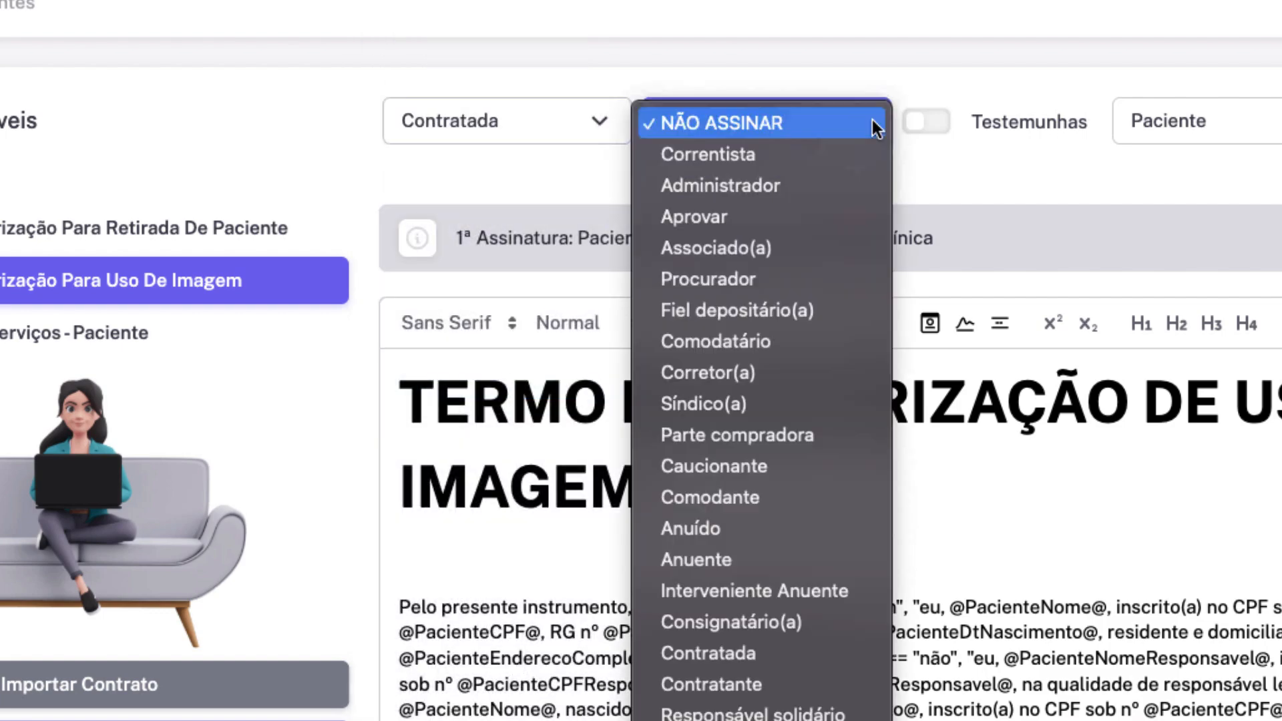
scroll(784, 467, down, 2)
scroll(780, 486, down, 4)
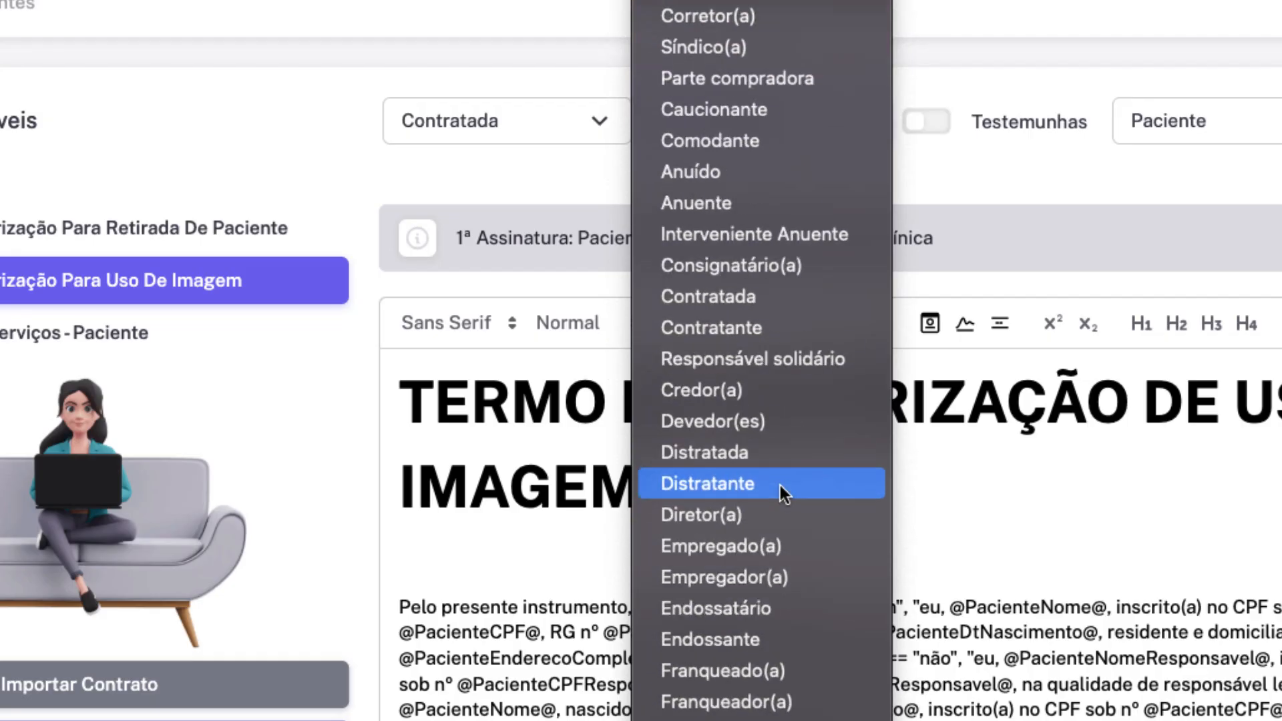
click(776, 323)
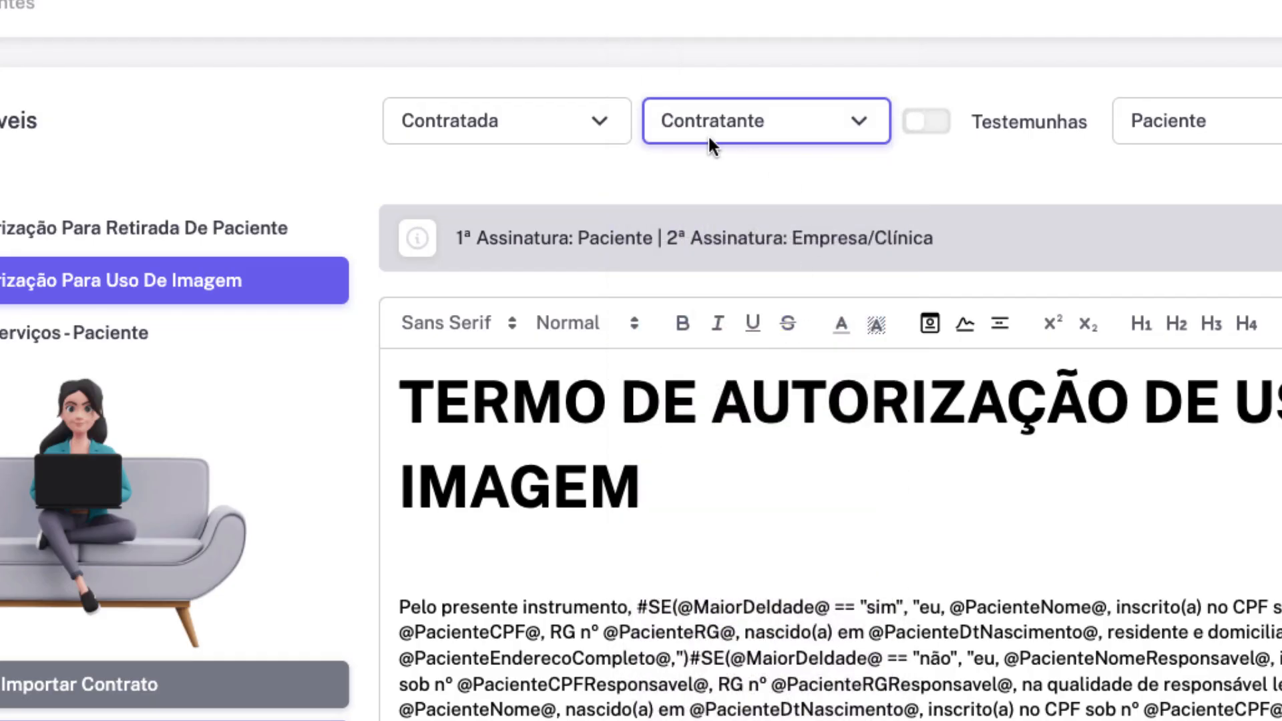
click(941, 125)
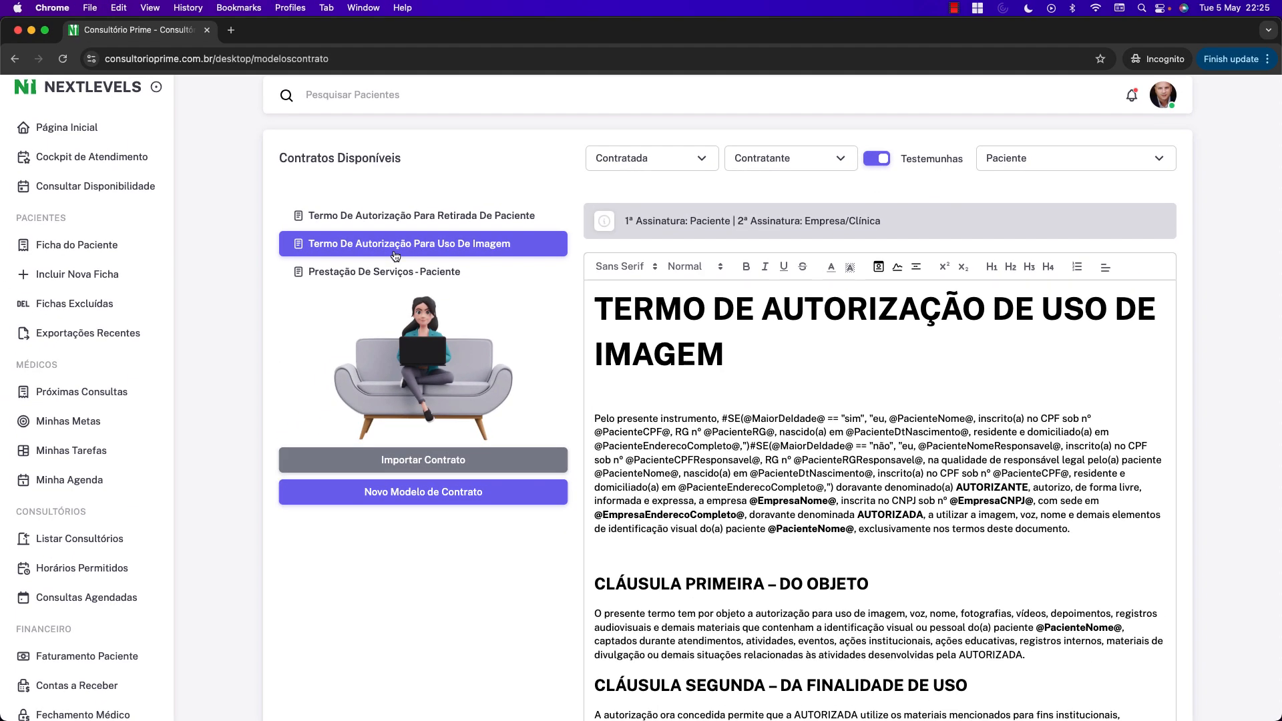
click(375, 274)
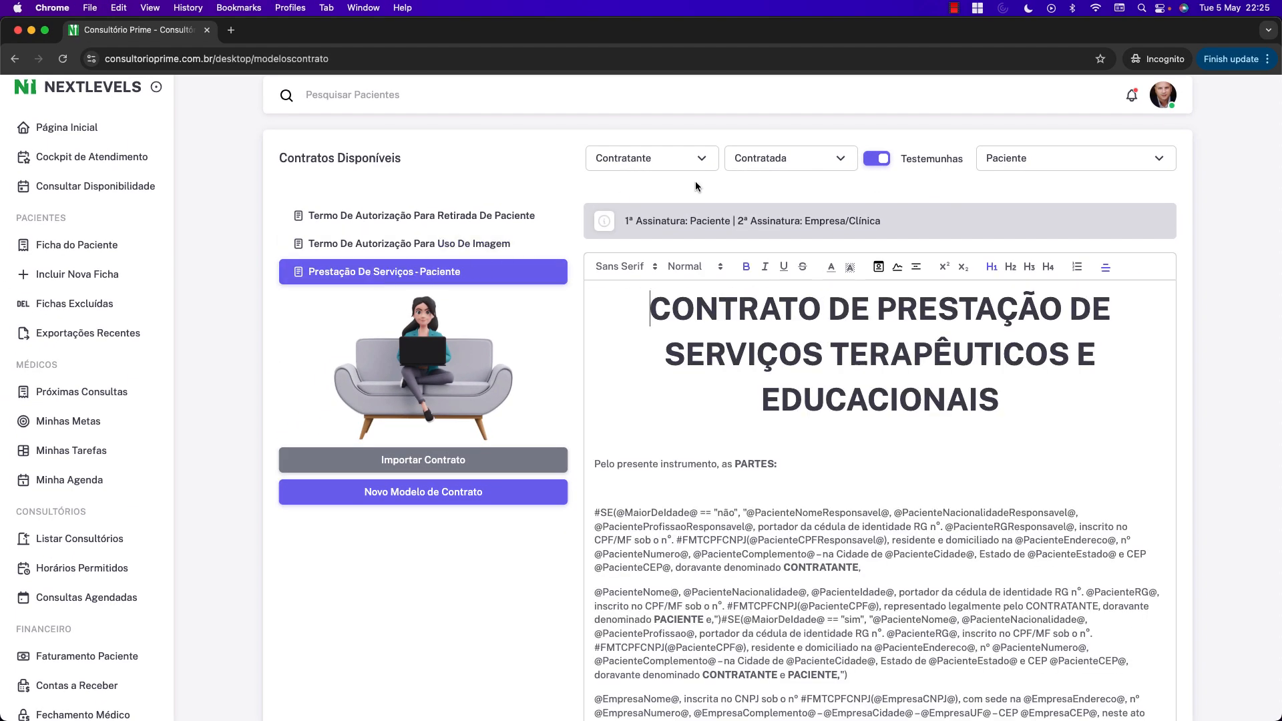
click(442, 251)
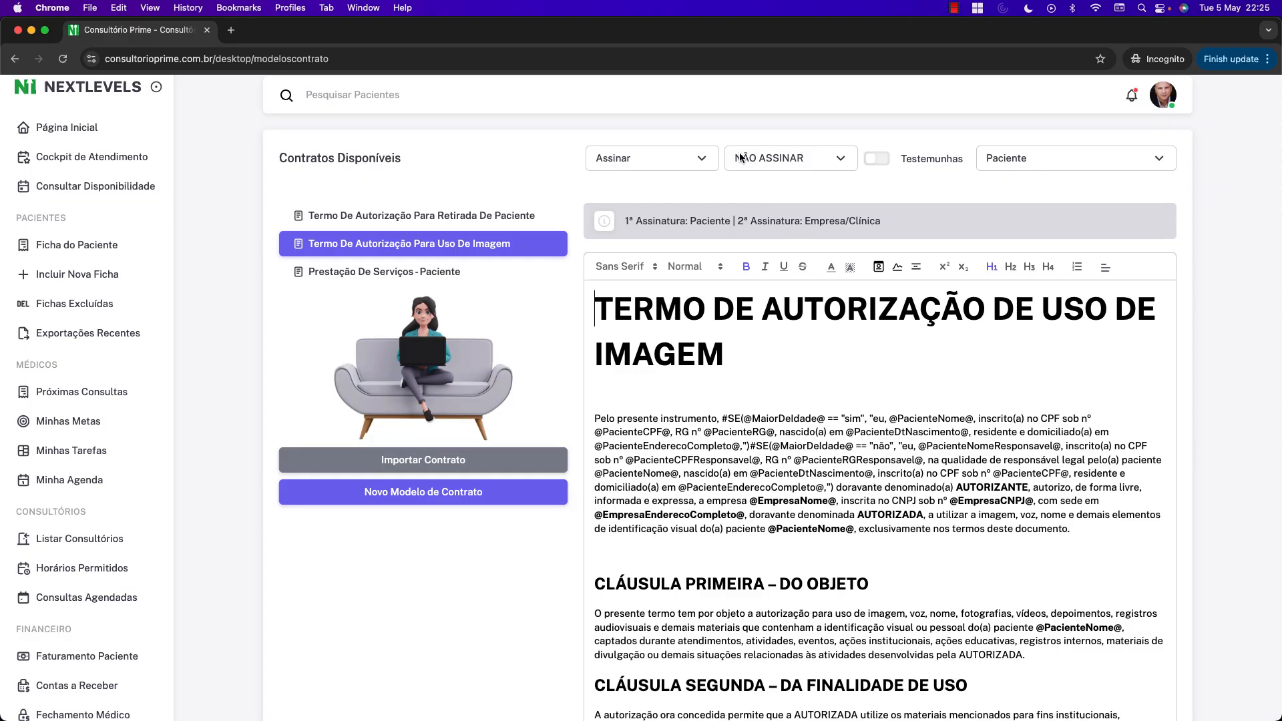
click(701, 160)
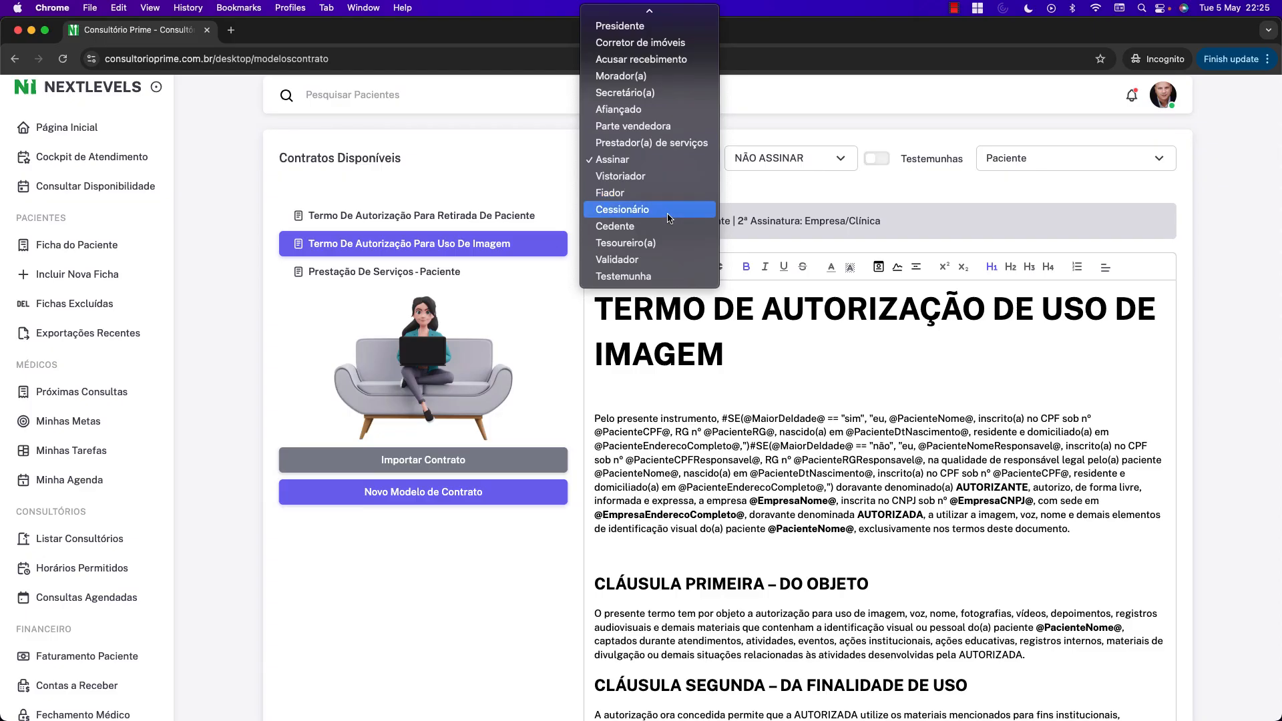
scroll(669, 213, up, 10)
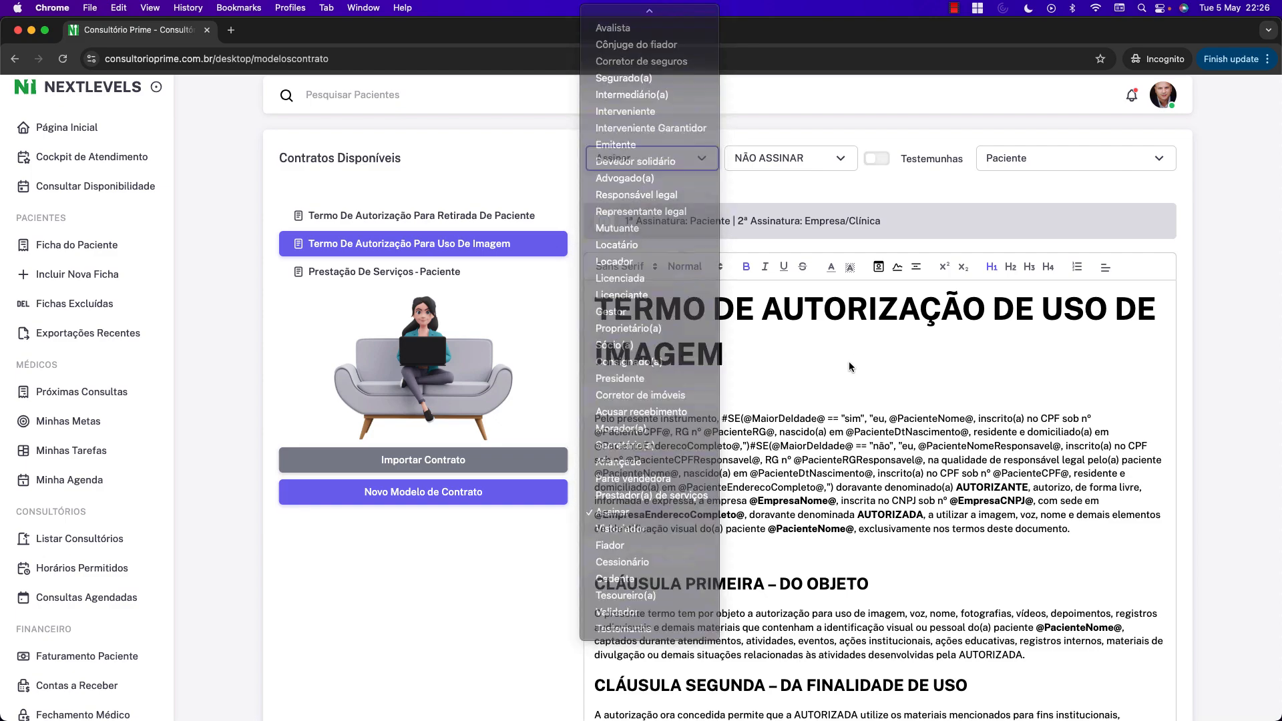
click(847, 363)
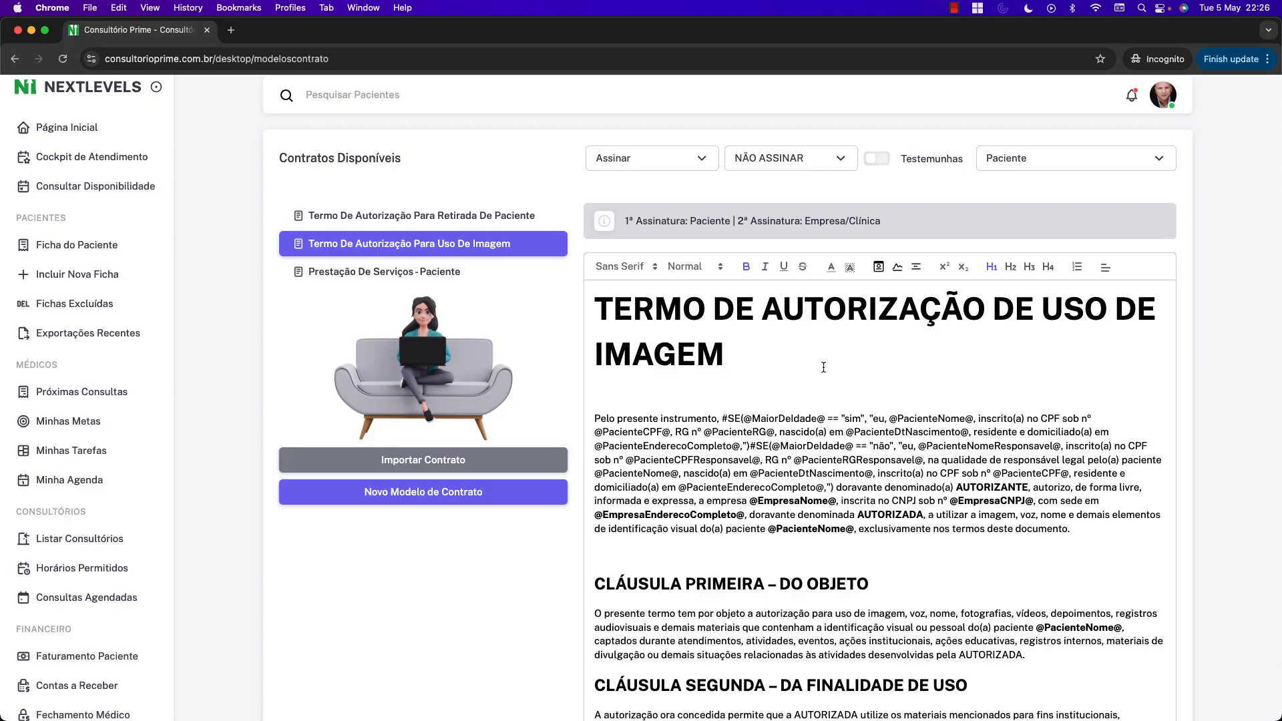
scroll(815, 423, down, 20)
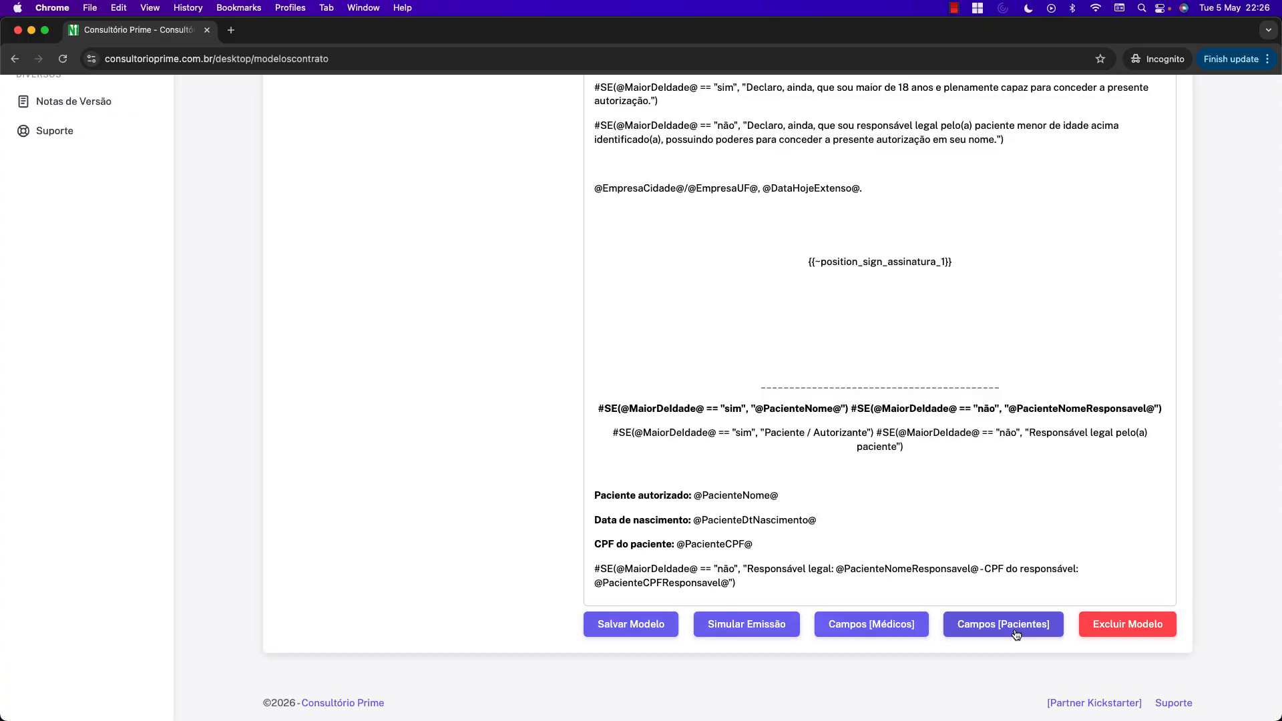
Look up PacienteNome, PacienteCPF, Testemunha1Nome, ChavePIX, PrecosSalas and ValorHoraPadrao in the placeholder dictionary.
click(988, 624)
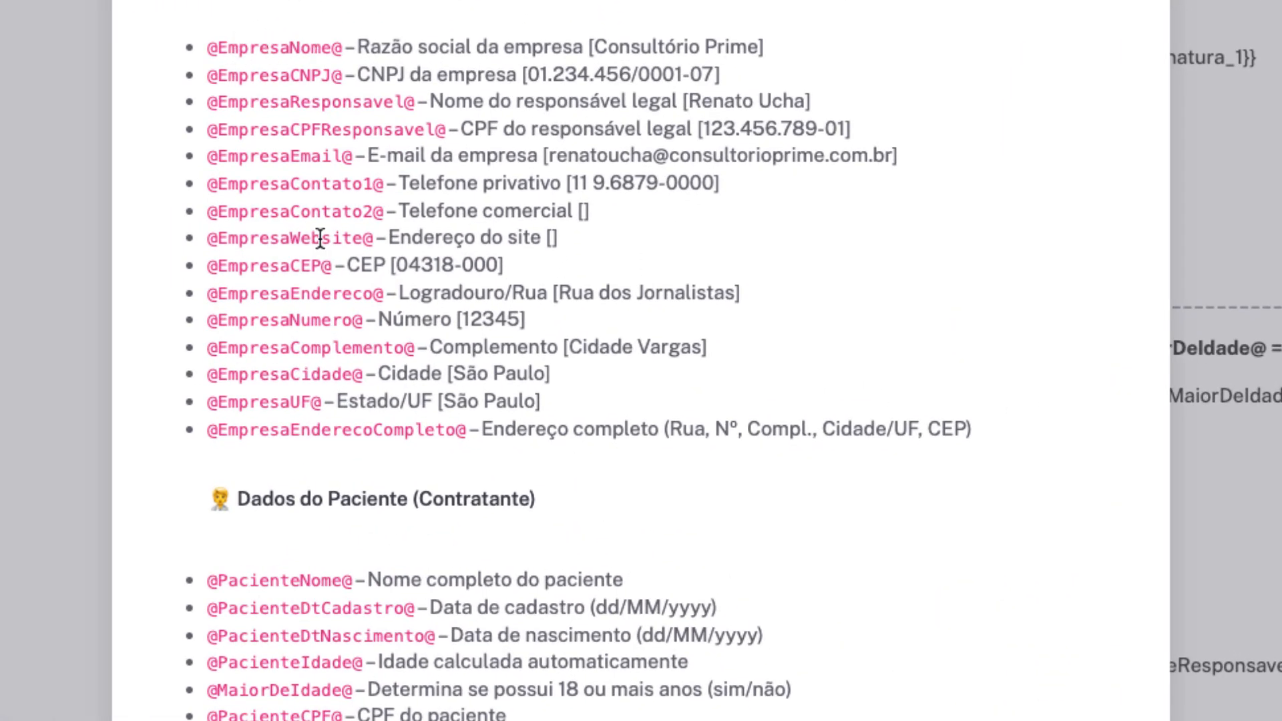
scroll(323, 314, down, 4)
double_click(271, 348)
scroll(310, 382, down, 3)
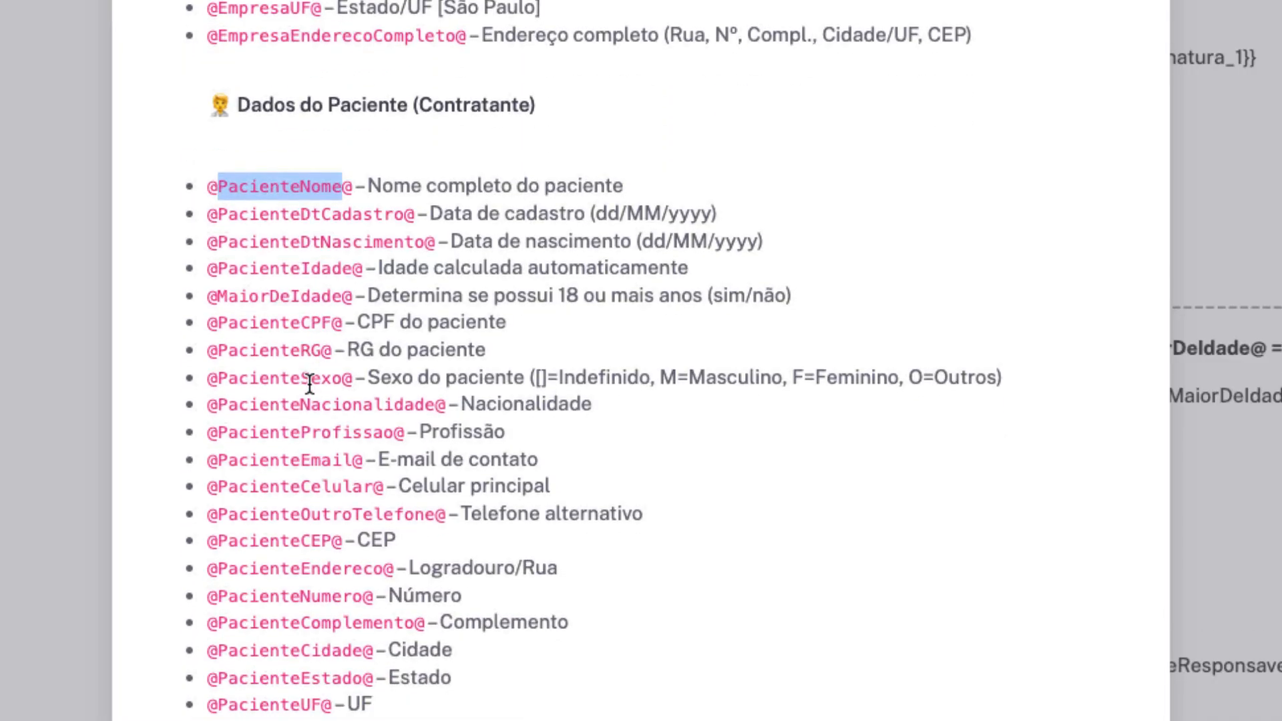
scroll(309, 383, down, 3)
double_click(287, 123)
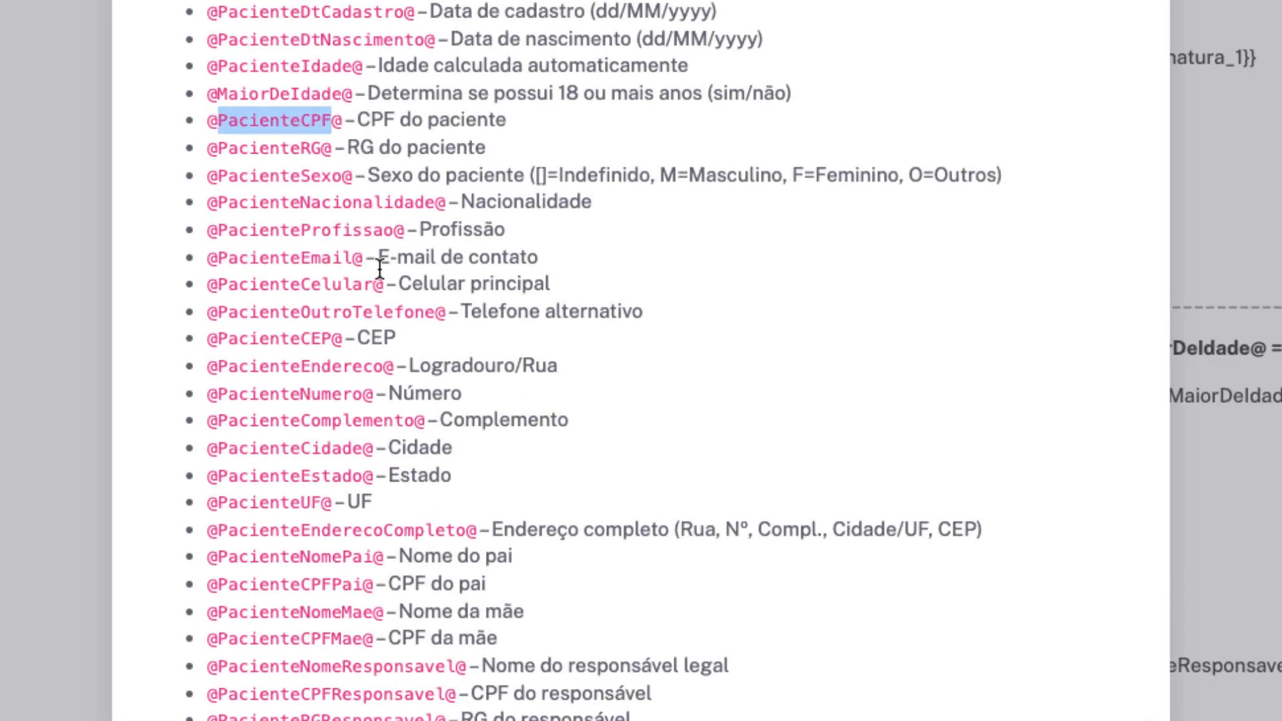
scroll(353, 433, down, 6)
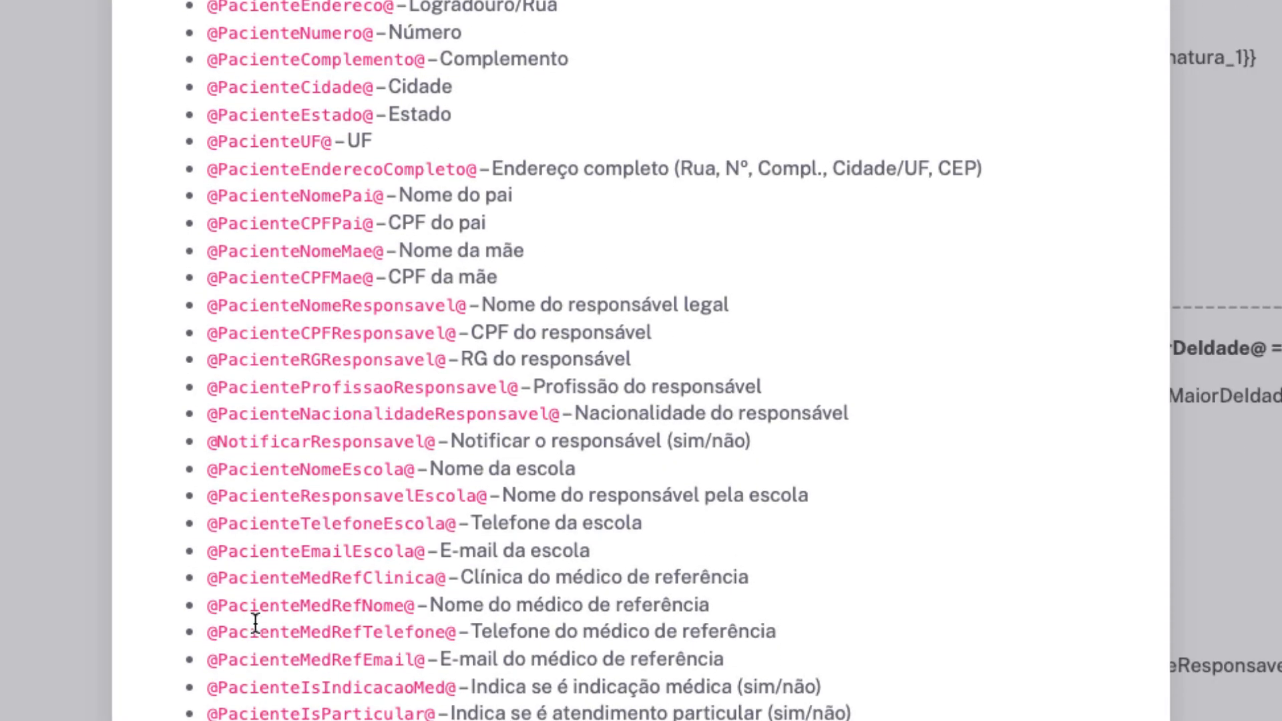
scroll(389, 619, down, 11)
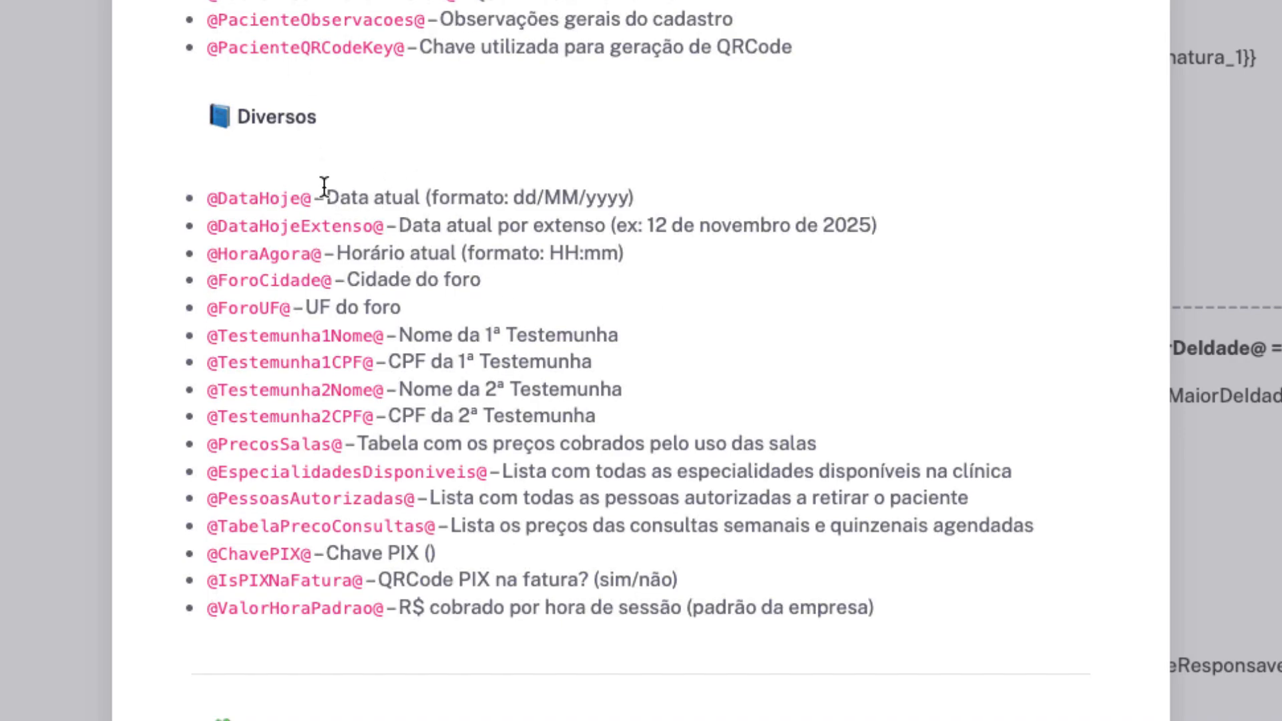
double_click(304, 337)
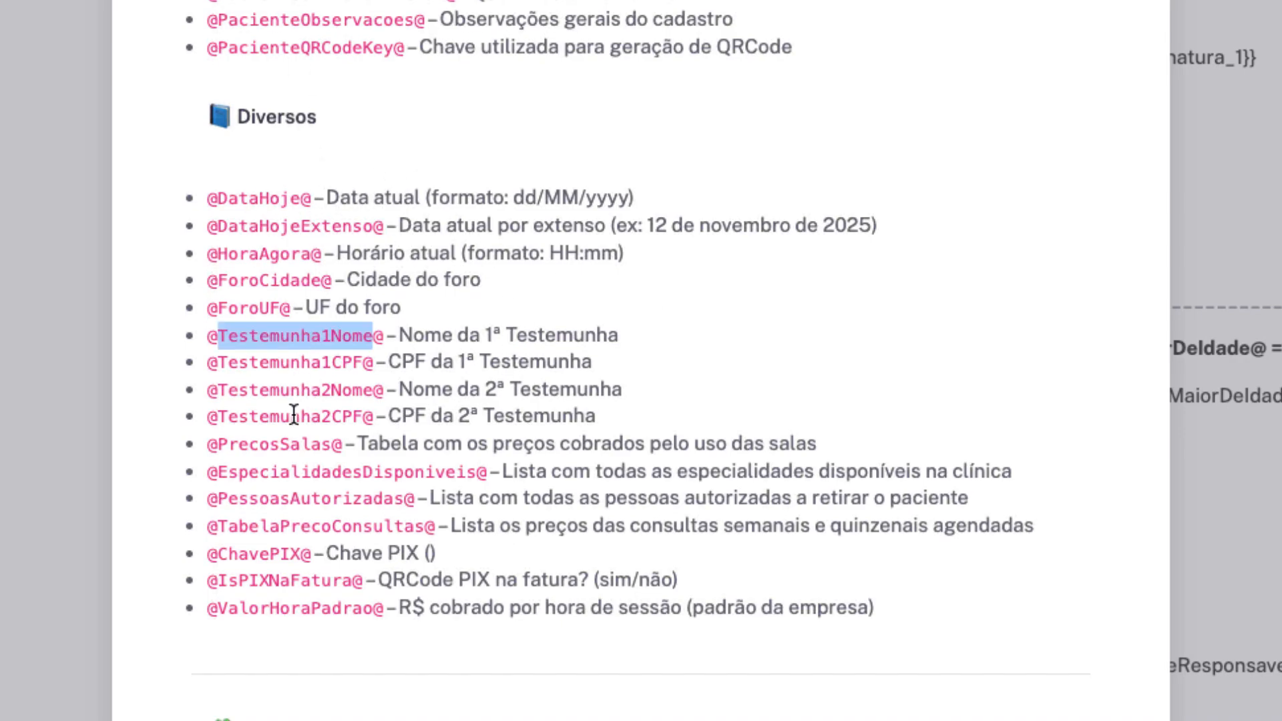
double_click(260, 553)
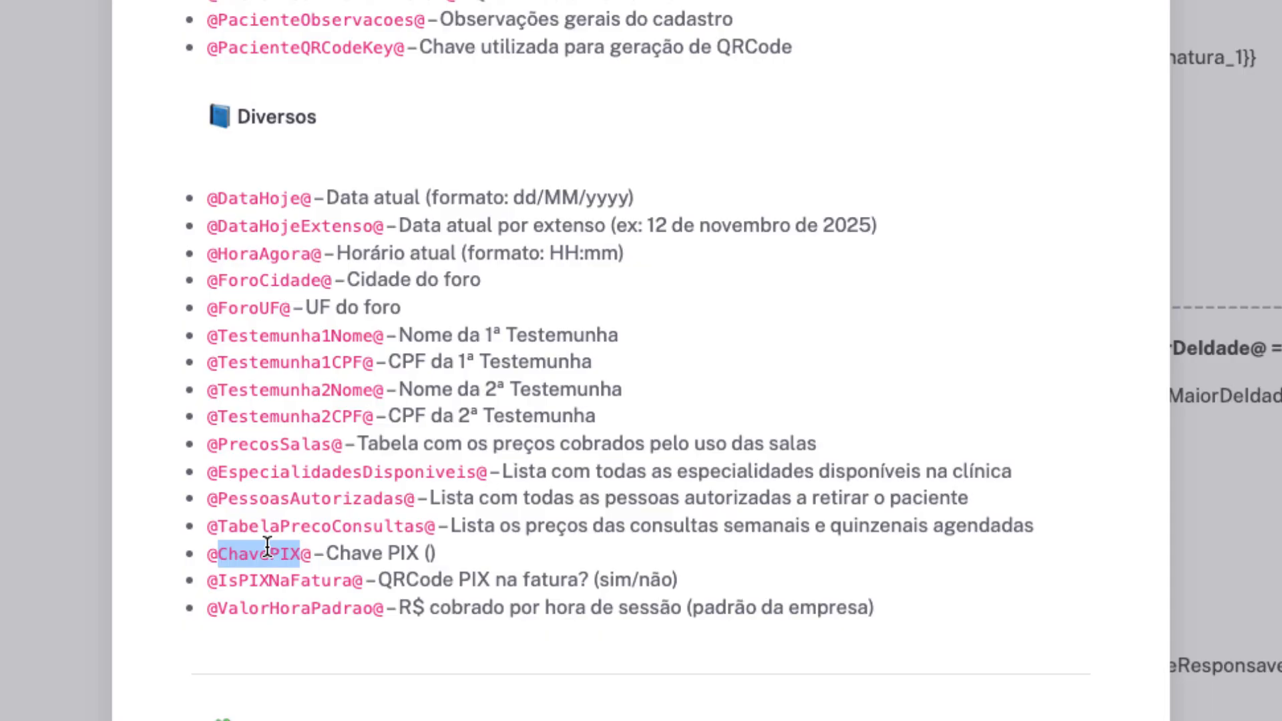
double_click(295, 445)
double_click(275, 609)
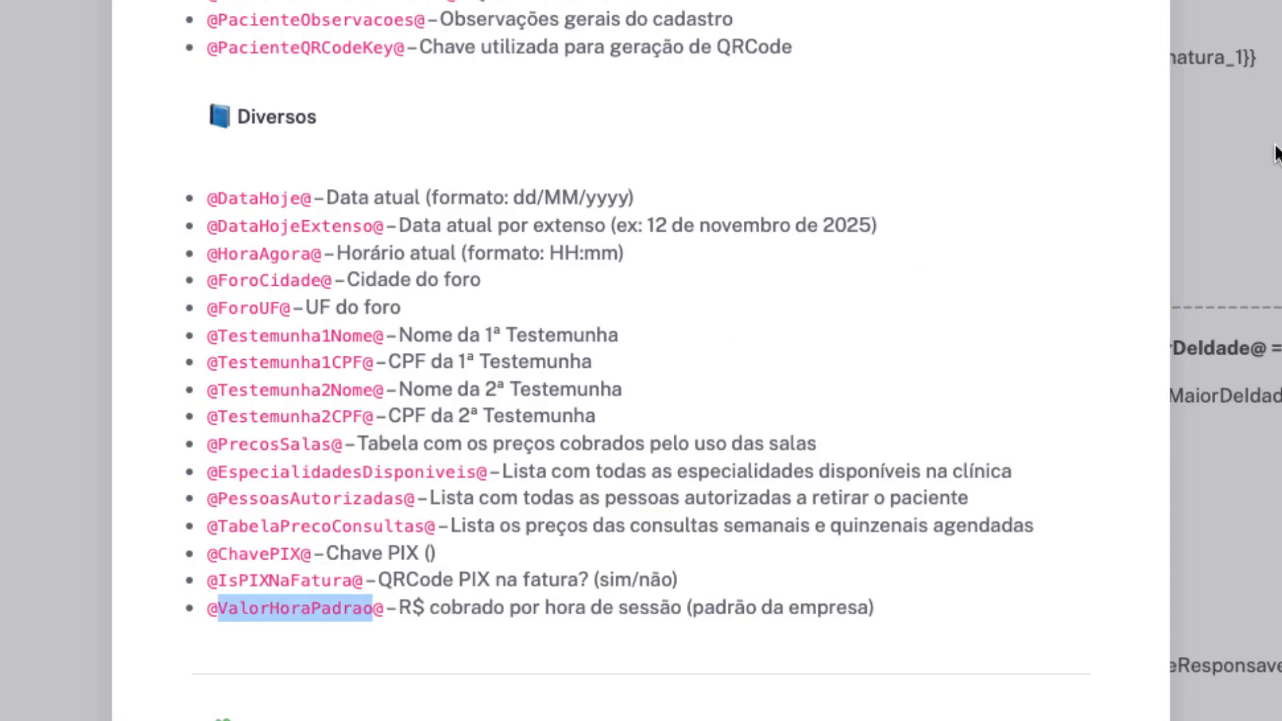
Review the FMTCPFCNPJ, MONEY, DATAEXTENSO, ENDERECO, #SE and #SEEXISTIR macros, then close the reference.
scroll(761, 246, down, 10)
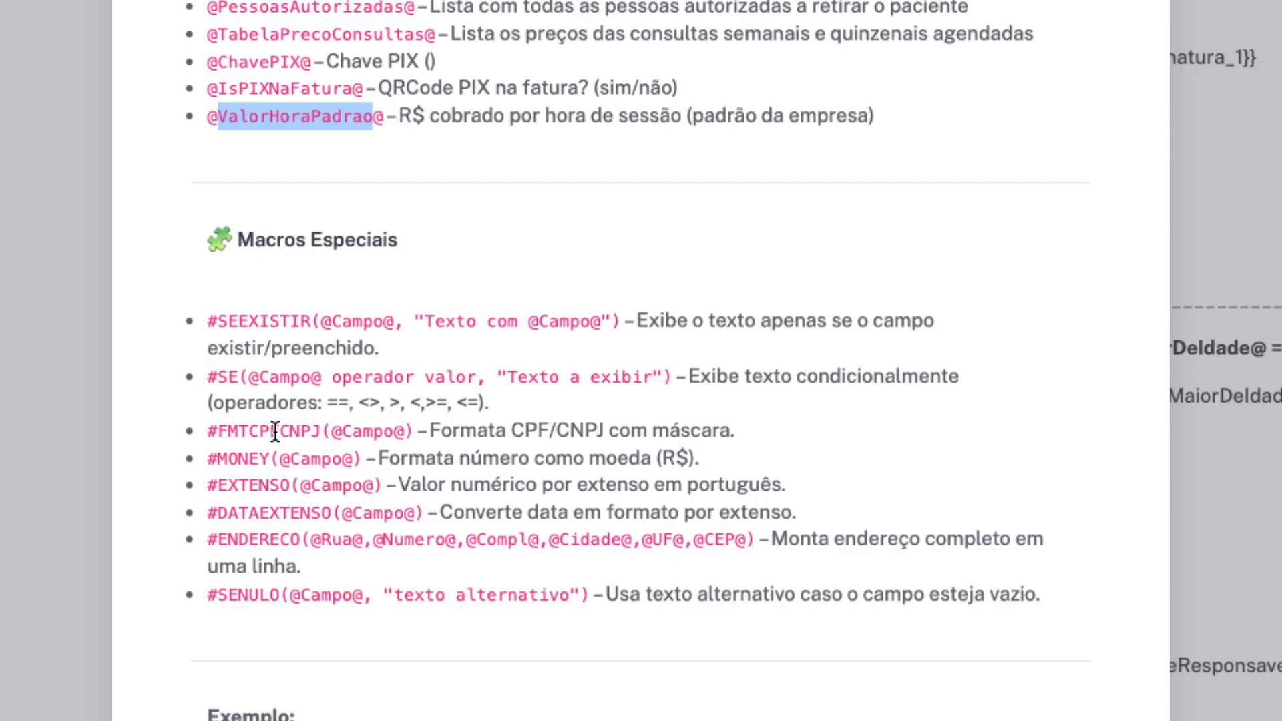
double_click(275, 431)
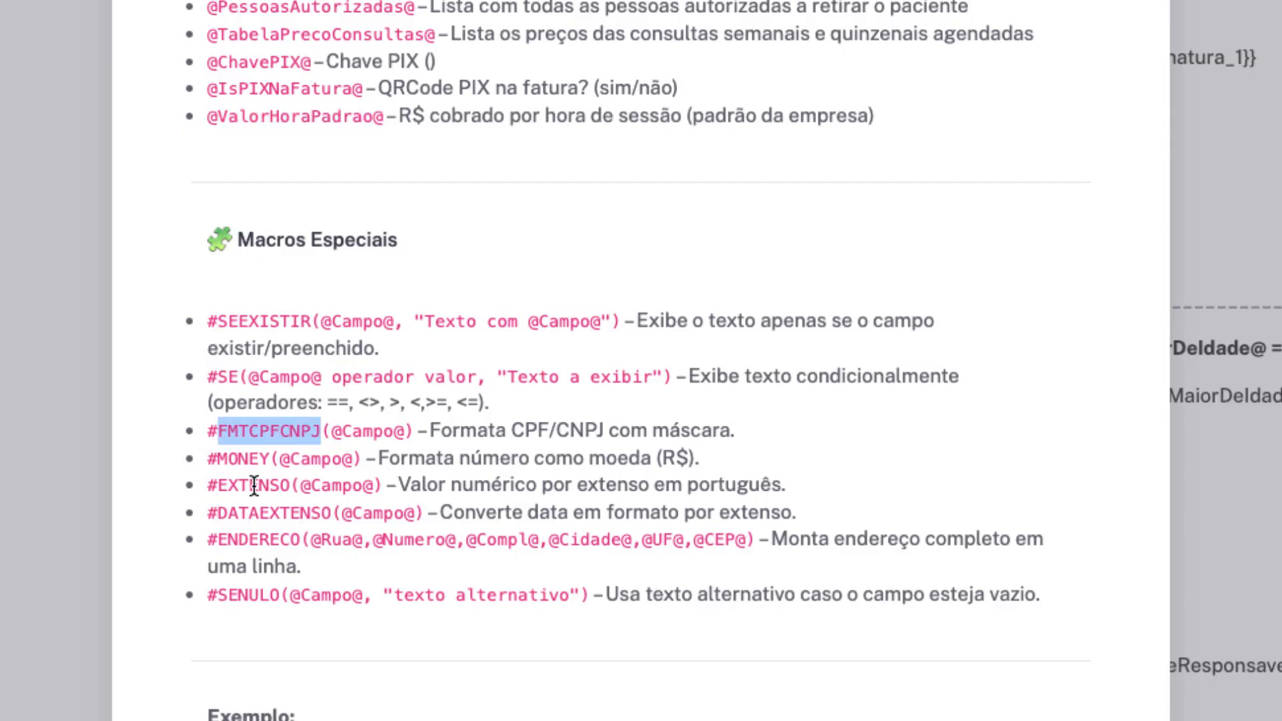
double_click(255, 460)
double_click(269, 502)
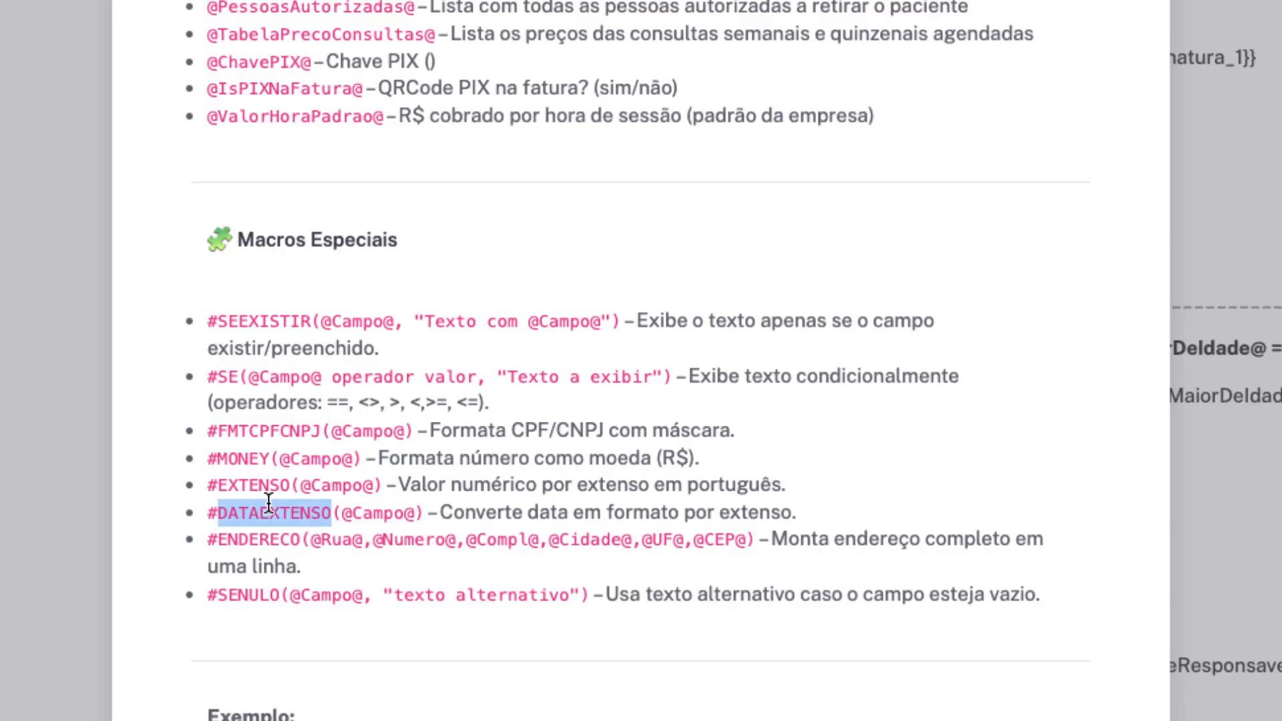
double_click(265, 538)
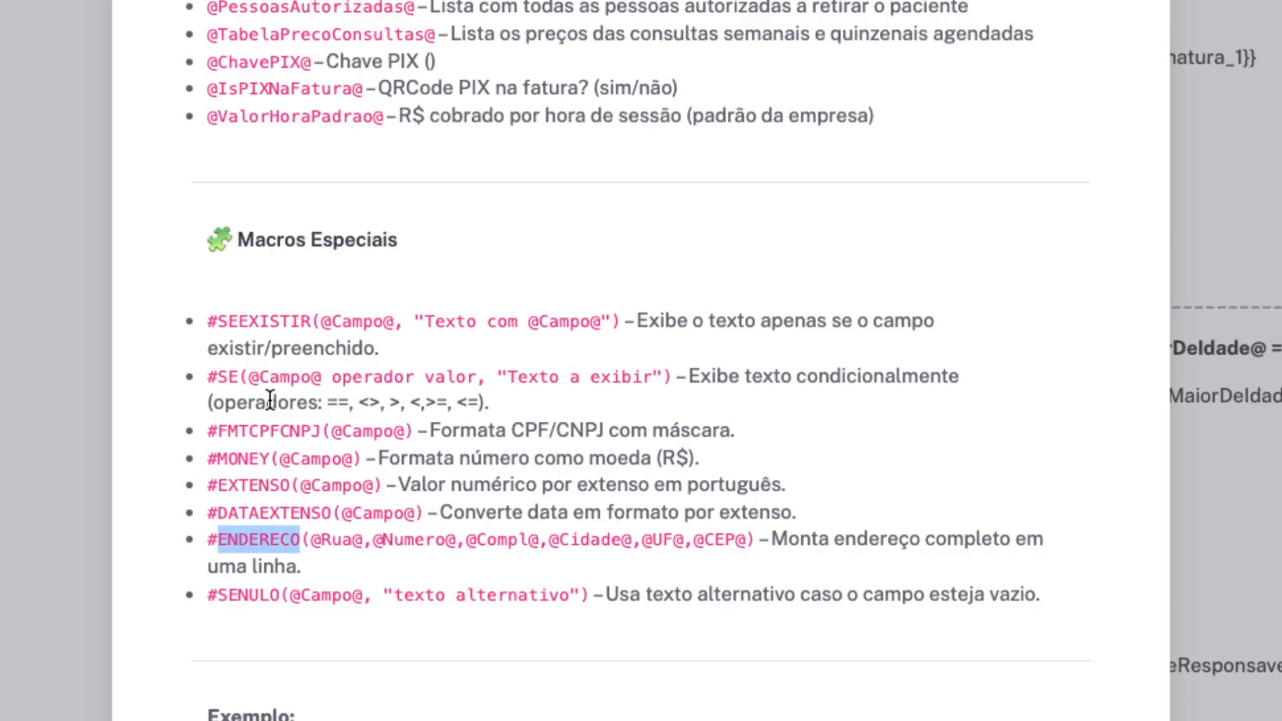
drag(211, 373, 280, 377)
drag(216, 320, 353, 319)
click(525, 275)
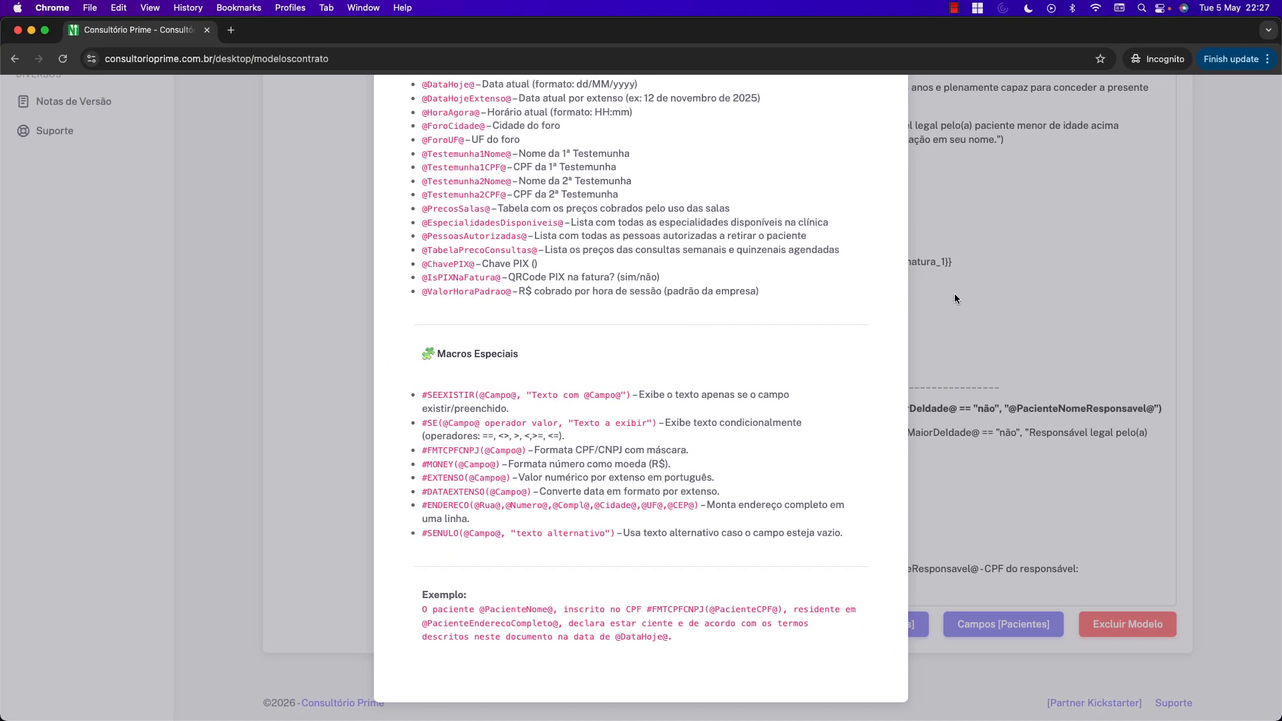
click(1258, 123)
scroll(916, 309, up, 20)
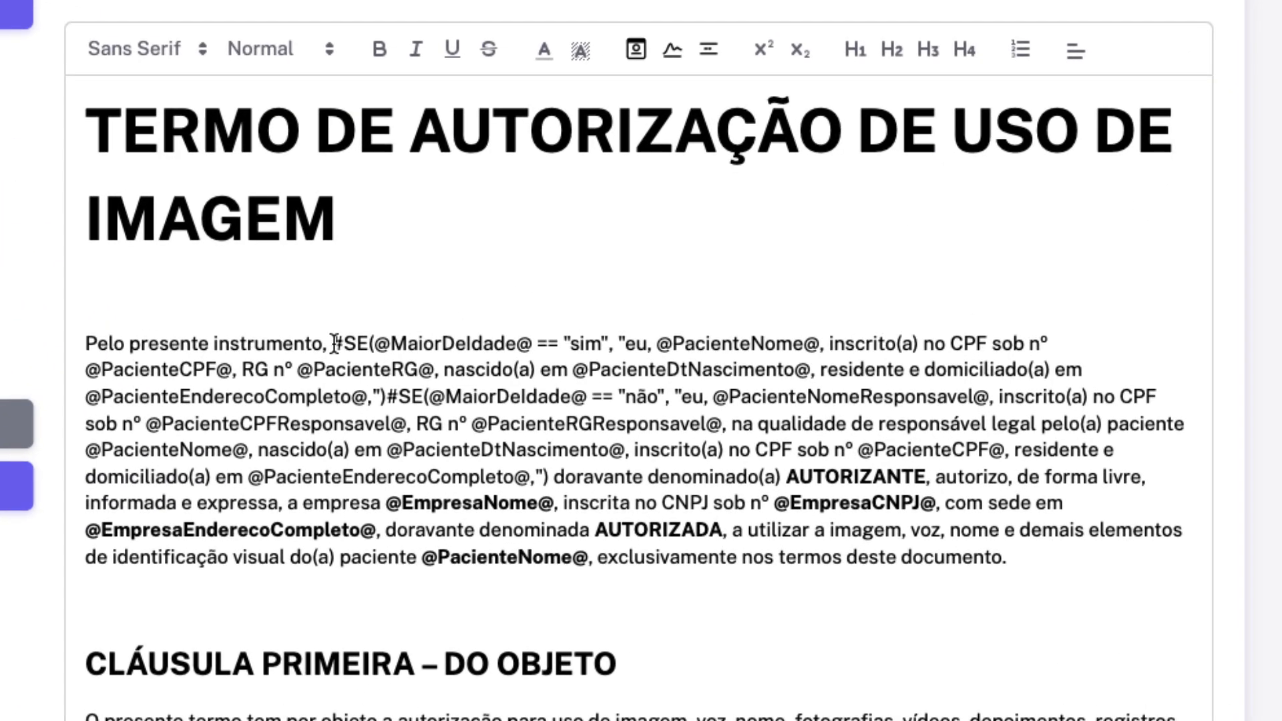
drag(333, 343, 1057, 343)
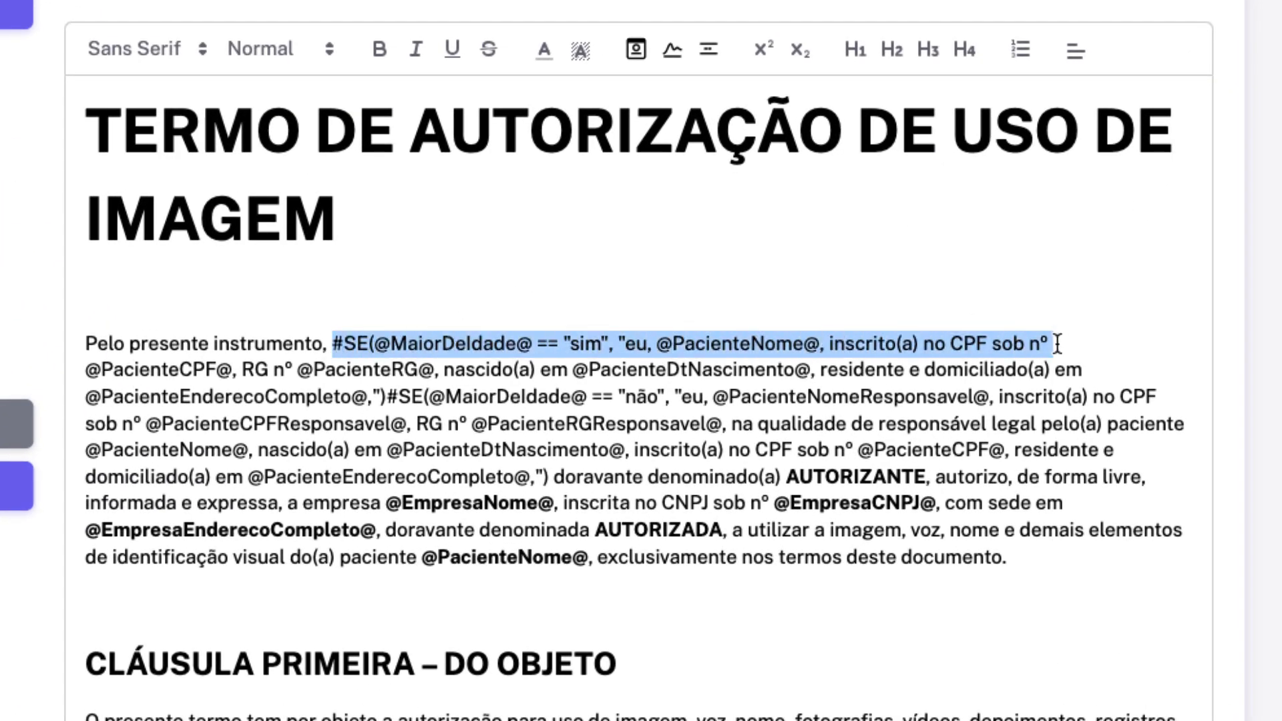
drag(390, 397, 1003, 391)
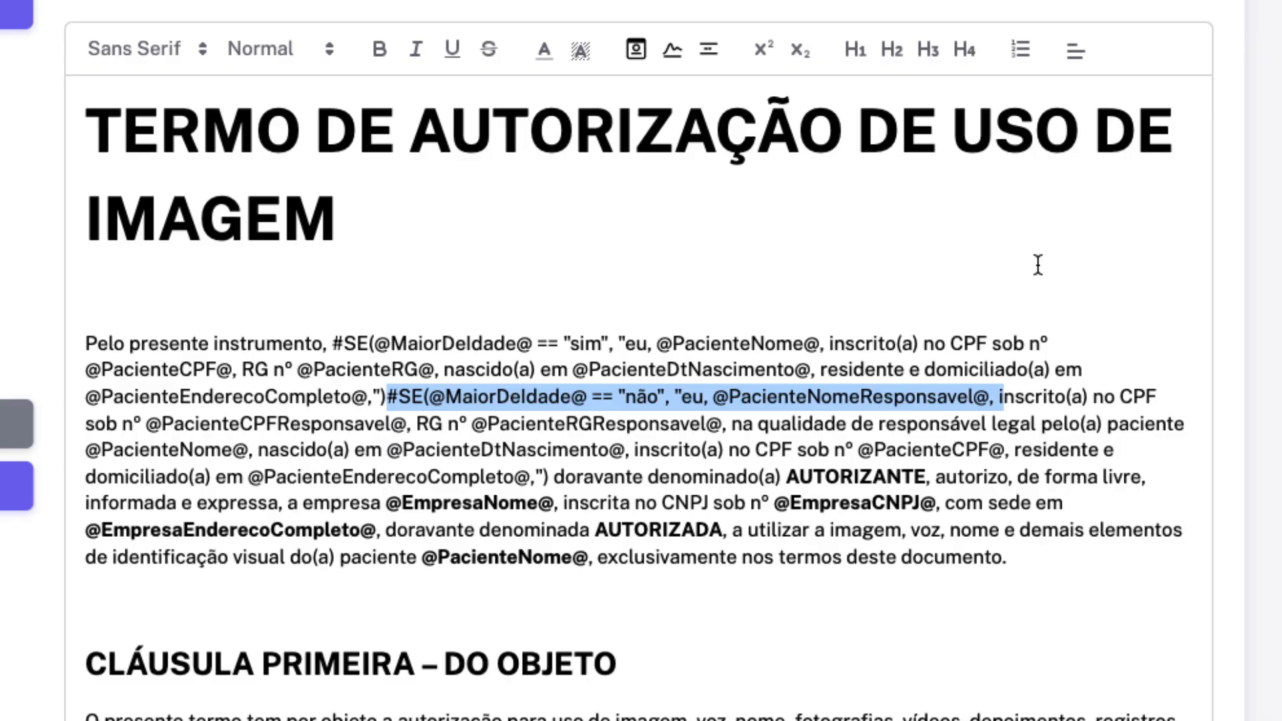
scroll(773, 347, down, 20)
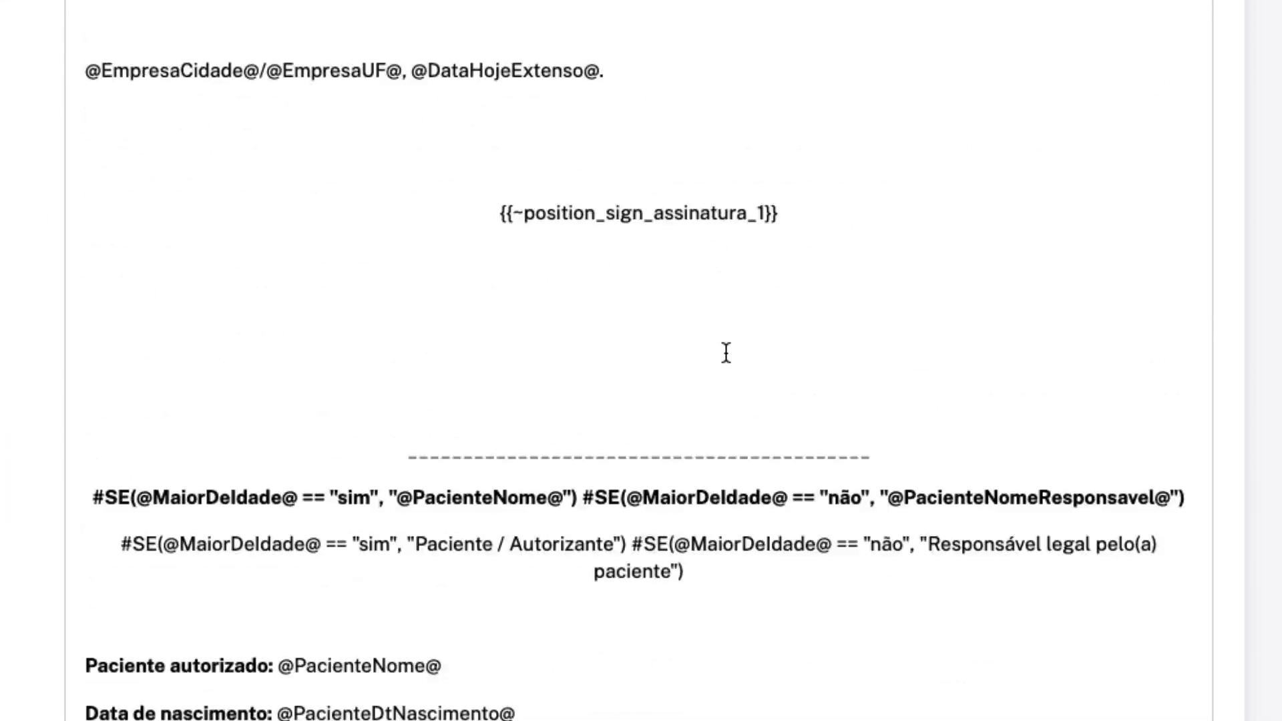
scroll(727, 352, up, 10)
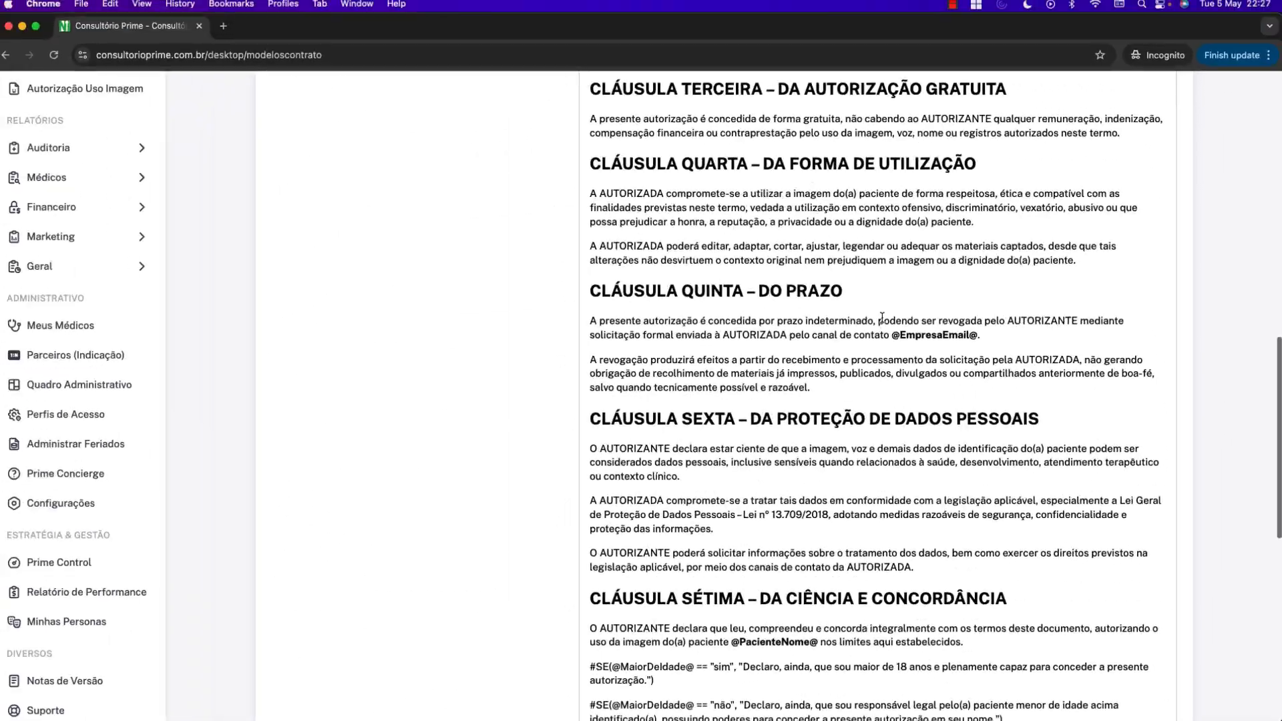
scroll(881, 318, up, 15)
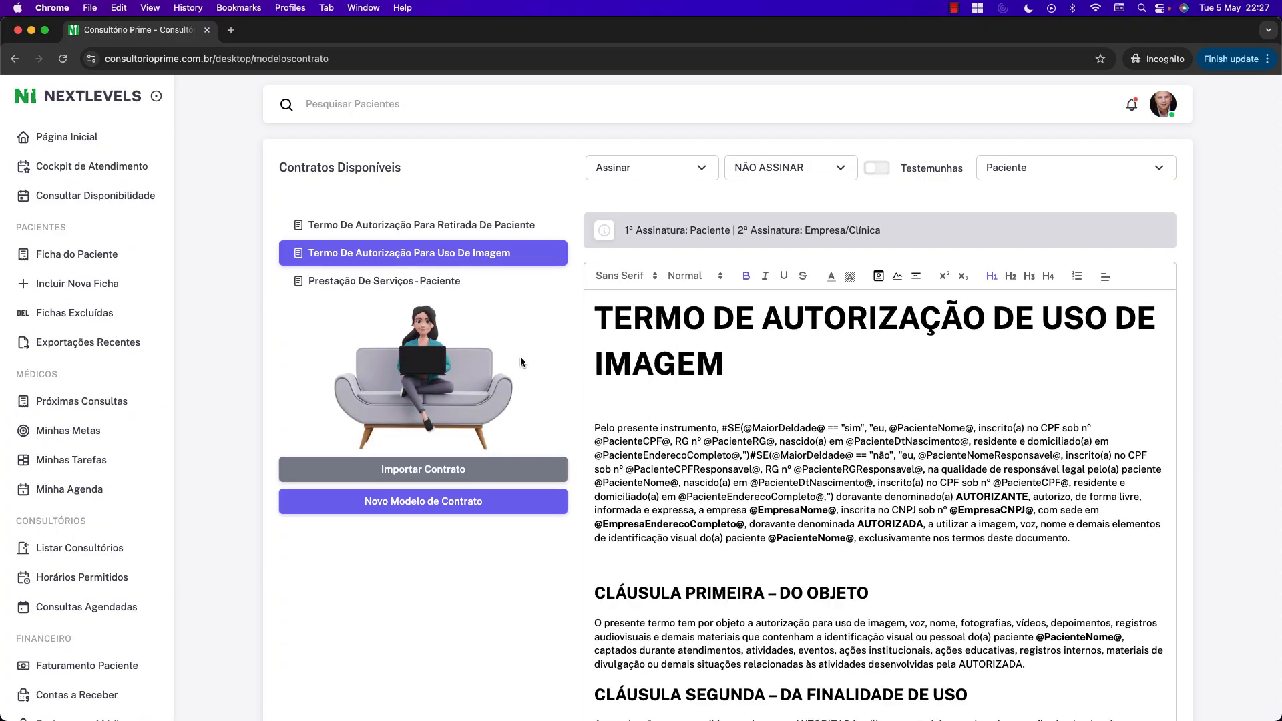
Scroll to the Gestão de Contratos settings card and select the validation option label.
scroll(121, 398, down, 20)
scroll(122, 399, up, 10)
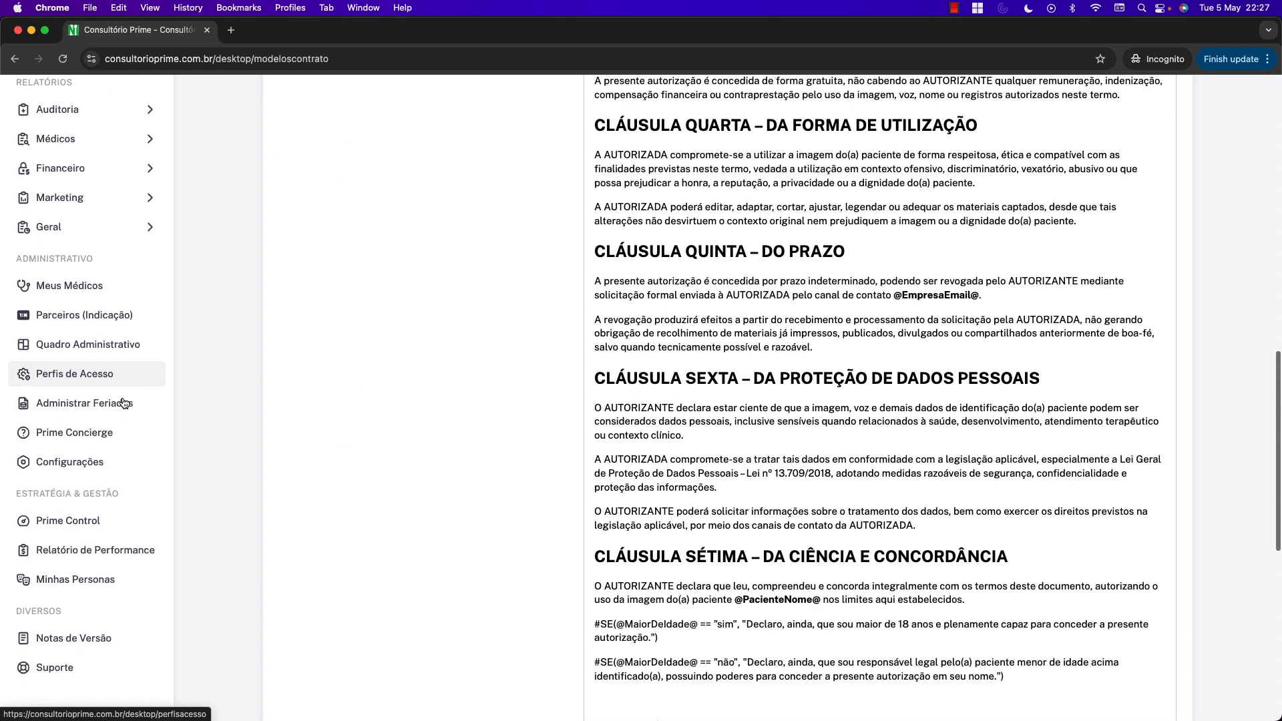
scroll(124, 403, down, 1)
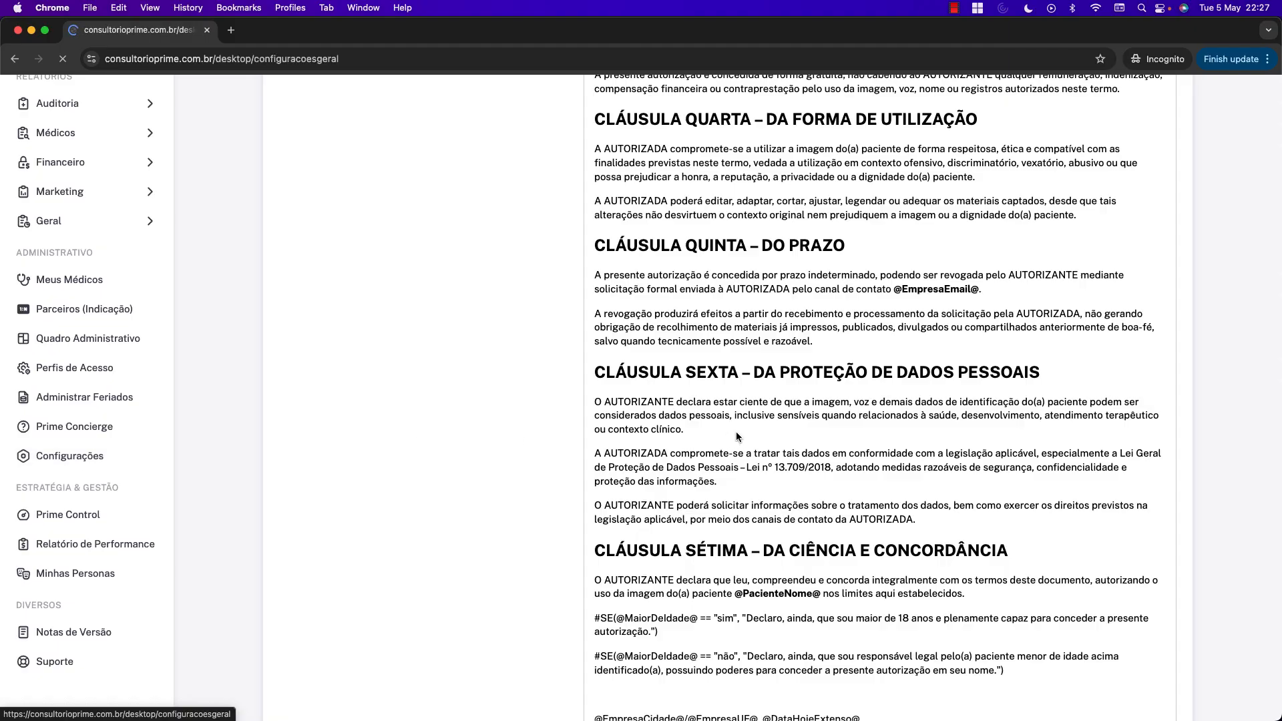
scroll(742, 411, down, 15)
scroll(742, 411, up, 4)
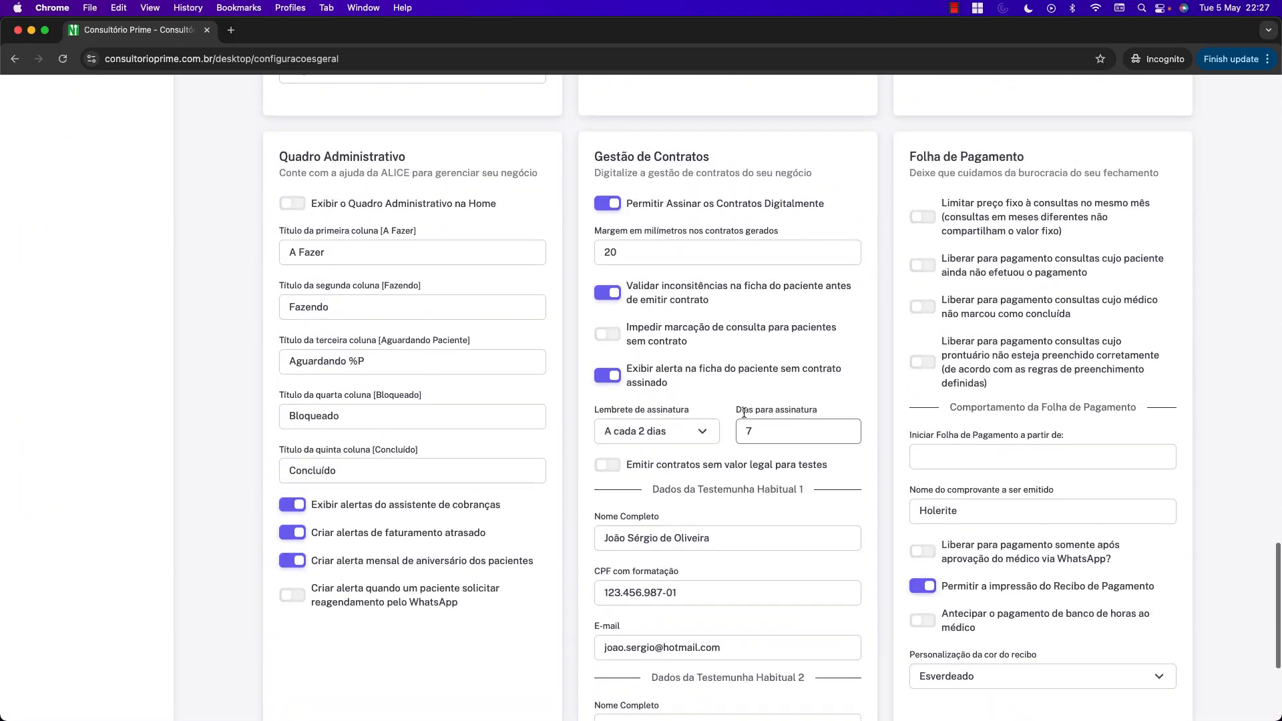
drag(710, 302, 625, 287)
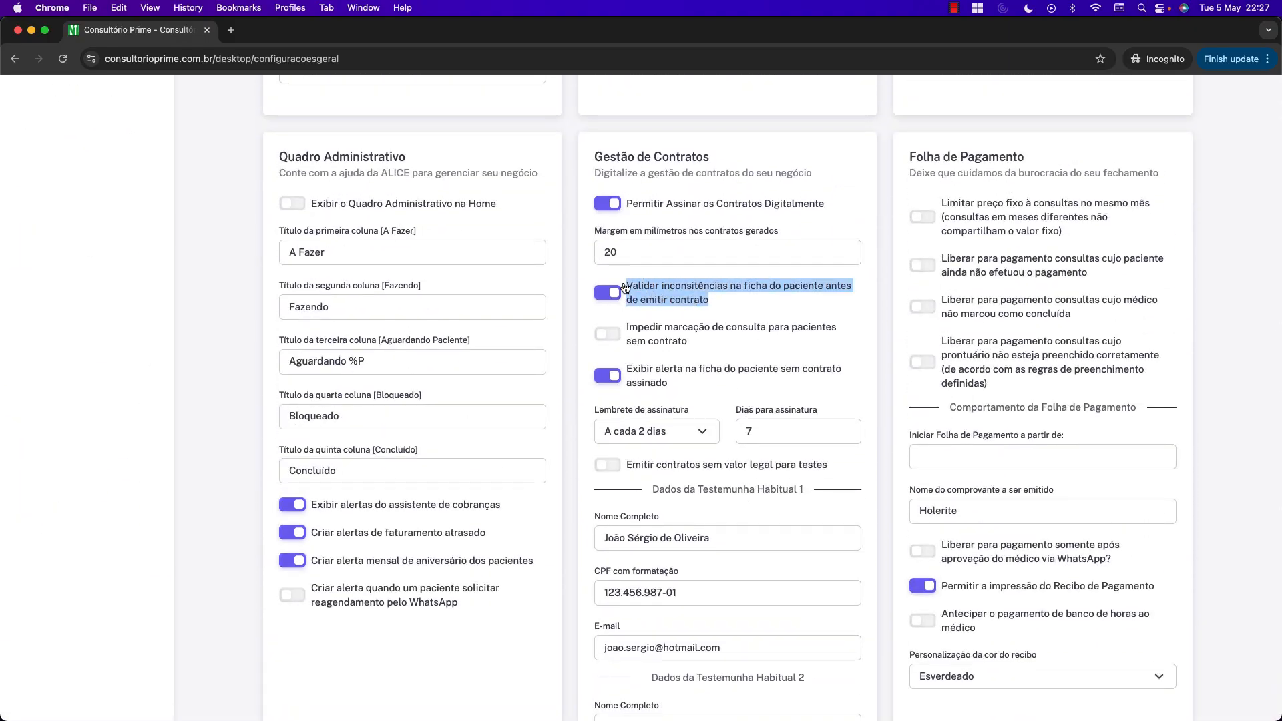
scroll(508, 361, up, 20)
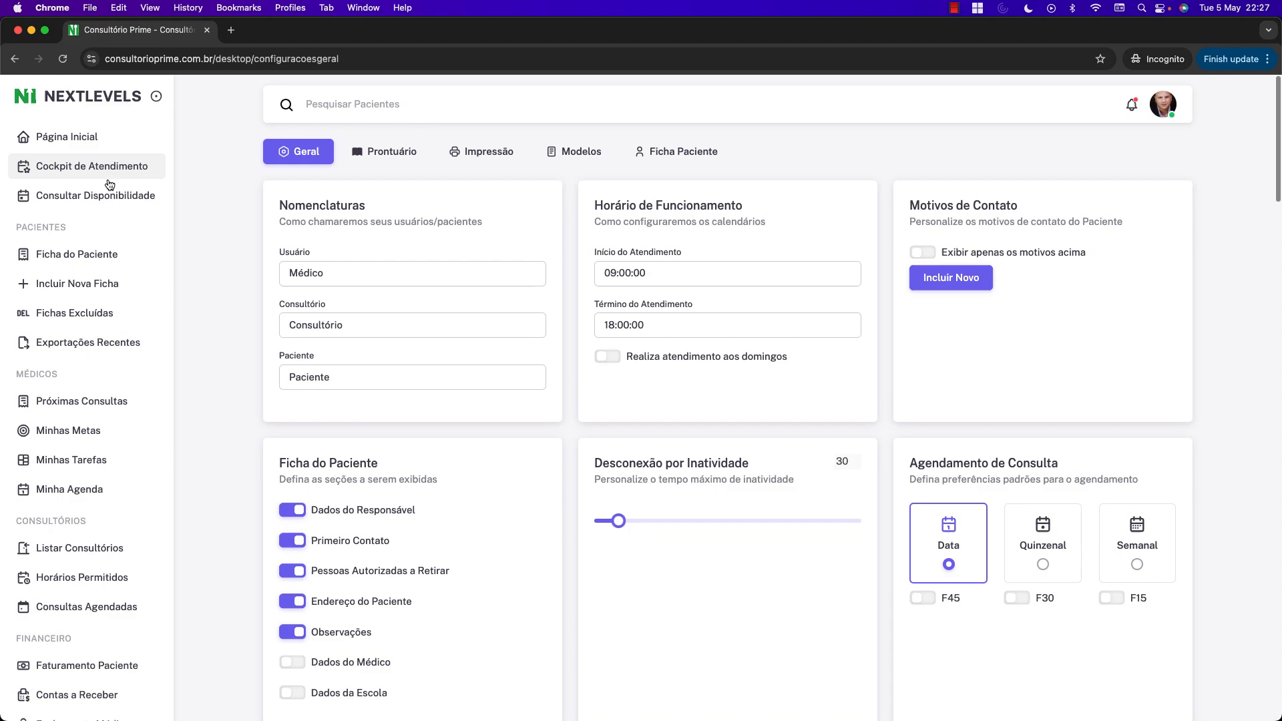
Open a patient's record from Ficha do Paciente and start a new contract.
click(93, 254)
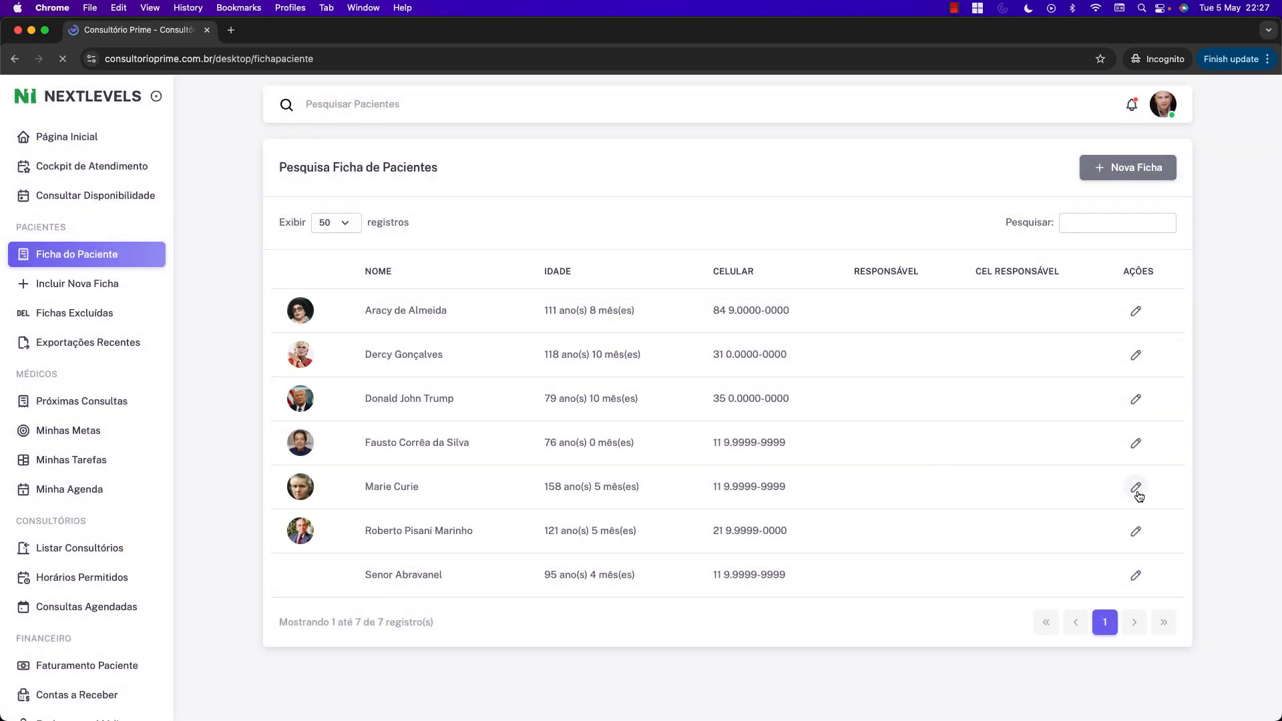
click(1136, 487)
scroll(576, 437, down, 10)
scroll(575, 438, down, 3)
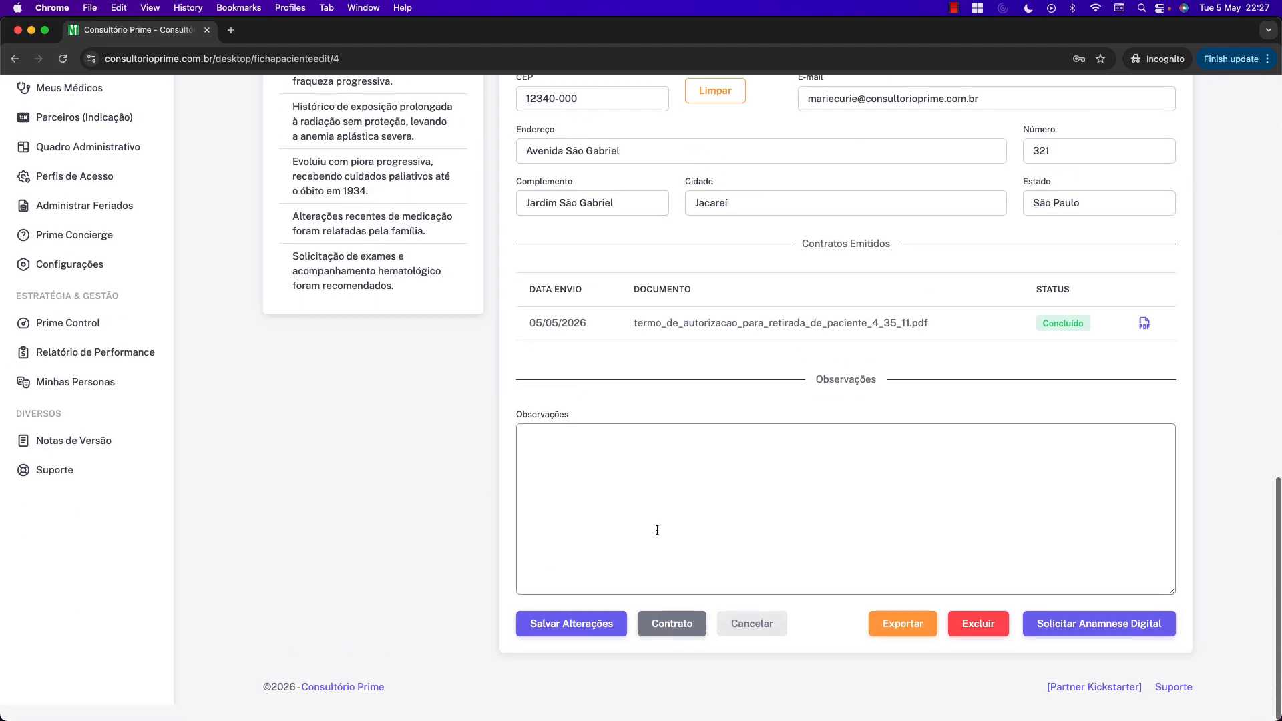
click(672, 639)
Try generating 'Prestação de Serviços - Paciente [+]' and dismiss the missing-witness alert.
click(421, 175)
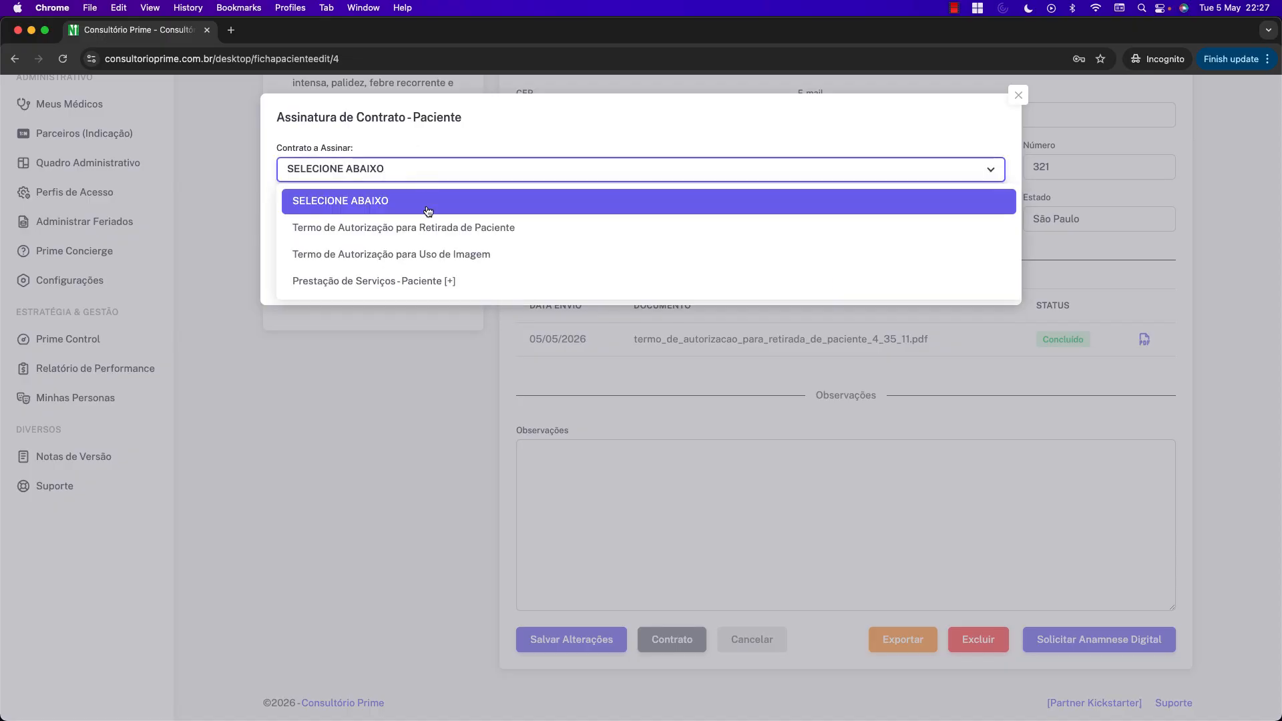
click(449, 283)
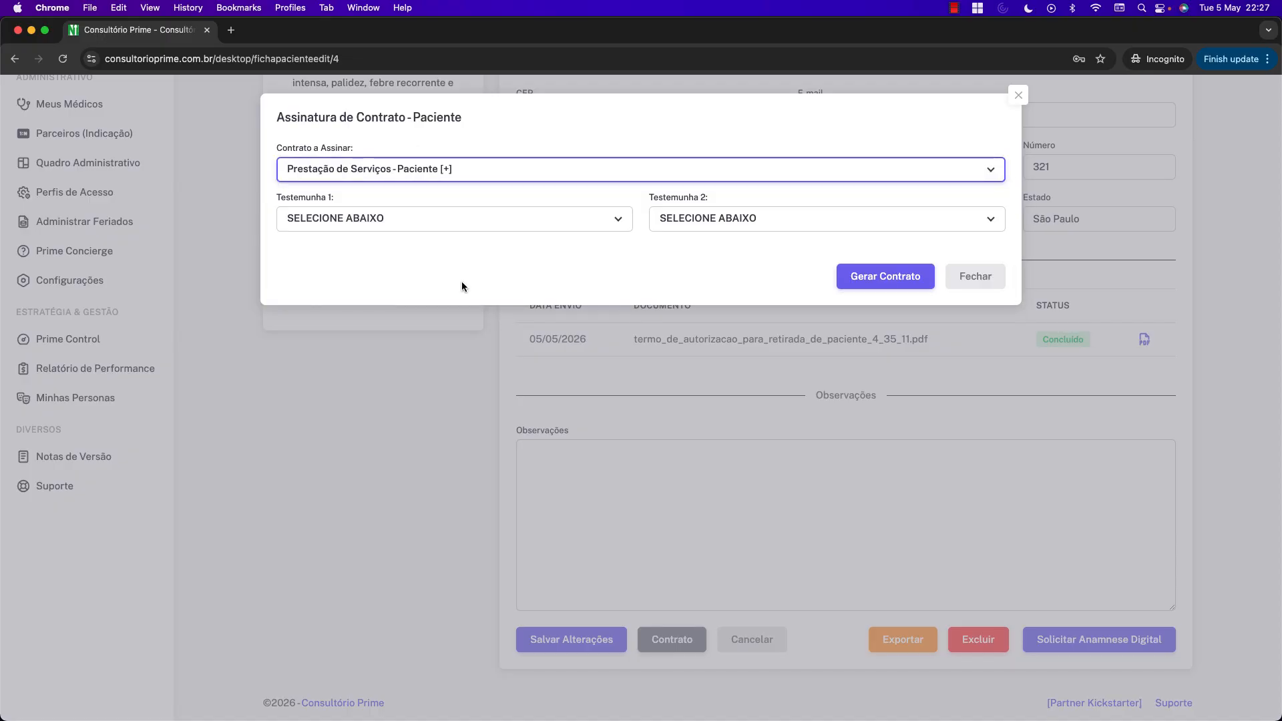
click(835, 276)
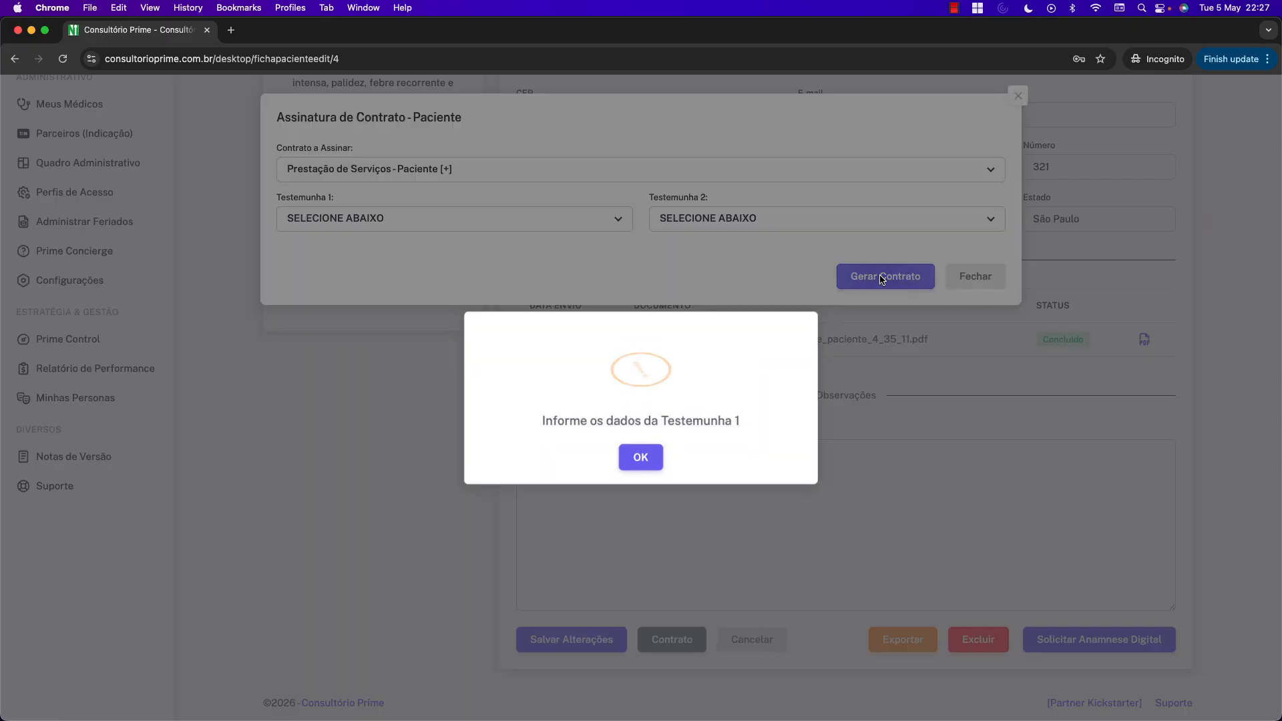
click(641, 454)
Generate the 'Termo de Autorização para Retirada de Paciente' contract instead.
click(531, 175)
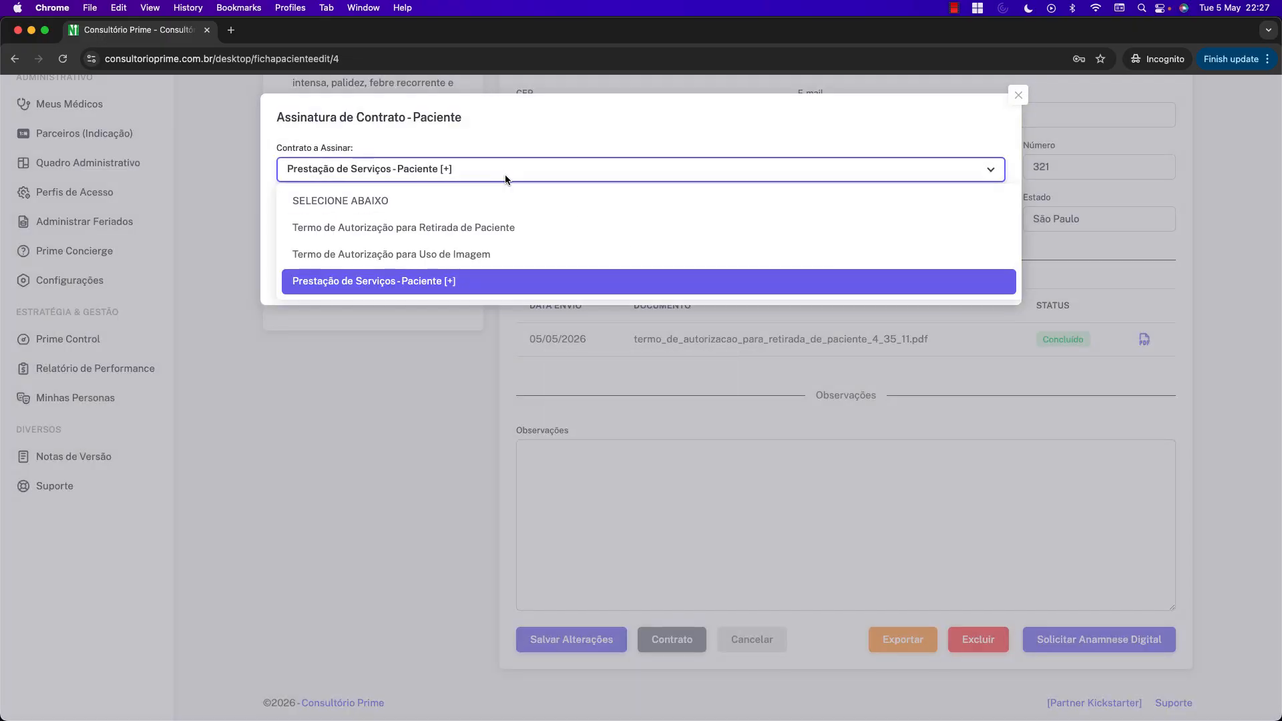
click(507, 229)
click(876, 275)
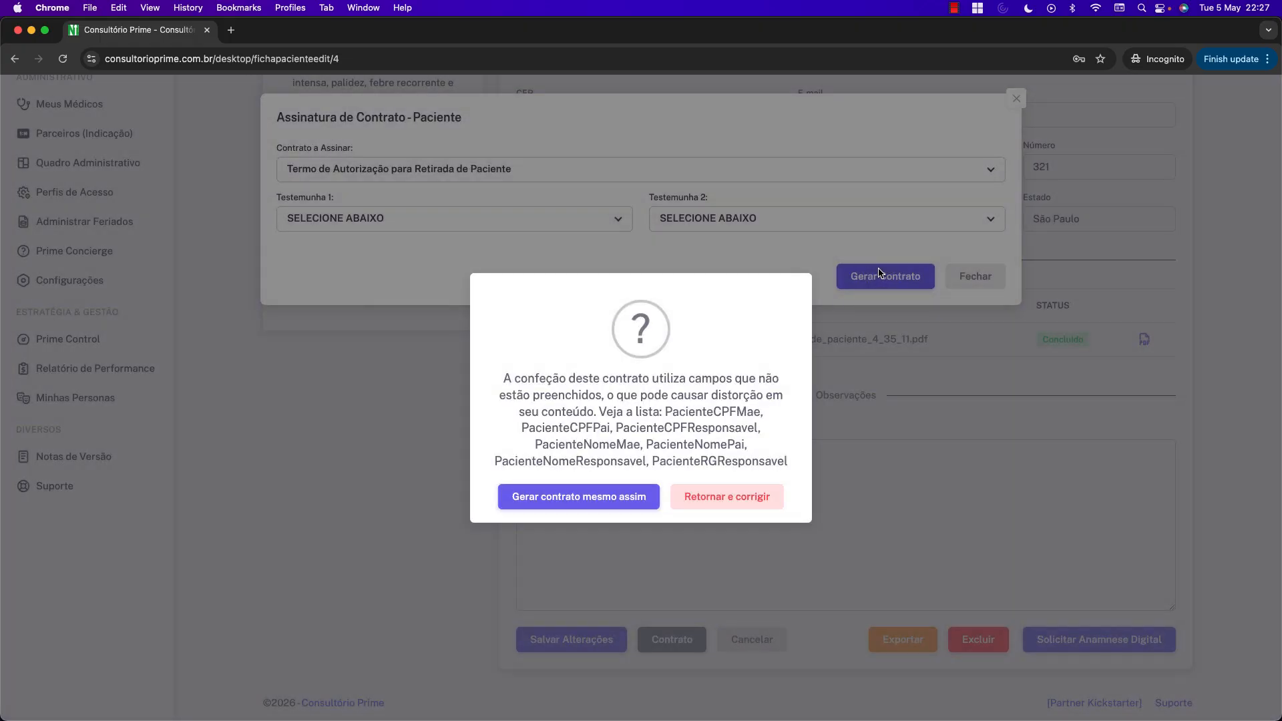
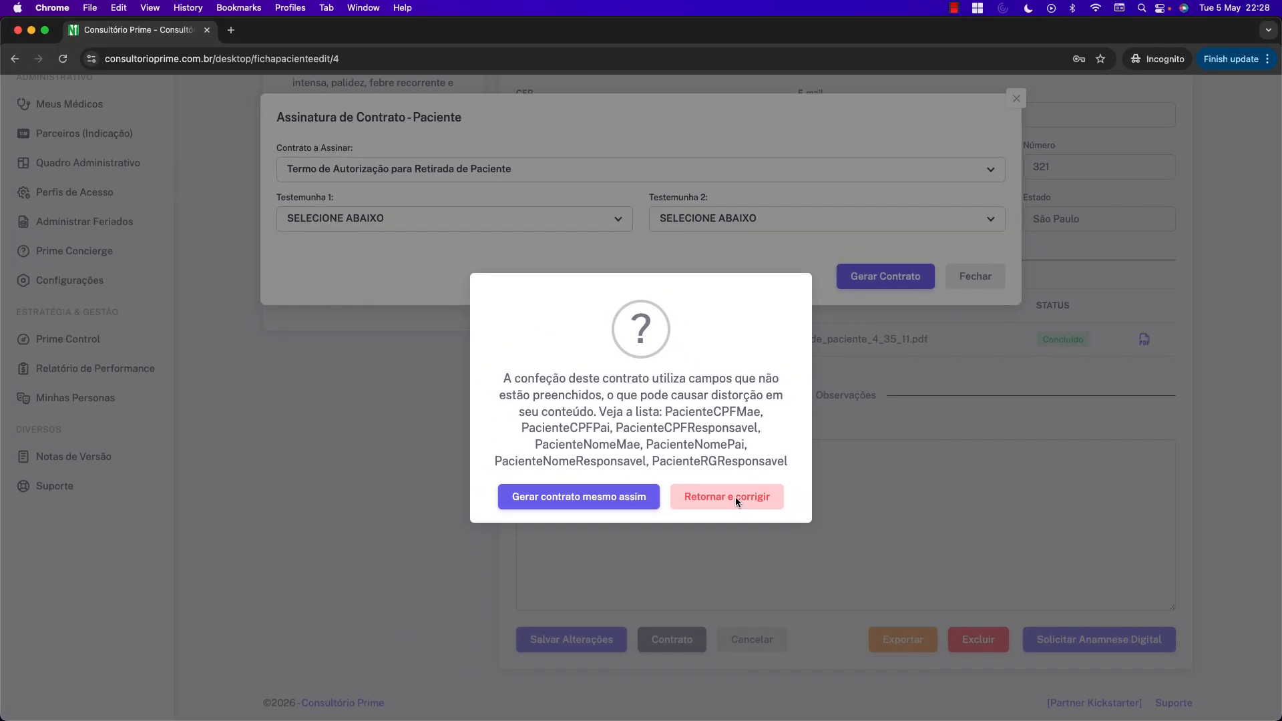
Return to the patient form, delete the patient's e-mail address, and save the details.
click(834, 551)
scroll(968, 383, up, 5)
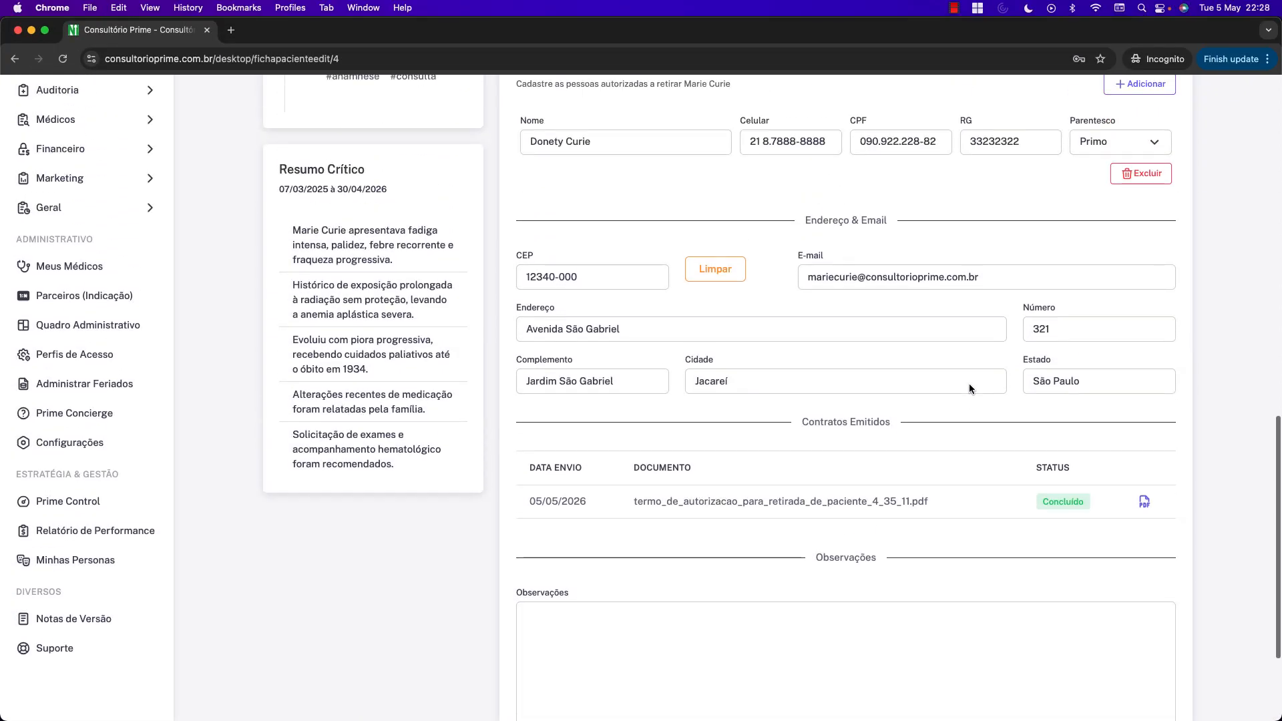
drag(990, 276, 780, 274)
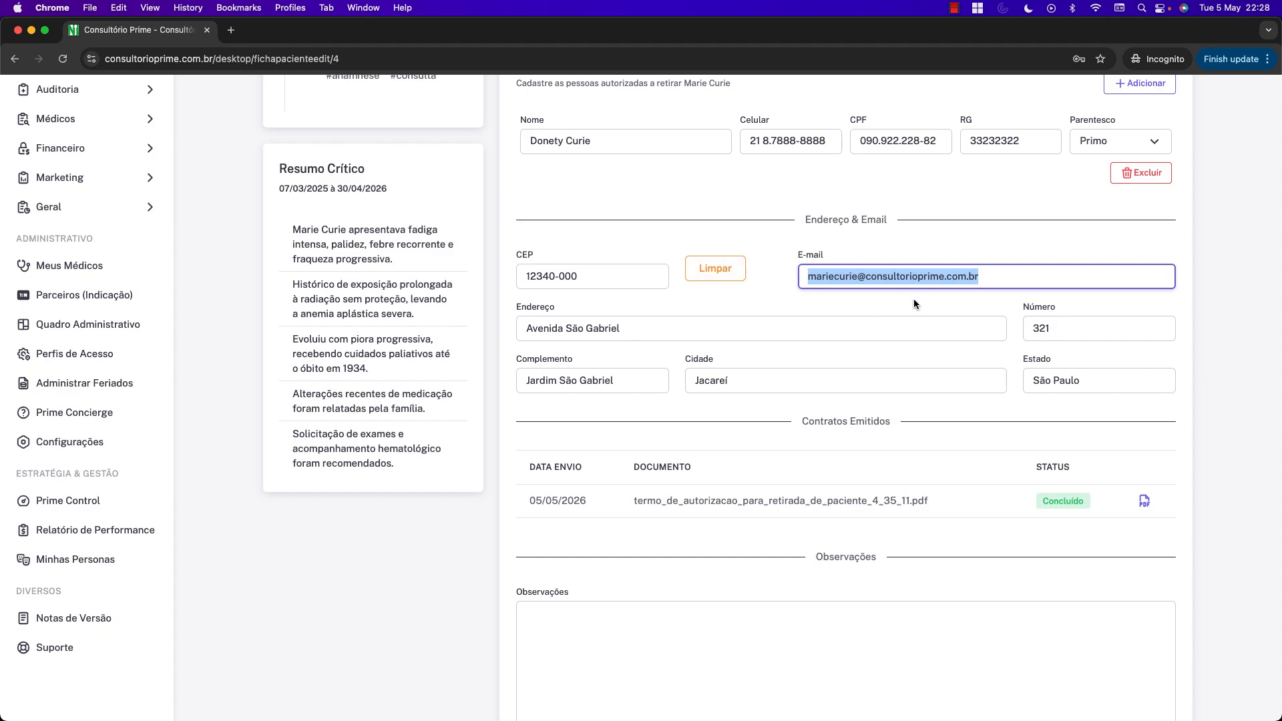
scroll(916, 309, up, 12)
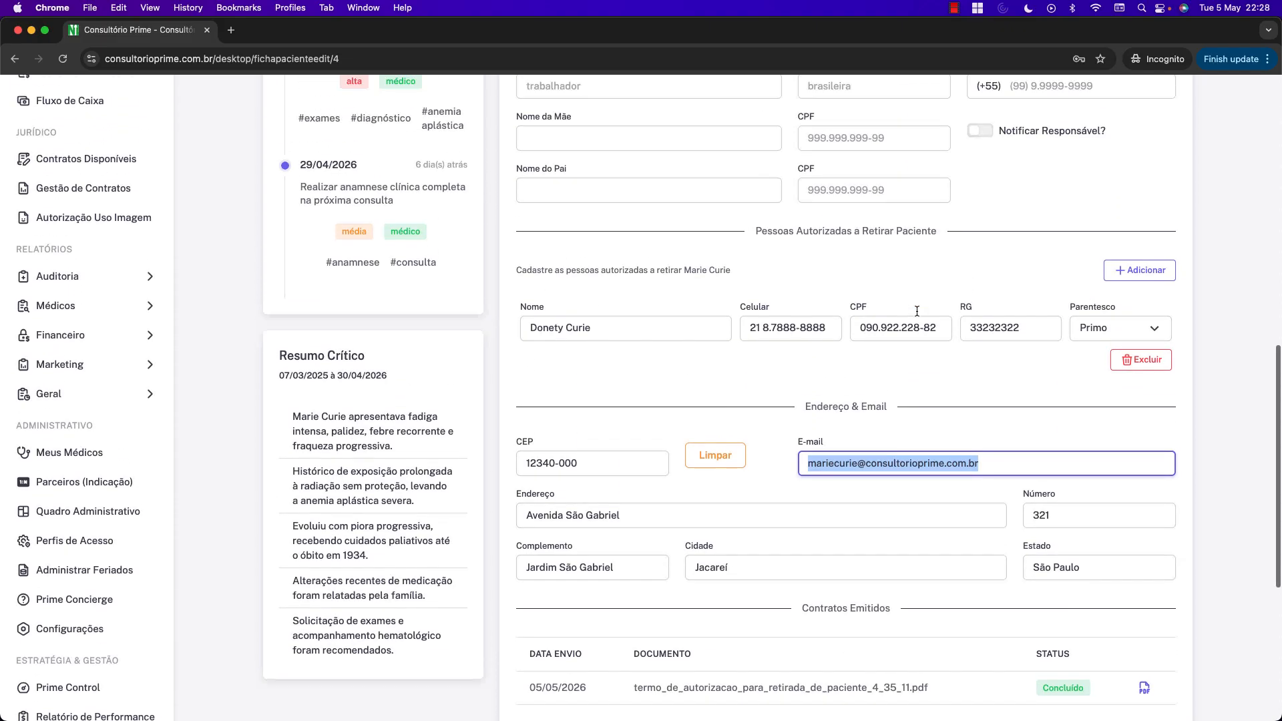
scroll(915, 310, up, 11)
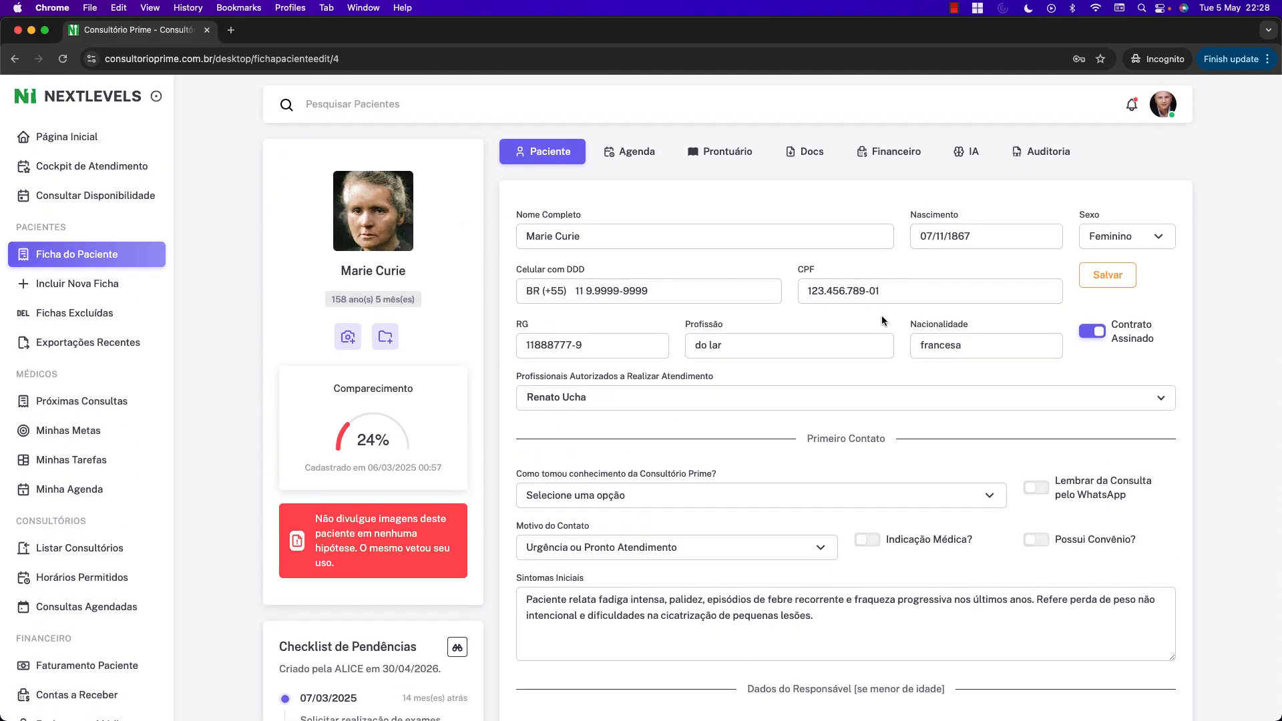
scroll(881, 315, down, 20)
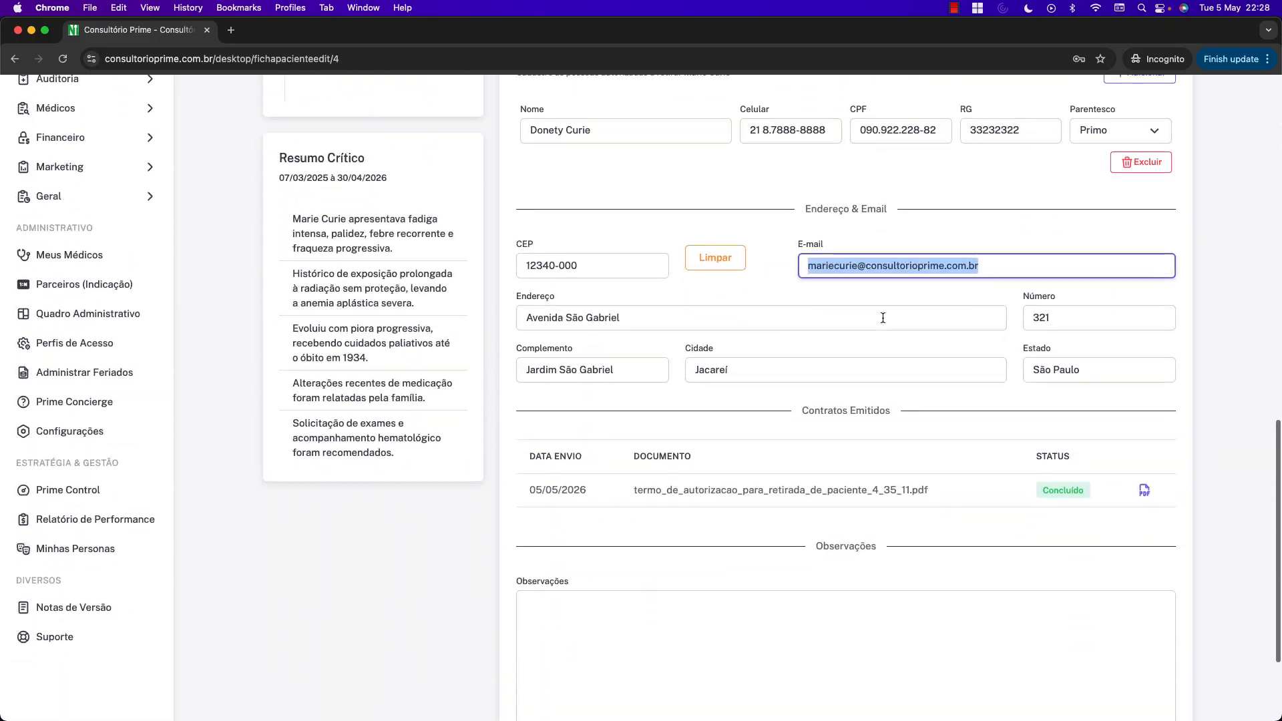
scroll(883, 318, up, 1)
key(BackSpace)
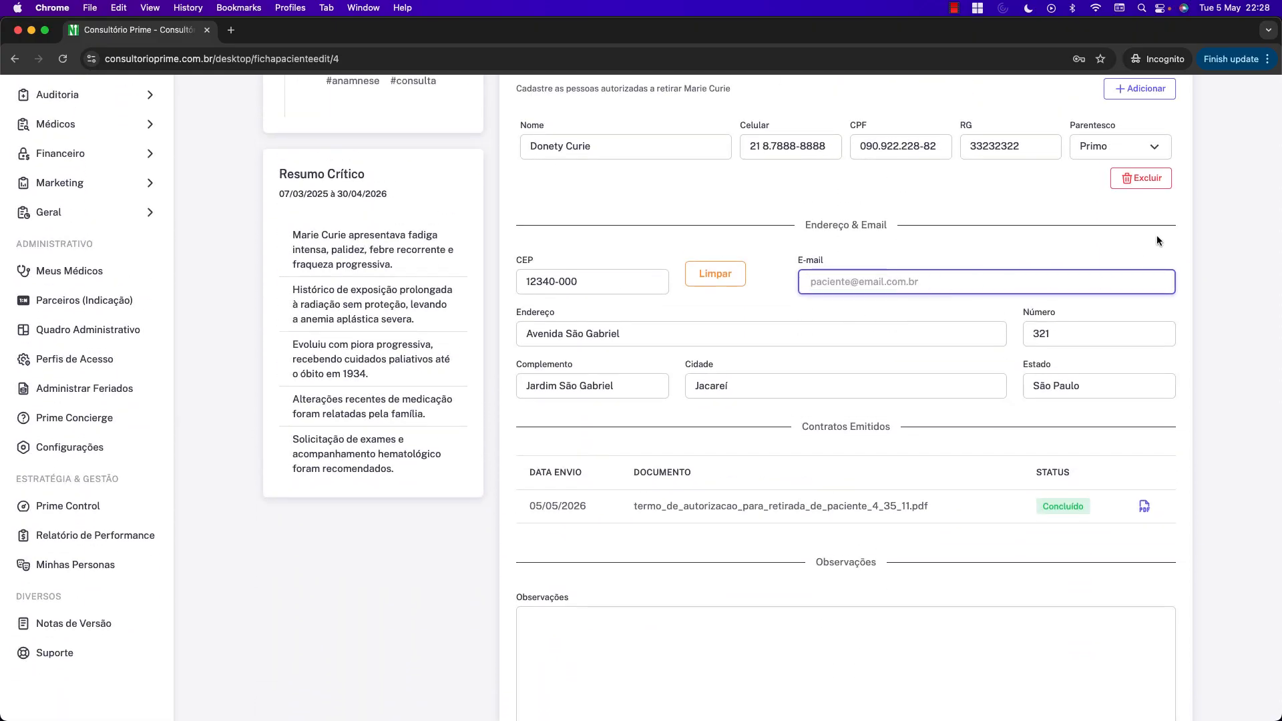
scroll(1156, 240, up, 20)
click(1106, 274)
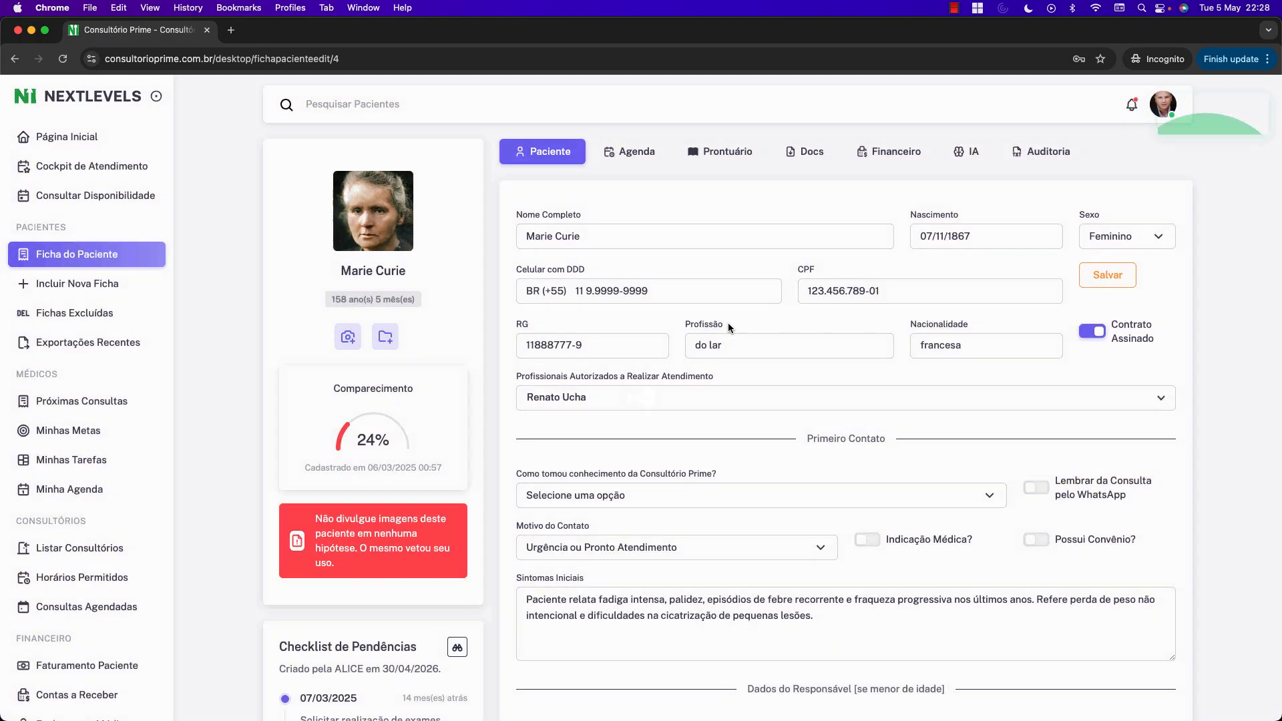
scroll(727, 326, down, 20)
Save the record changes and retry the withdrawal authorization contract, dismissing the missing e-mail warning.
click(588, 641)
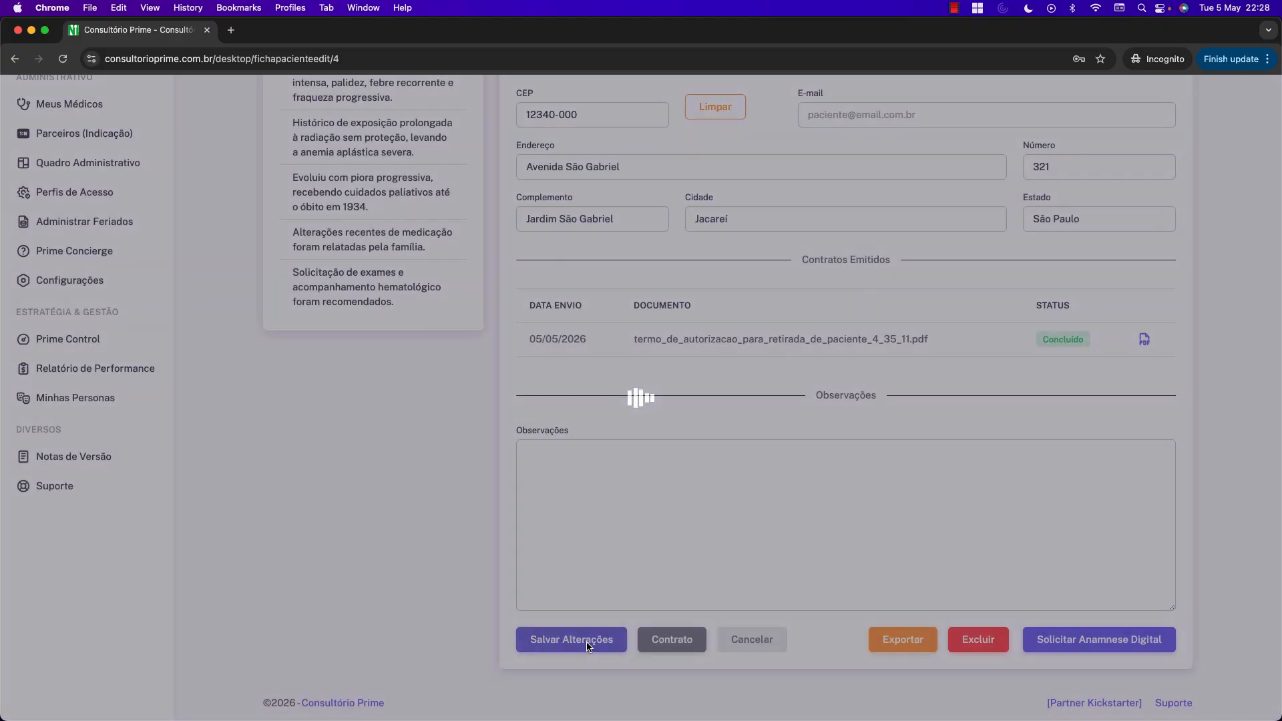
click(671, 641)
click(537, 175)
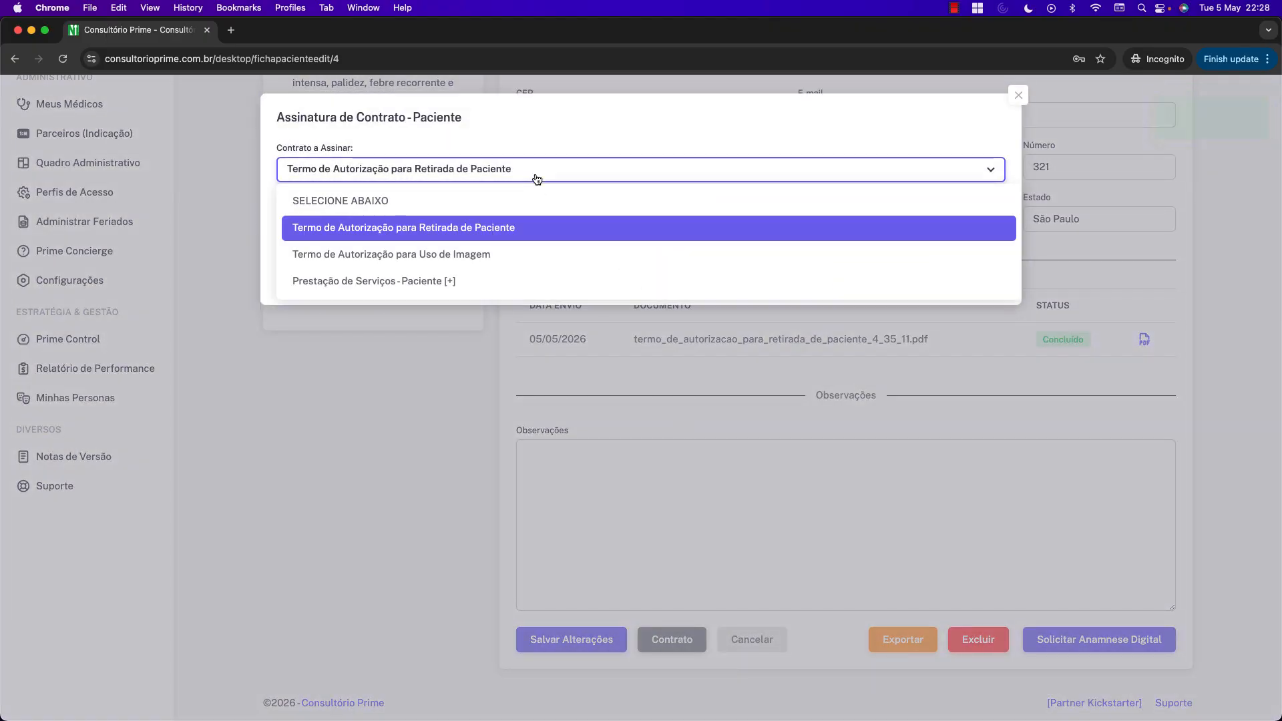
click(634, 174)
click(890, 278)
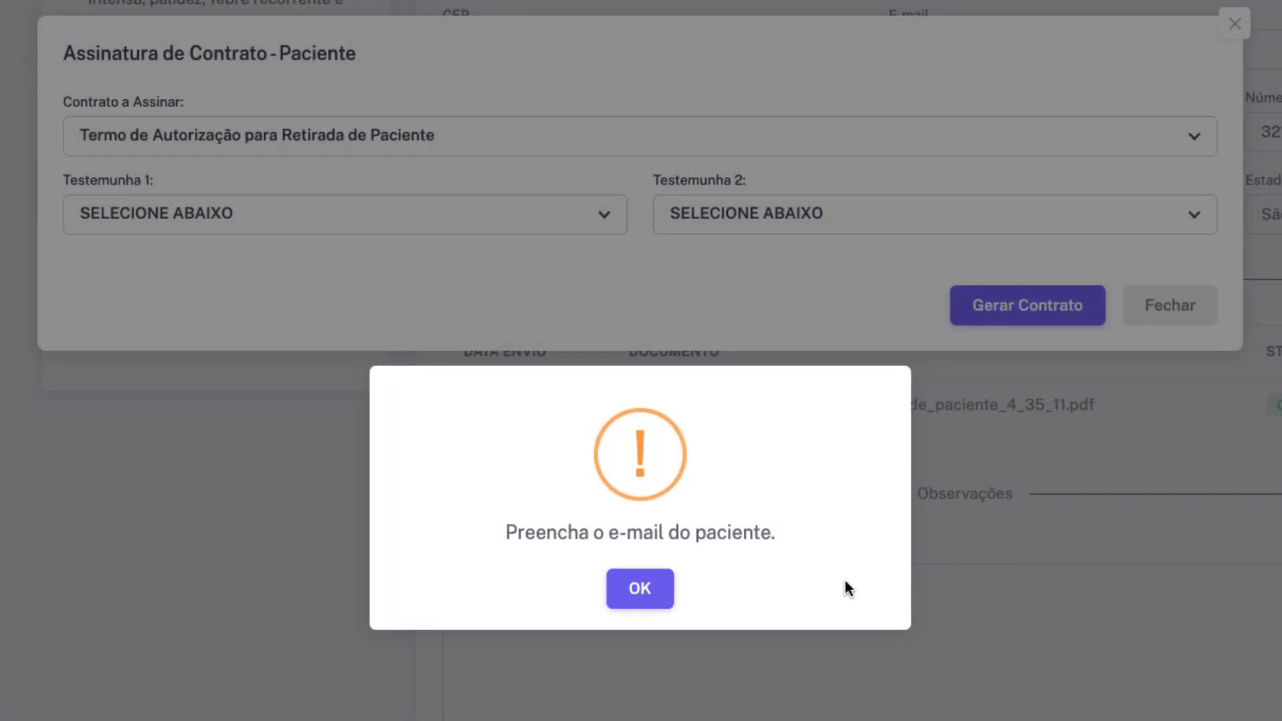
click(637, 587)
Try 'Prestação de Serviços - Paciente' with Testemunha 1 entered manually, dismiss the second-witness alert, and close.
click(363, 148)
click(347, 312)
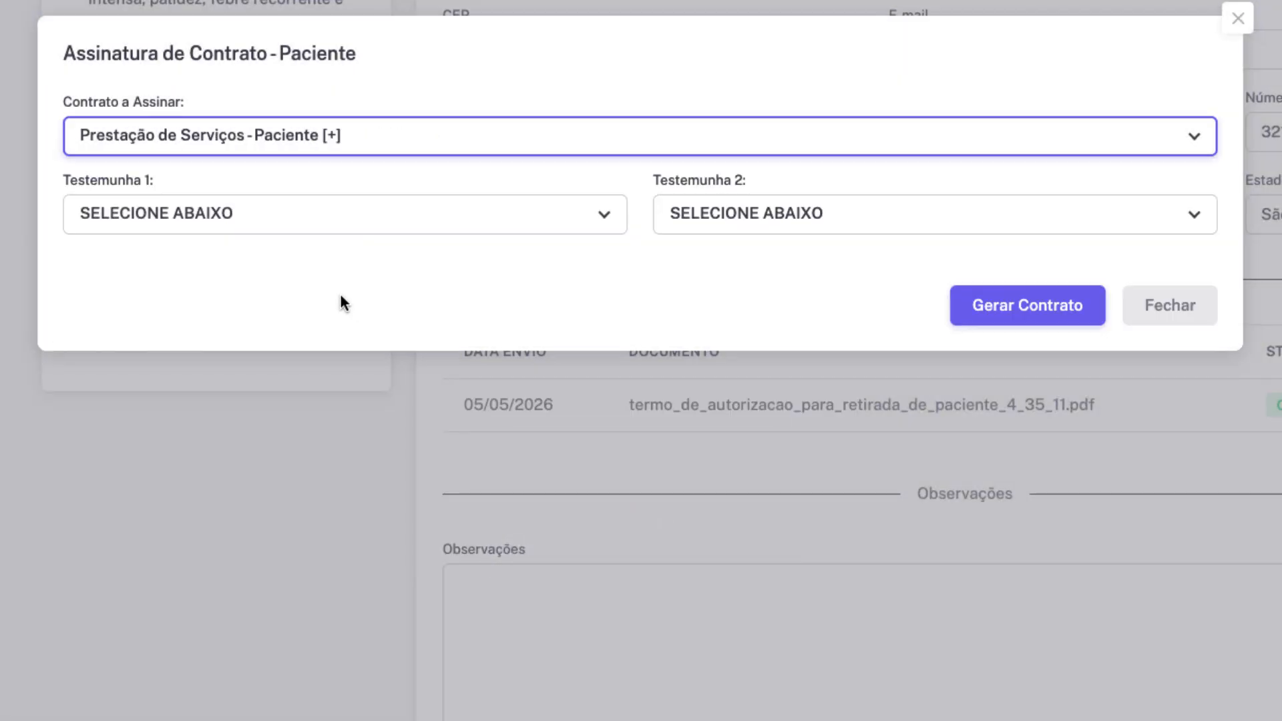
click(318, 229)
click(289, 313)
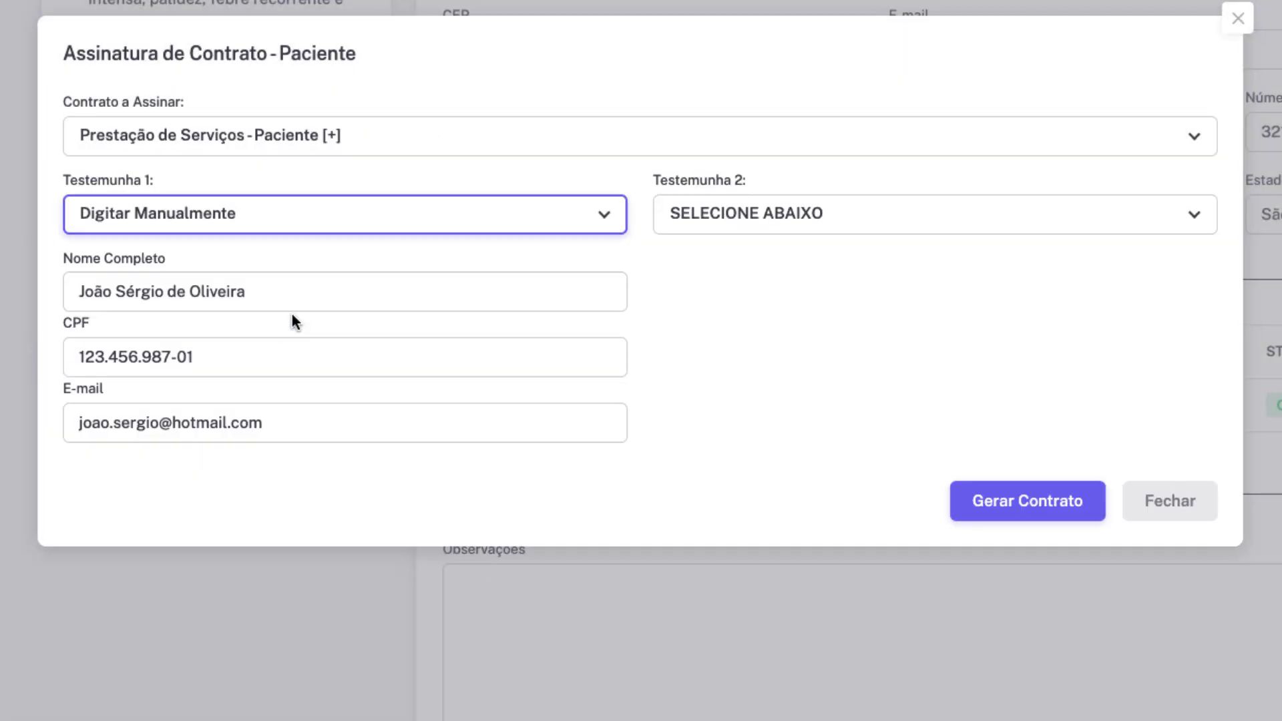
click(998, 504)
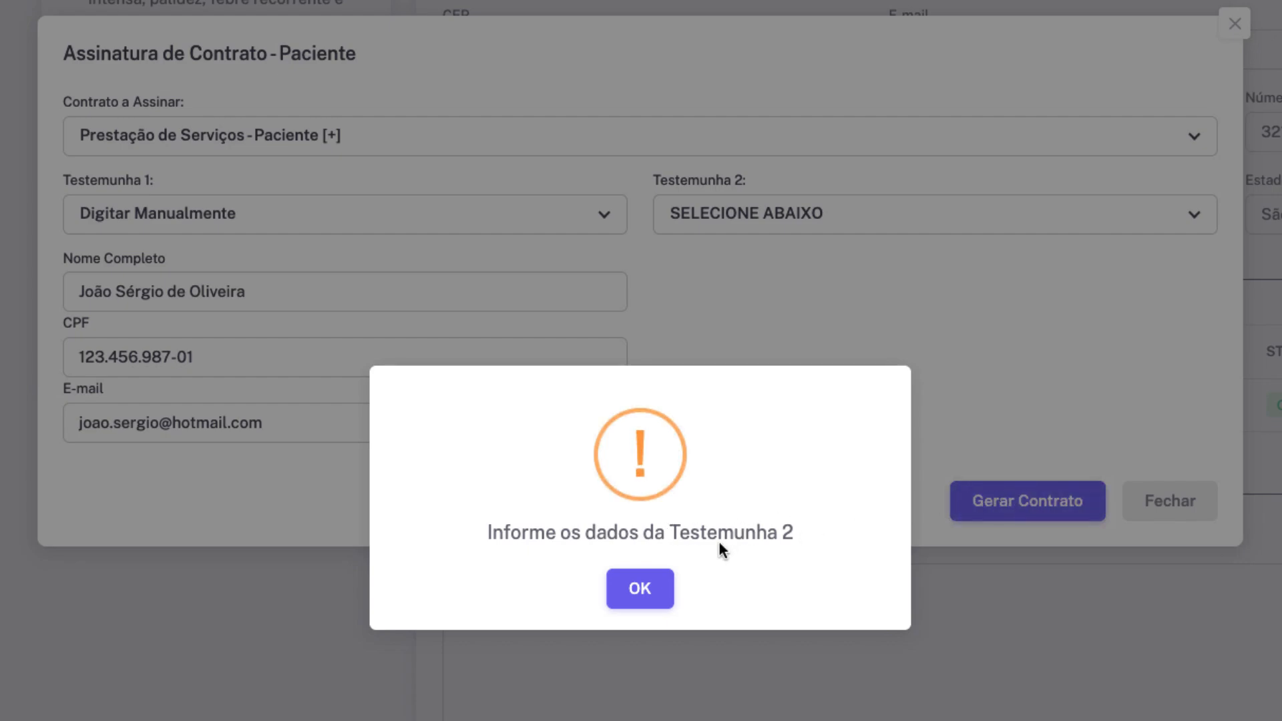
click(651, 587)
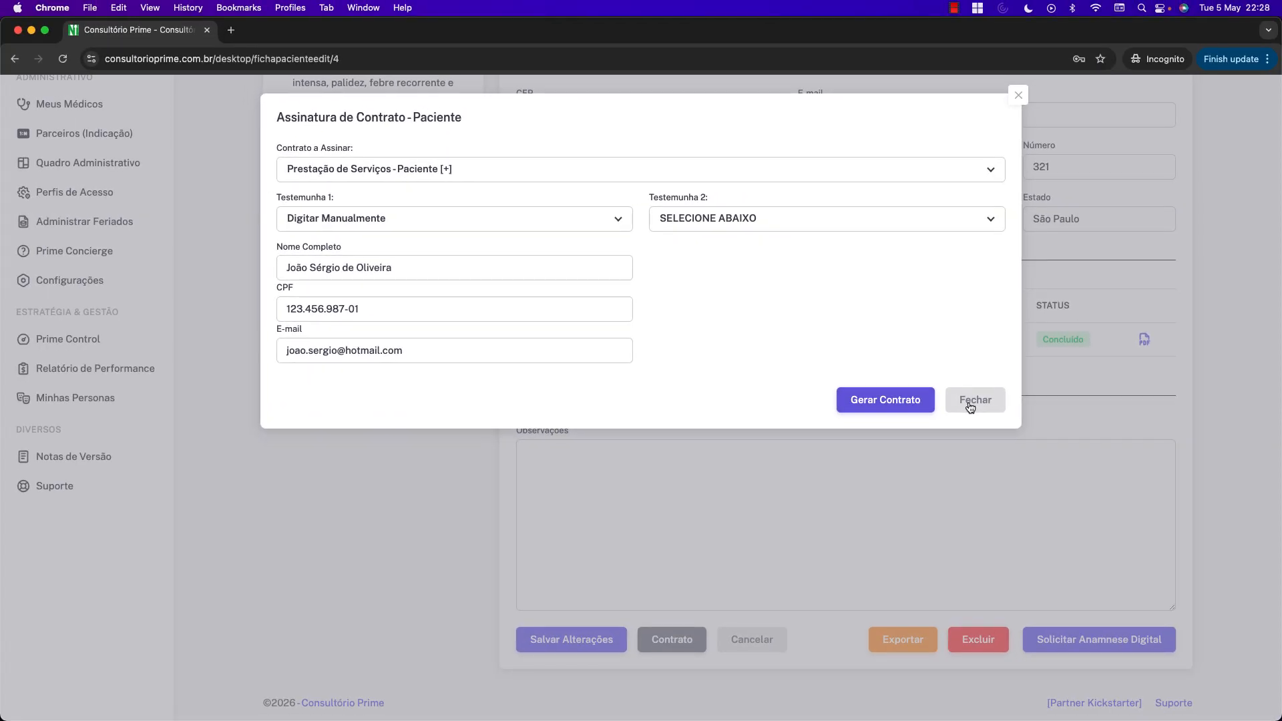
click(970, 404)
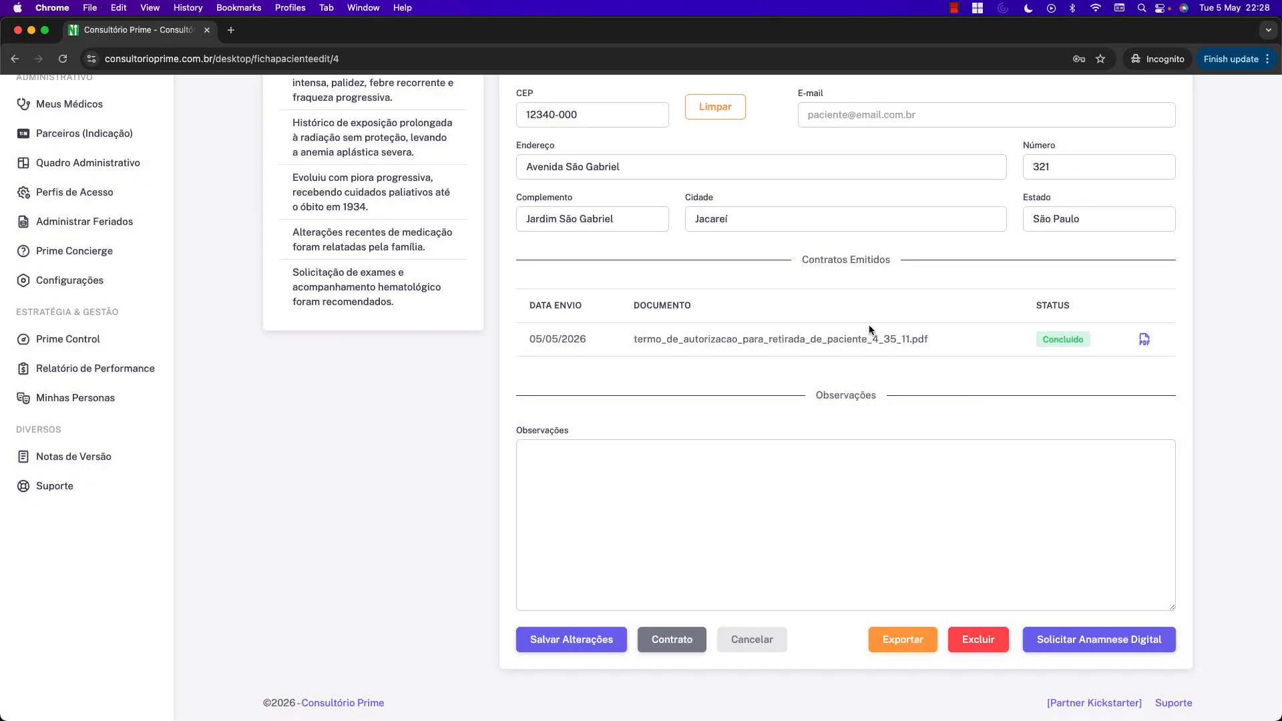
scroll(870, 327, up, 4)
scroll(869, 326, up, 3)
scroll(876, 326, down, 6)
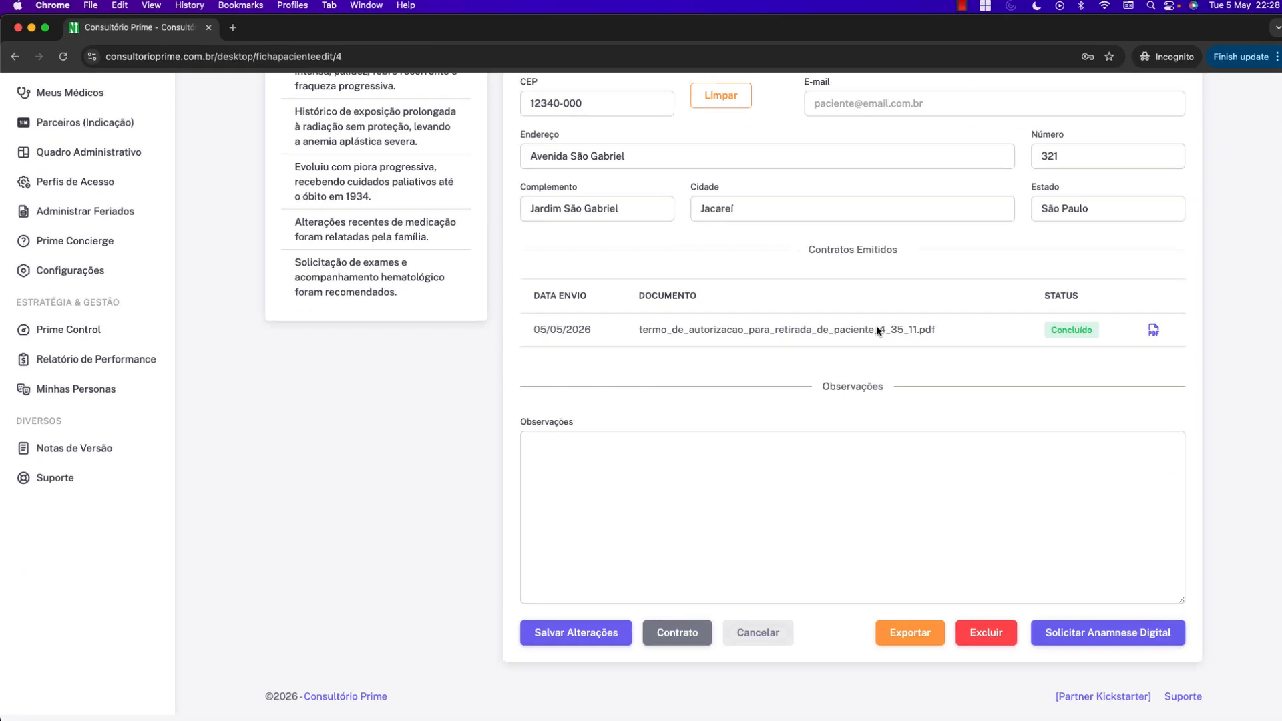
Open Configurações and review the digital contract signing and contract margin options.
click(137, 253)
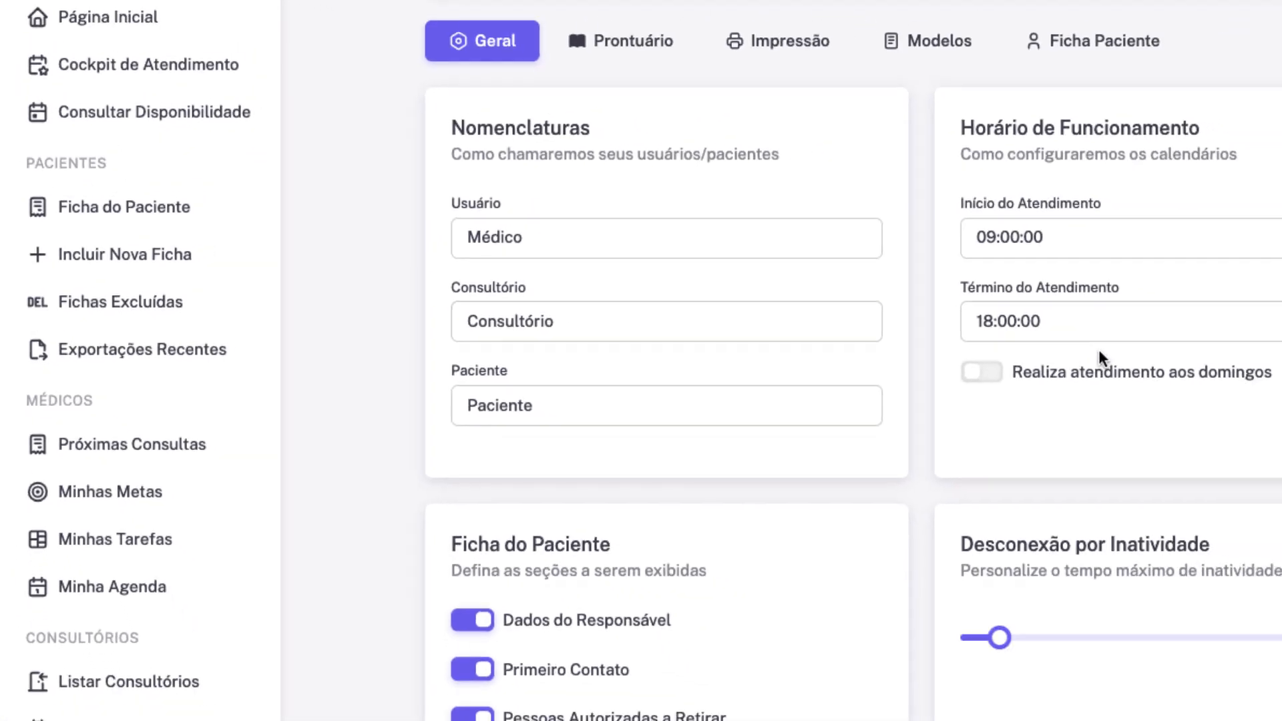
scroll(734, 346, down, 20)
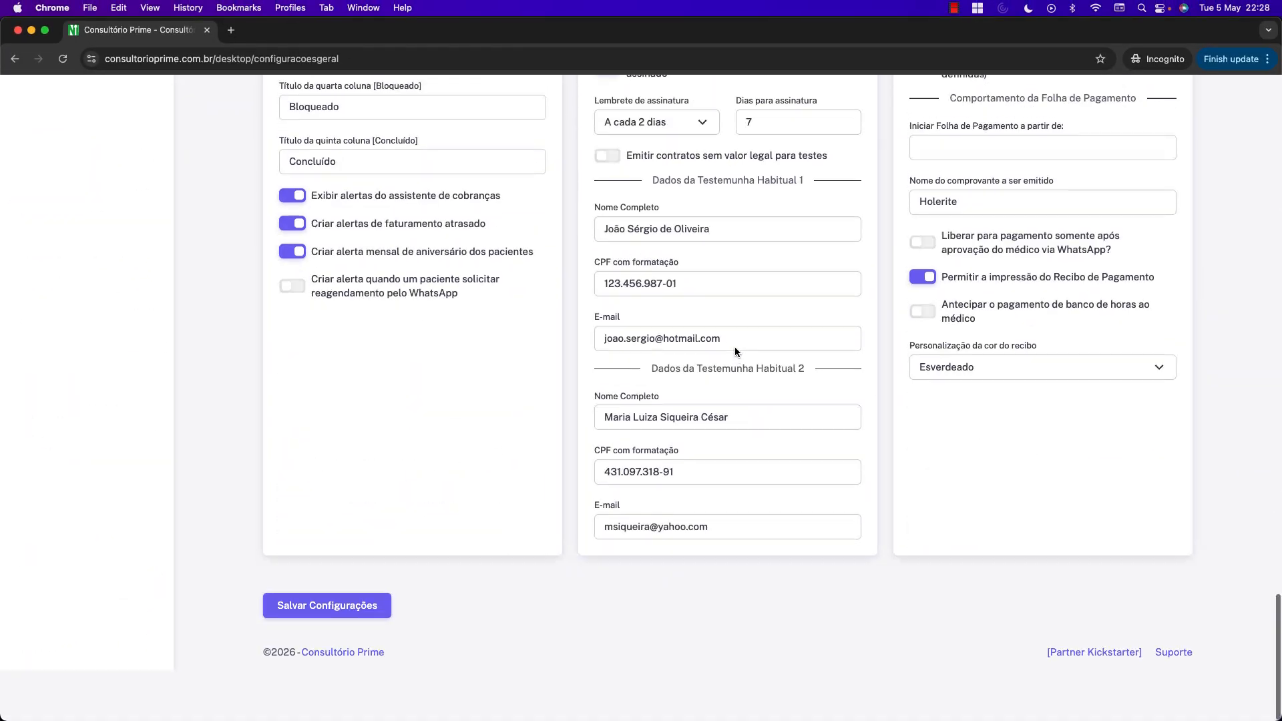
scroll(734, 346, up, 6)
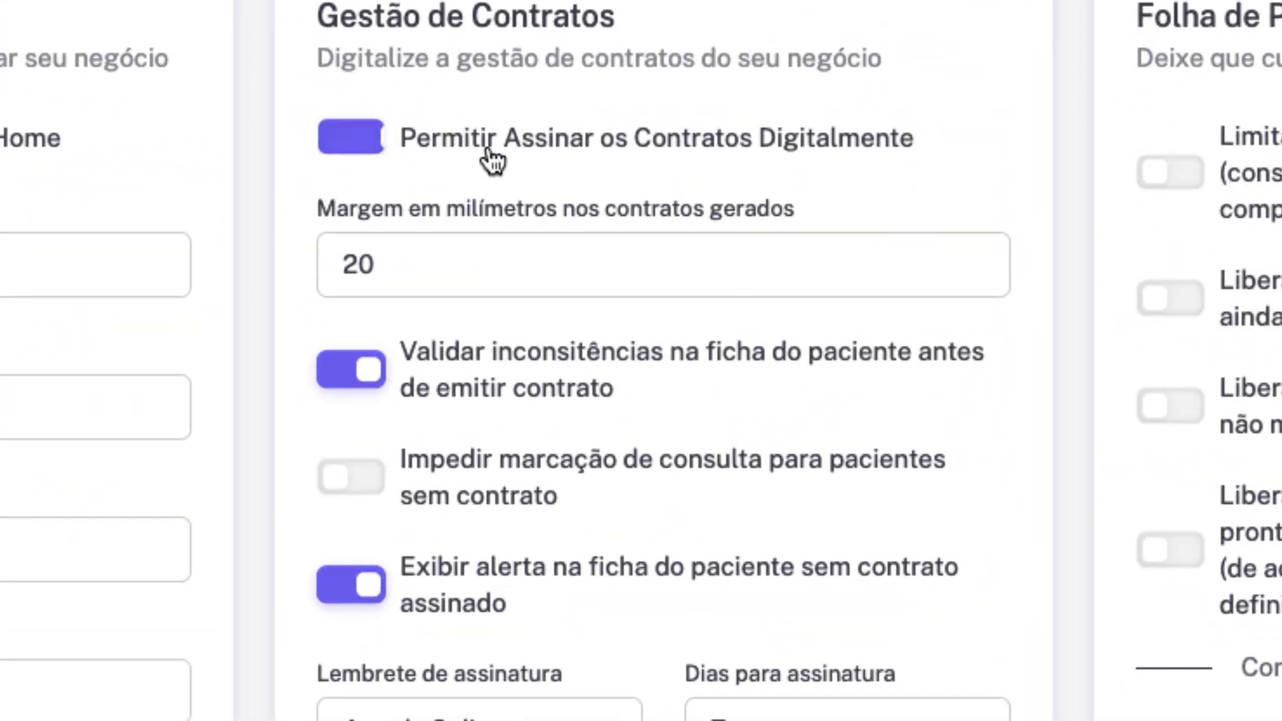
triple_click(514, 146)
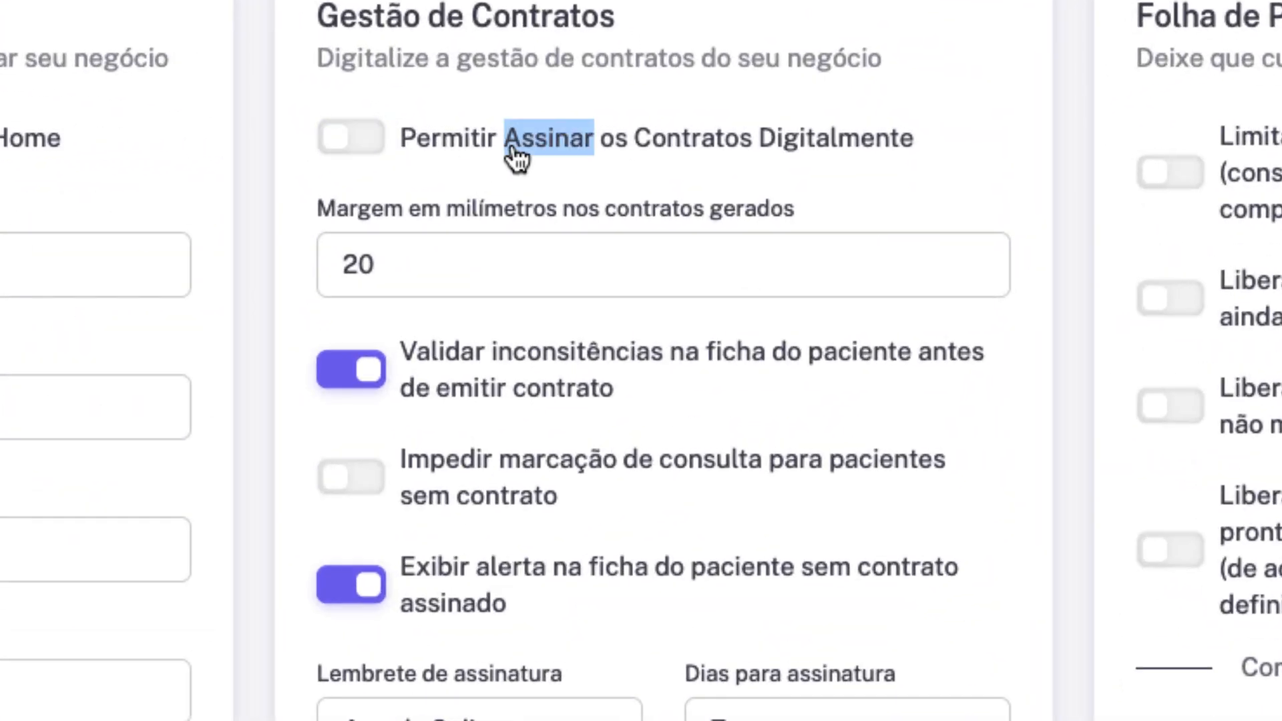
click(501, 250)
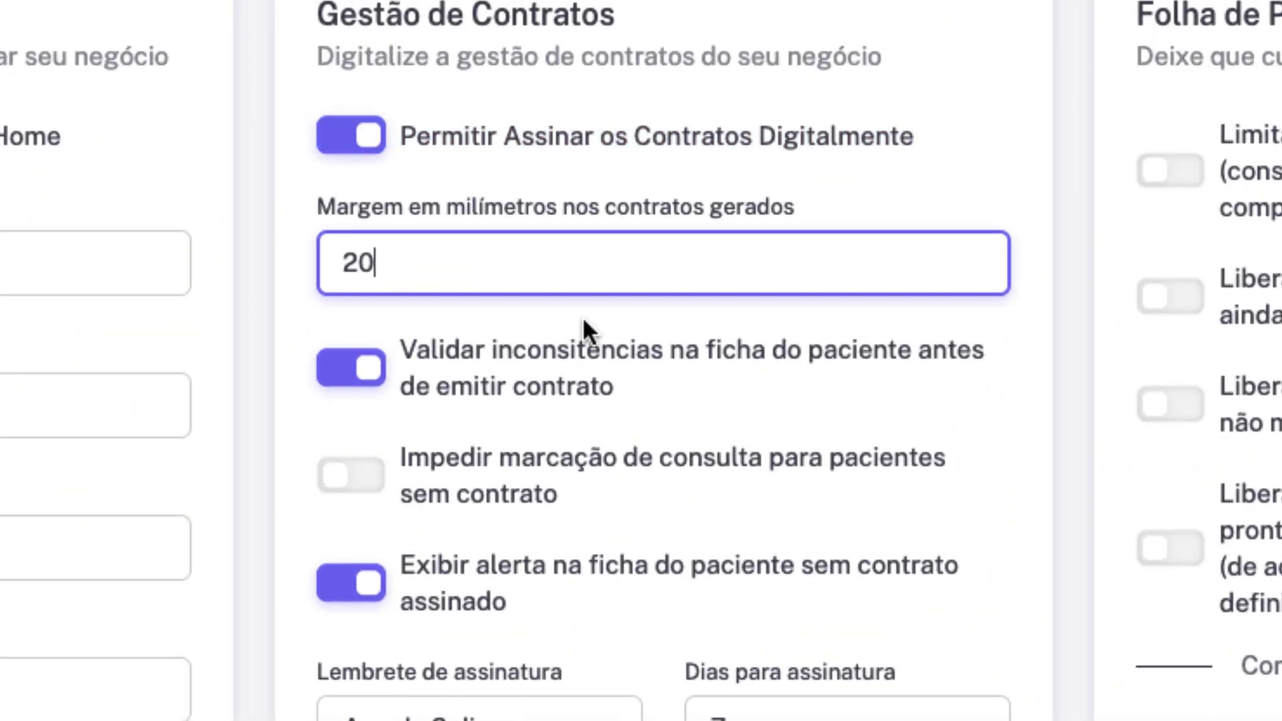
Toggle inconsistency validation and booking block for patients without contract, leaving both as they were.
click(811, 361)
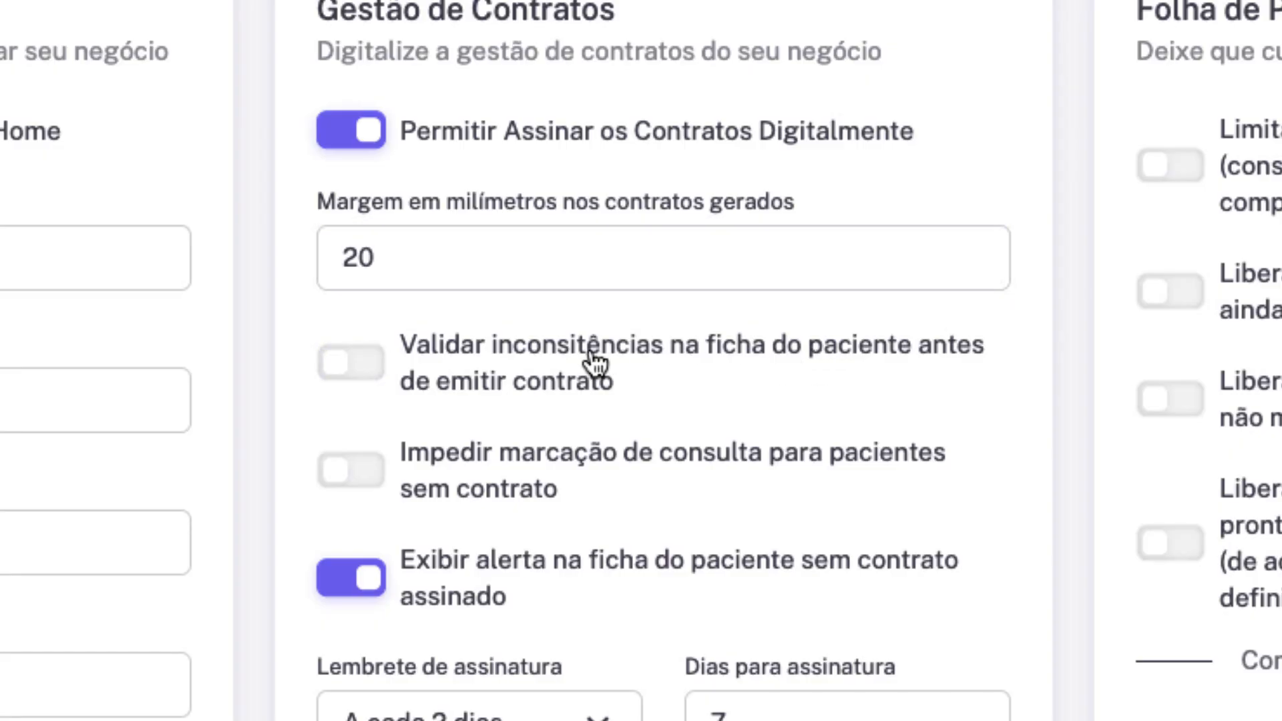
click(574, 364)
click(534, 367)
click(537, 369)
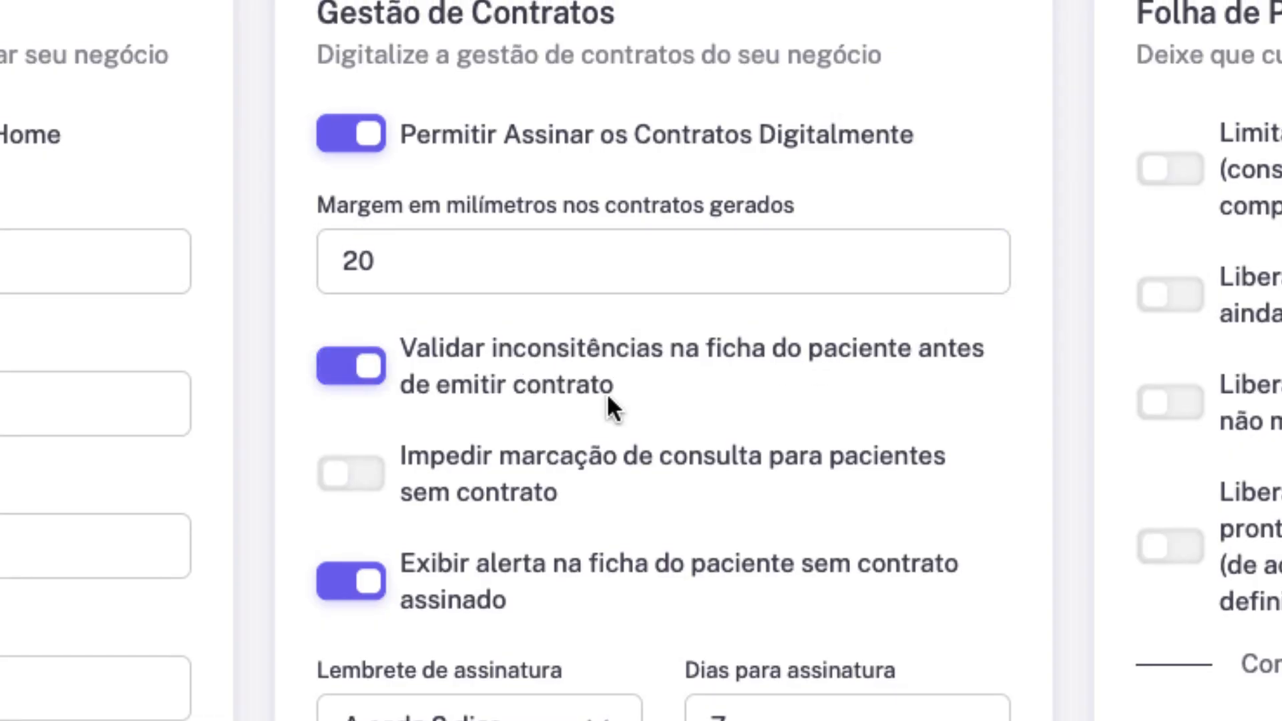
click(679, 472)
click(704, 475)
click(518, 478)
click(507, 478)
Toggle the unsigned-contract alert off and on, leaving it enabled.
scroll(541, 501, down, 1)
scroll(540, 500, down, 1)
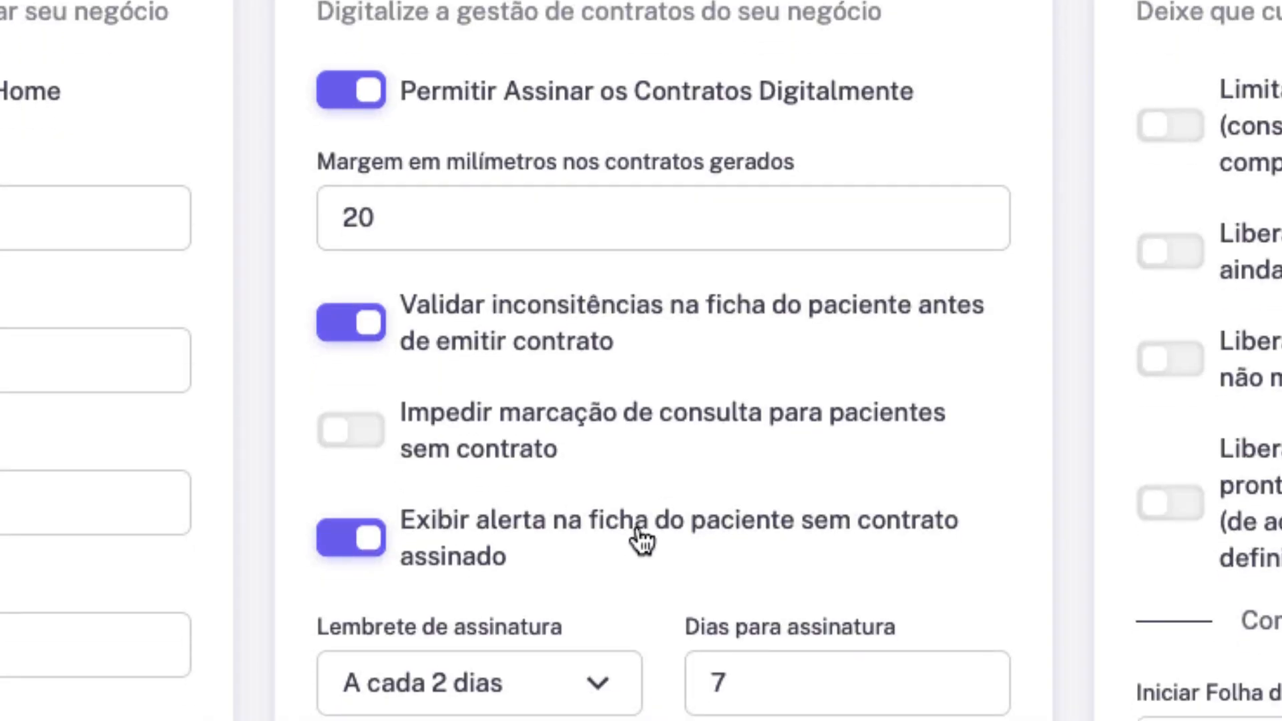
click(641, 540)
click(718, 540)
click(726, 542)
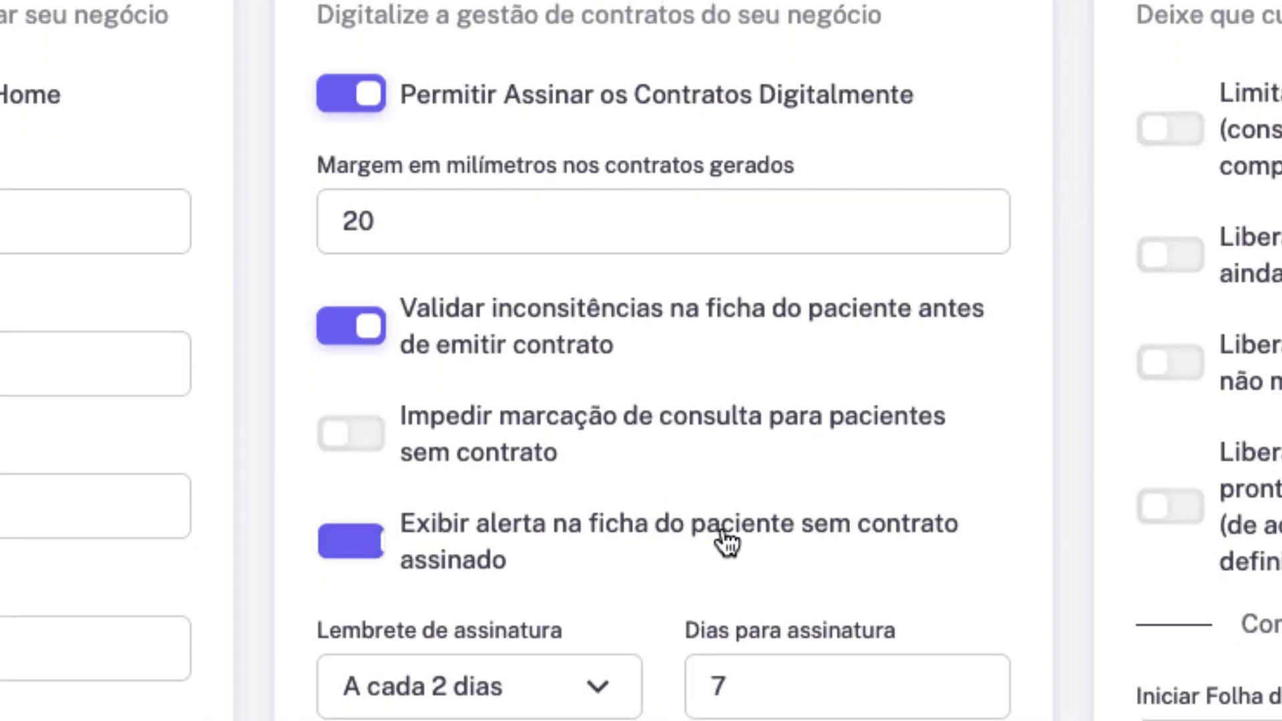
click(674, 544)
scroll(668, 544, up, 1)
click(670, 544)
click(671, 548)
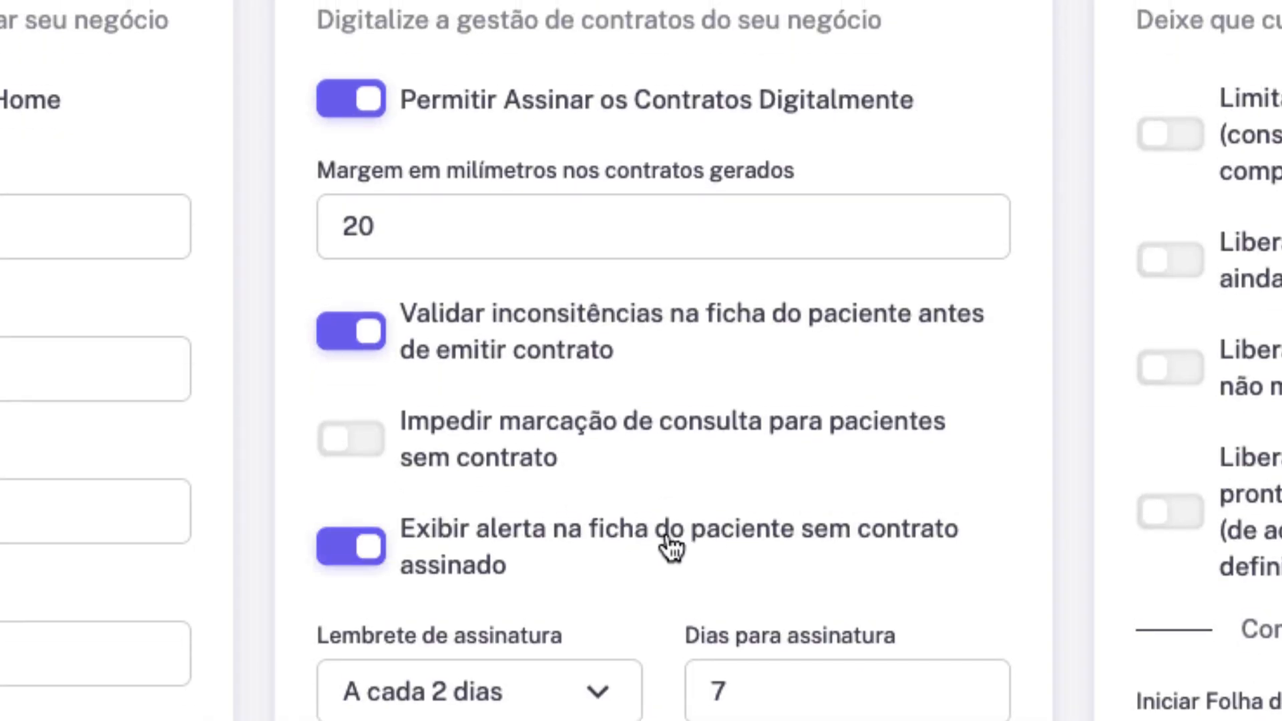
scroll(671, 547, down, 3)
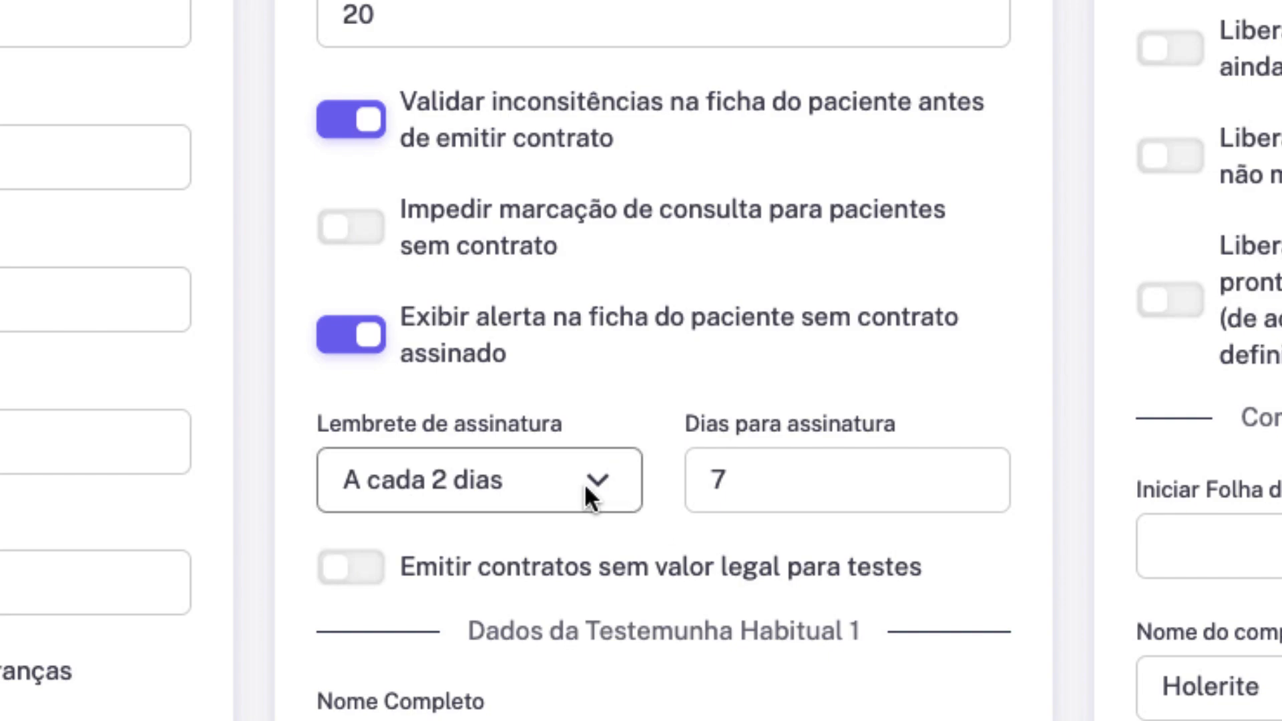
Keep signature reminders every 2 days and start editing the first usual witness's full name.
drag(898, 425, 682, 422)
click(604, 478)
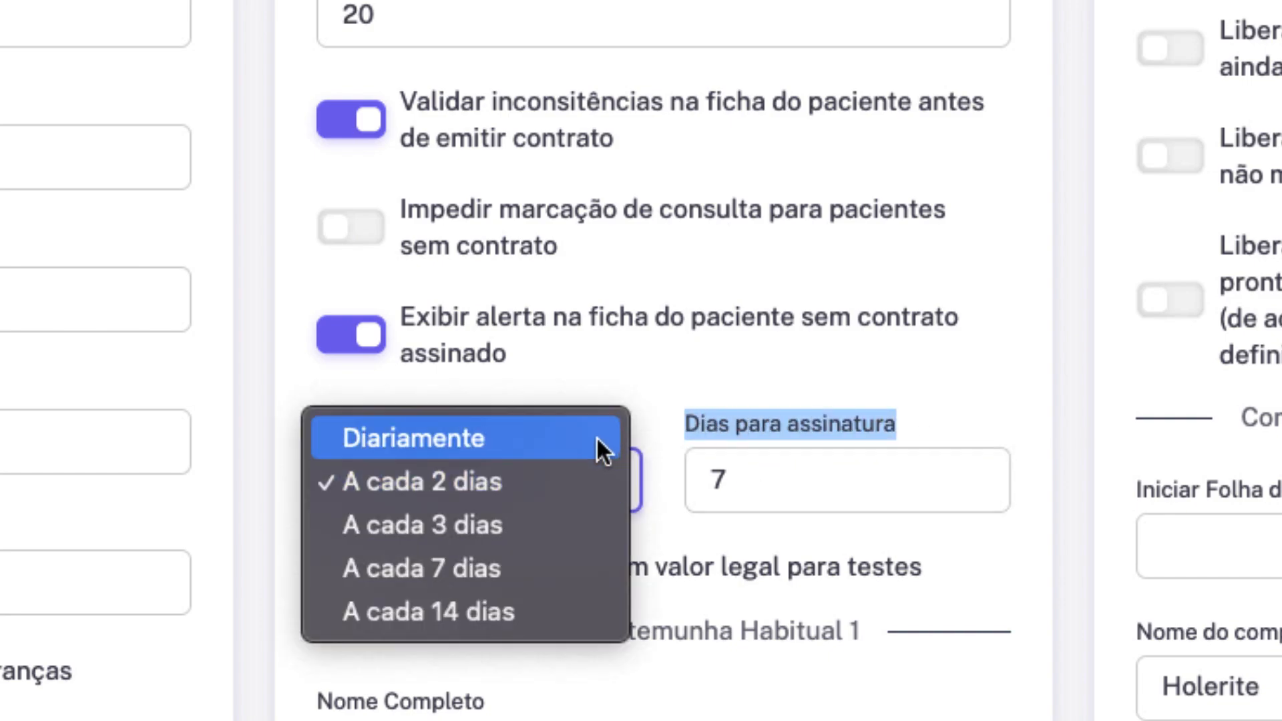
click(655, 407)
scroll(725, 580, down, 5)
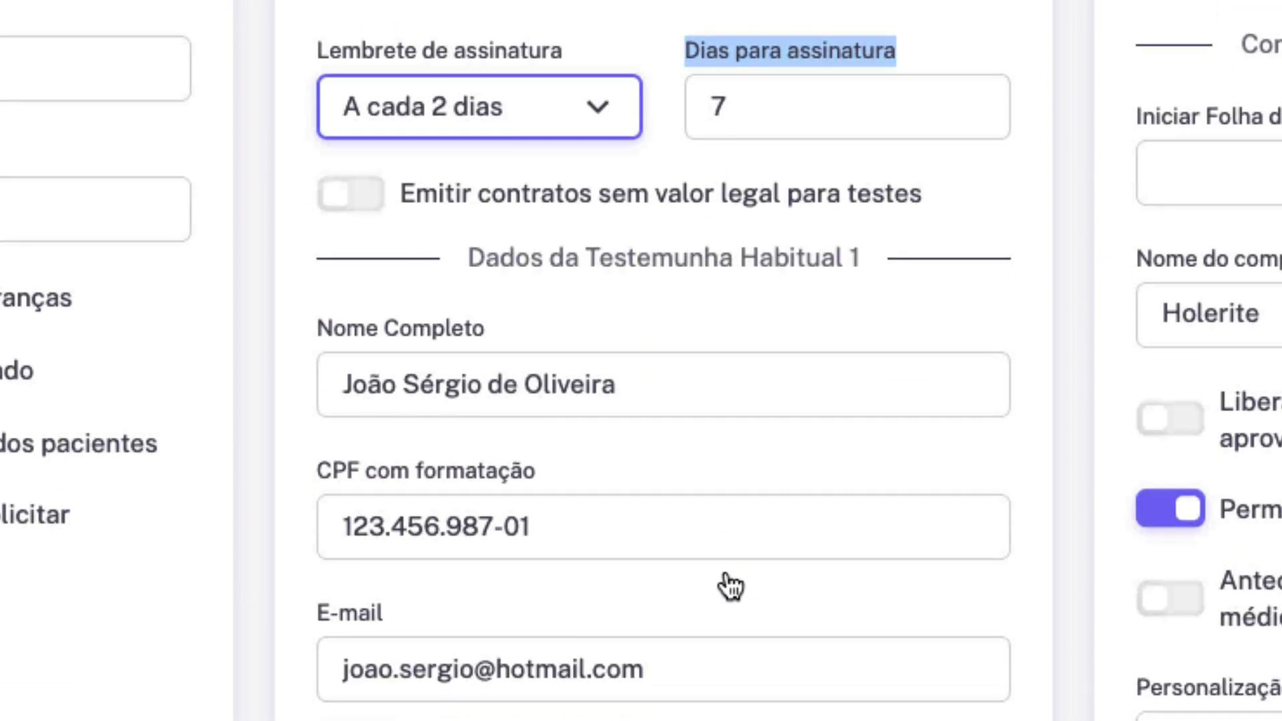
drag(469, 255, 915, 255)
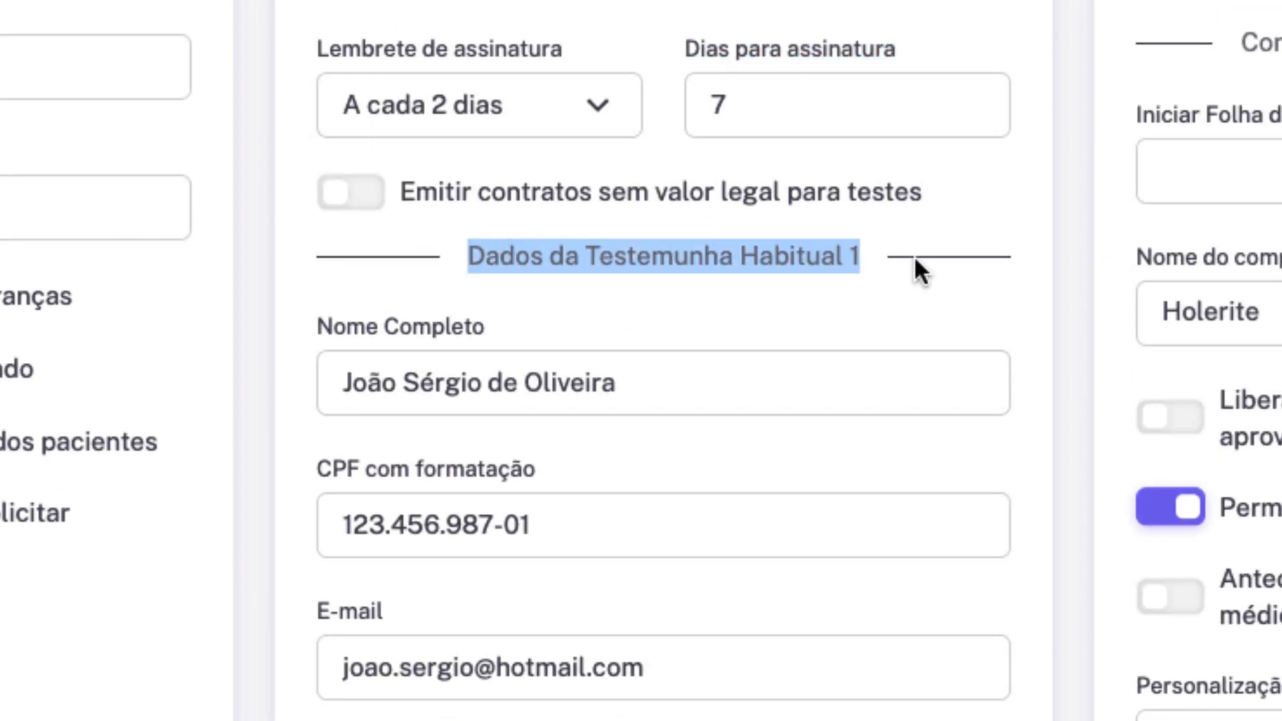
click(713, 390)
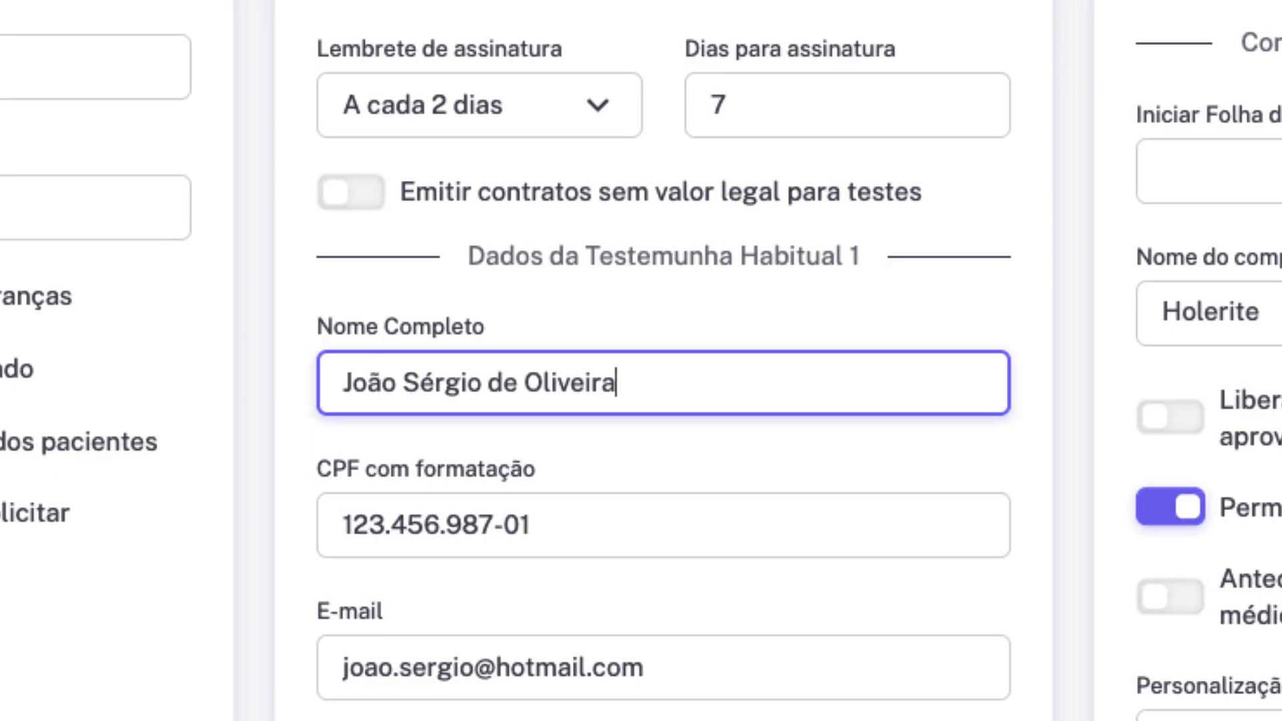
drag(489, 698, 807, 458)
Leave Configurações and open the doctor's registration form via Meus Médicos > Gerenciar.
click(757, 426)
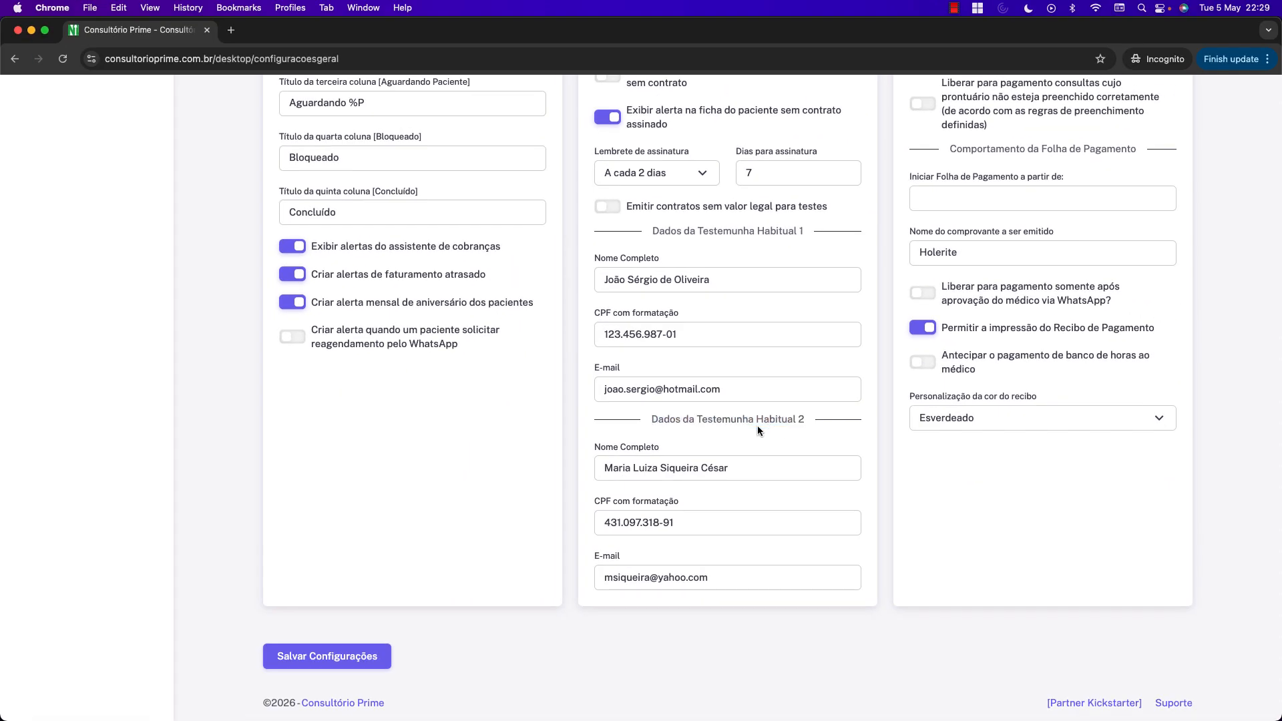
scroll(785, 409, up, 1)
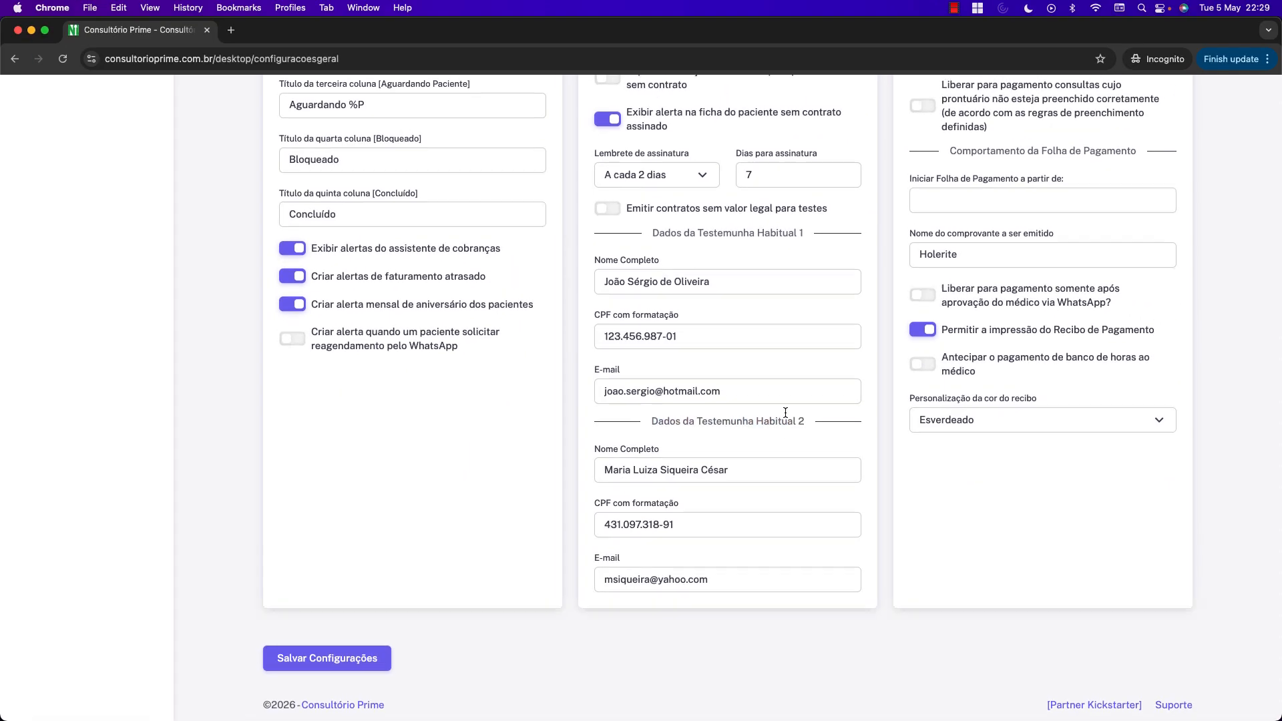
scroll(785, 409, up, 3)
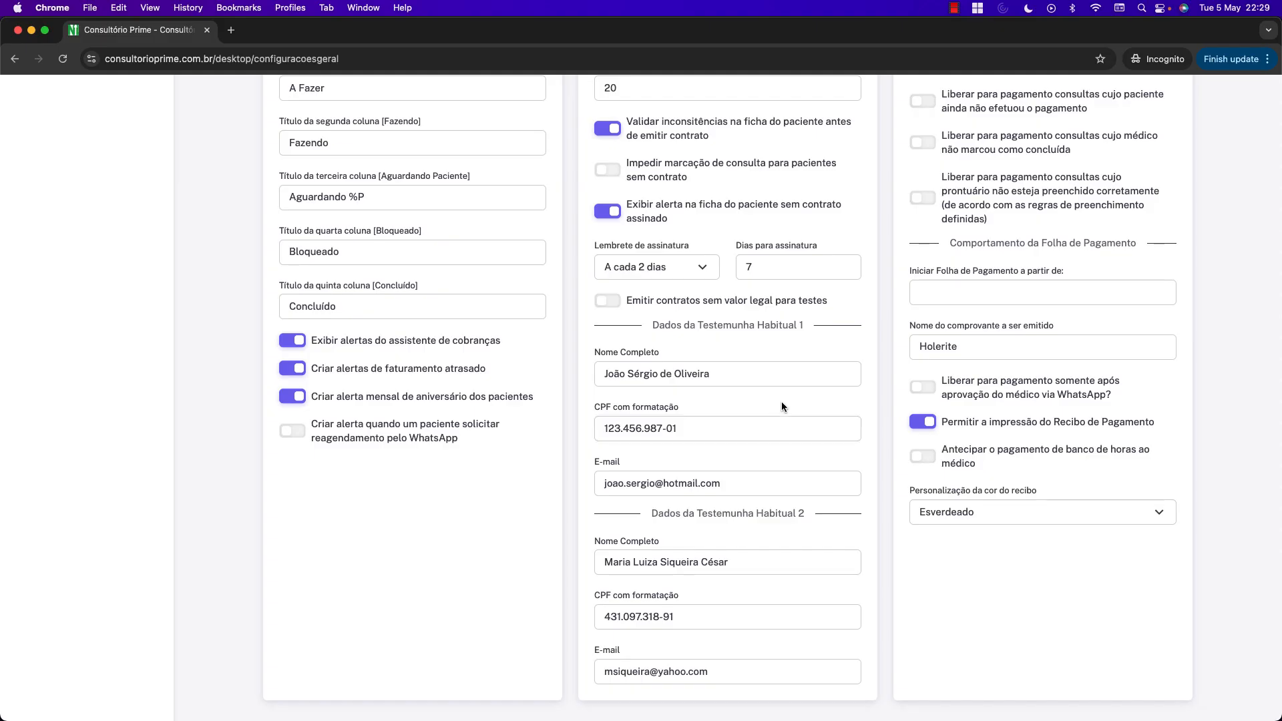
scroll(805, 398, up, 3)
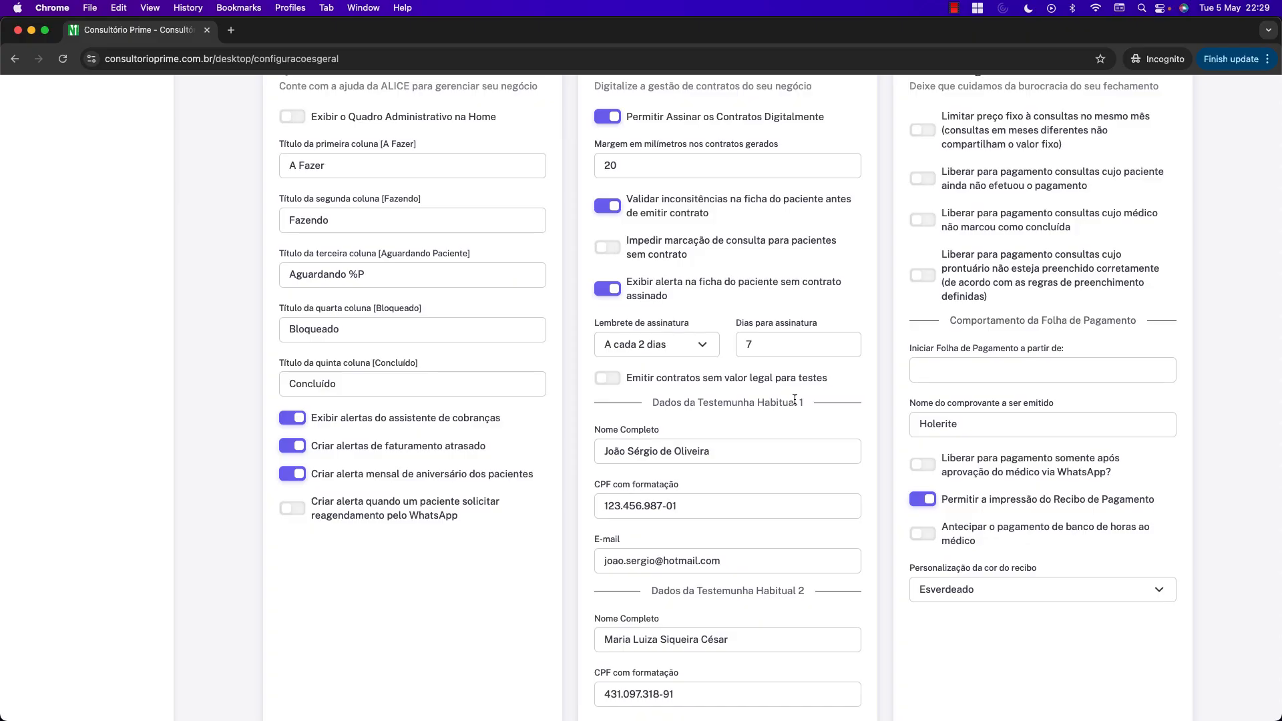
scroll(794, 398, up, 2)
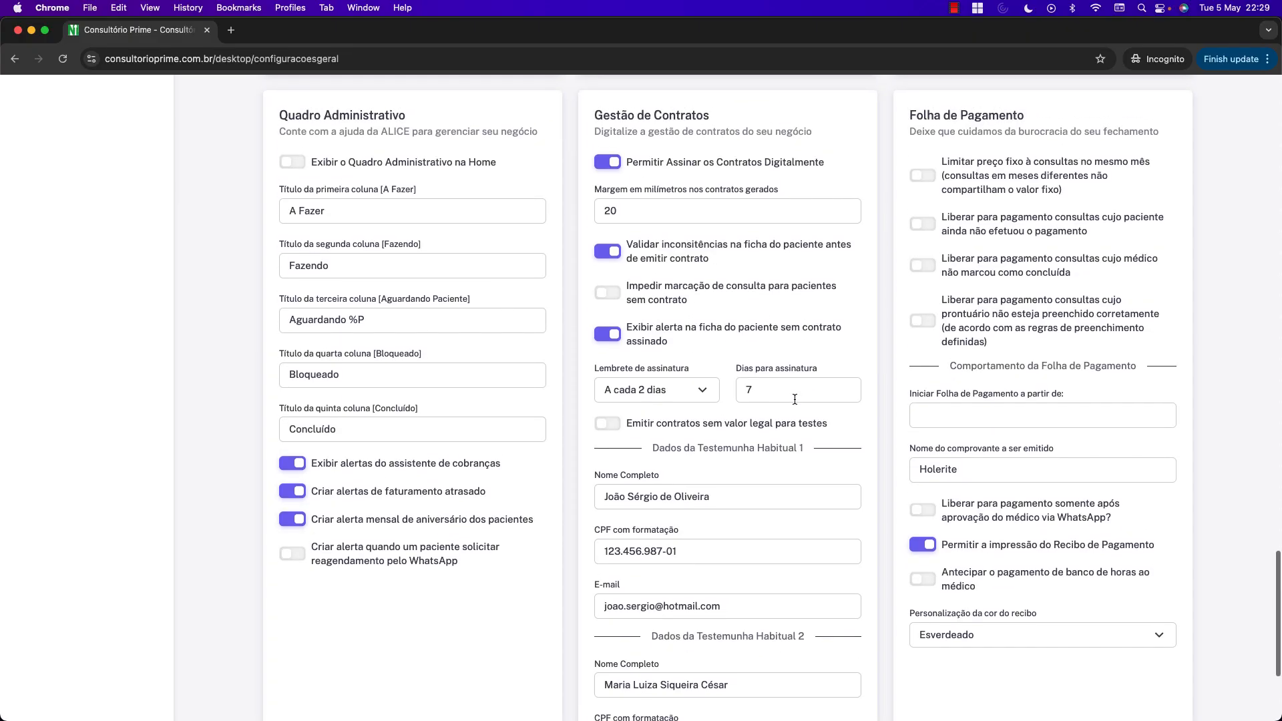
scroll(759, 385, up, 15)
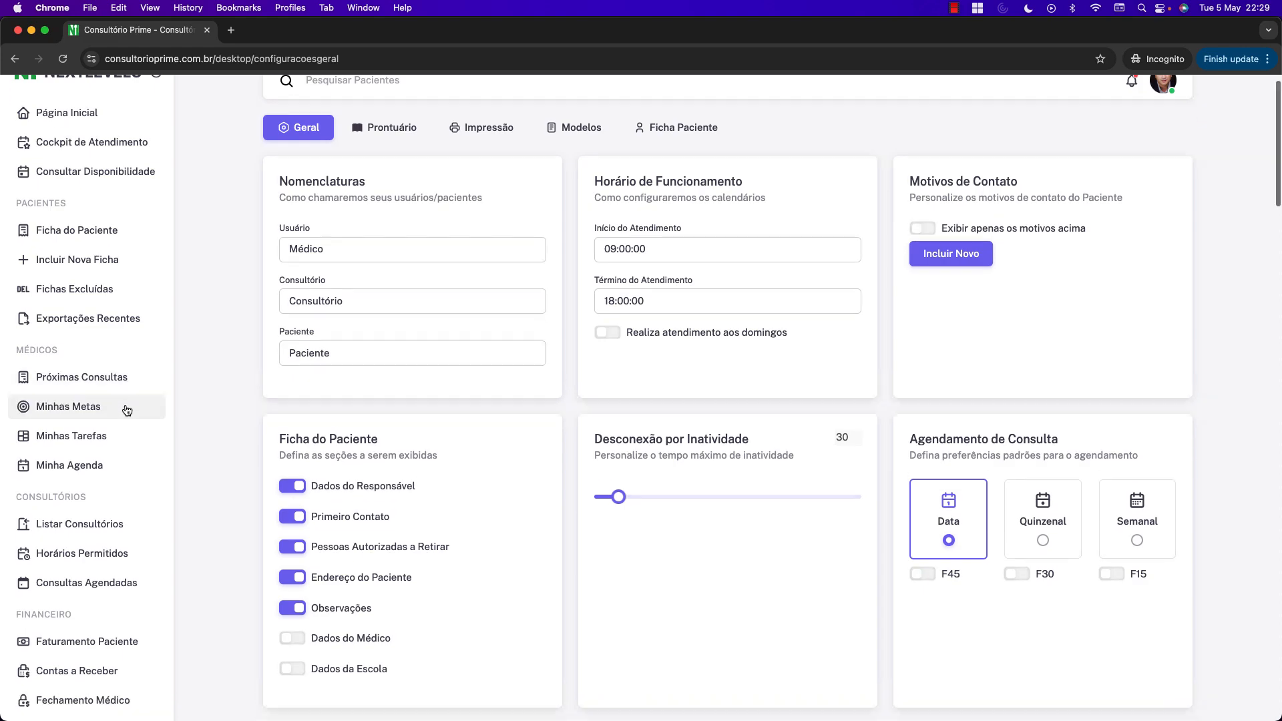
scroll(133, 406, down, 8)
scroll(111, 408, down, 20)
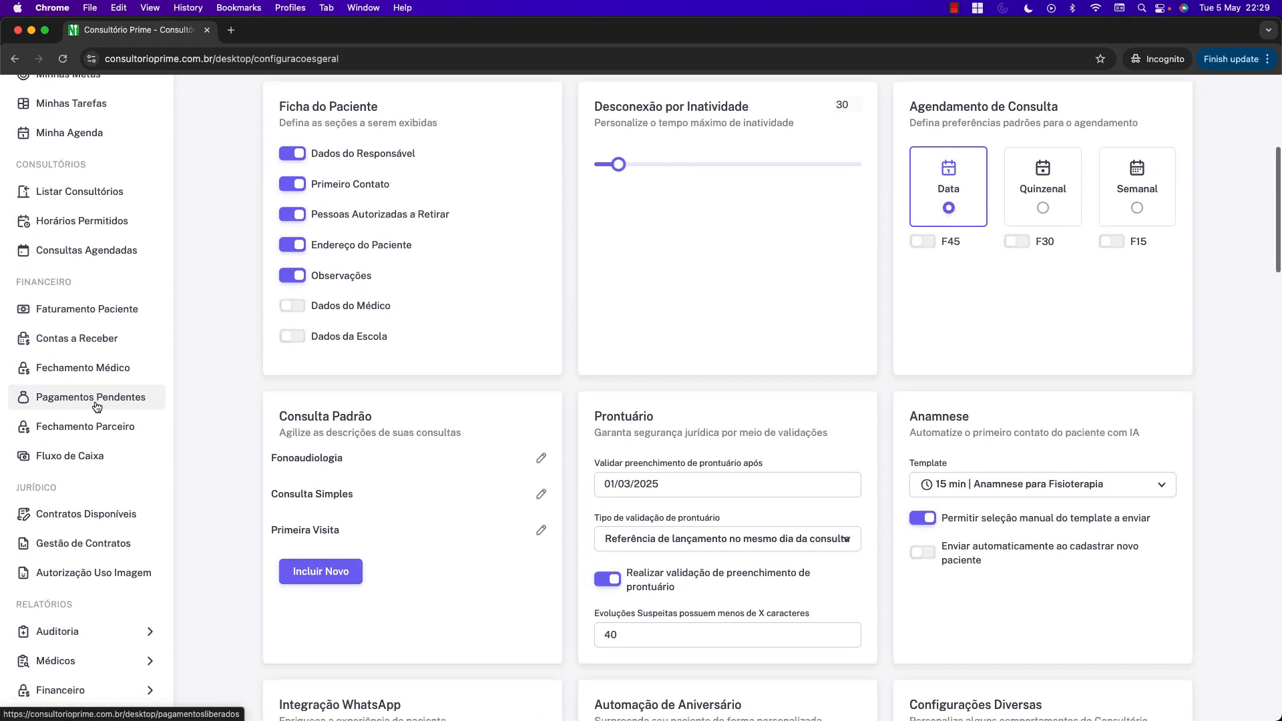
click(94, 417)
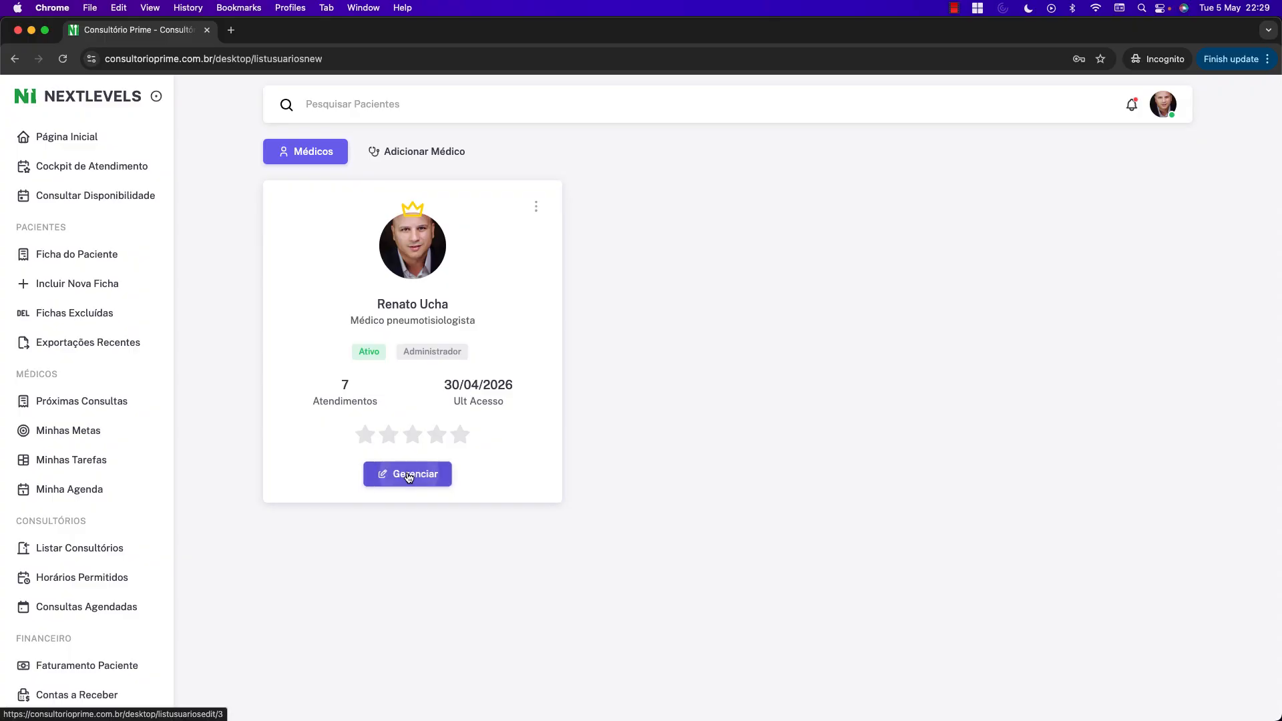
click(409, 473)
Enter 6 in the doctor's Não Concorrência (em meses) contract condition.
scroll(833, 343, down, 10)
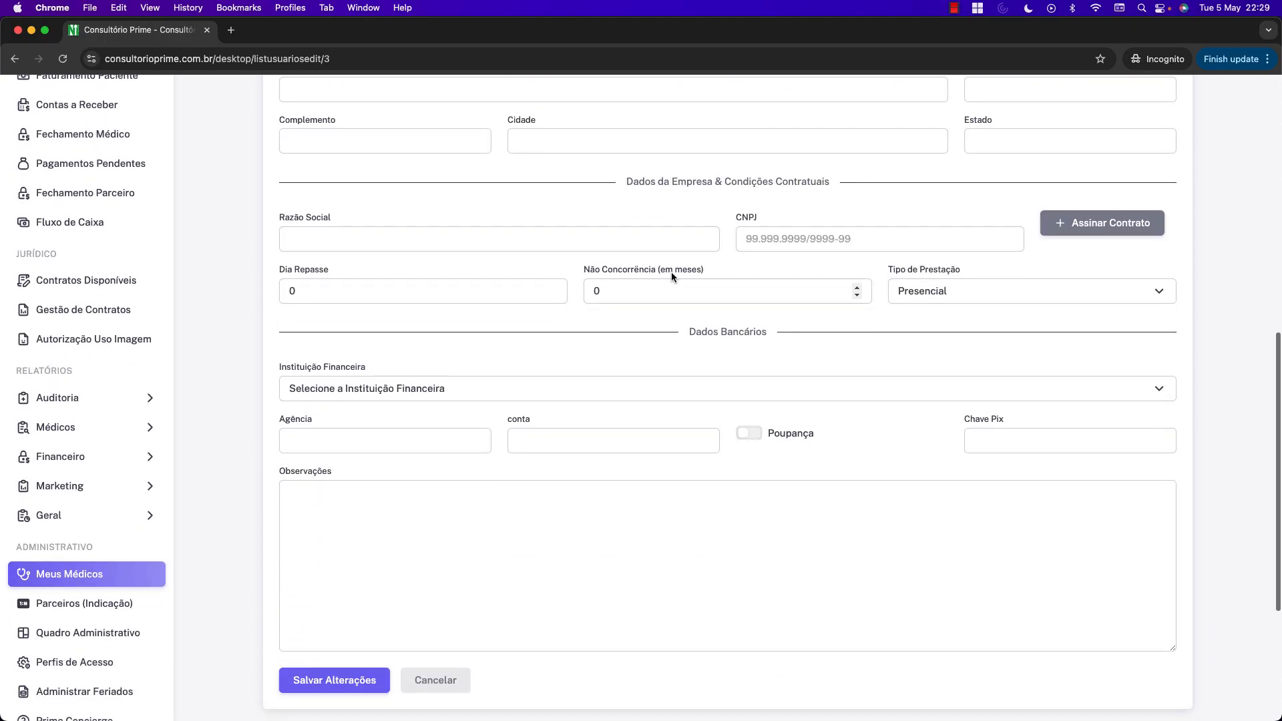
scroll(671, 271, up, 10)
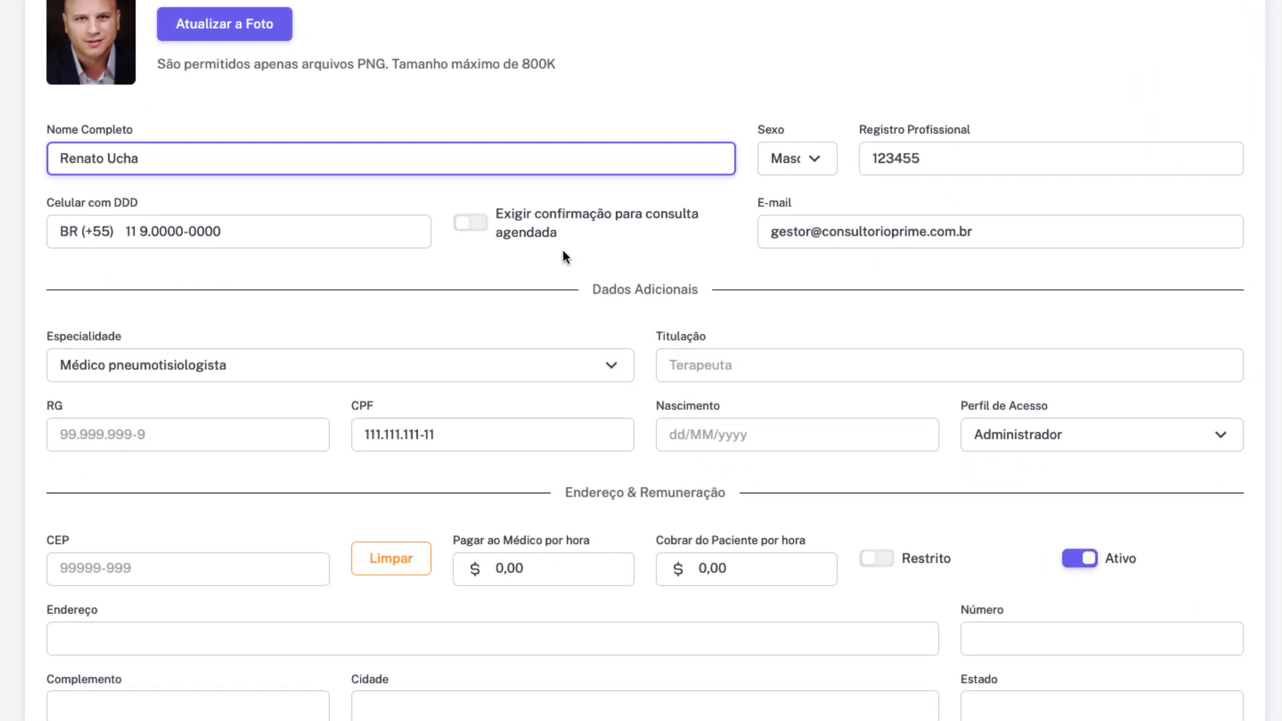
scroll(667, 389, down, 6)
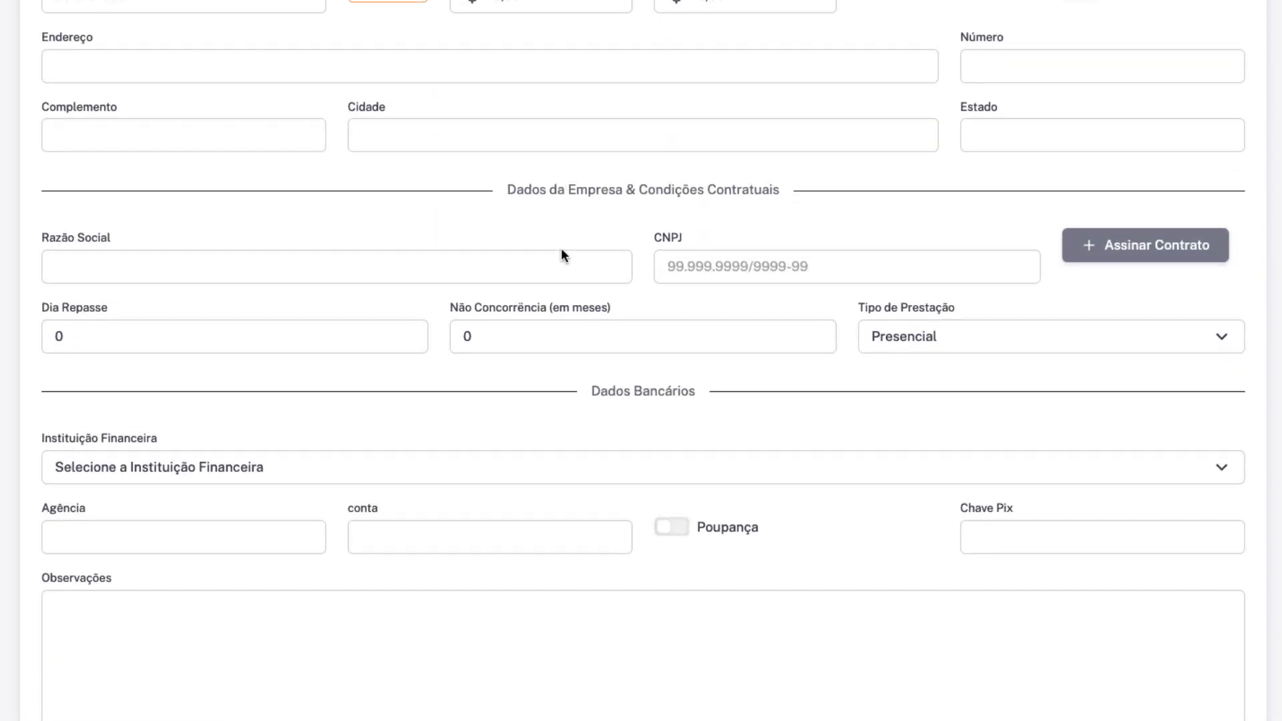
scroll(561, 251, down, 1)
click(453, 287)
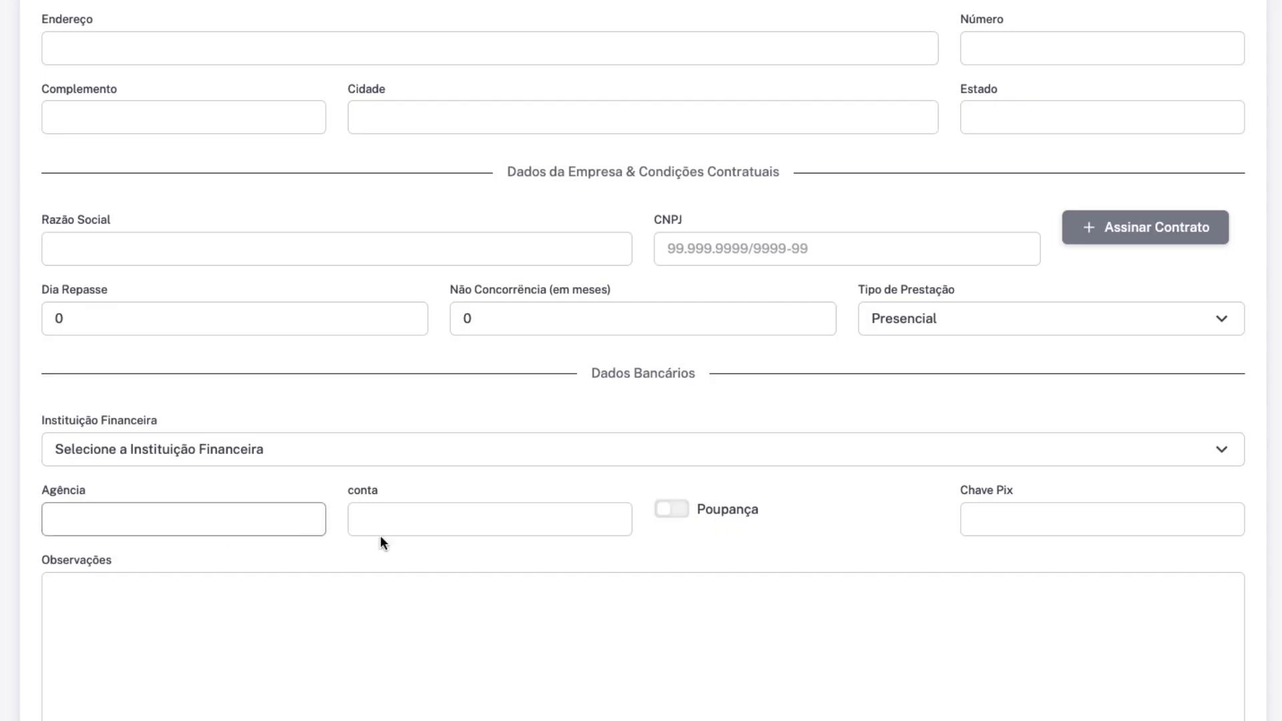
scroll(581, 289, up, 1)
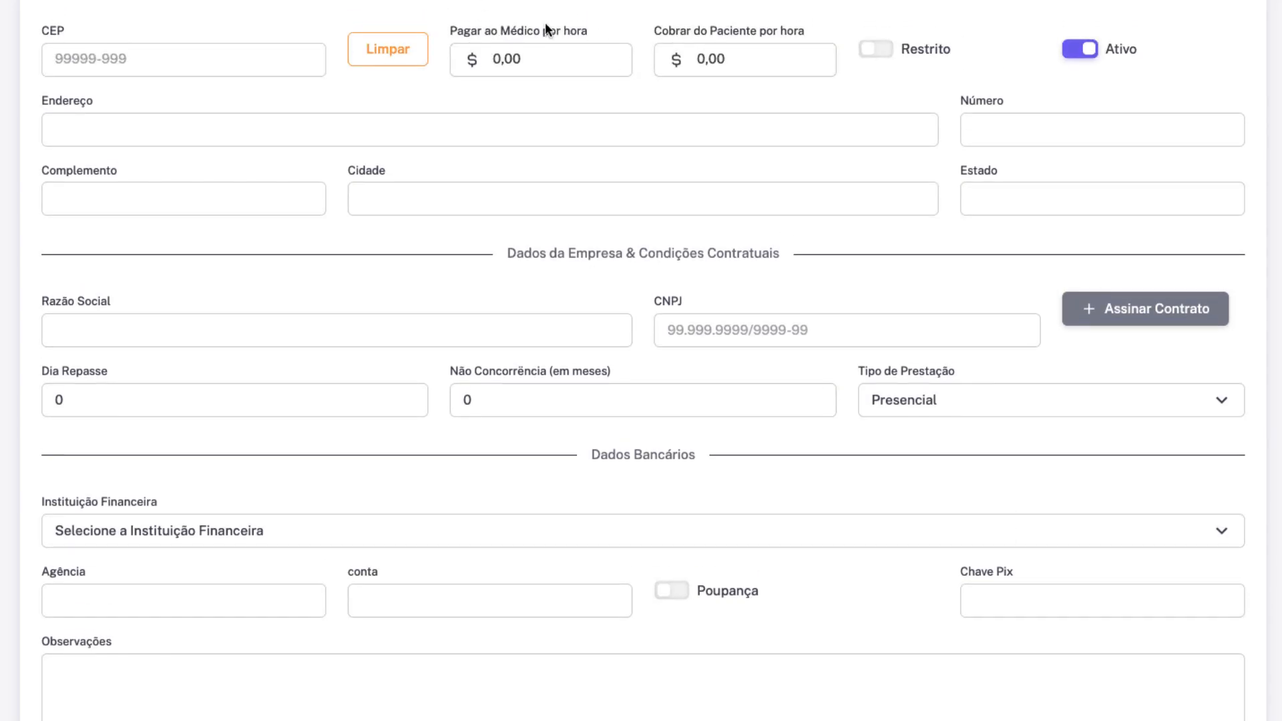
drag(706, 30, 715, 30)
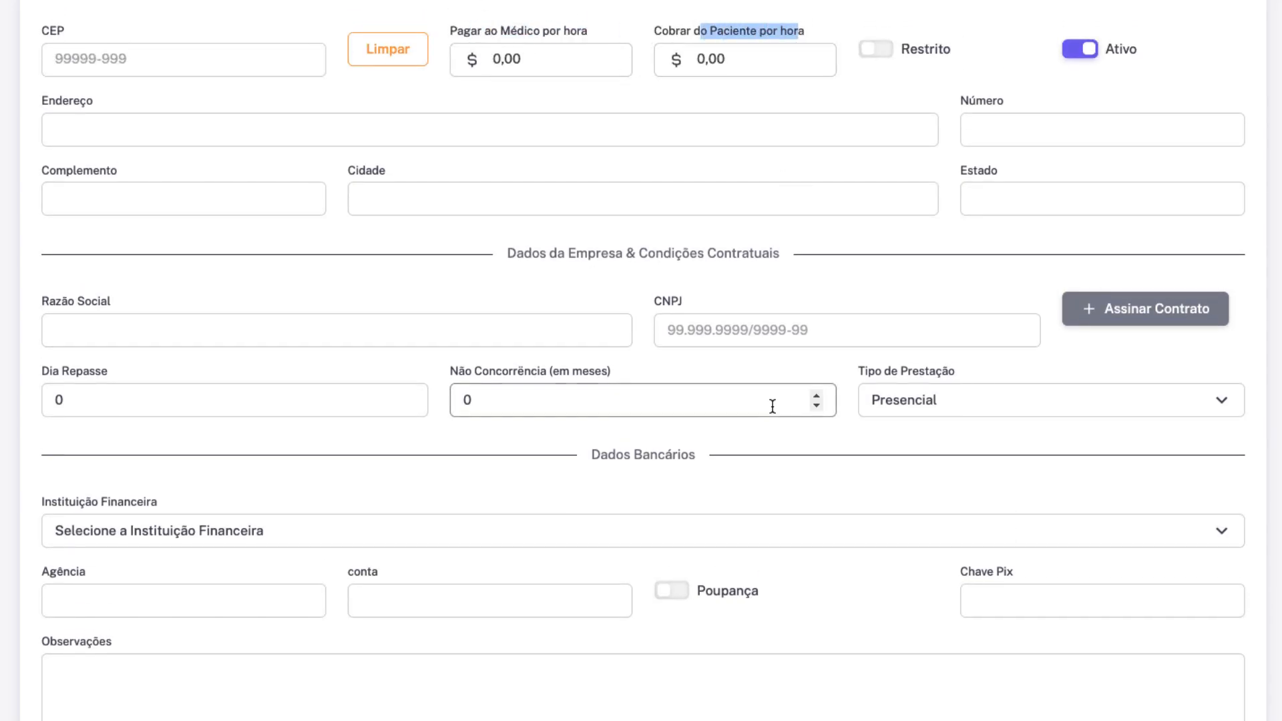
click(623, 413)
scroll(542, 399, down, 1)
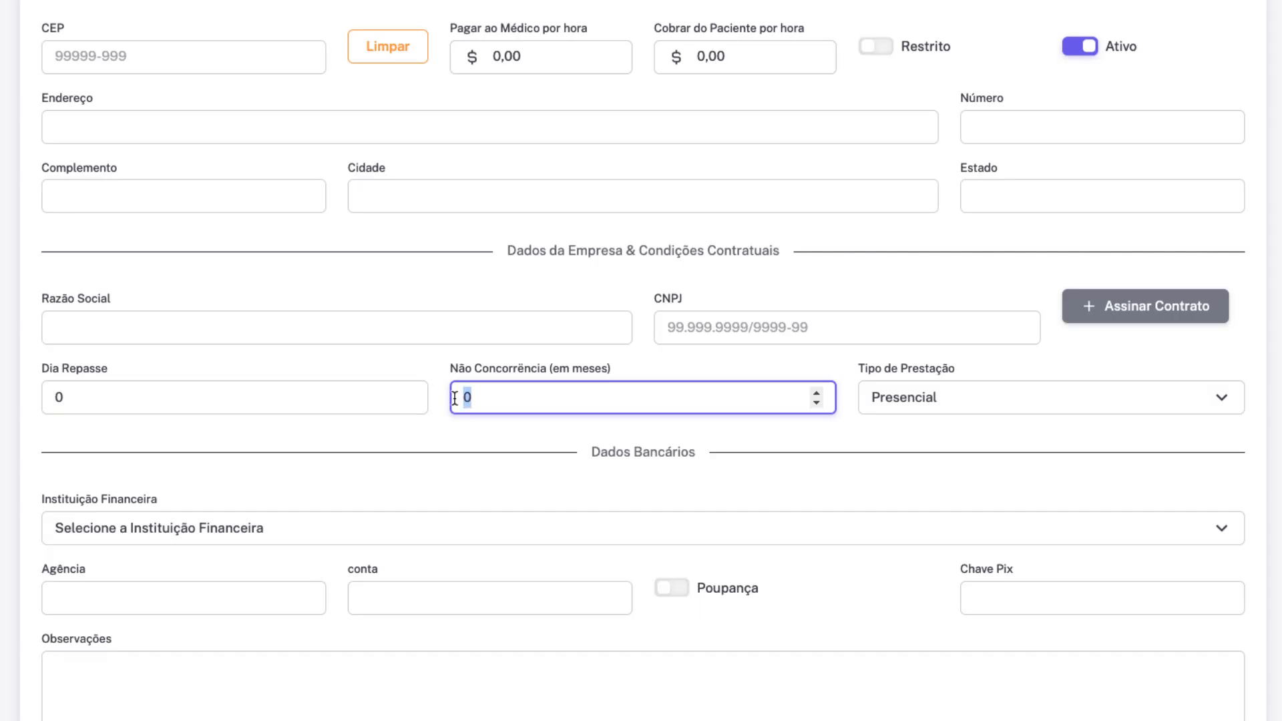
scroll(733, 388, down, 1)
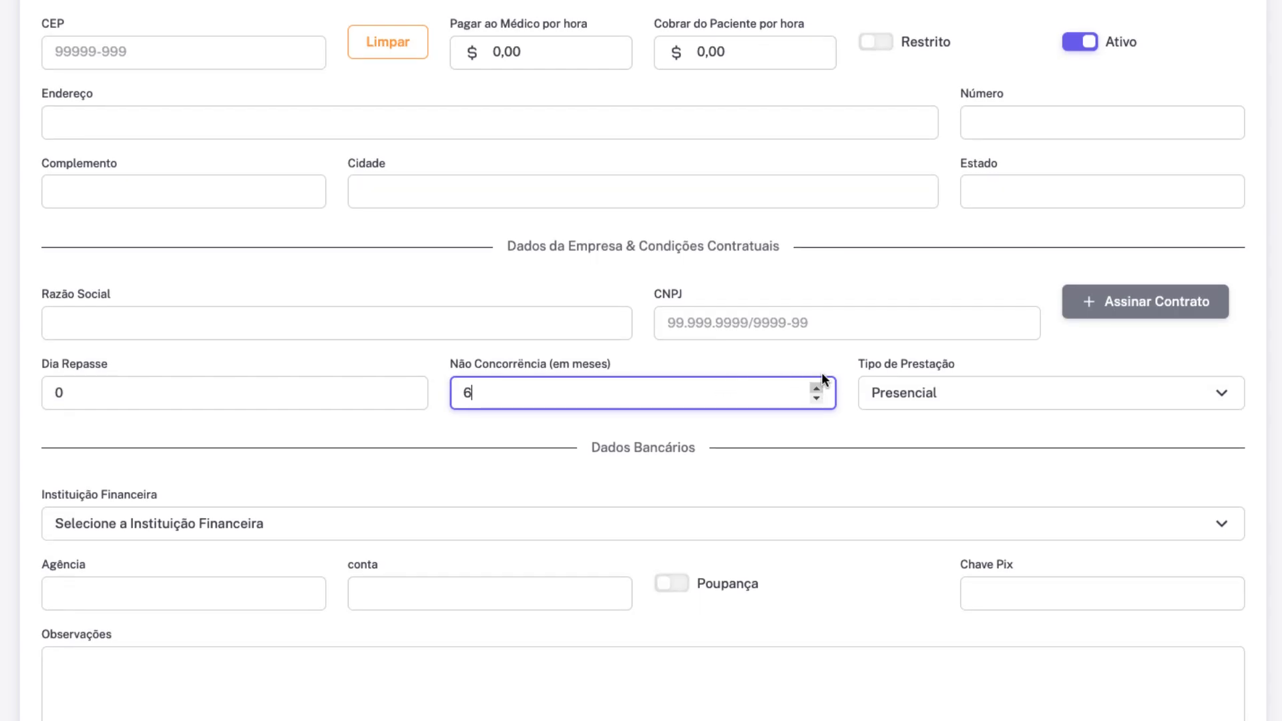
click(839, 294)
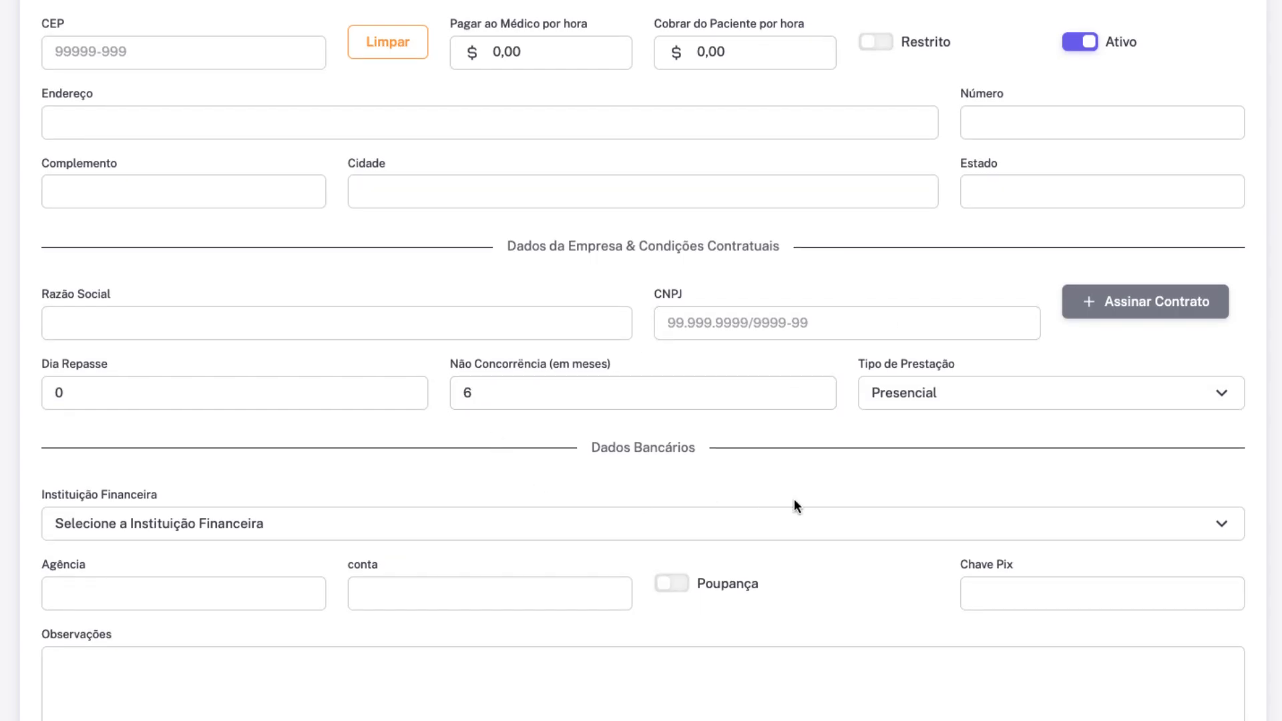
scroll(807, 502, down, 6)
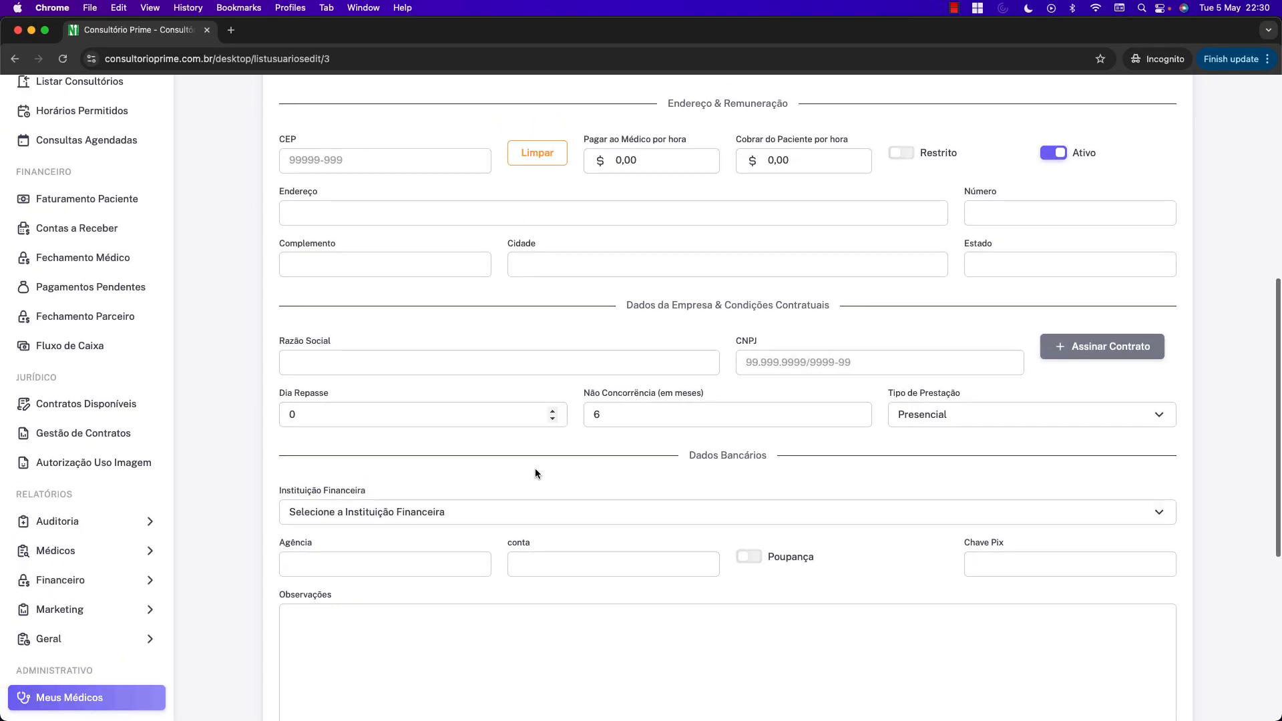
scroll(860, 452, up, 5)
scroll(860, 448, up, 2)
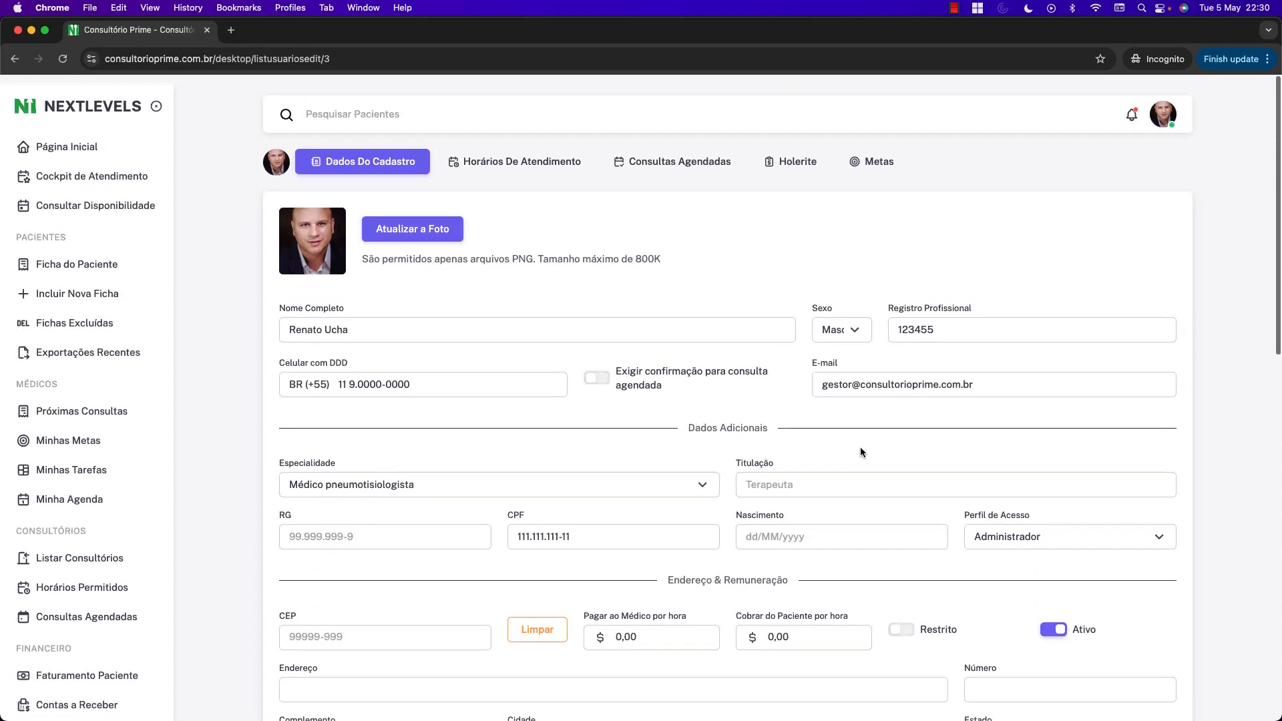
Import the 'Prestação de Serviço - Médico' template into the available contracts.
click(72, 254)
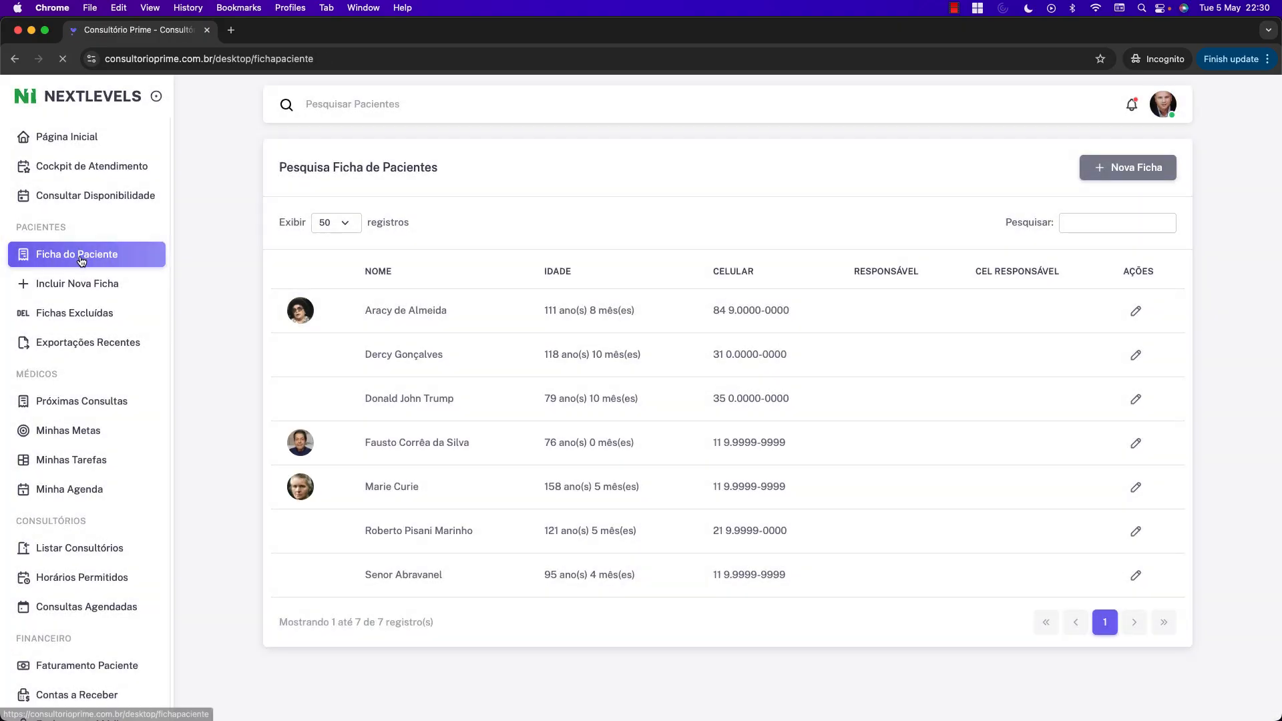
scroll(74, 287, down, 15)
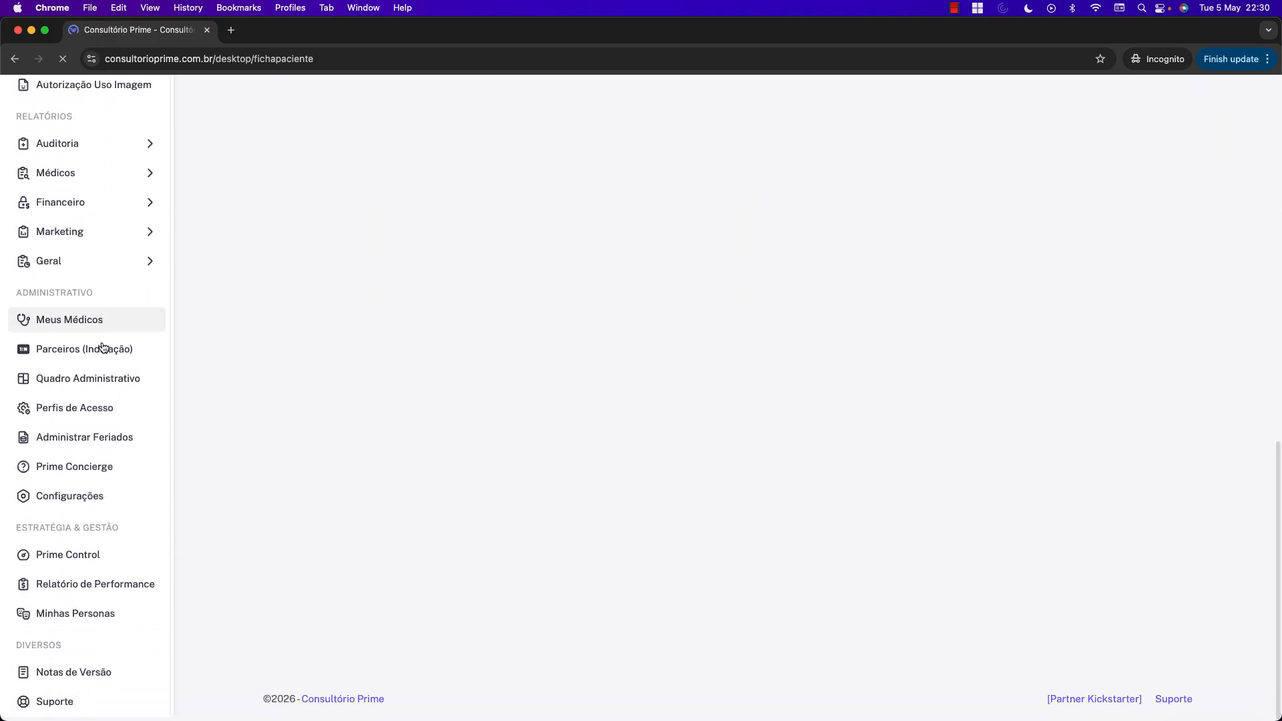
scroll(100, 347, up, 3)
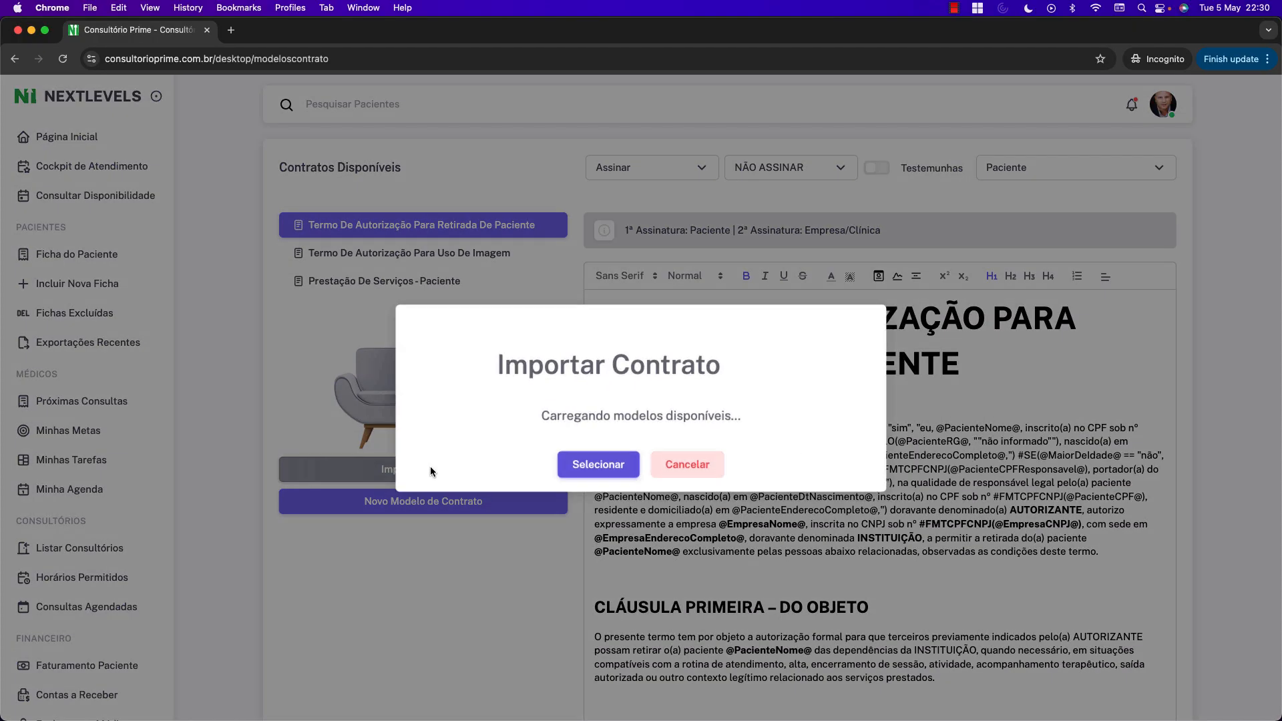
click(430, 468)
click(643, 435)
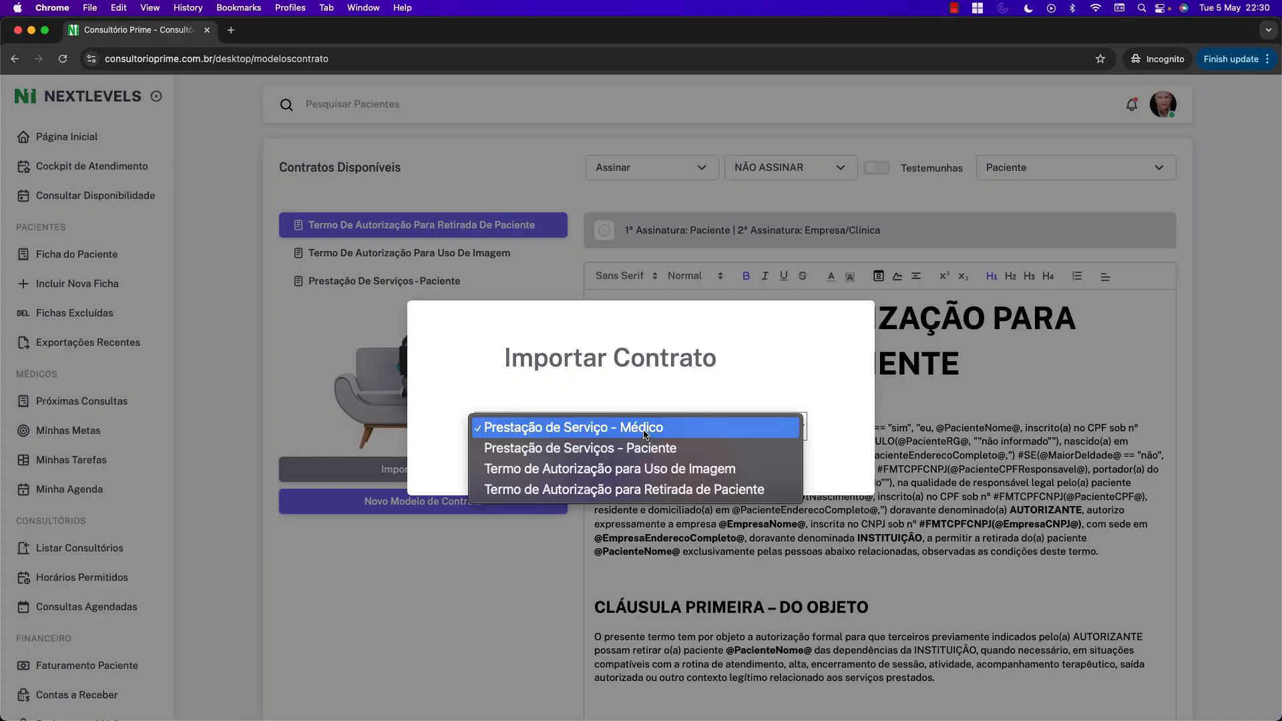
click(751, 403)
click(620, 468)
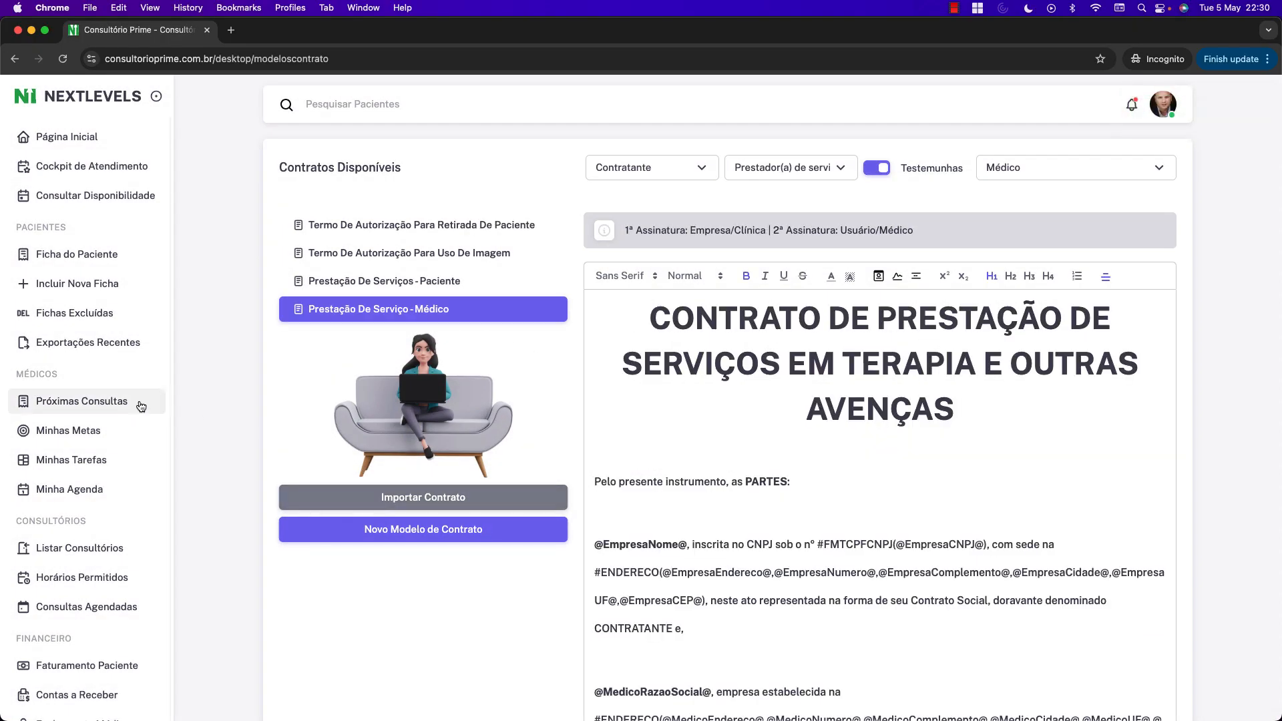
Go to the electronic contract management page.
scroll(166, 401, down, 10)
scroll(165, 396, down, 3)
scroll(167, 395, up, 10)
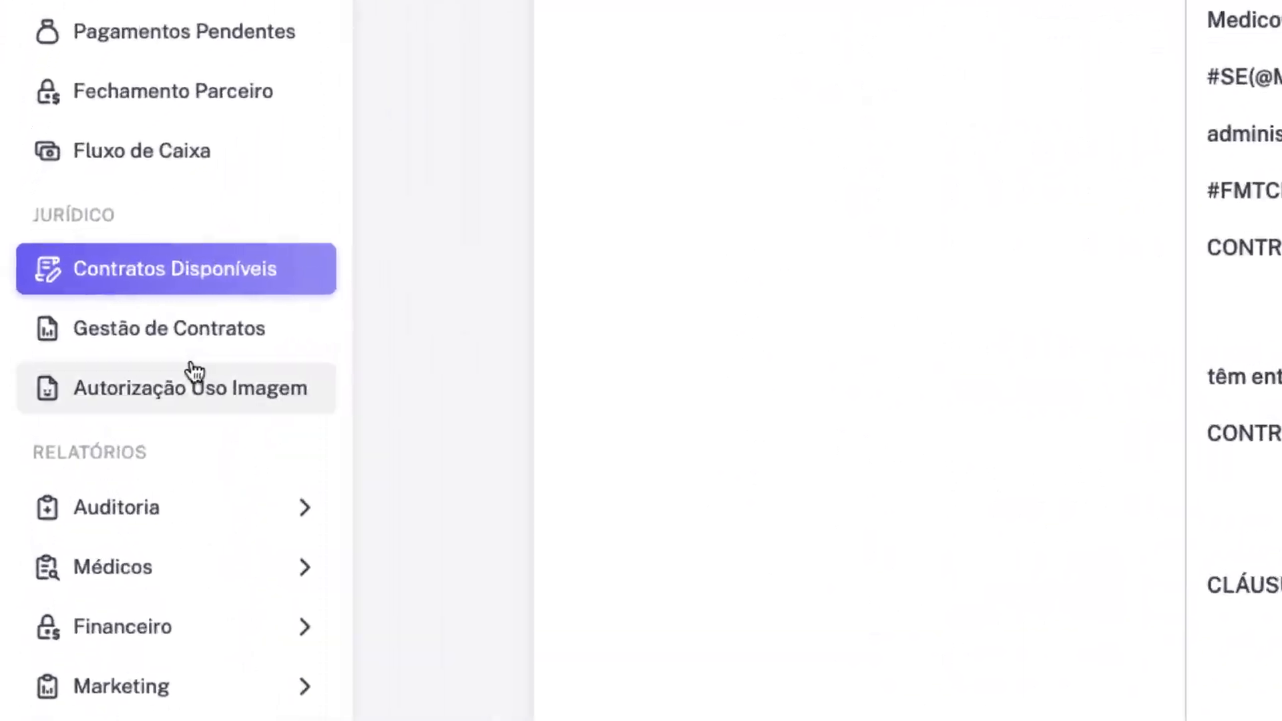
click(178, 339)
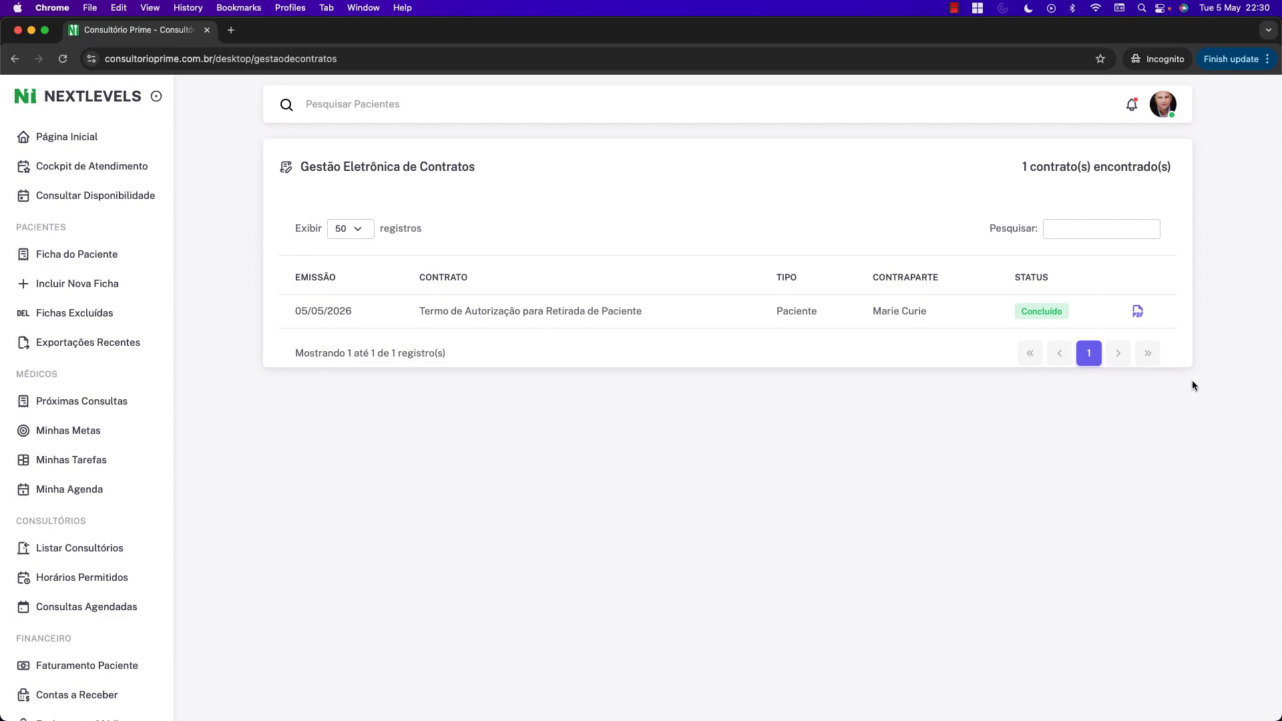
Search issued contracts for patient 'marie' and open the completed authorization contract PDF.
click(1072, 230)
text(maria)
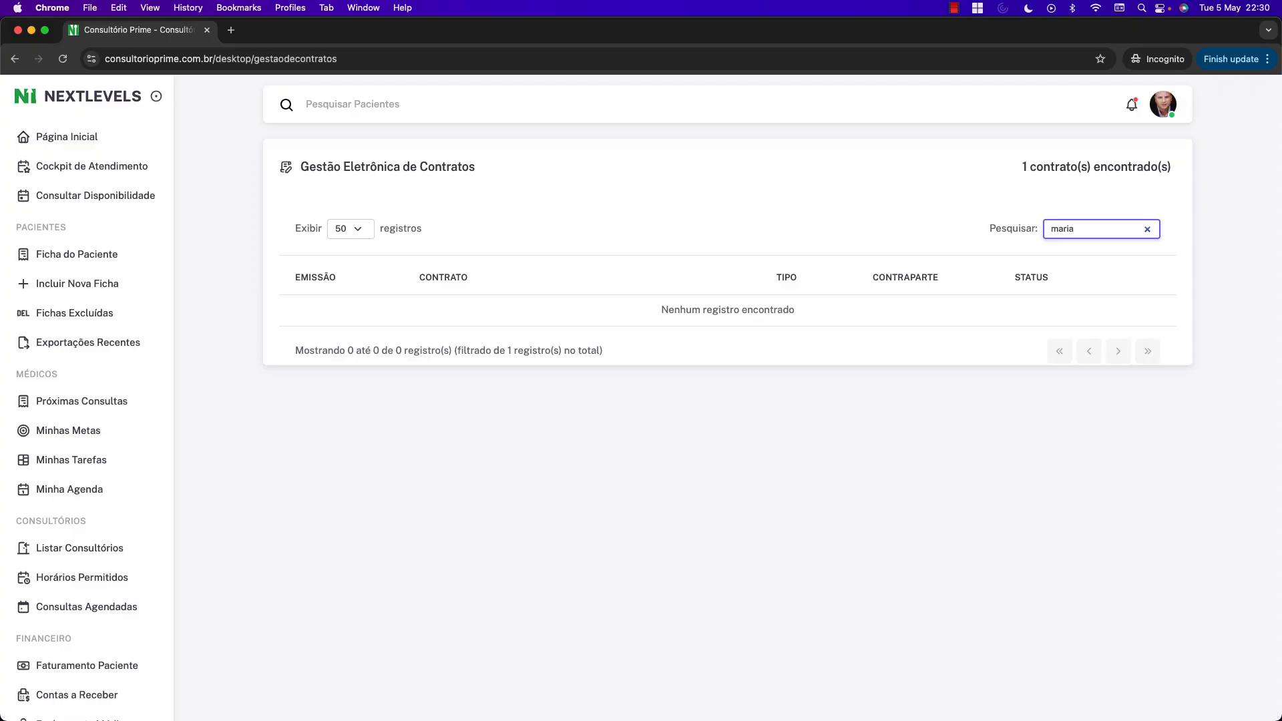
key(BackSpace)
text(e)
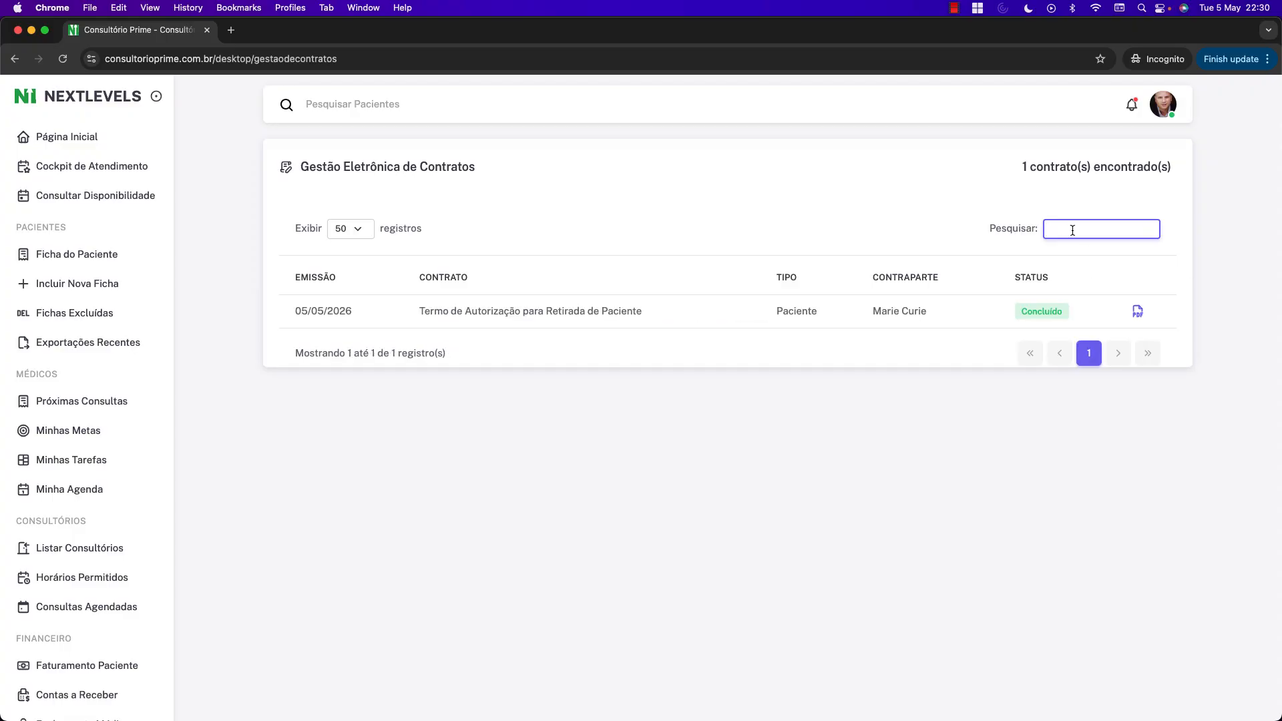
click(1136, 311)
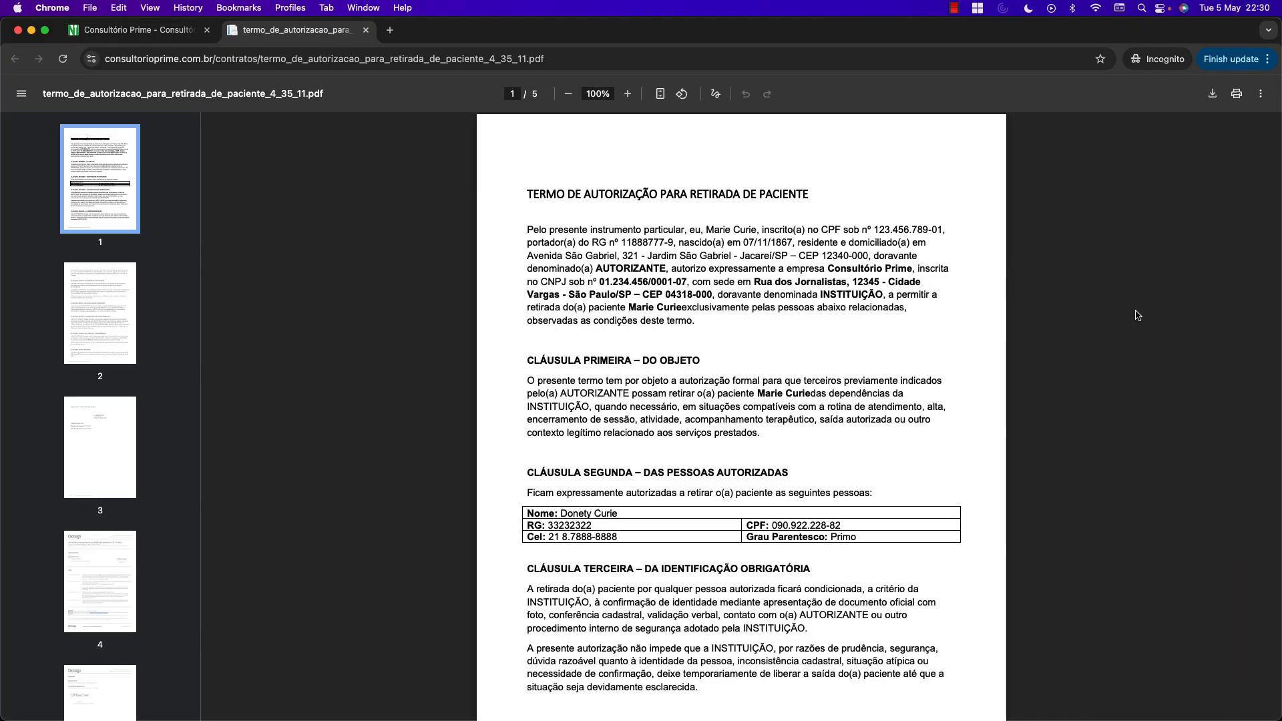
Scroll through the authorization PDF, then close it to return to contract management.
scroll(805, 280, down, 20)
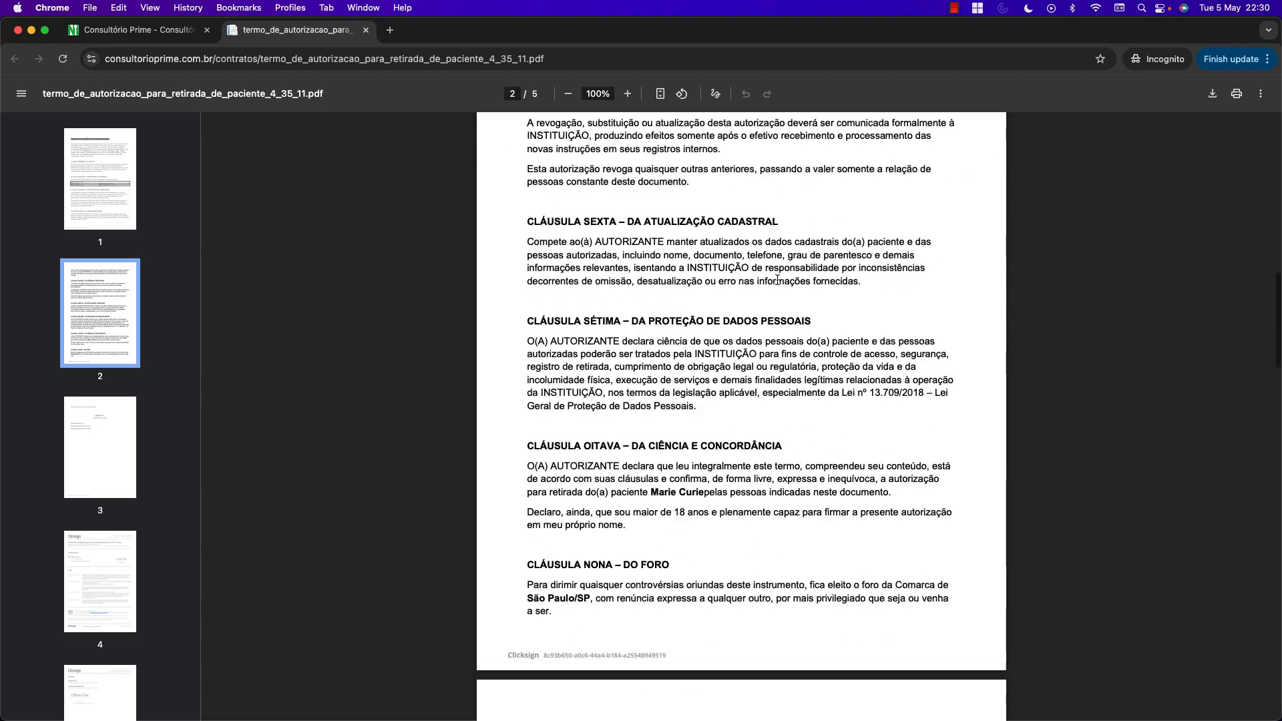
scroll(798, 288, down, 9)
scroll(798, 287, up, 13)
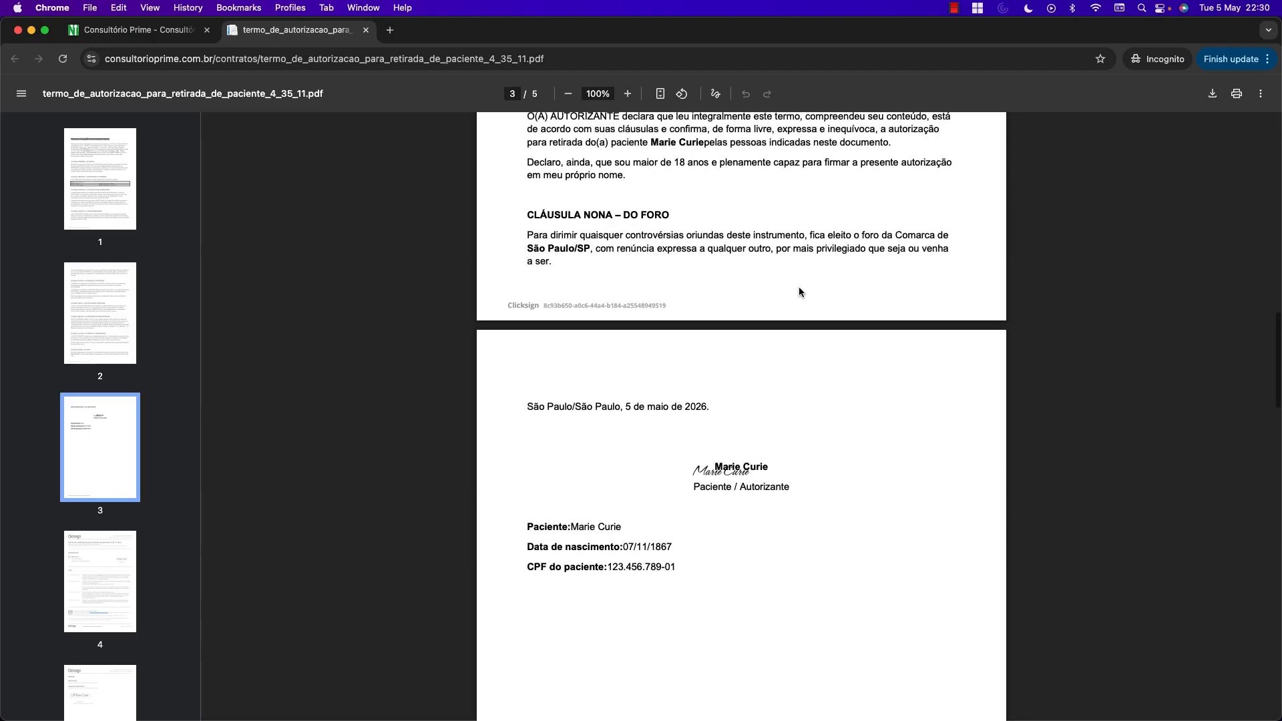
scroll(799, 287, down, 18)
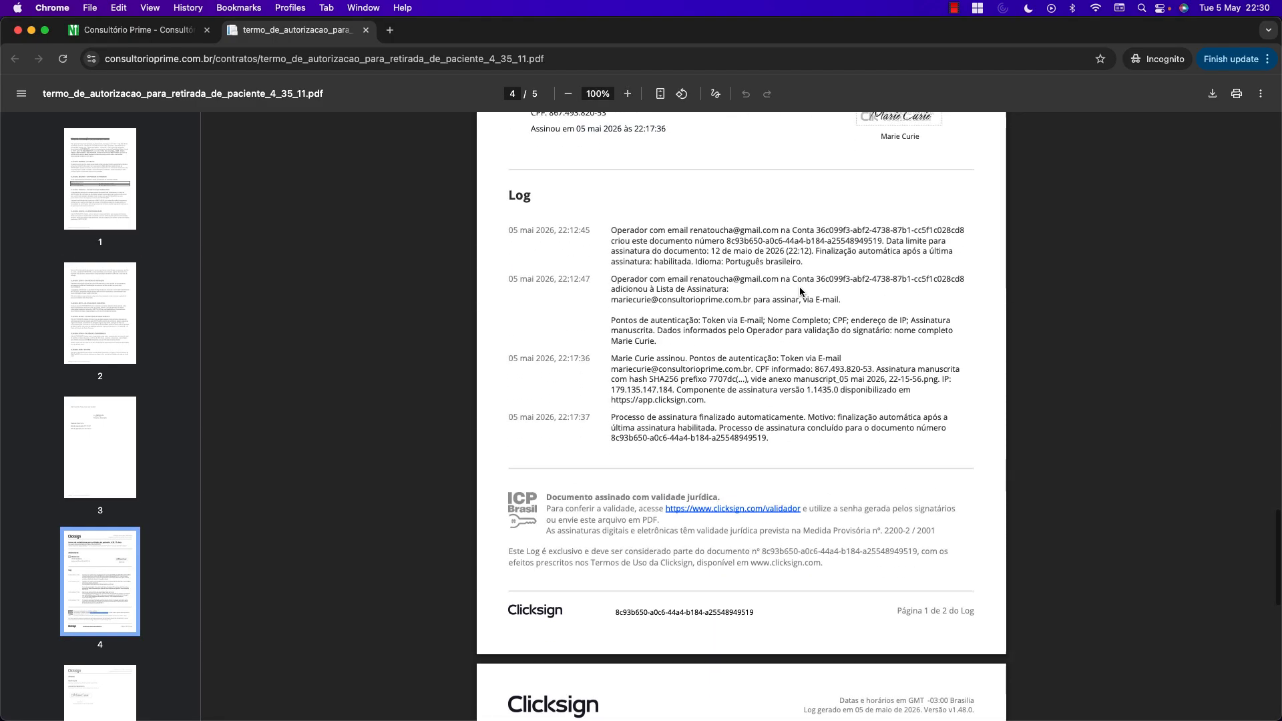
scroll(799, 287, up, 12)
scroll(799, 291, up, 15)
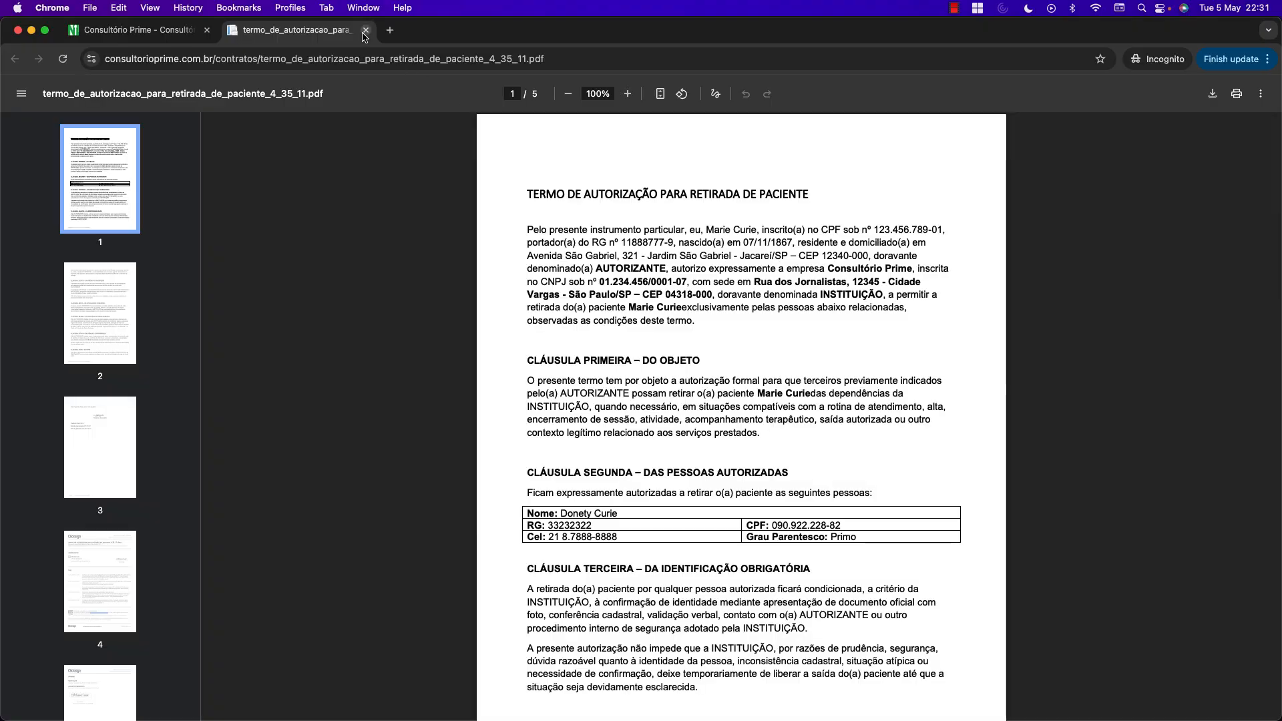
click(365, 30)
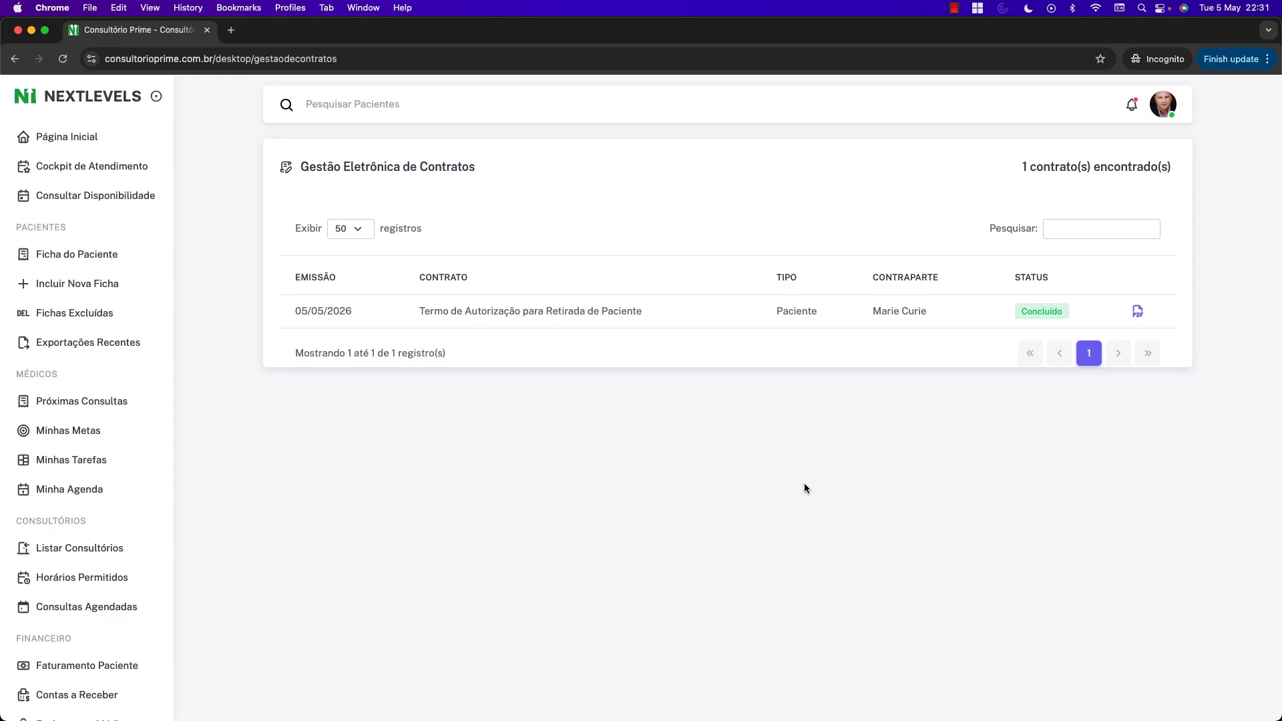
Open the plan service usage page from the footer link and locate the electronic signature row.
scroll(805, 488, down, 15)
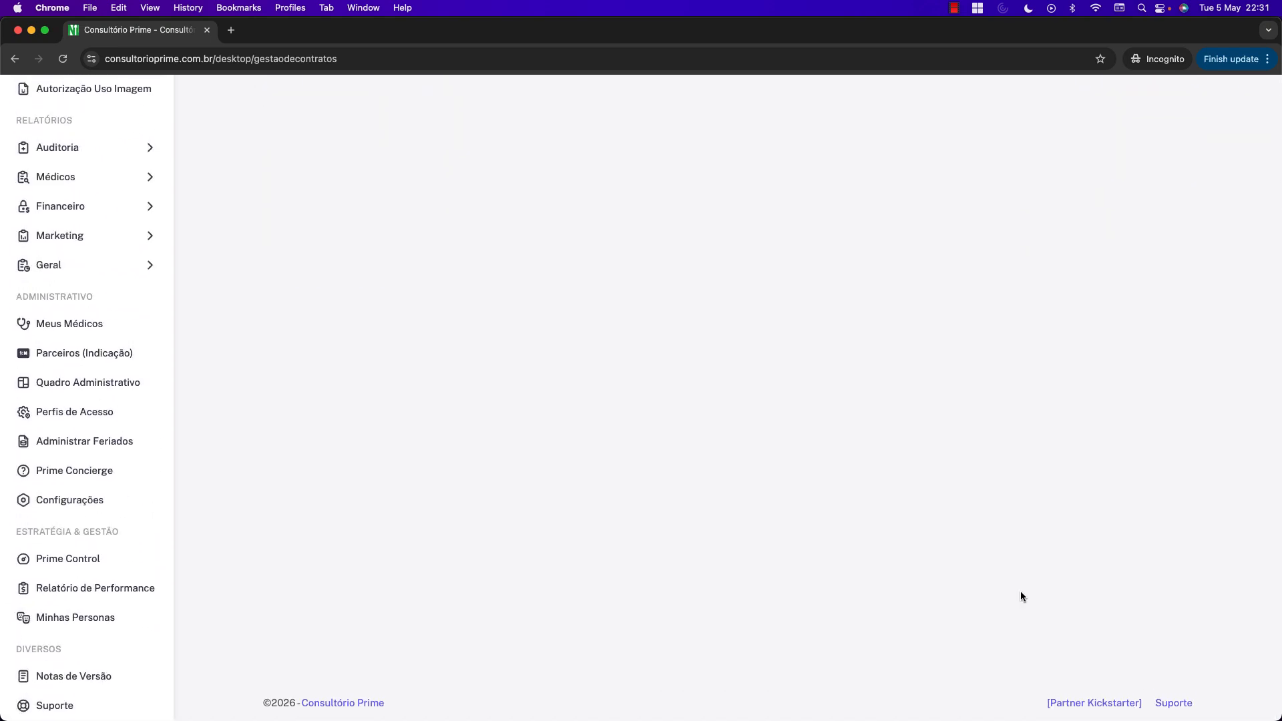
click(1088, 702)
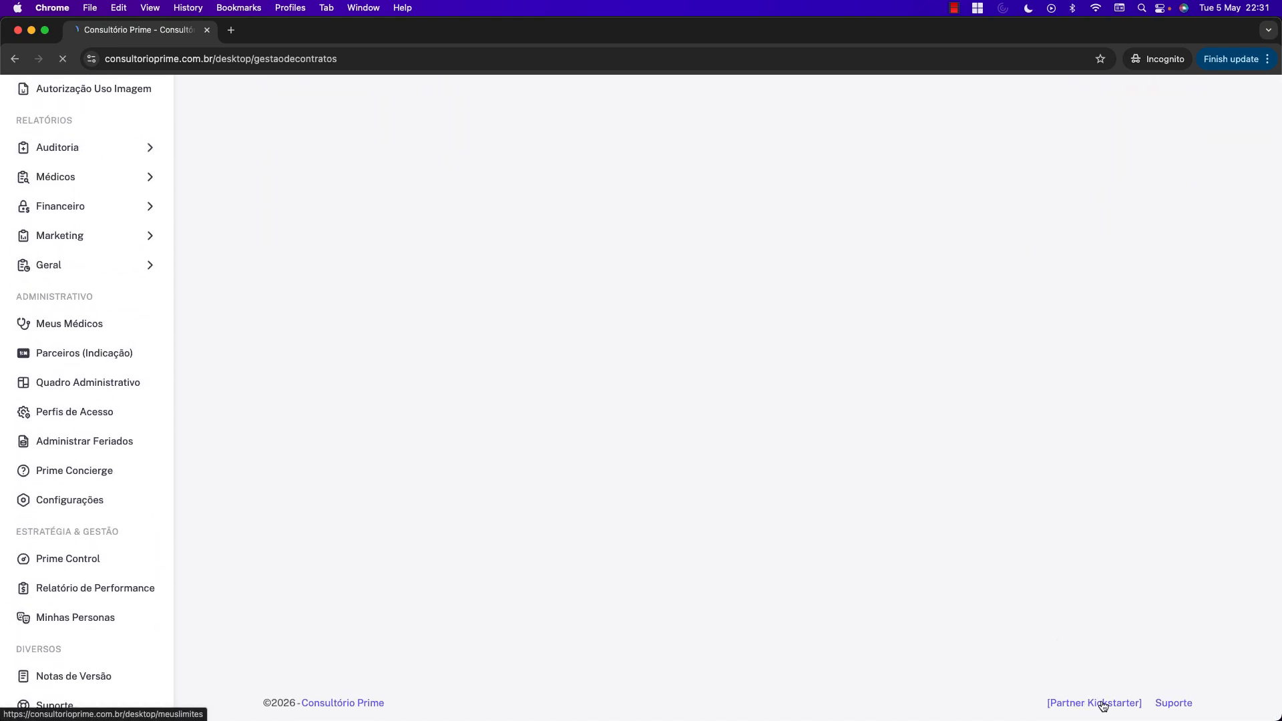
scroll(568, 355, down, 12)
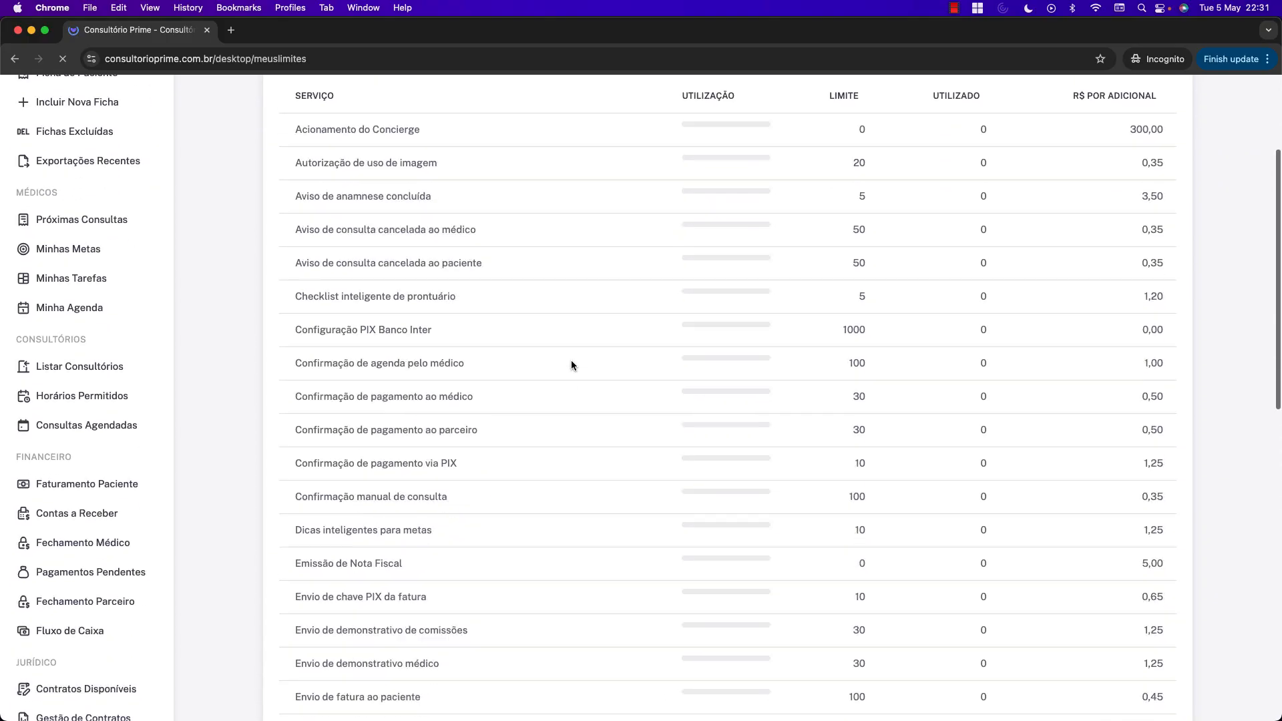
scroll(577, 375, down, 3)
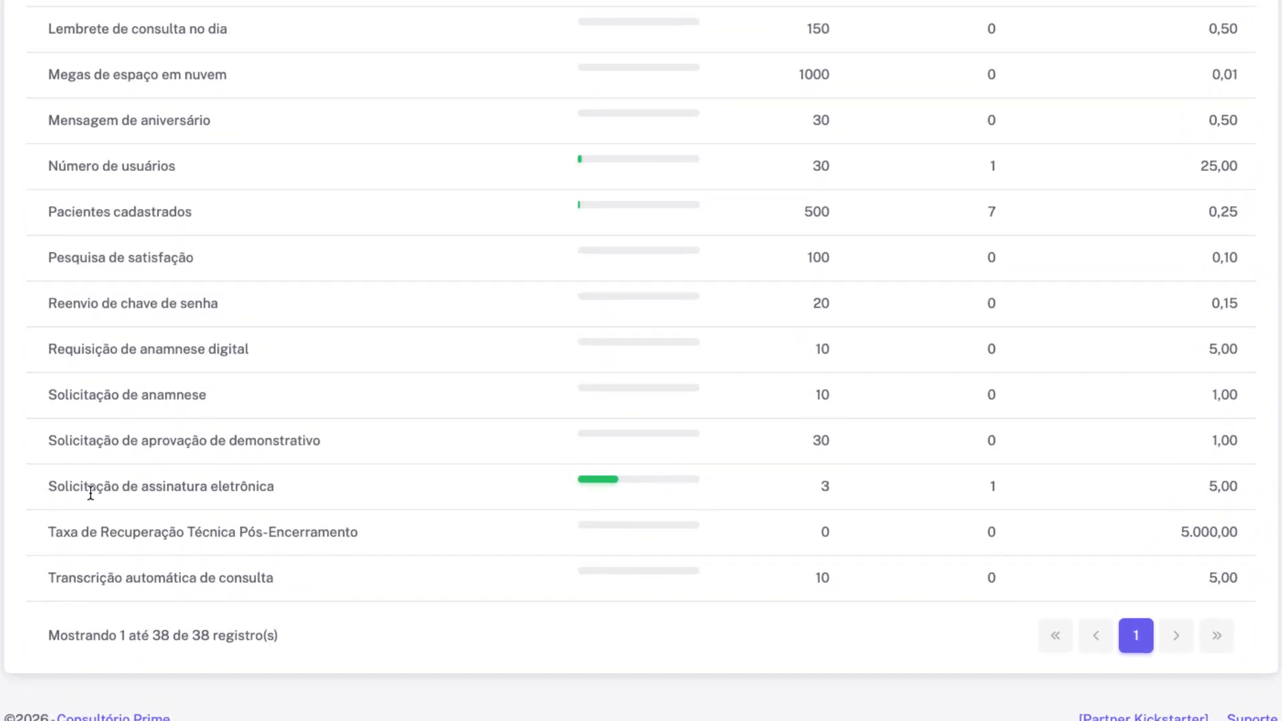
drag(52, 486, 273, 498)
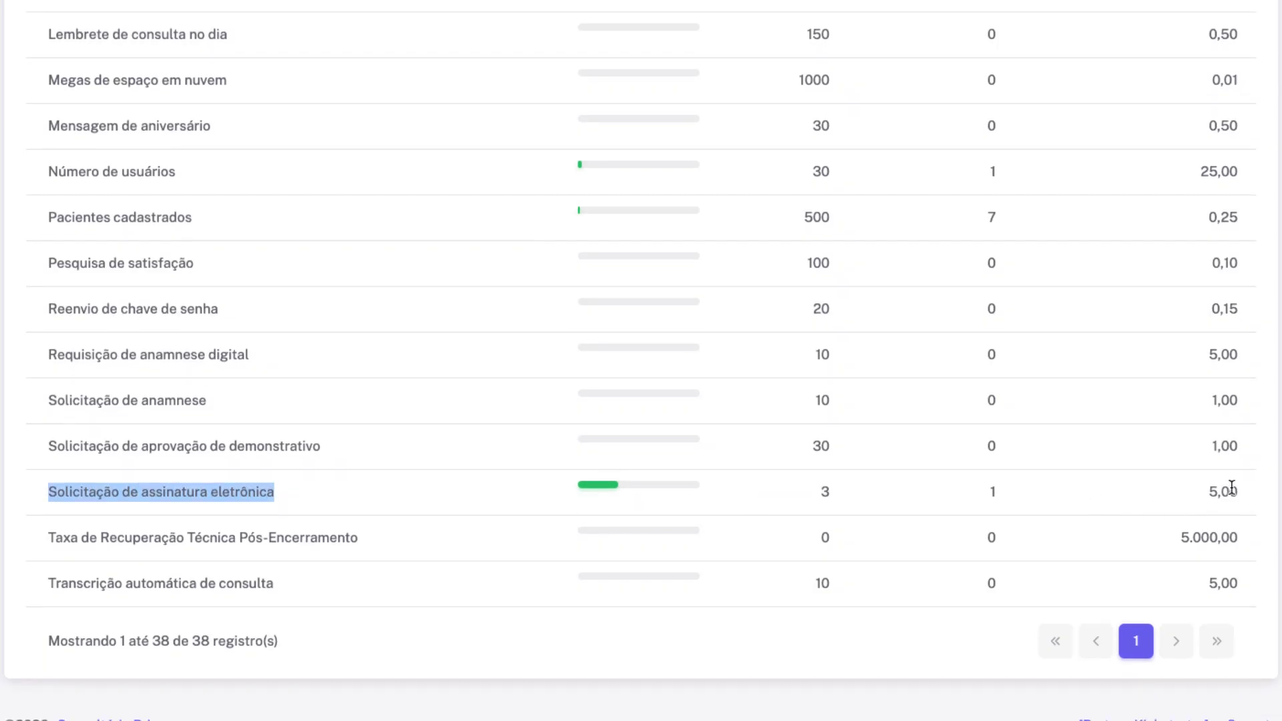
click(1219, 497)
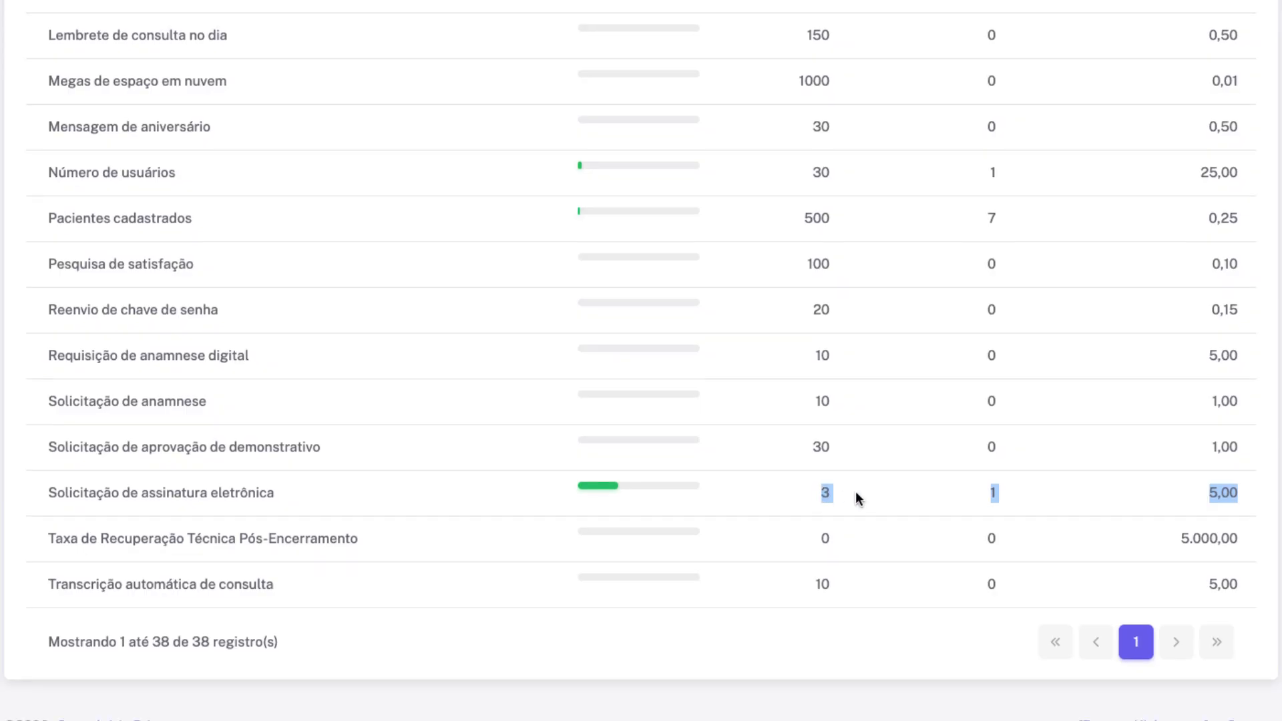
click(918, 501)
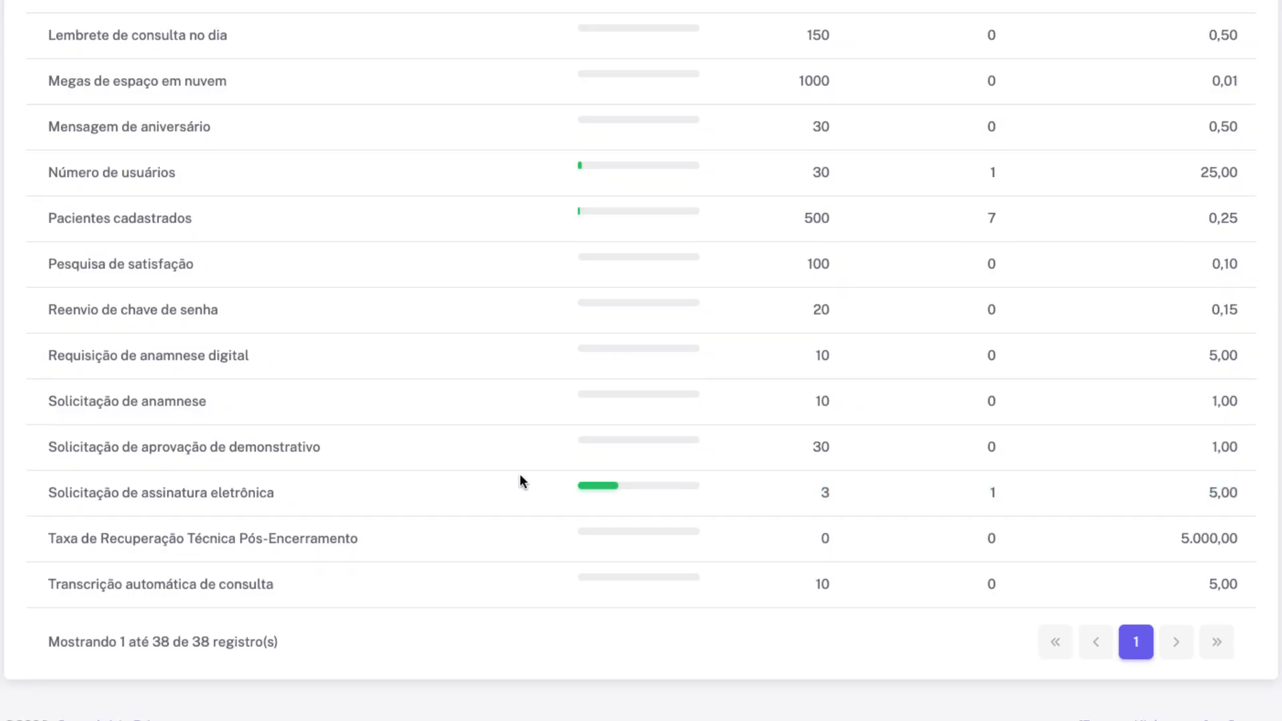
Check the page heading and the Solicitação de assinatura eletrônica quota: 1 of 3 used.
scroll(532, 482, up, 1)
scroll(546, 482, down, 1)
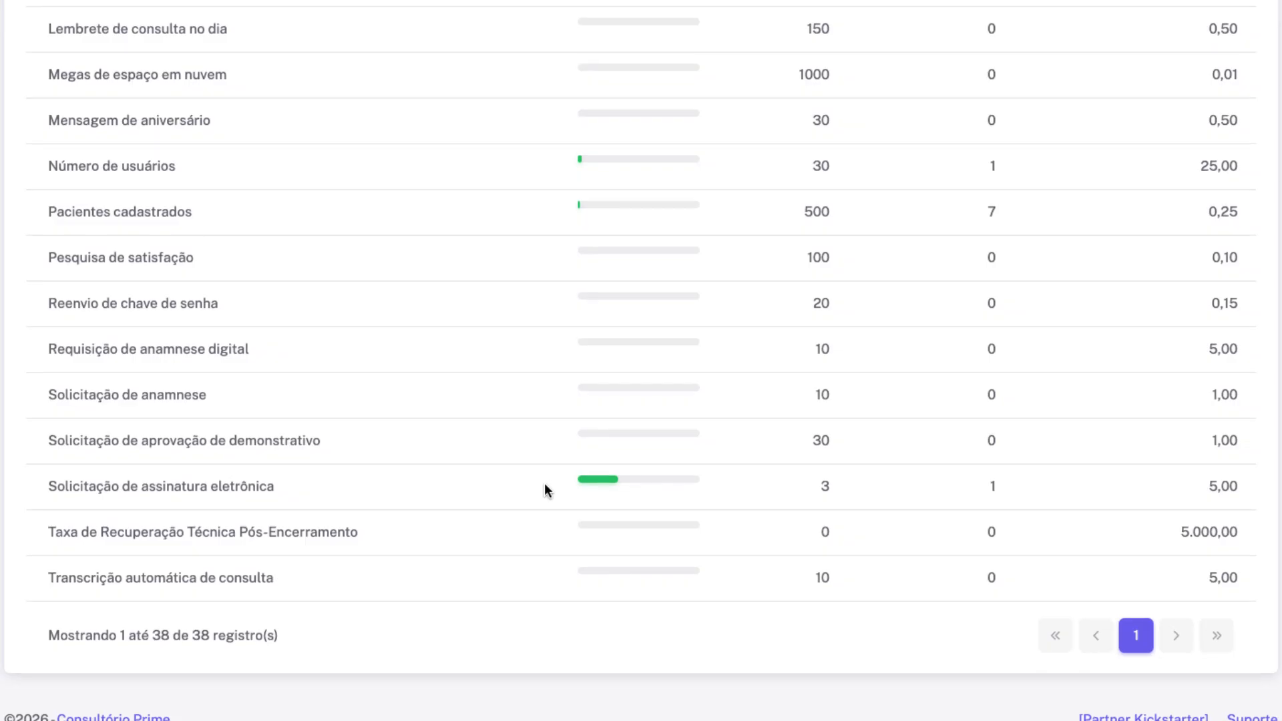
scroll(536, 483, up, 20)
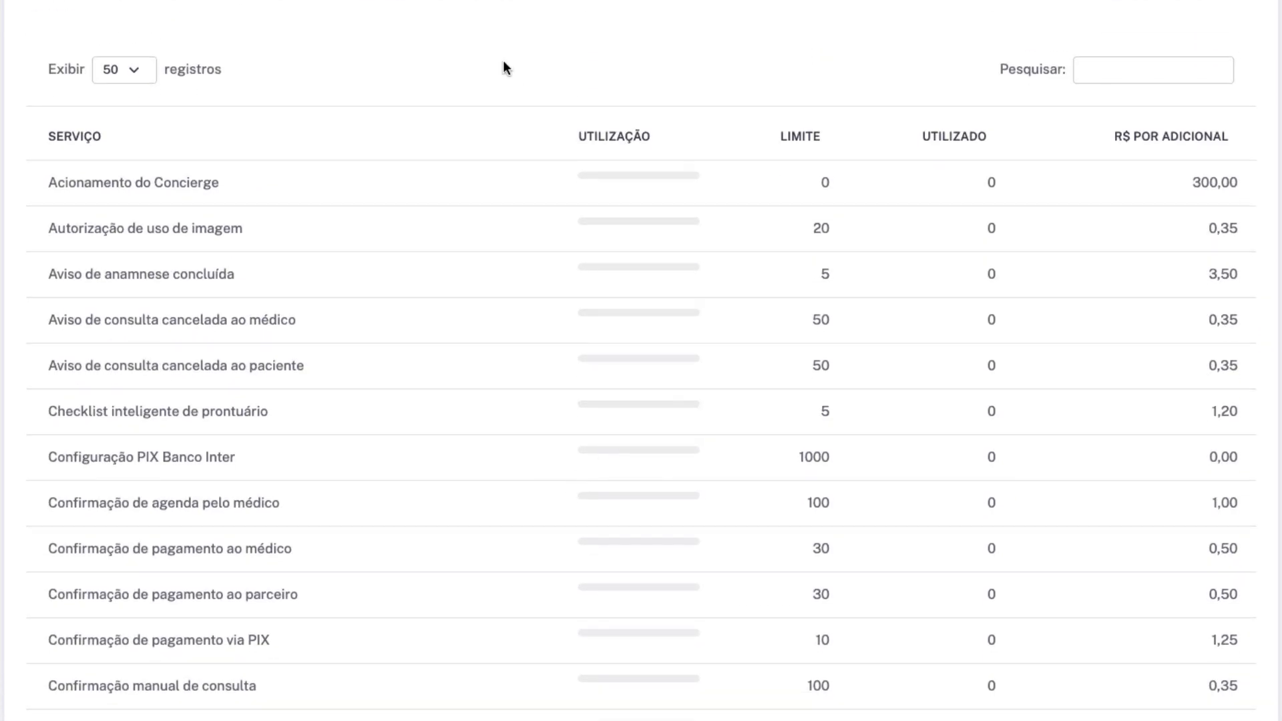
drag(163, 64, 639, 172)
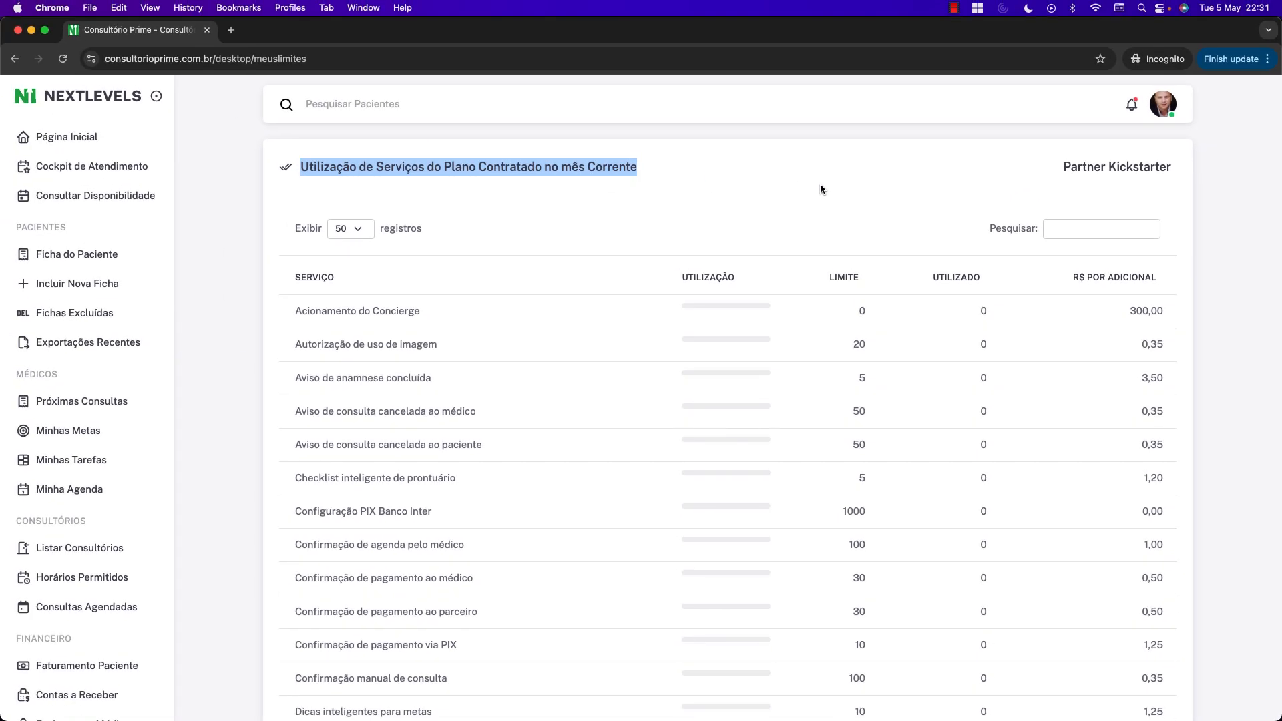
click(819, 193)
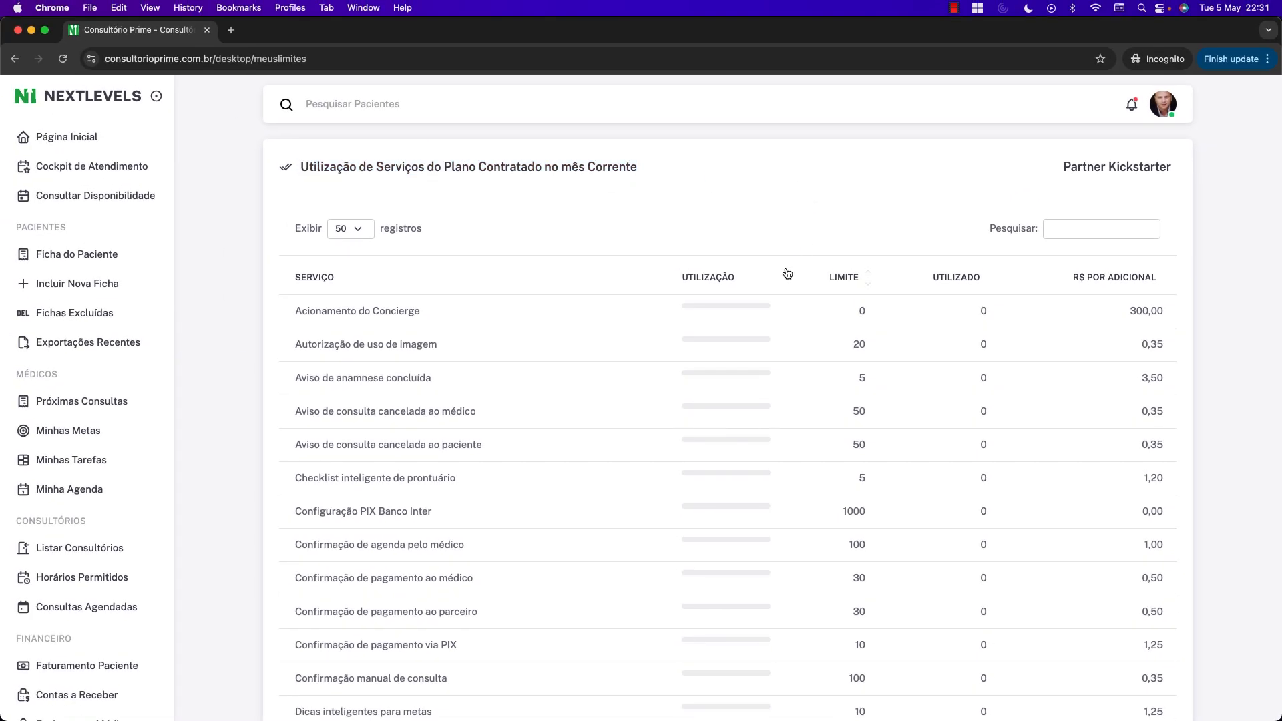
scroll(797, 298, down, 15)
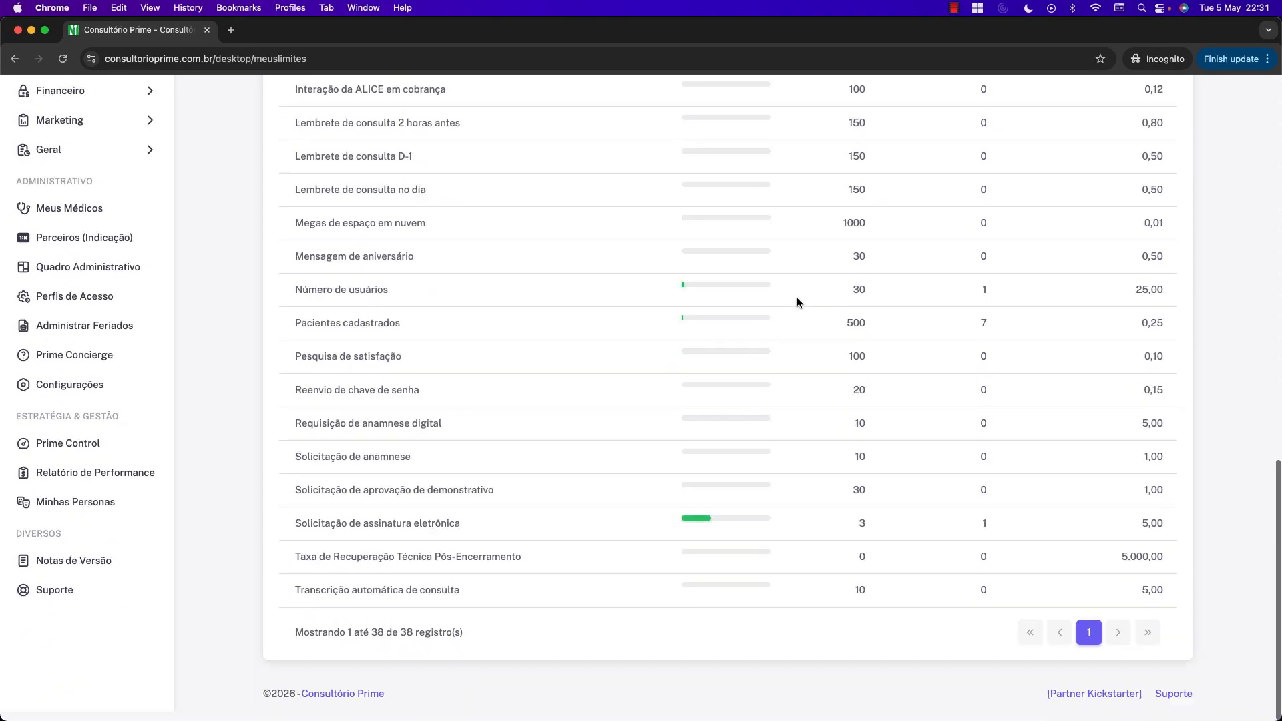
drag(294, 533, 463, 542)
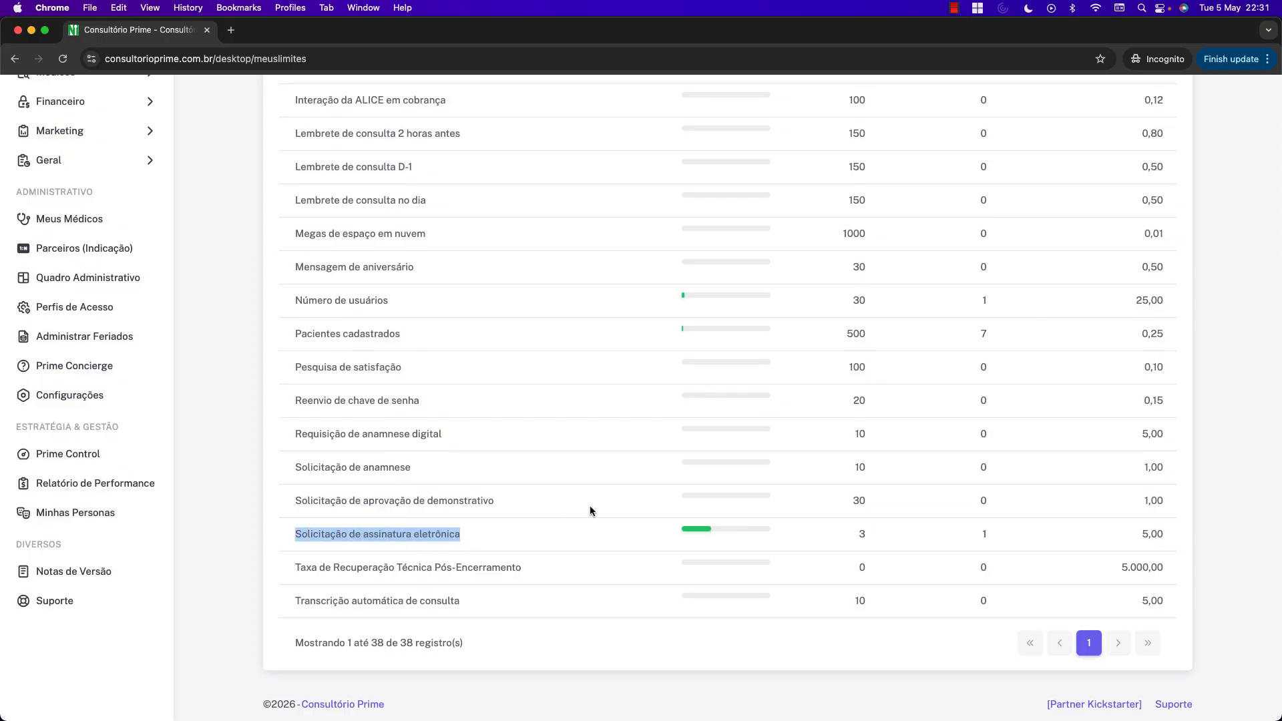
click(617, 532)
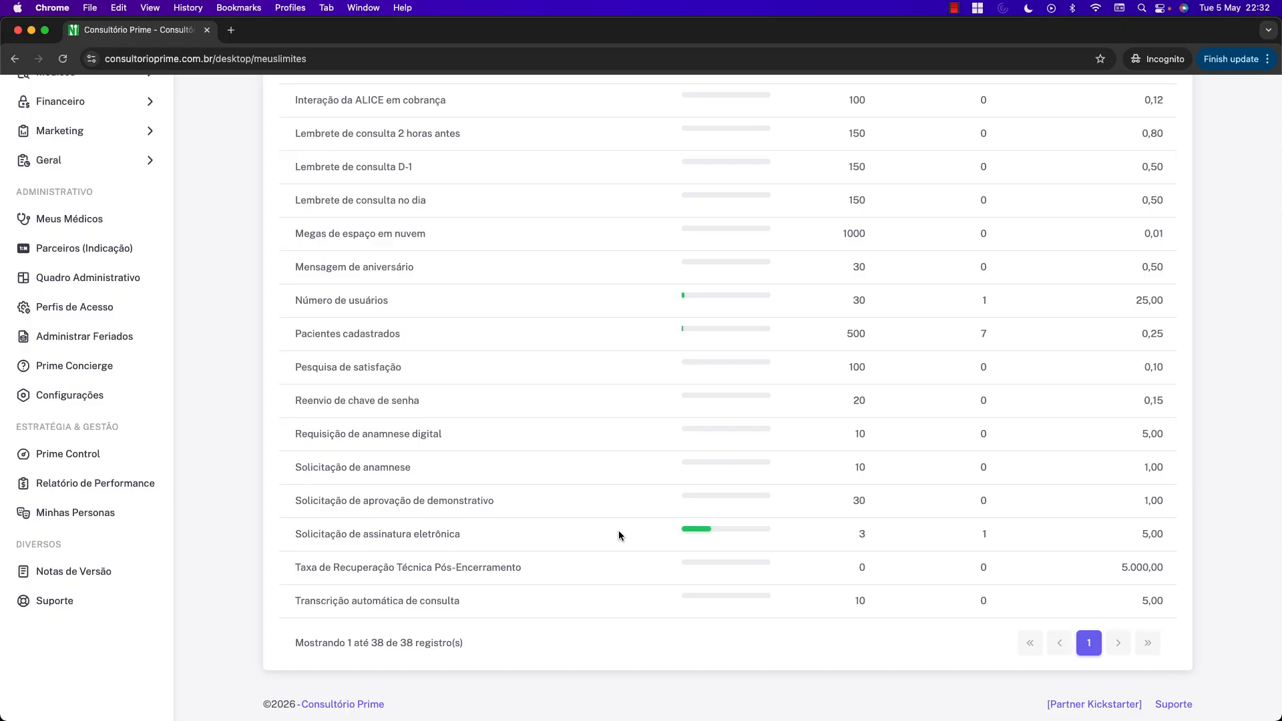
scroll(622, 529, up, 20)
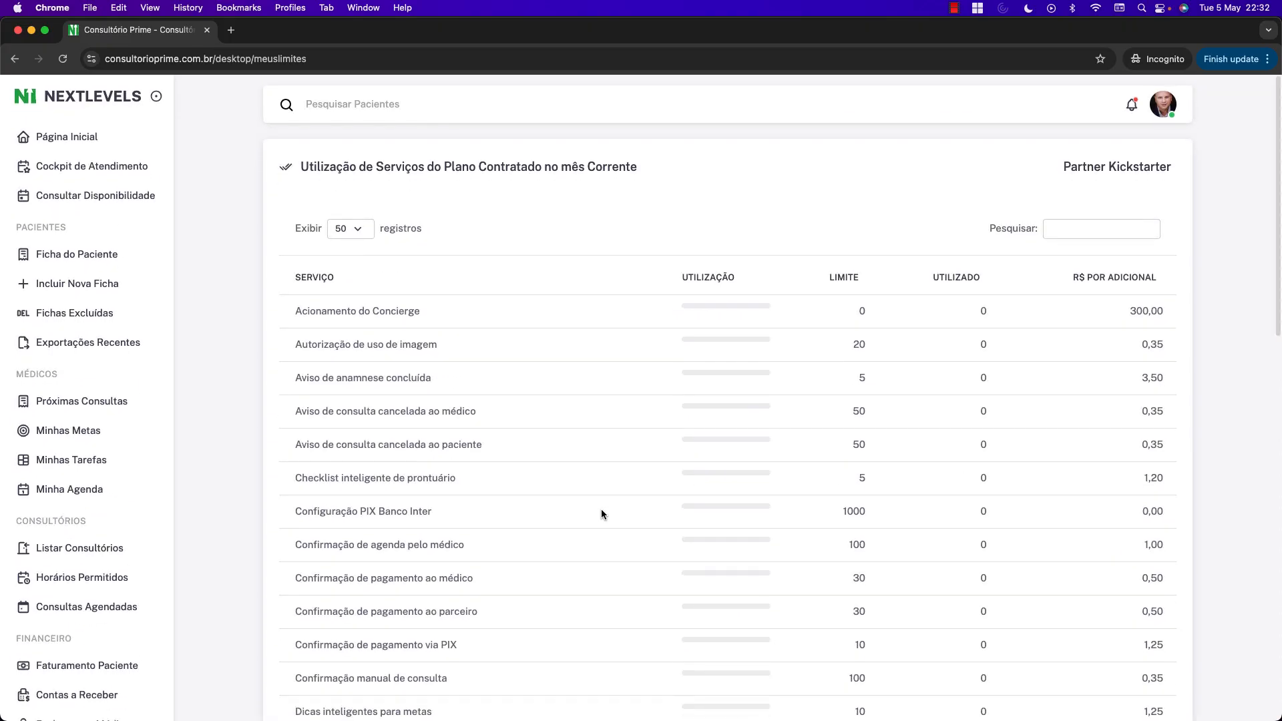
Open the patient's record and scroll to the withdrawal authorization term issued 05/05/2026.
click(94, 255)
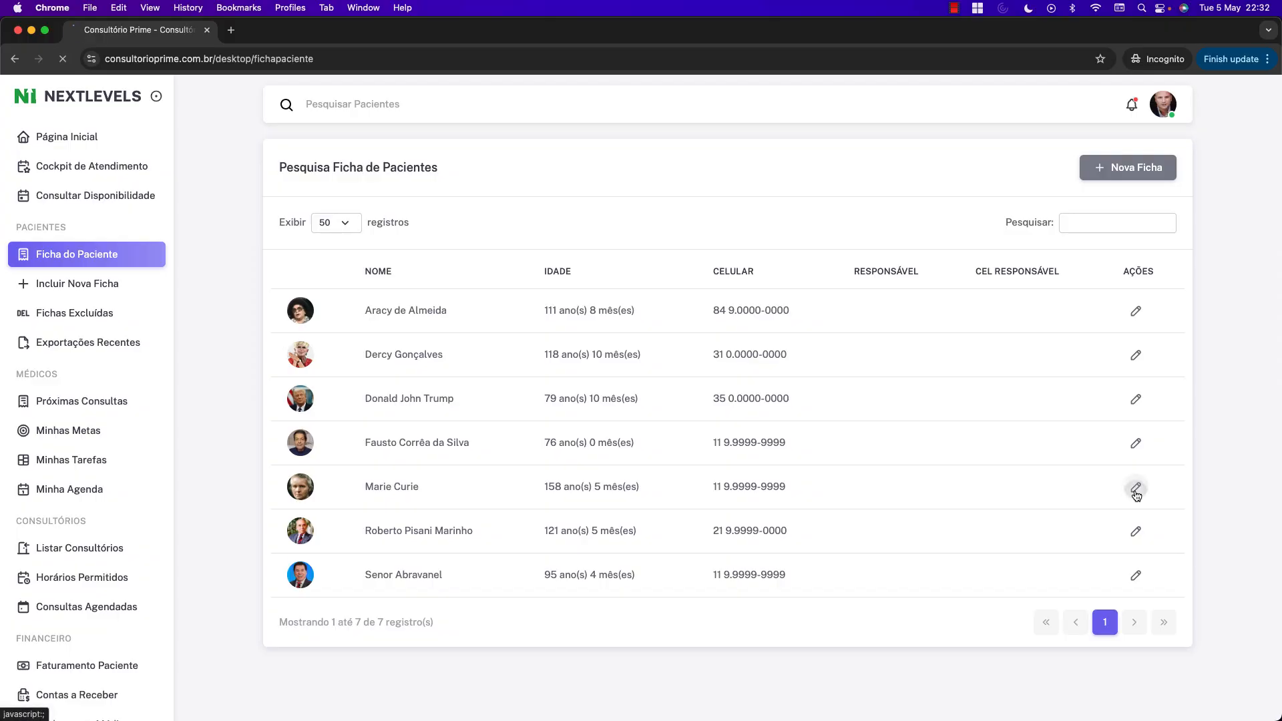
click(1135, 487)
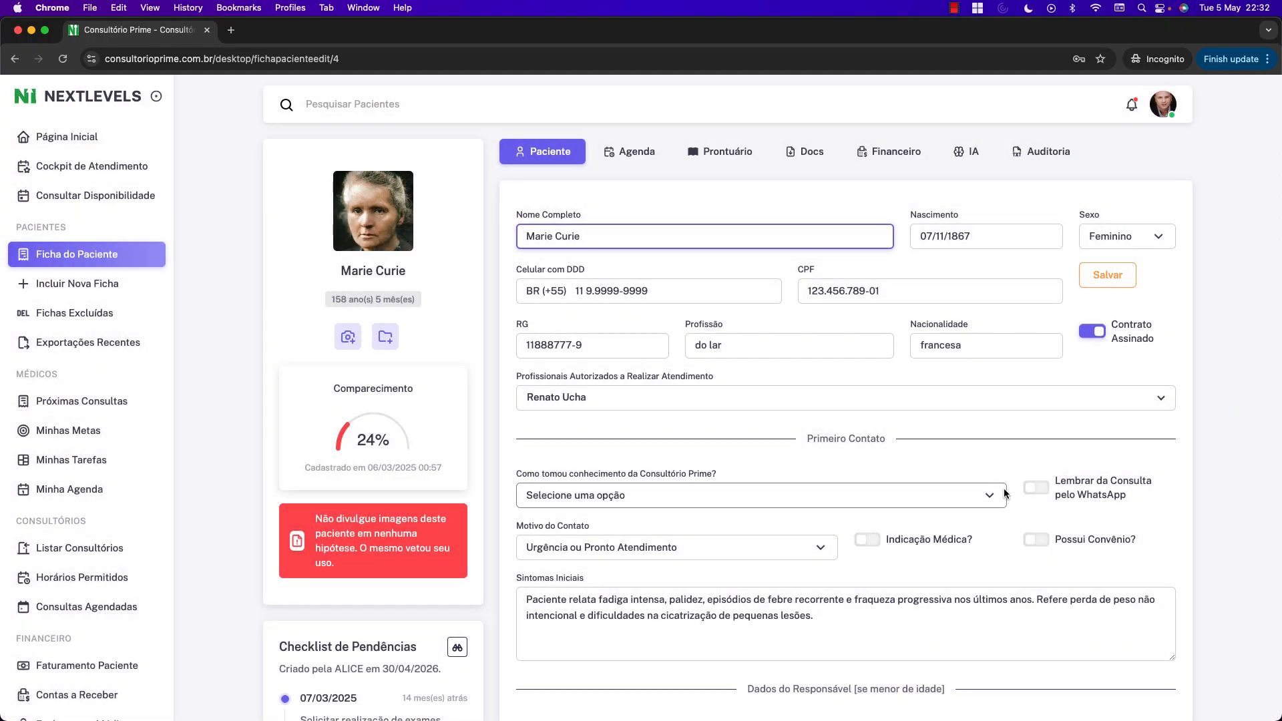
scroll(1004, 493, down, 4)
scroll(1002, 489, down, 11)
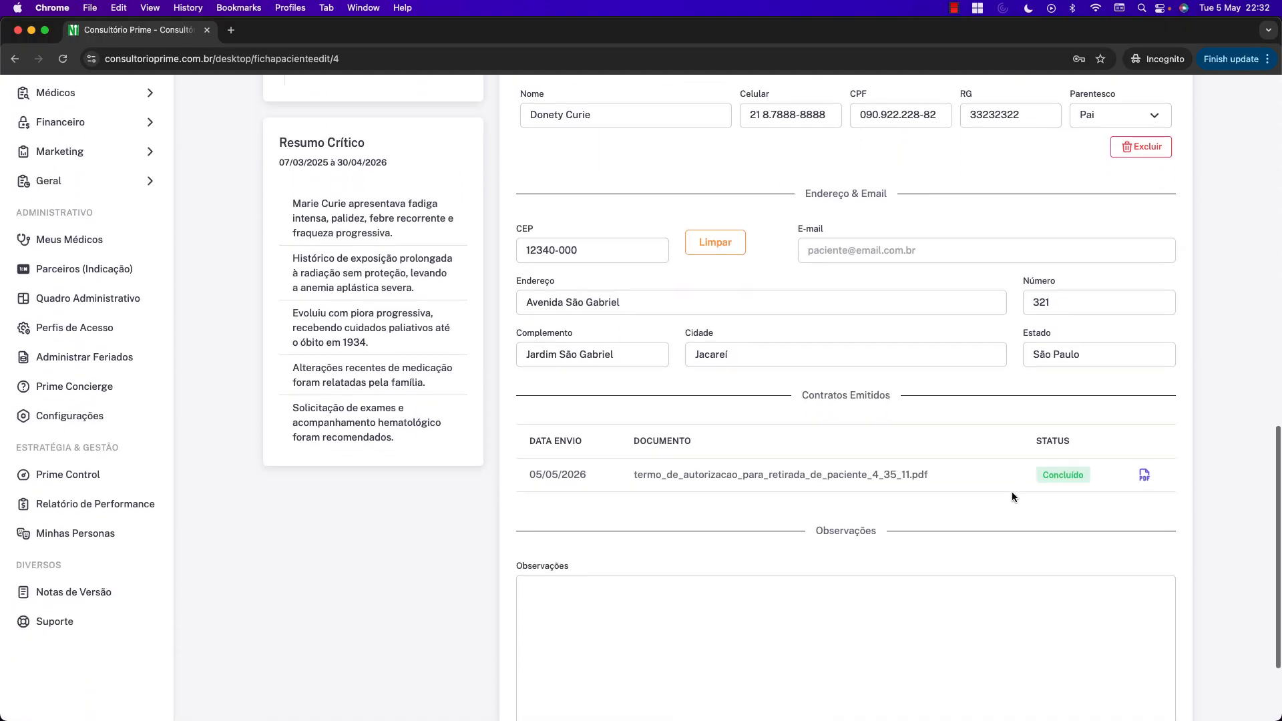
drag(634, 353, 760, 368)
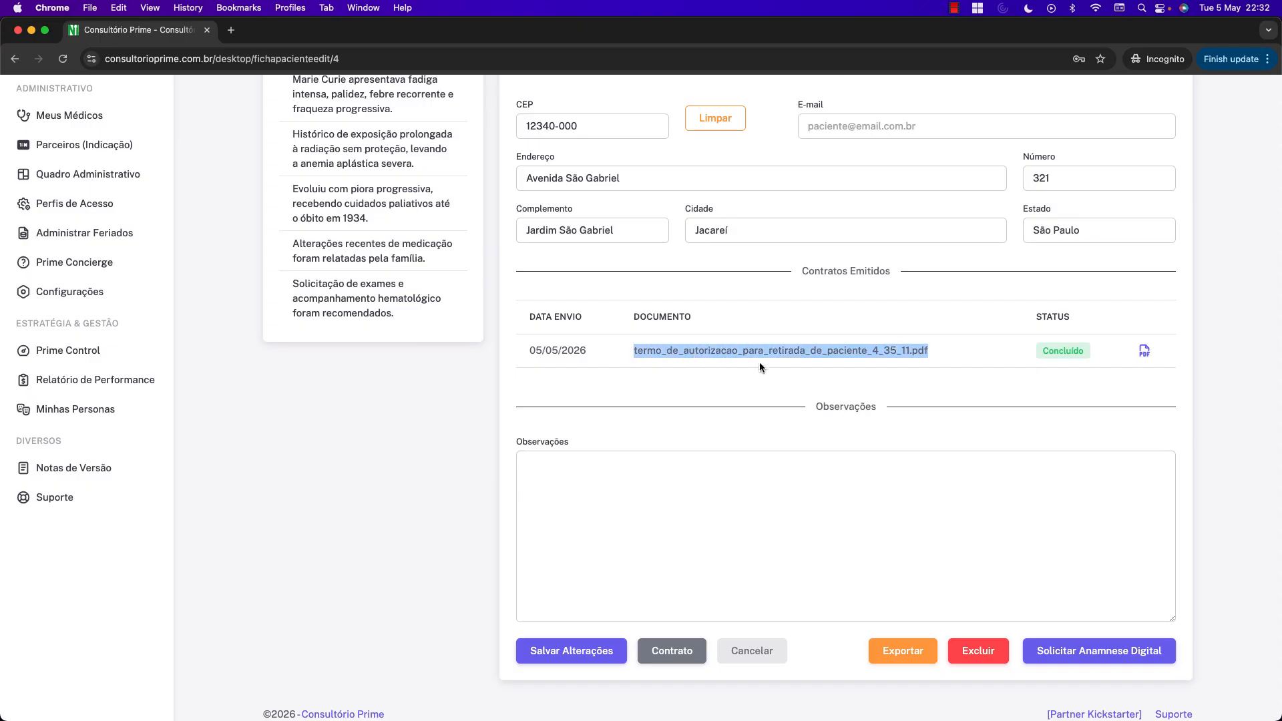
click(931, 357)
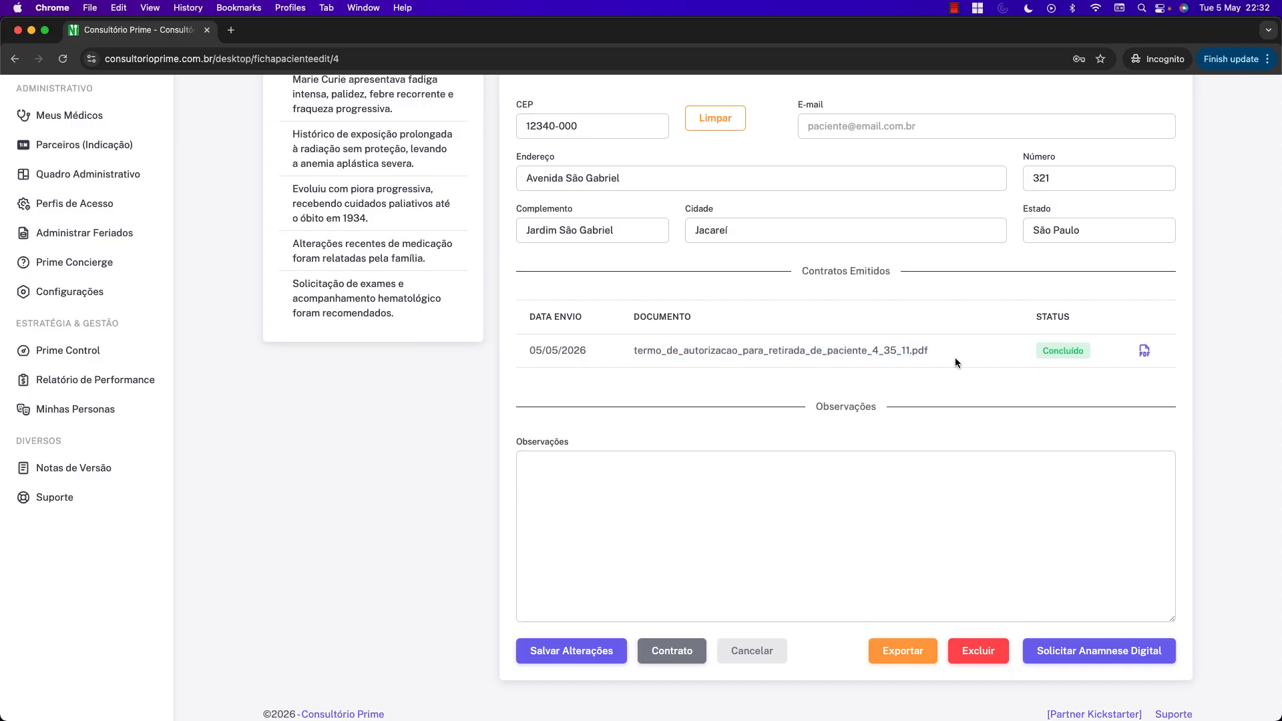
Open the signed withdrawal authorization PDF and read all five pages, including the Clicksign signature log.
click(1144, 352)
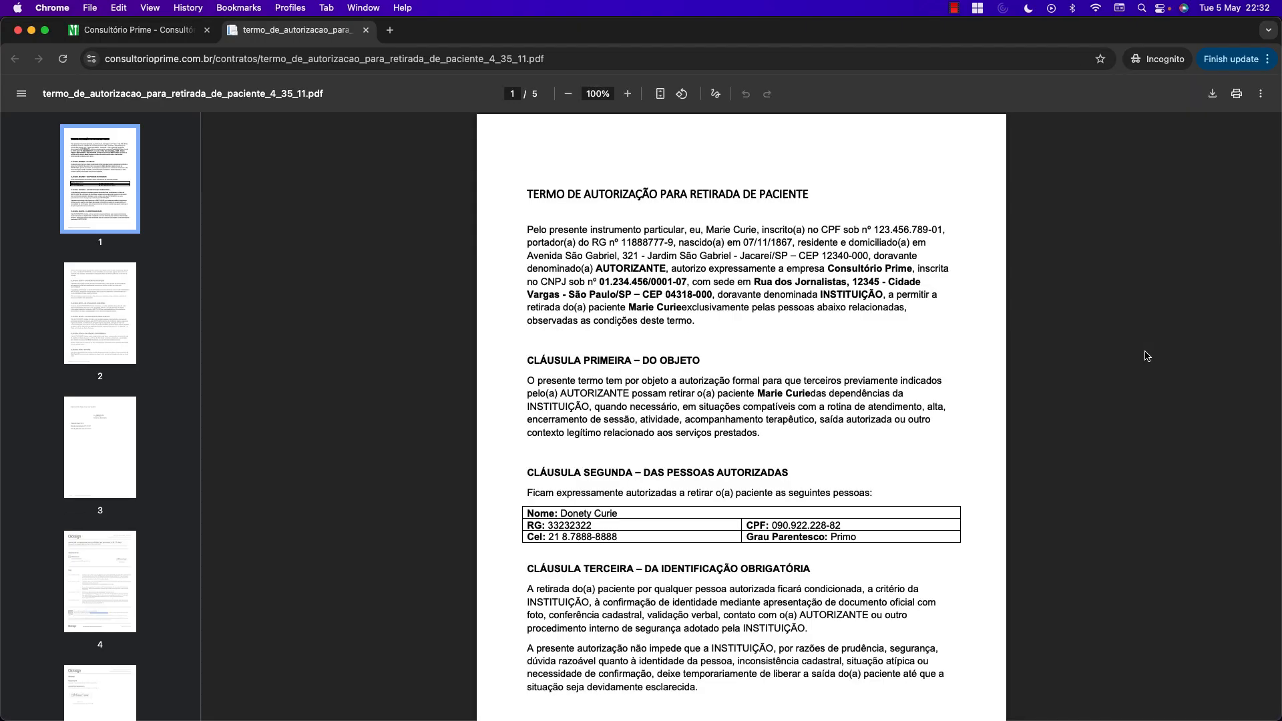
scroll(924, 341, down, 15)
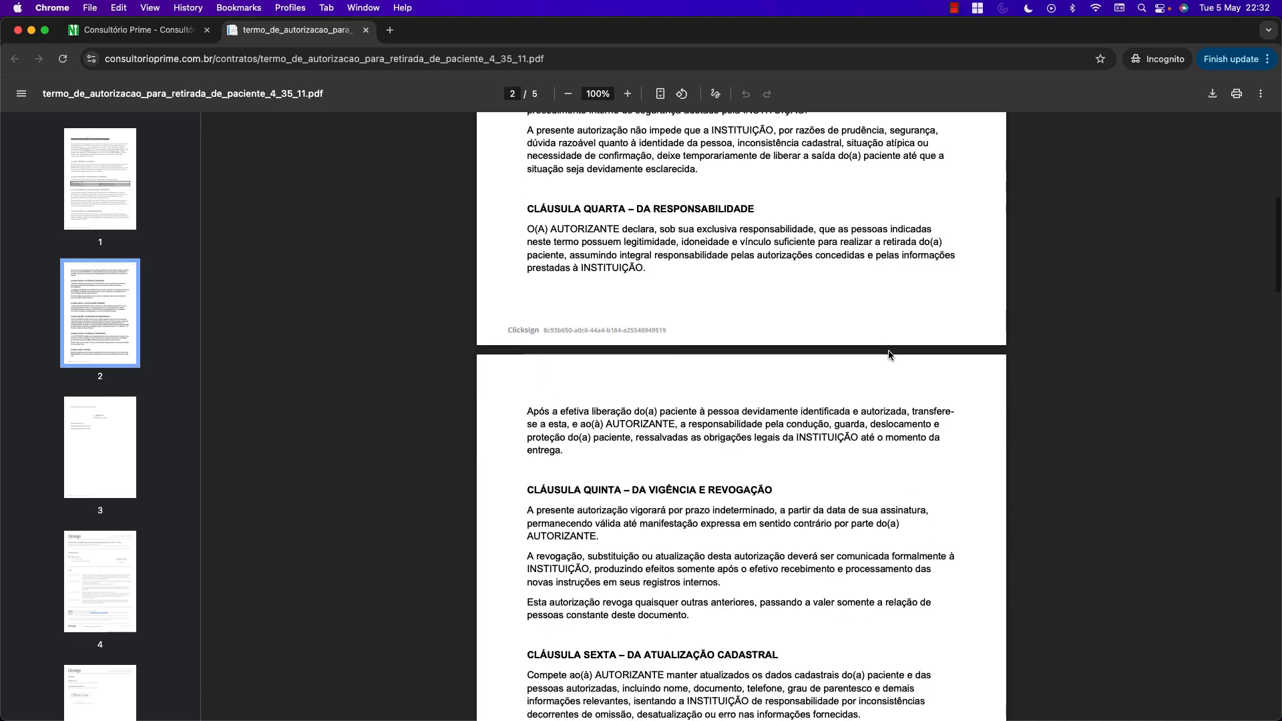
scroll(888, 350, down, 10)
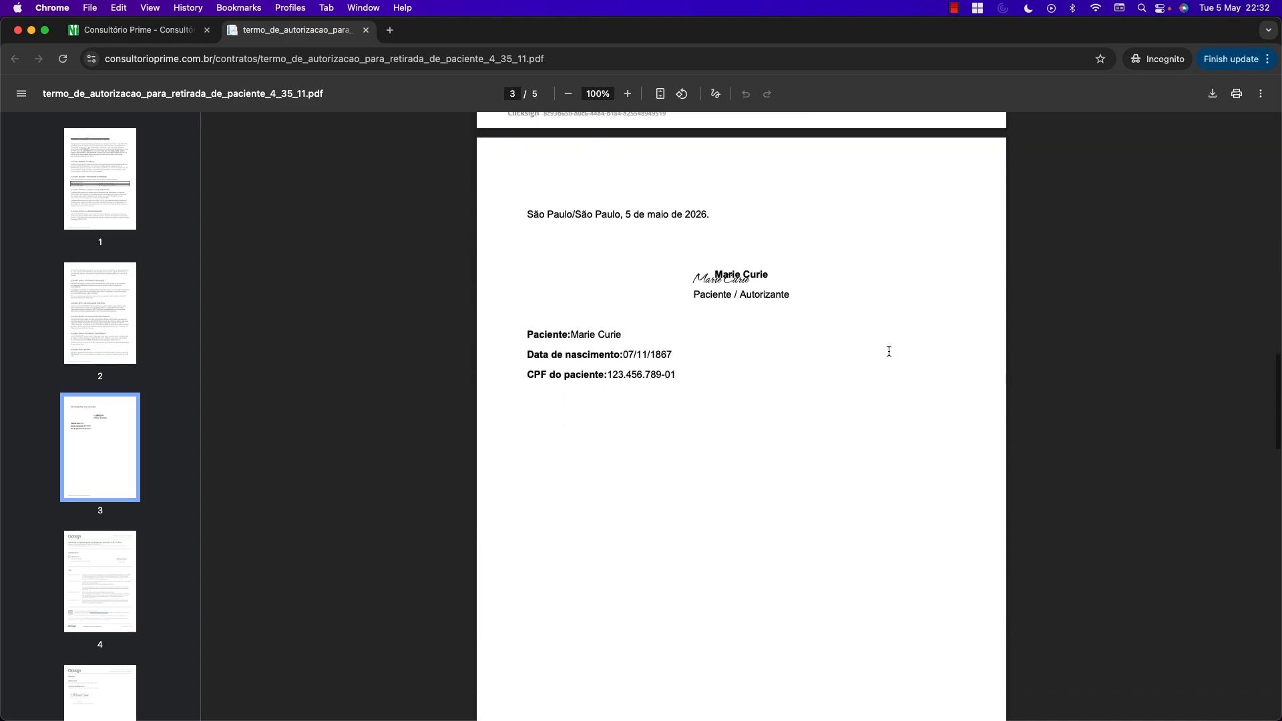
scroll(888, 355, down, 15)
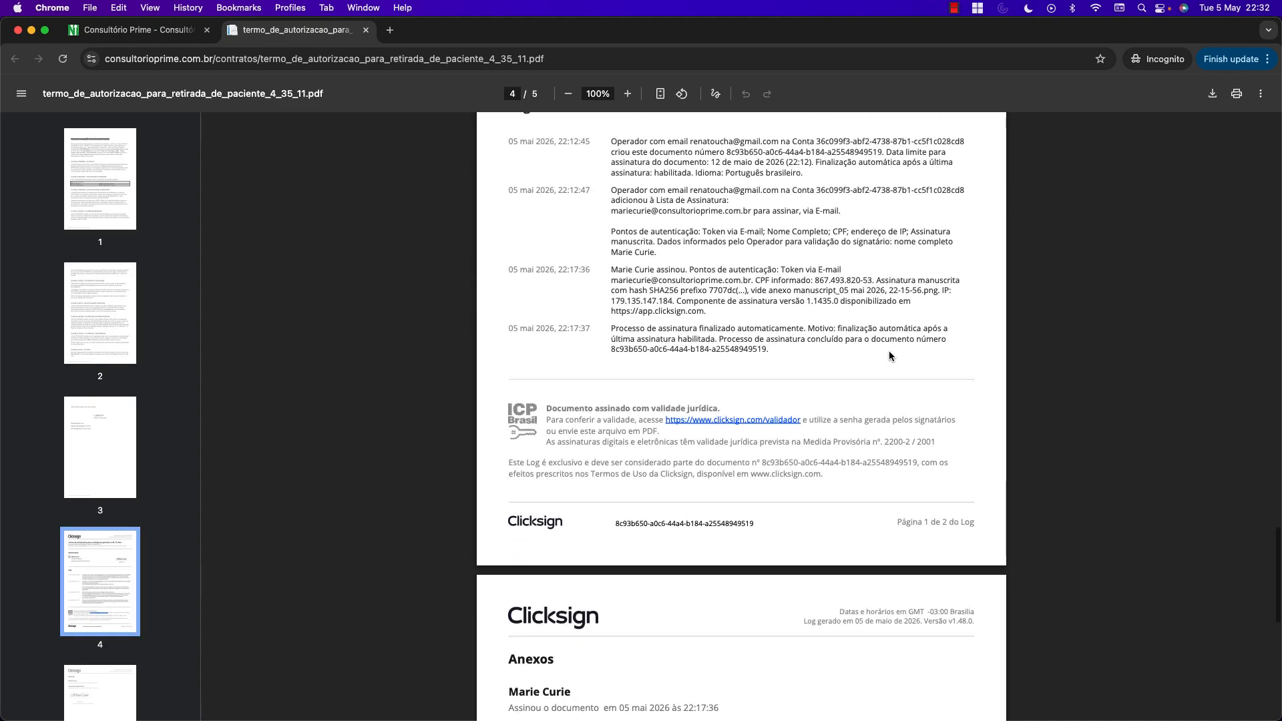
scroll(888, 355, down, 5)
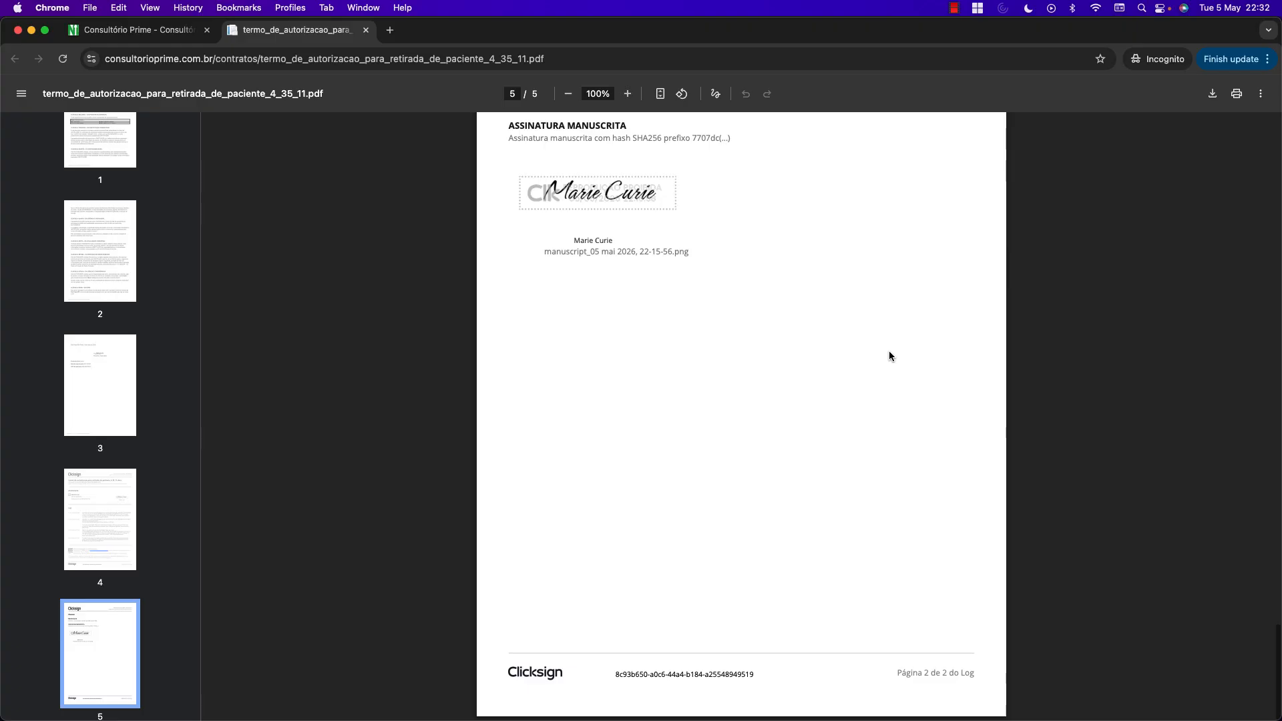
scroll(889, 356, up, 13)
scroll(888, 355, up, 20)
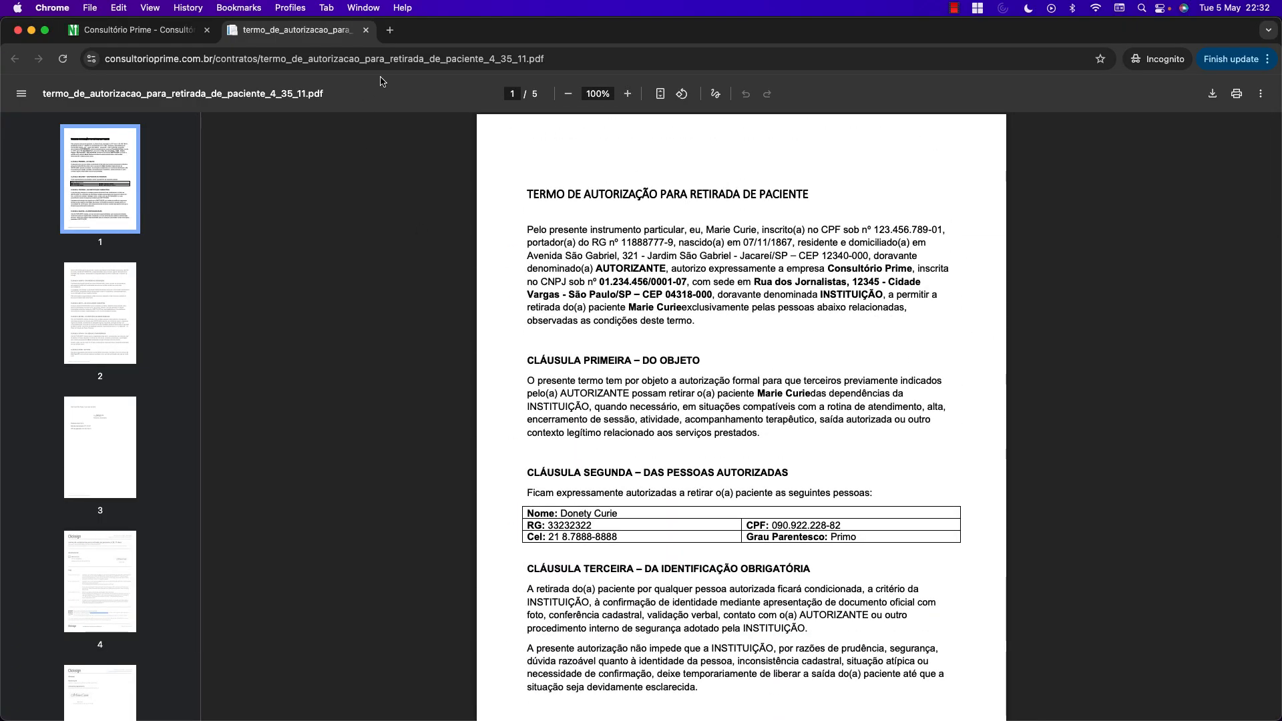
Close the authorization PDF and go back to the patient's record.
click(366, 33)
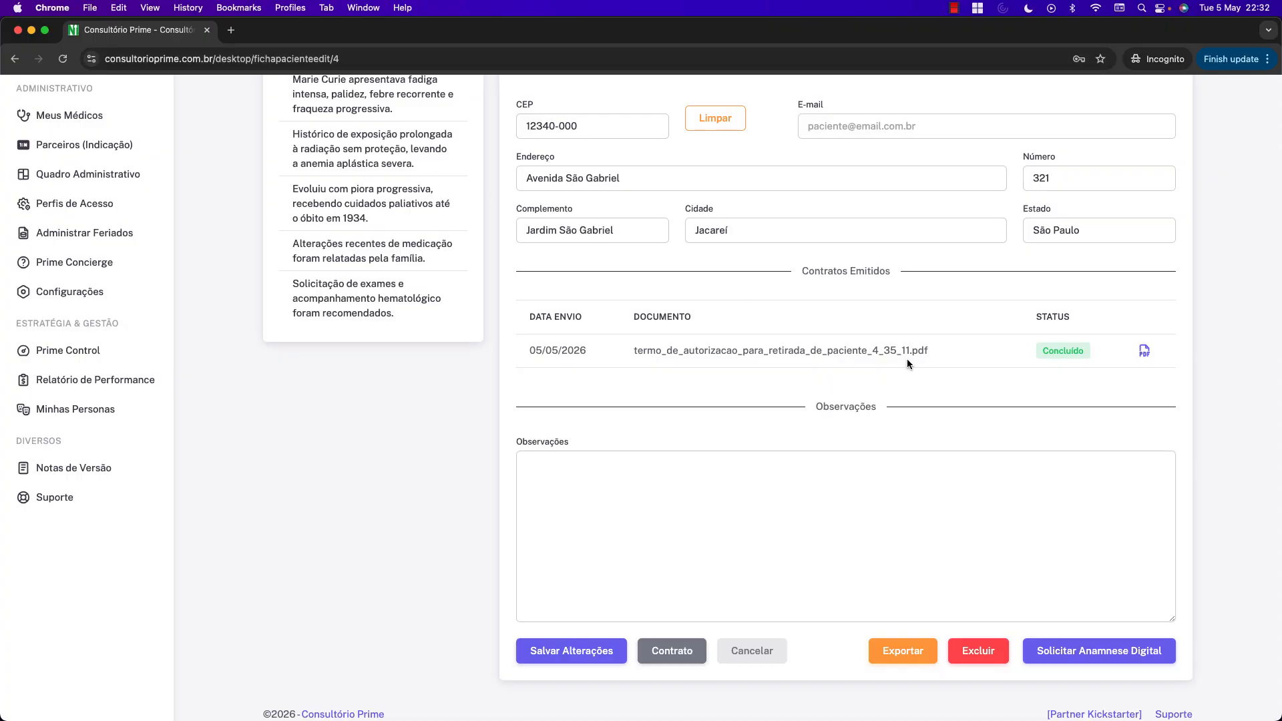
scroll(902, 354, up, 10)
scroll(899, 354, up, 5)
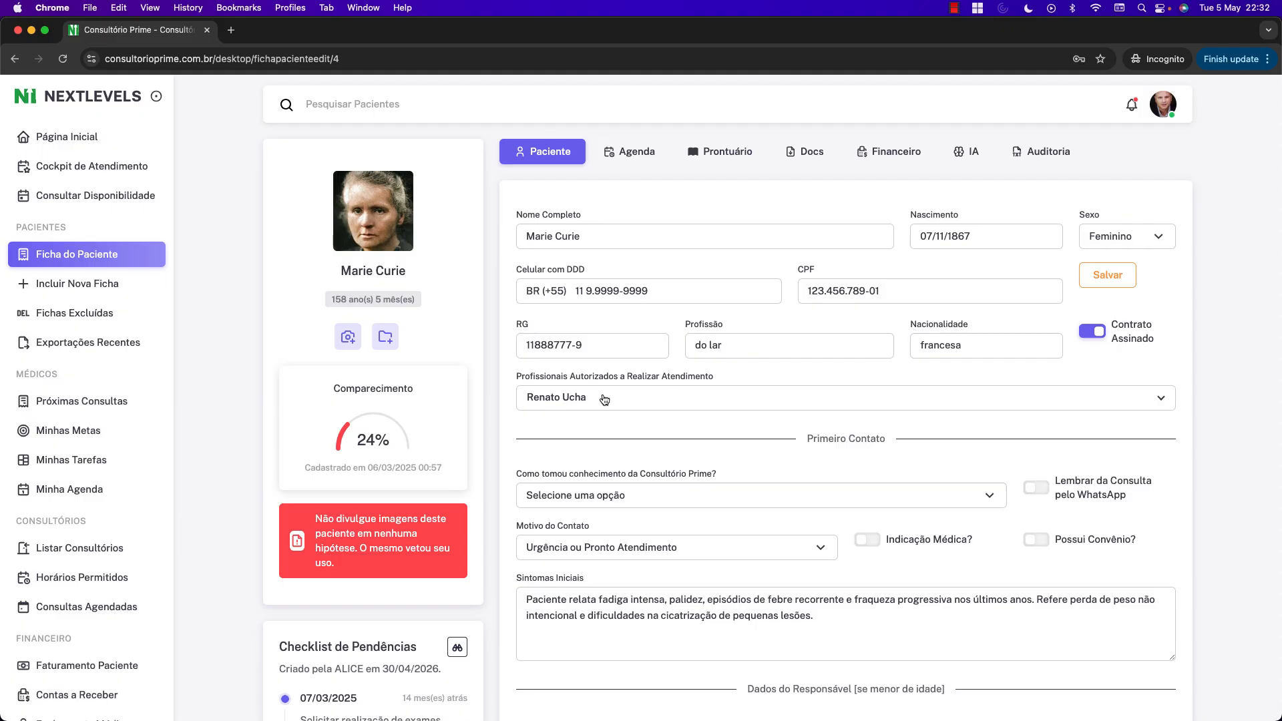
scroll(744, 477, down, 3)
scroll(754, 479, up, 3)
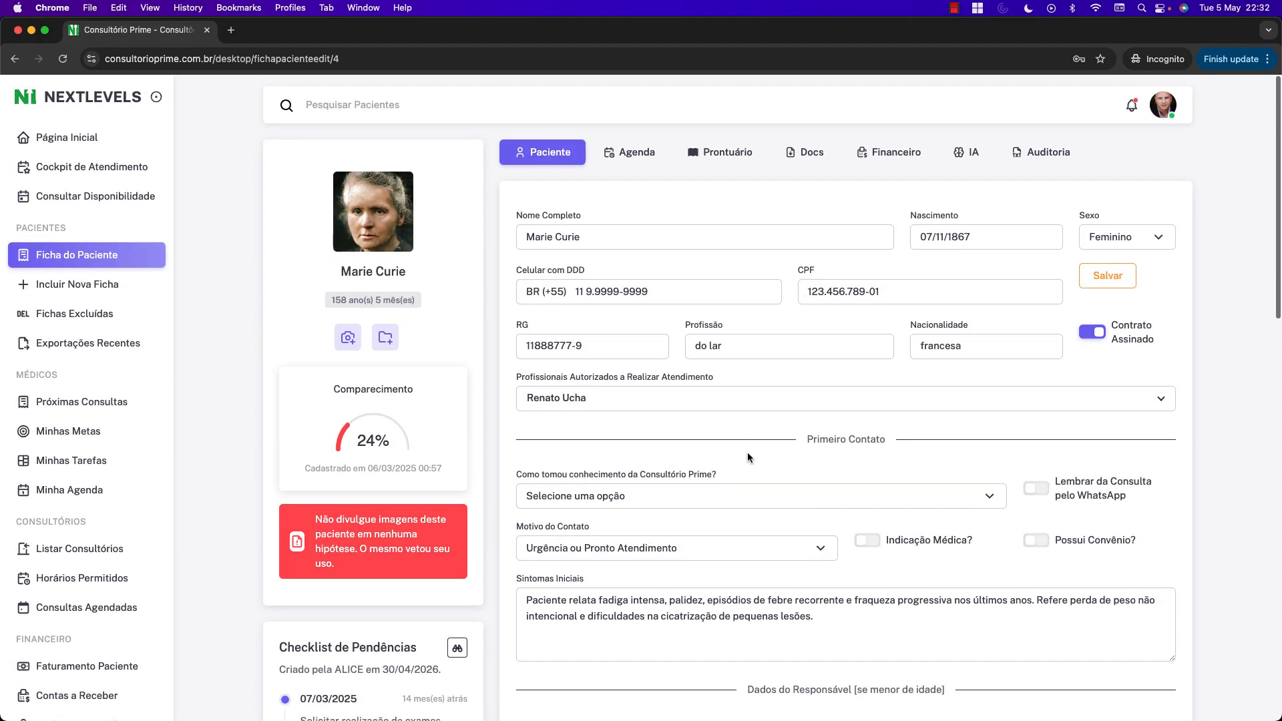
Check the notifications for the 'Contrato Assinado' alert, then review the record's contract file.
click(1131, 105)
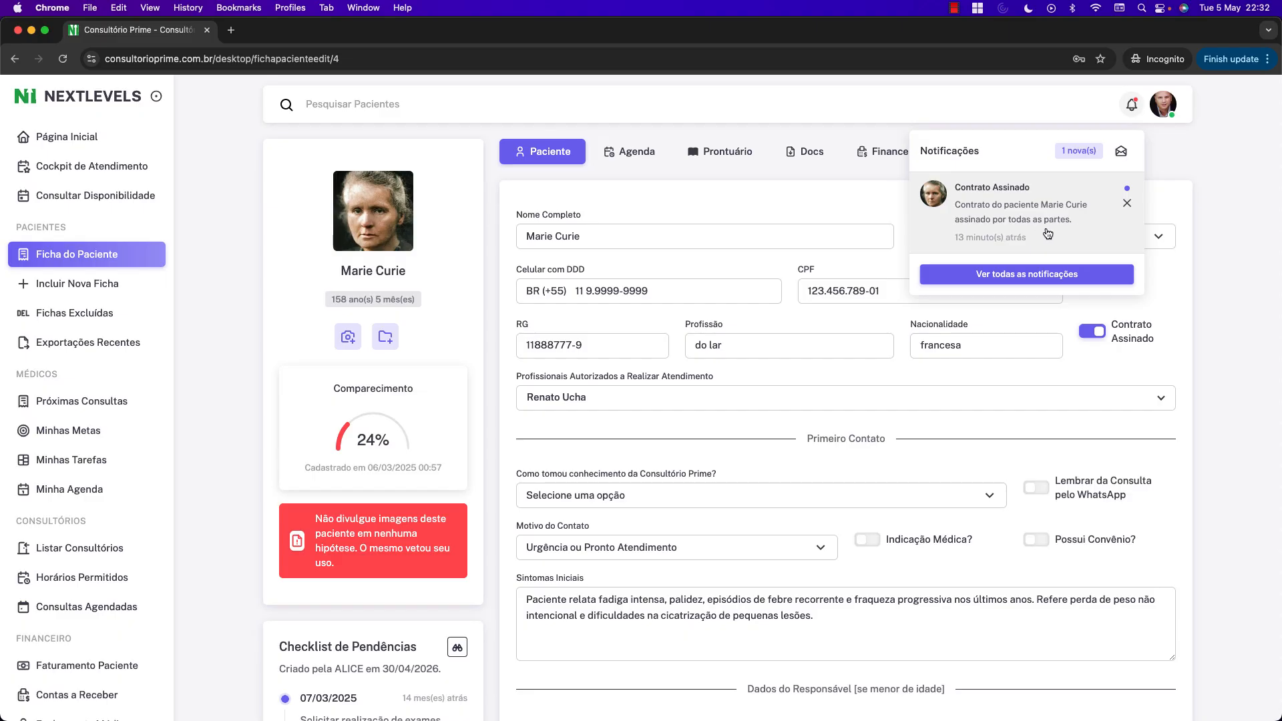
click(1220, 234)
scroll(882, 257, down, 10)
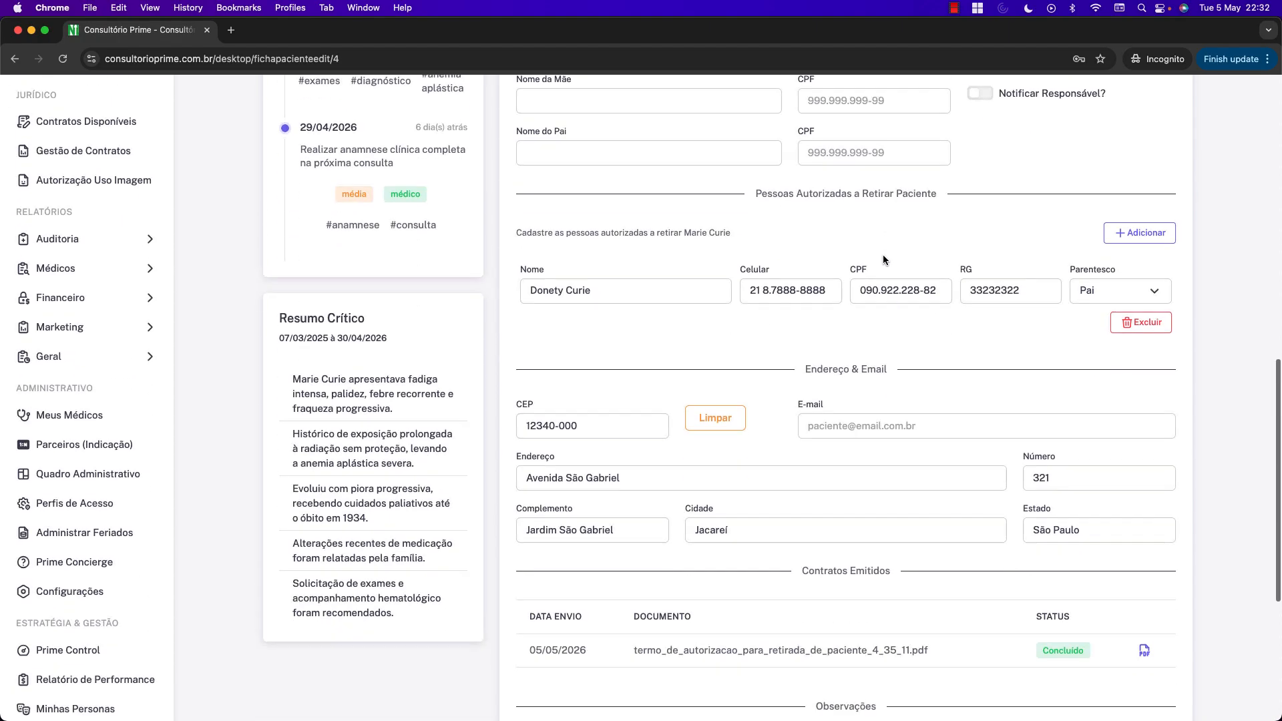
scroll(882, 255, down, 3)
drag(931, 339, 634, 342)
click(836, 363)
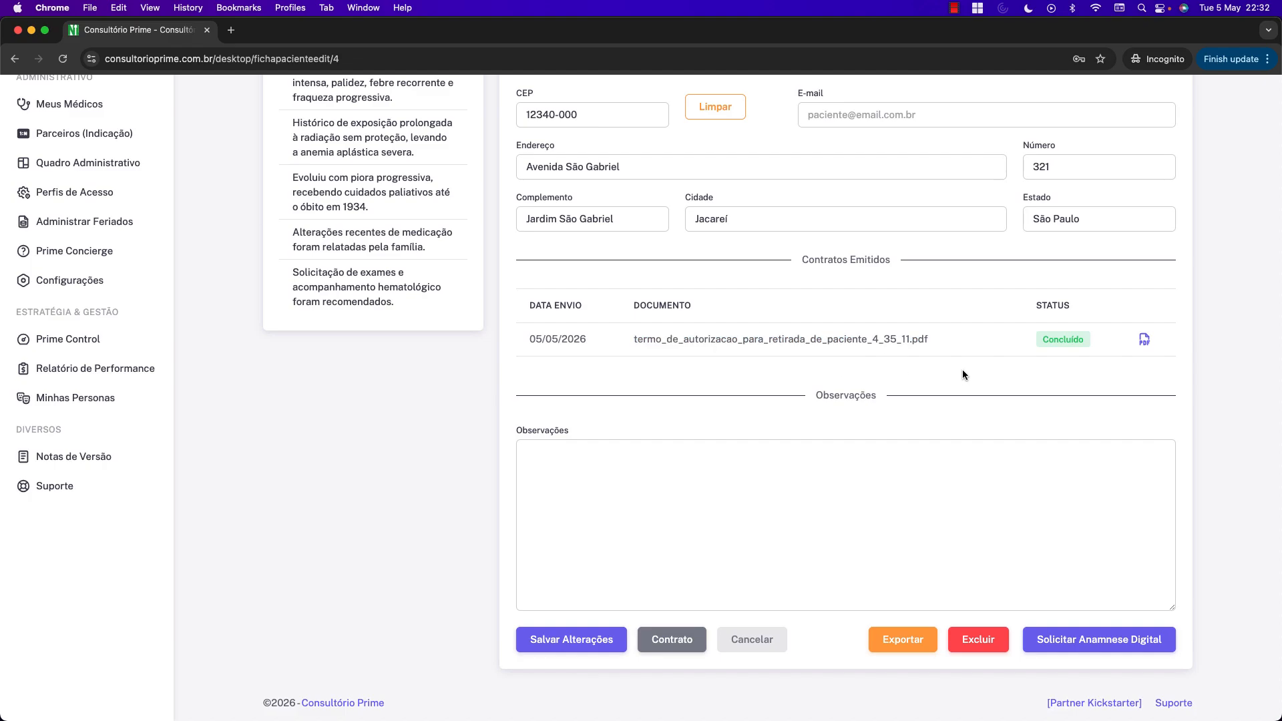
scroll(963, 369, up, 15)
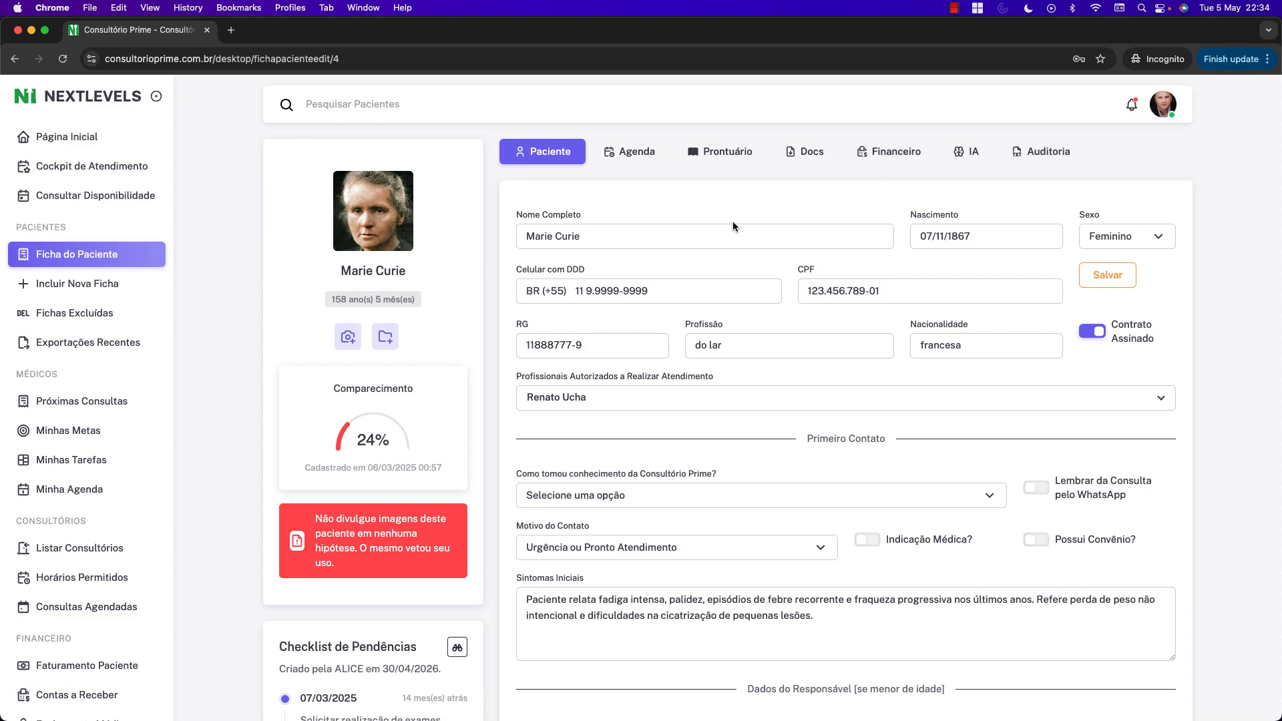
Set up a Prestação de Serviços - Paciente contract with both witnesses as Digitar Manualmente; generating flags a missing e-mail.
scroll(733, 223, down, 10)
scroll(735, 222, down, 3)
click(672, 638)
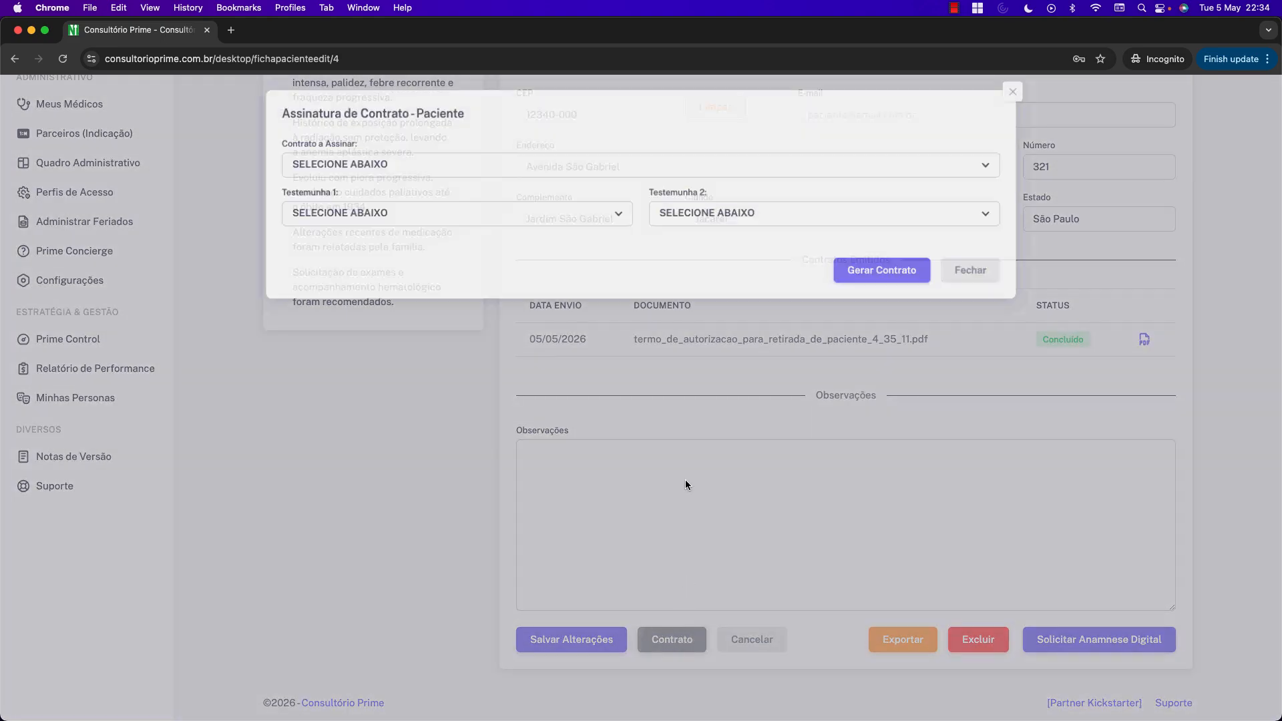
click(519, 174)
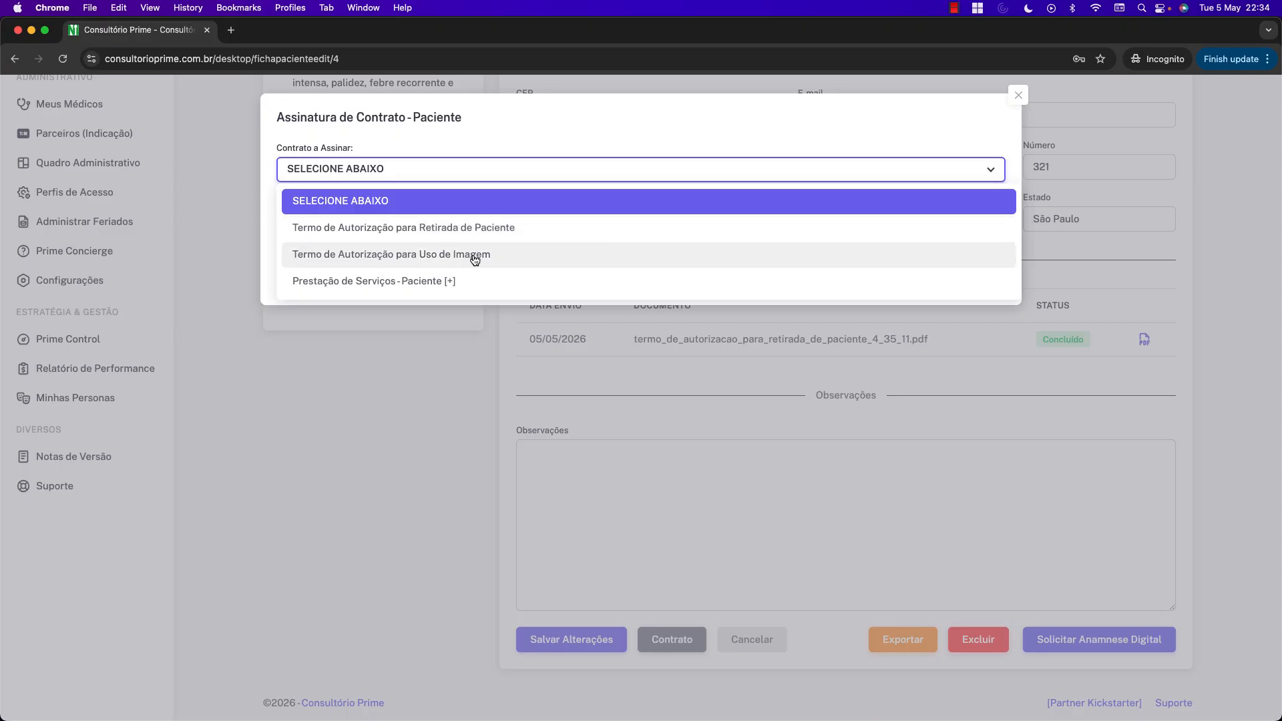
click(437, 281)
click(490, 223)
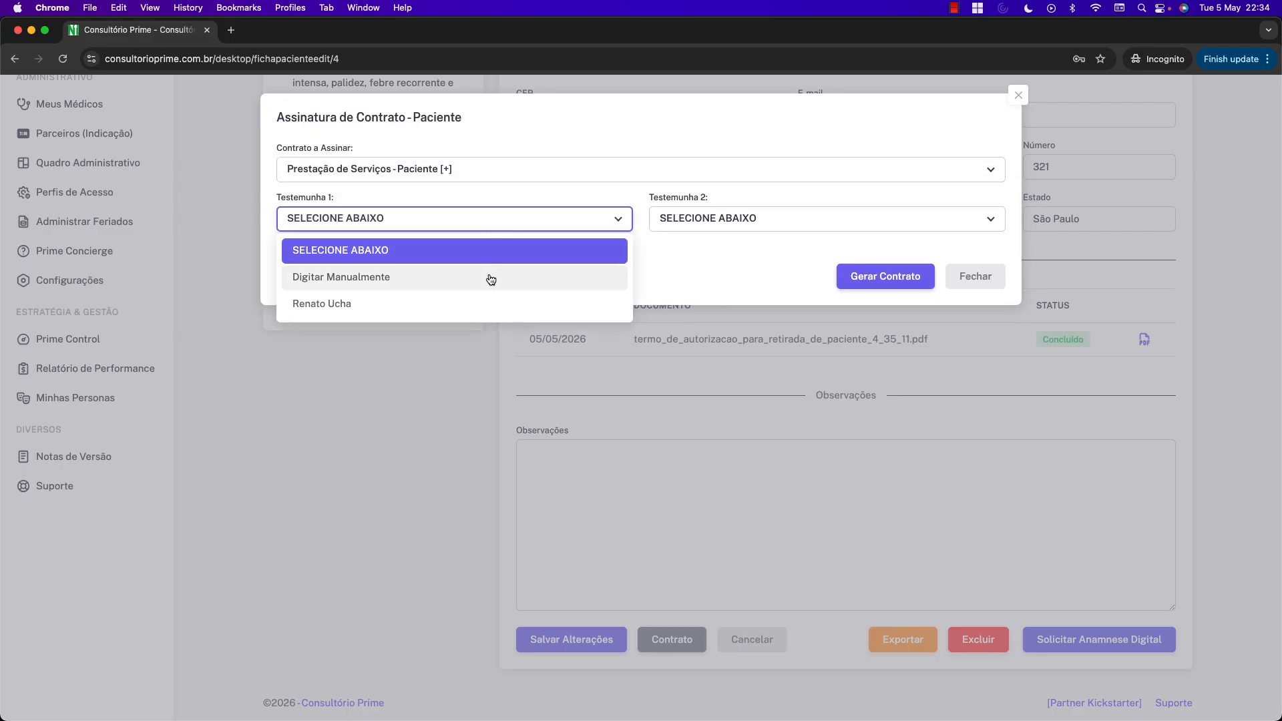
click(485, 280)
click(719, 222)
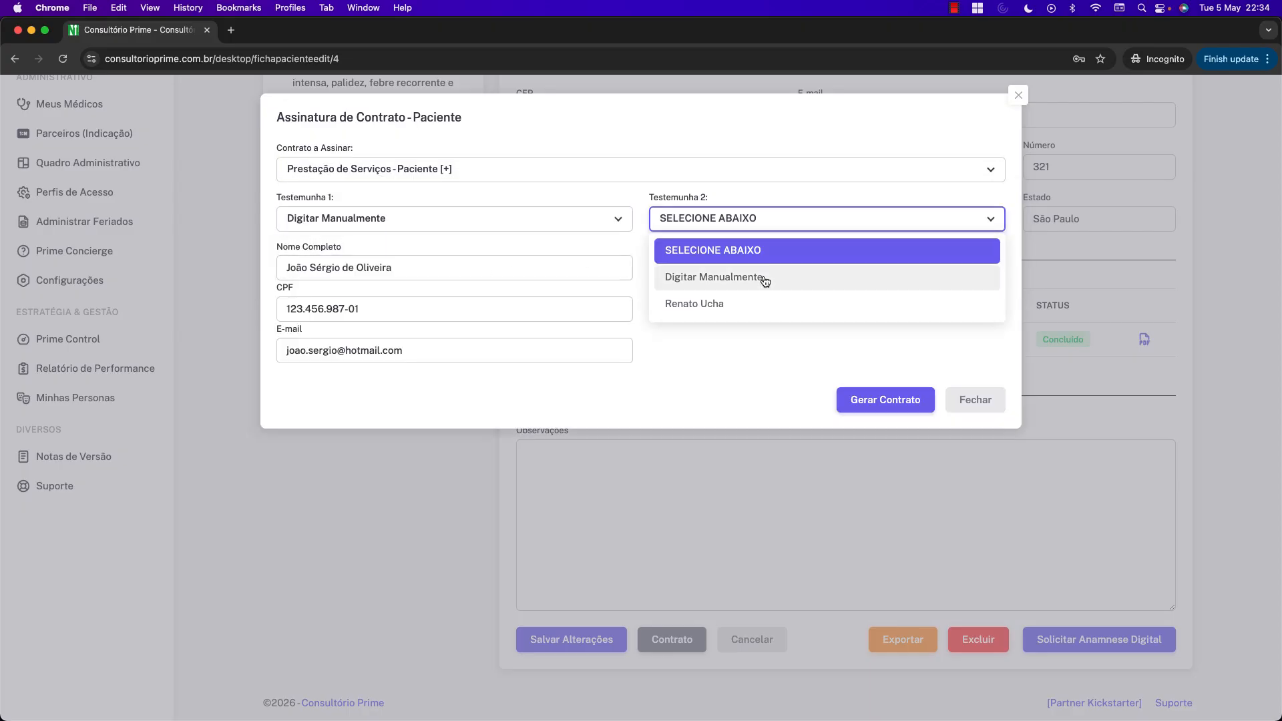
click(765, 284)
click(870, 398)
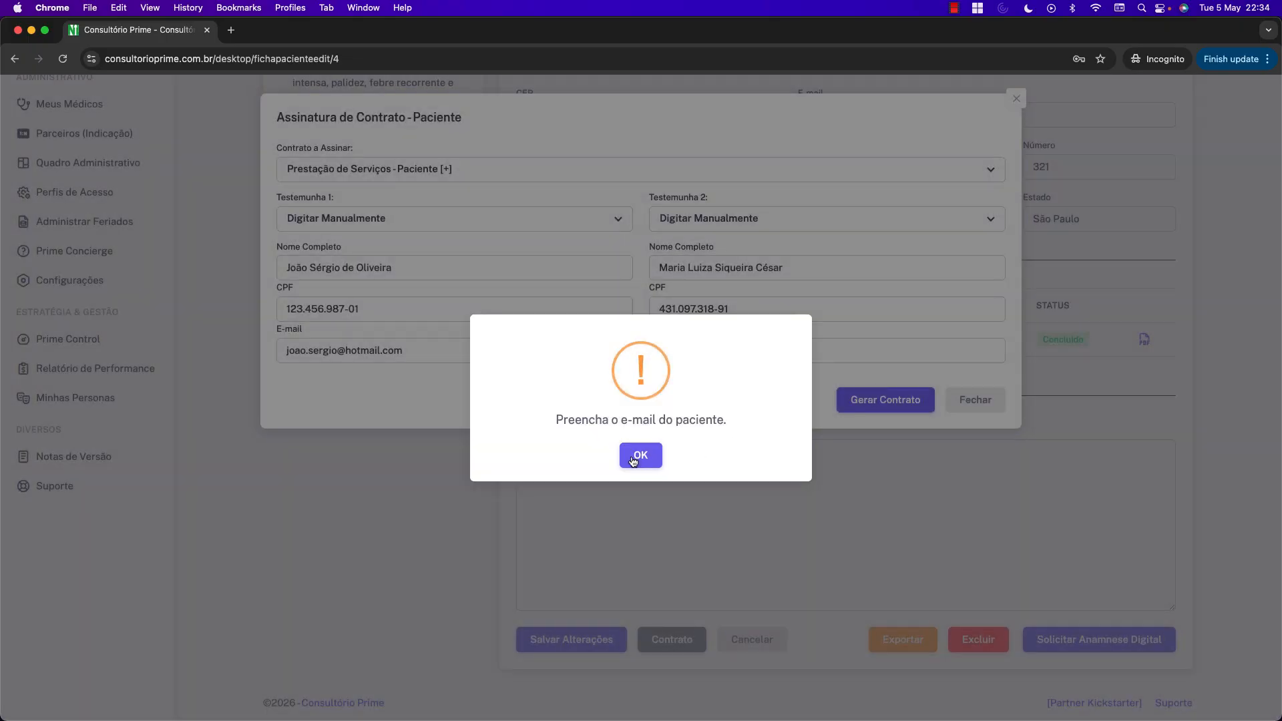
click(636, 452)
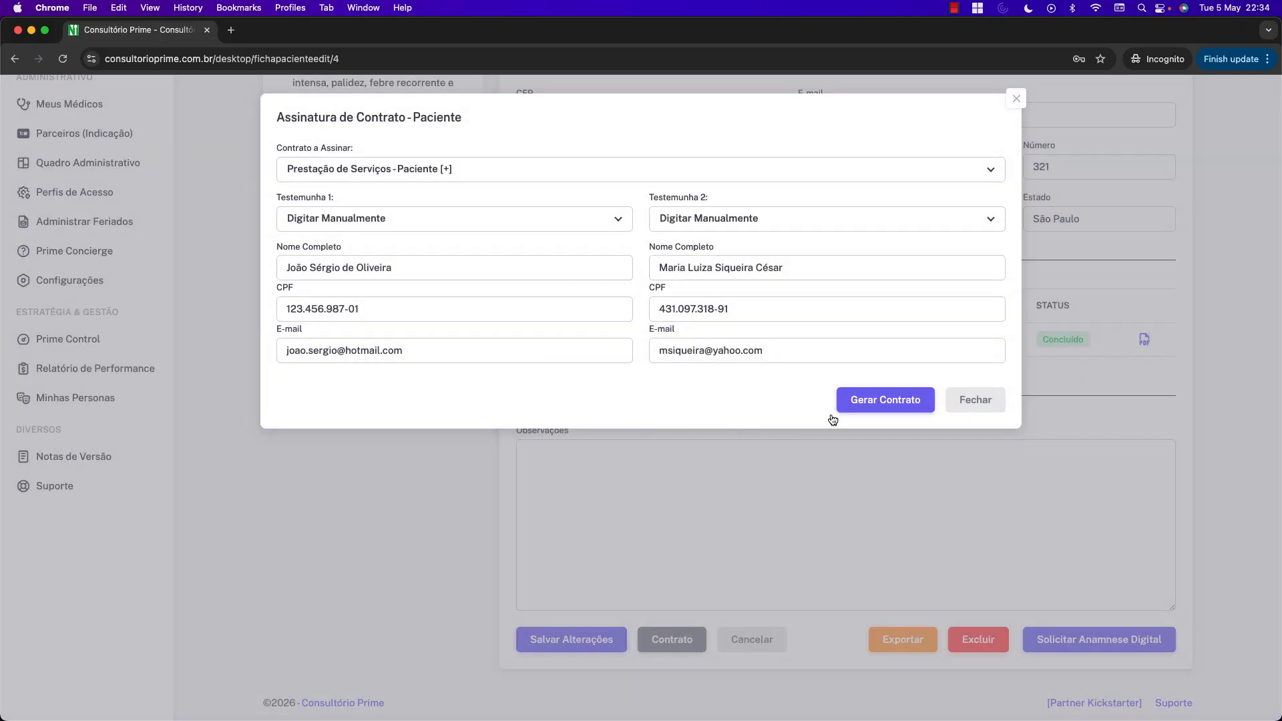
Enter the patient's e-mail address in the record and reopen the contract setup.
click(970, 399)
scroll(844, 227, up, 3)
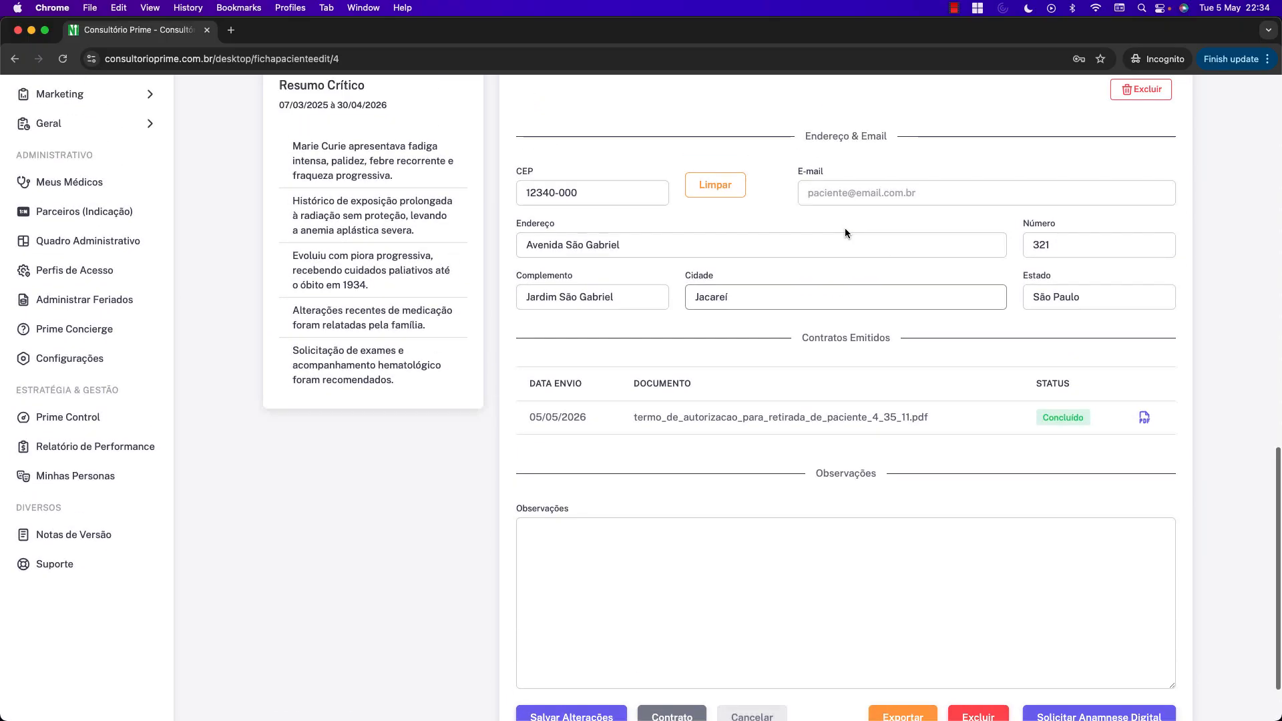
click(845, 225)
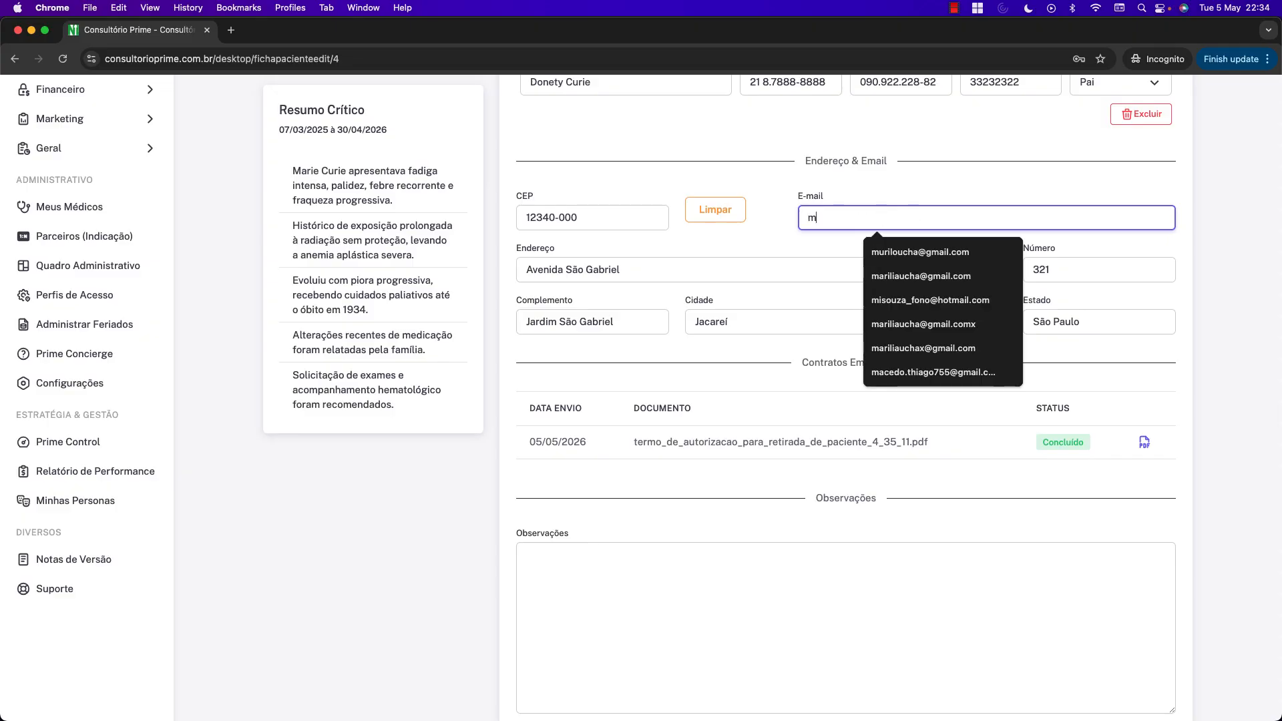
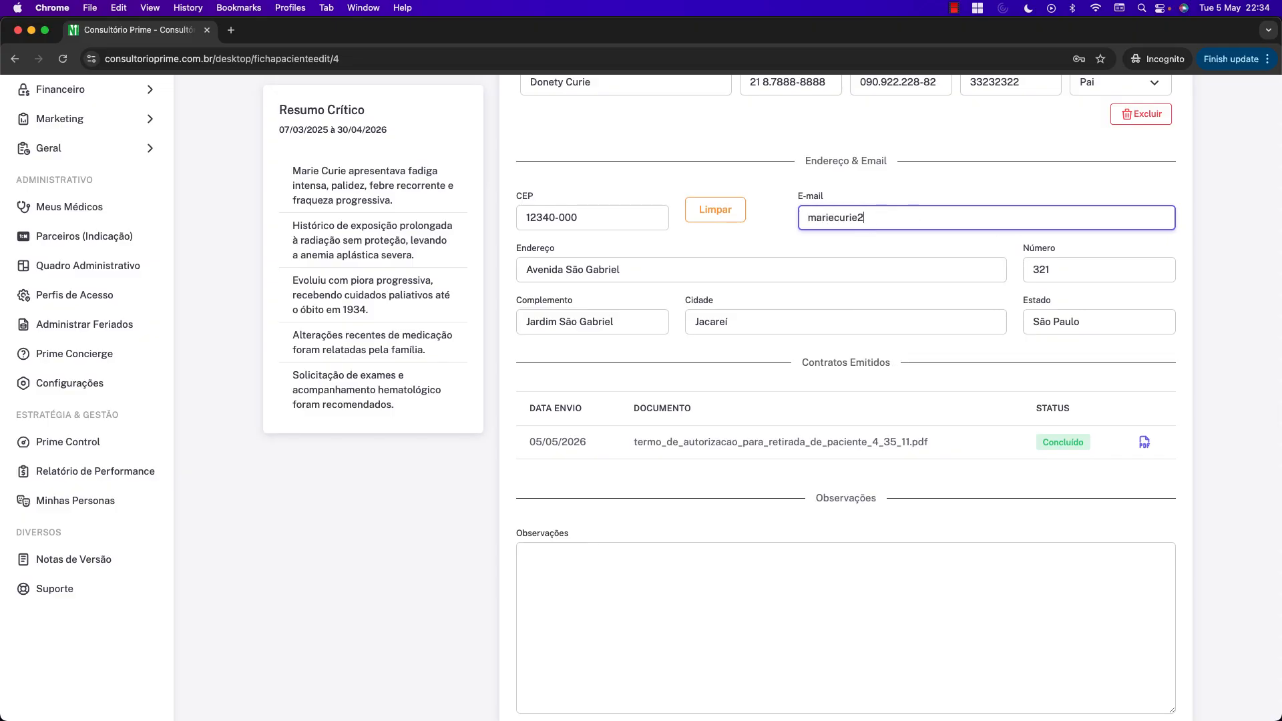
scroll(901, 232, down, 3)
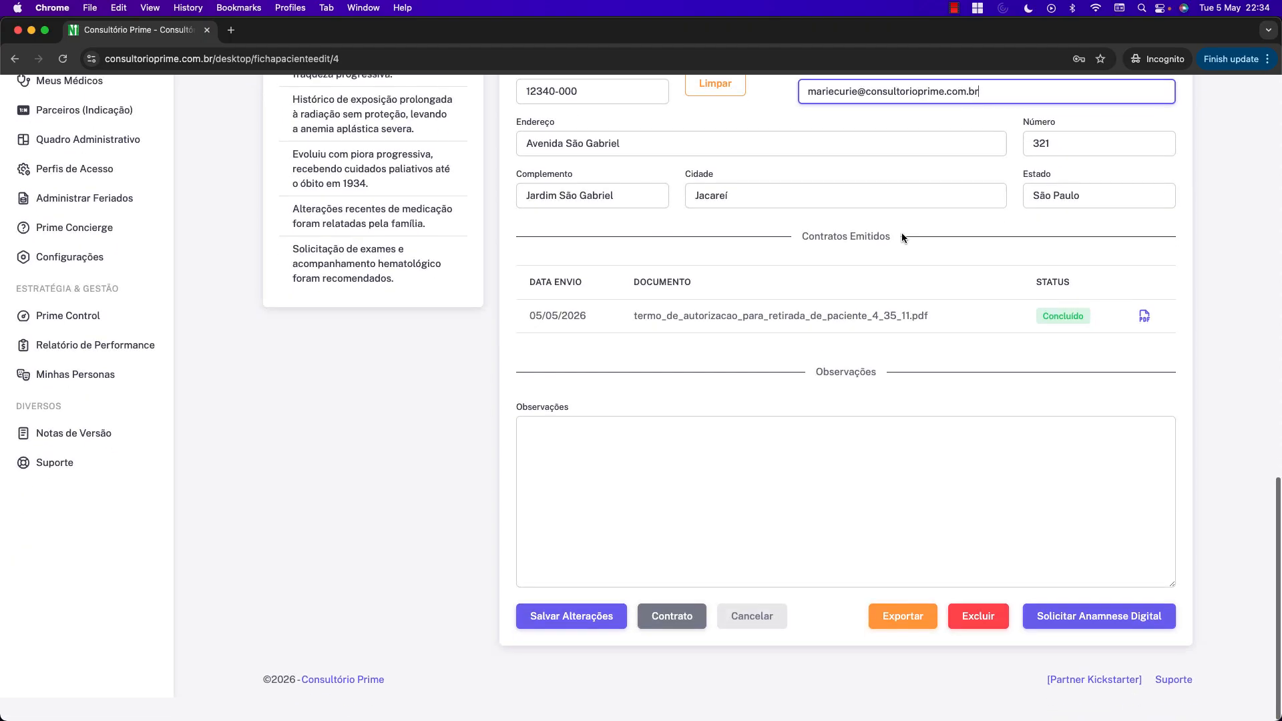
click(681, 629)
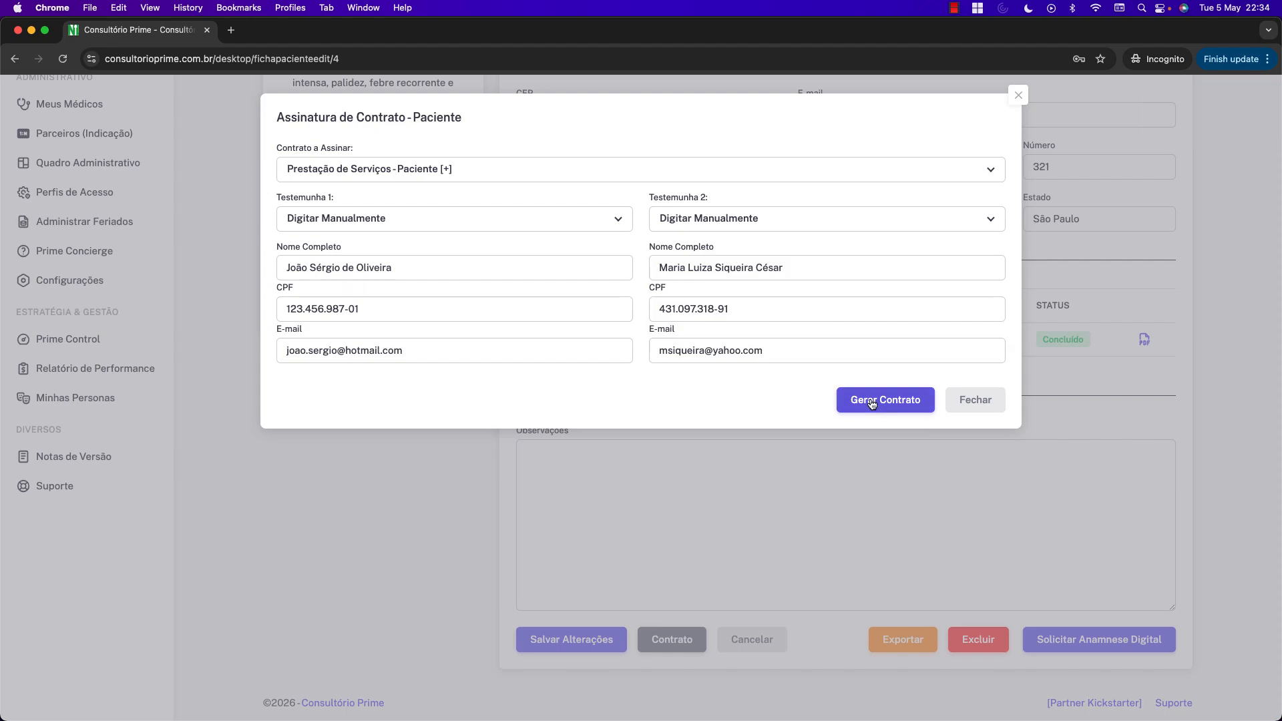
Generate the service contract despite unfilled fields and review its first five PDF pages.
click(871, 400)
click(628, 512)
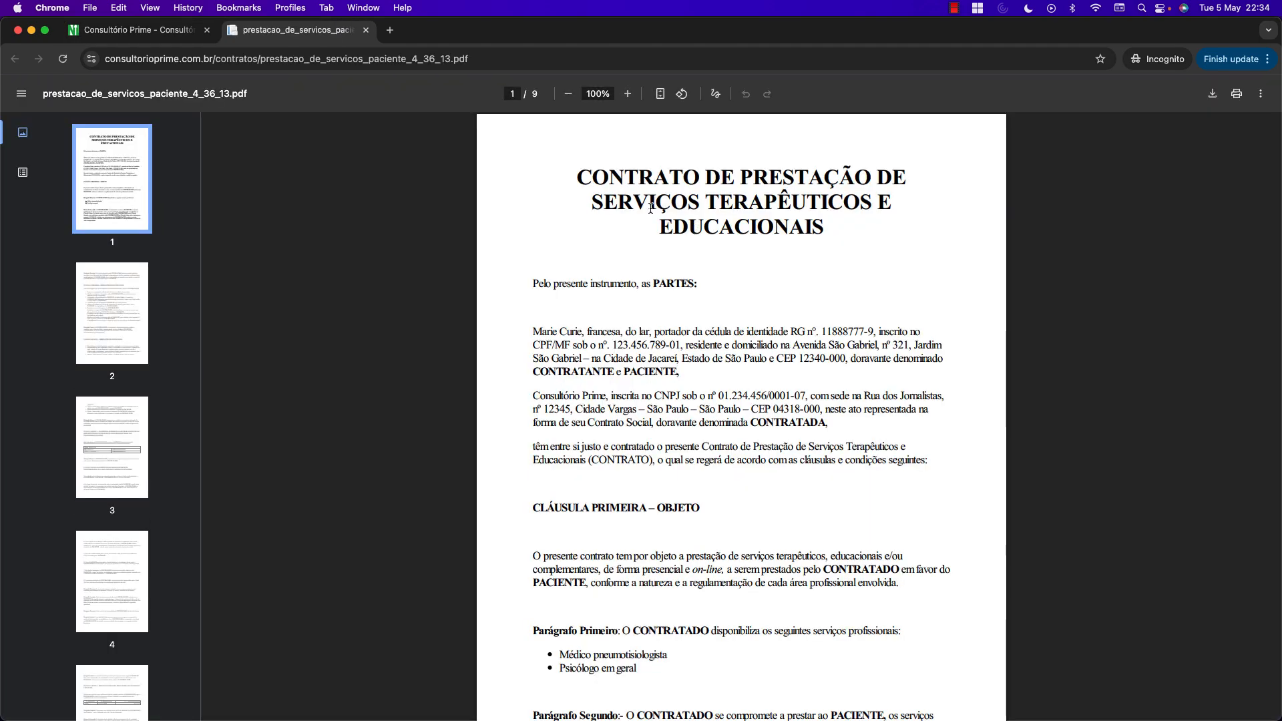
scroll(737, 225, down, 12)
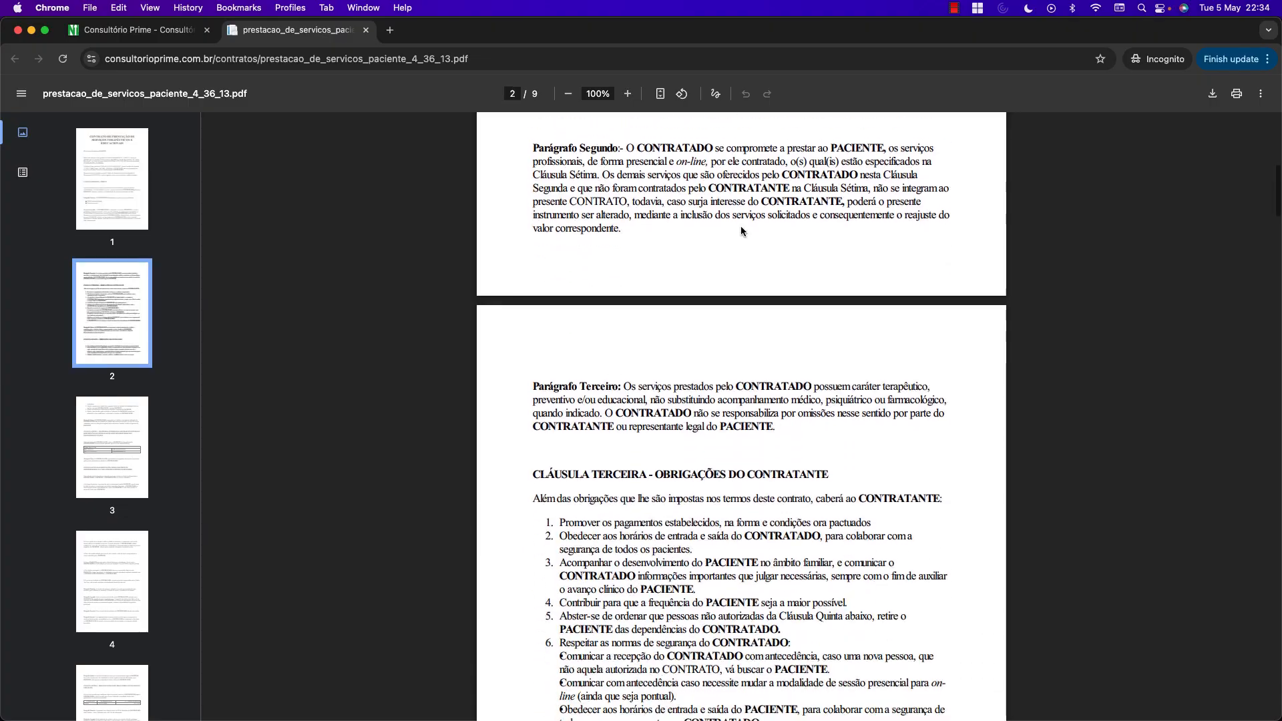
scroll(747, 236, down, 15)
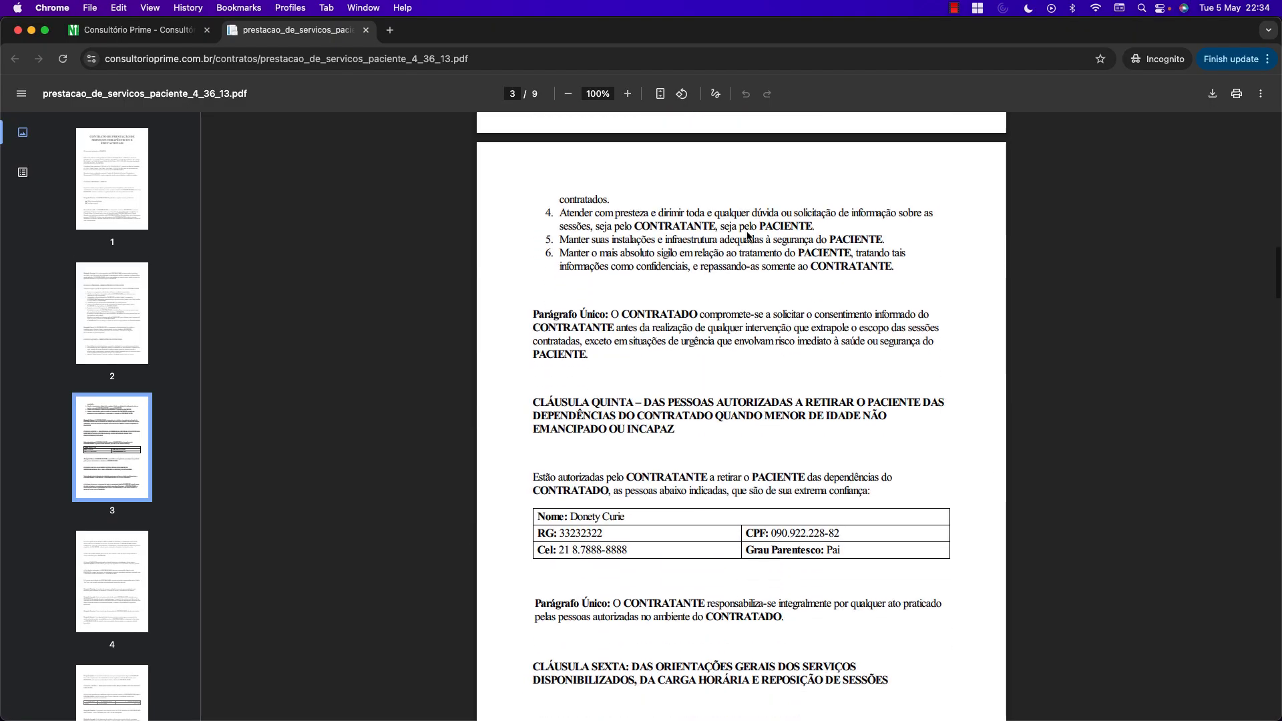
scroll(747, 235, down, 15)
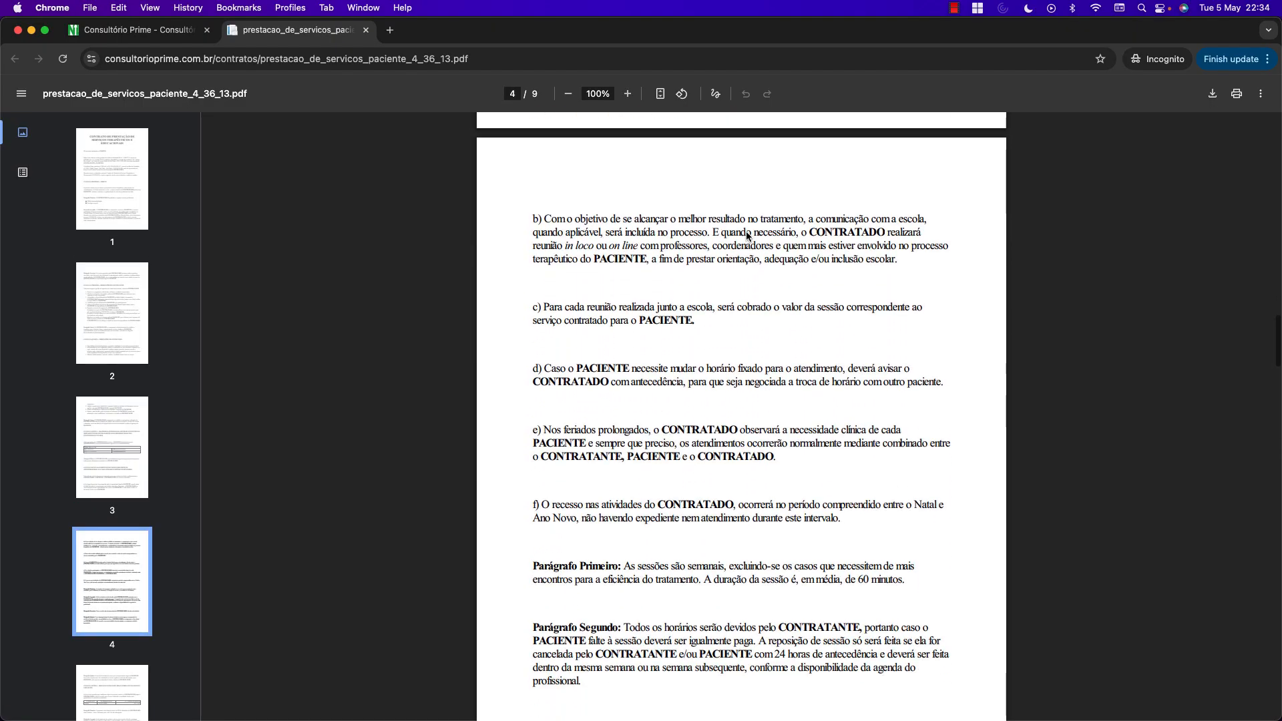
scroll(747, 236, down, 15)
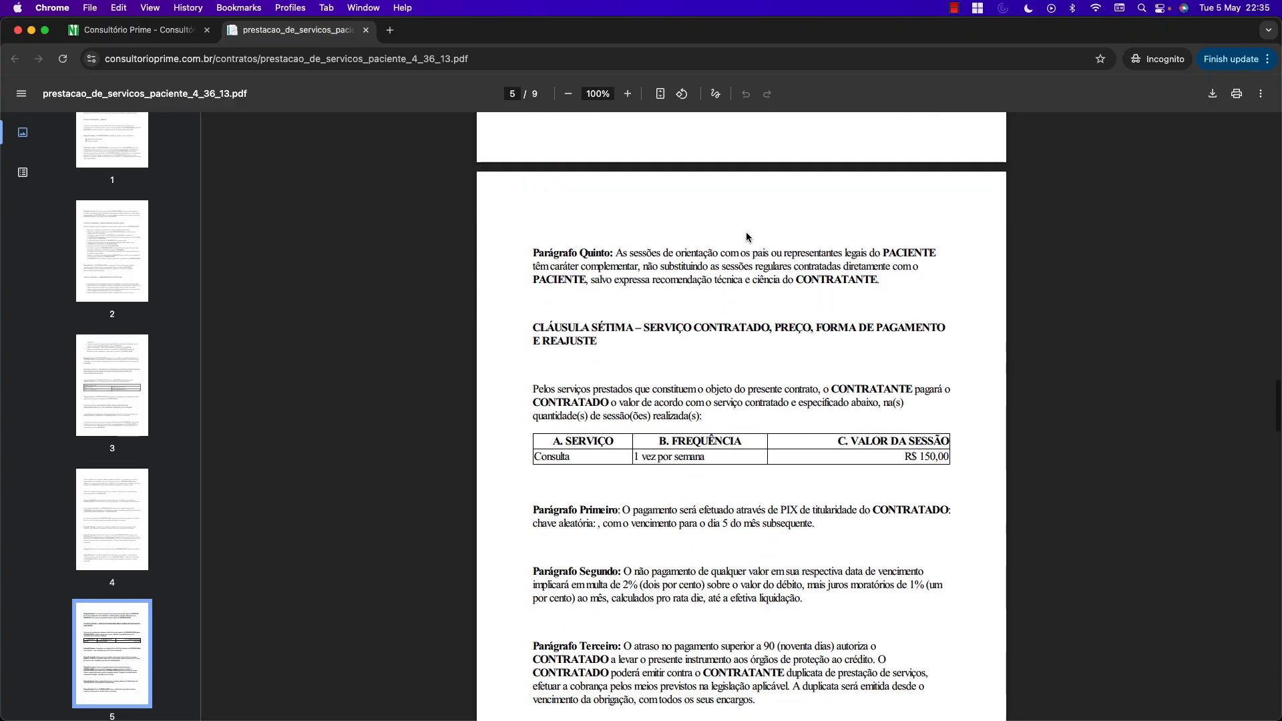
scroll(747, 233, down, 2)
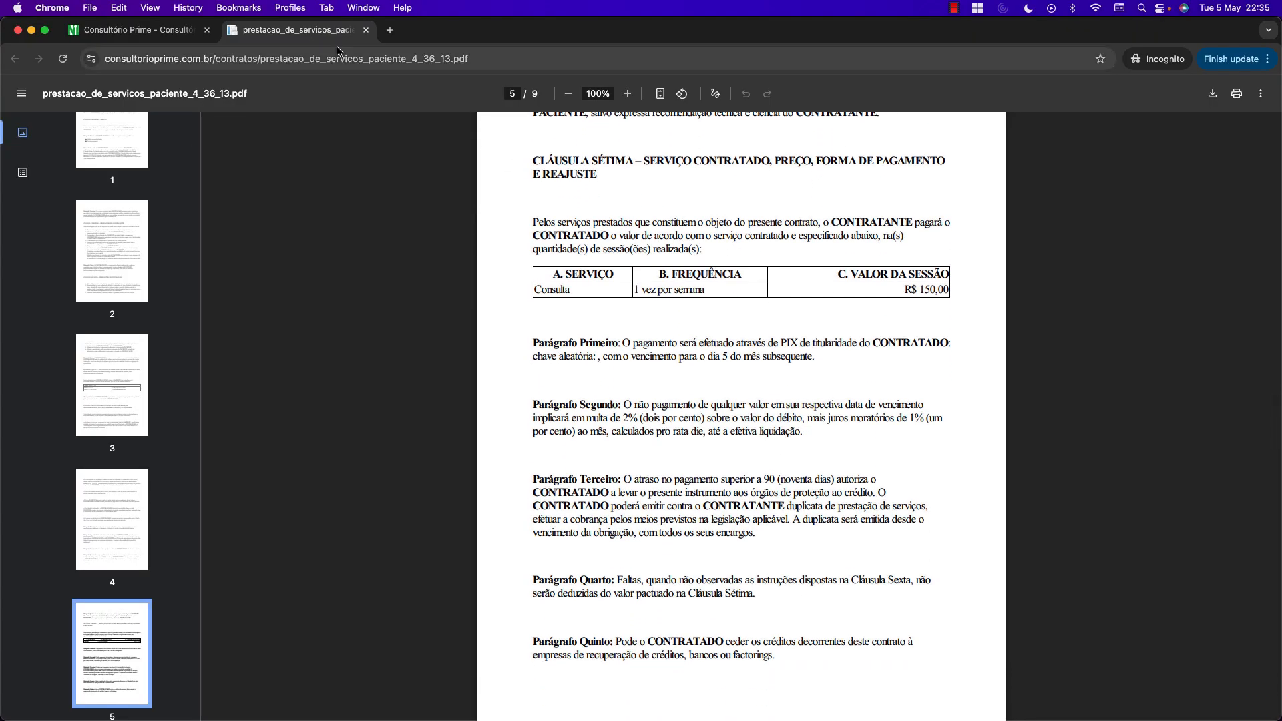
click(366, 31)
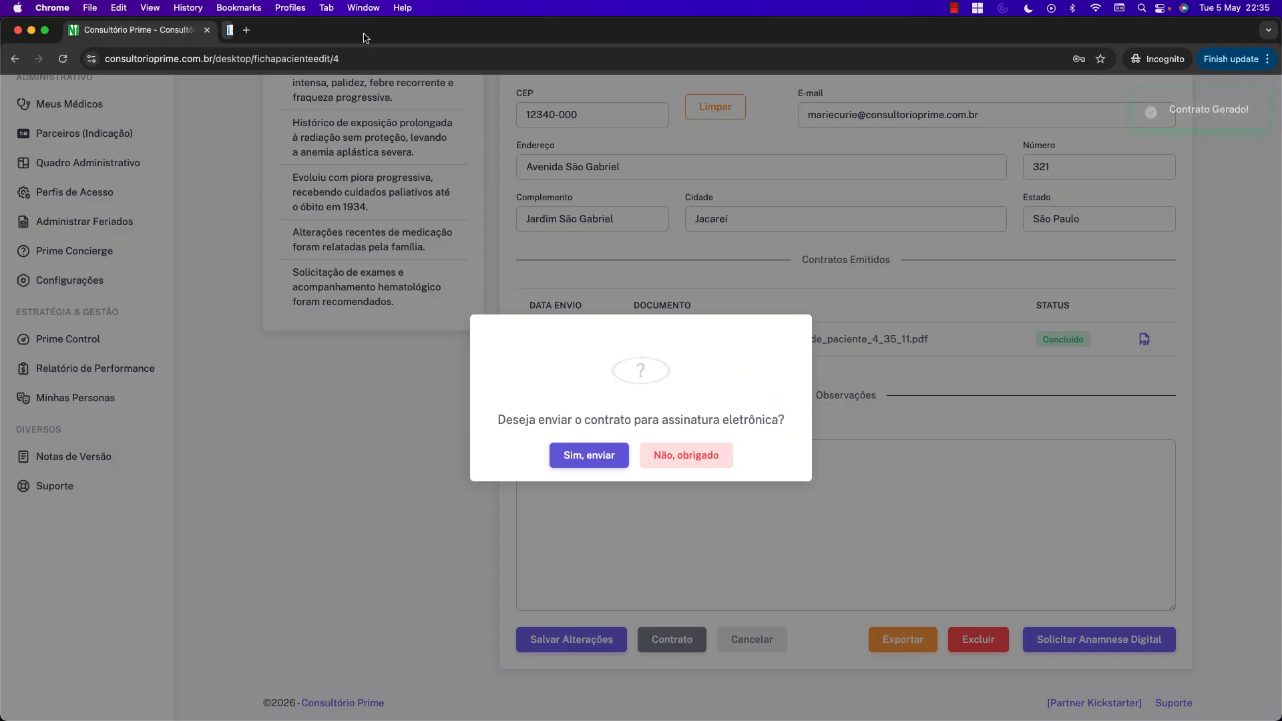
Choose 'Não, obrigado' for e-signature and go to Página Inicial.
click(681, 454)
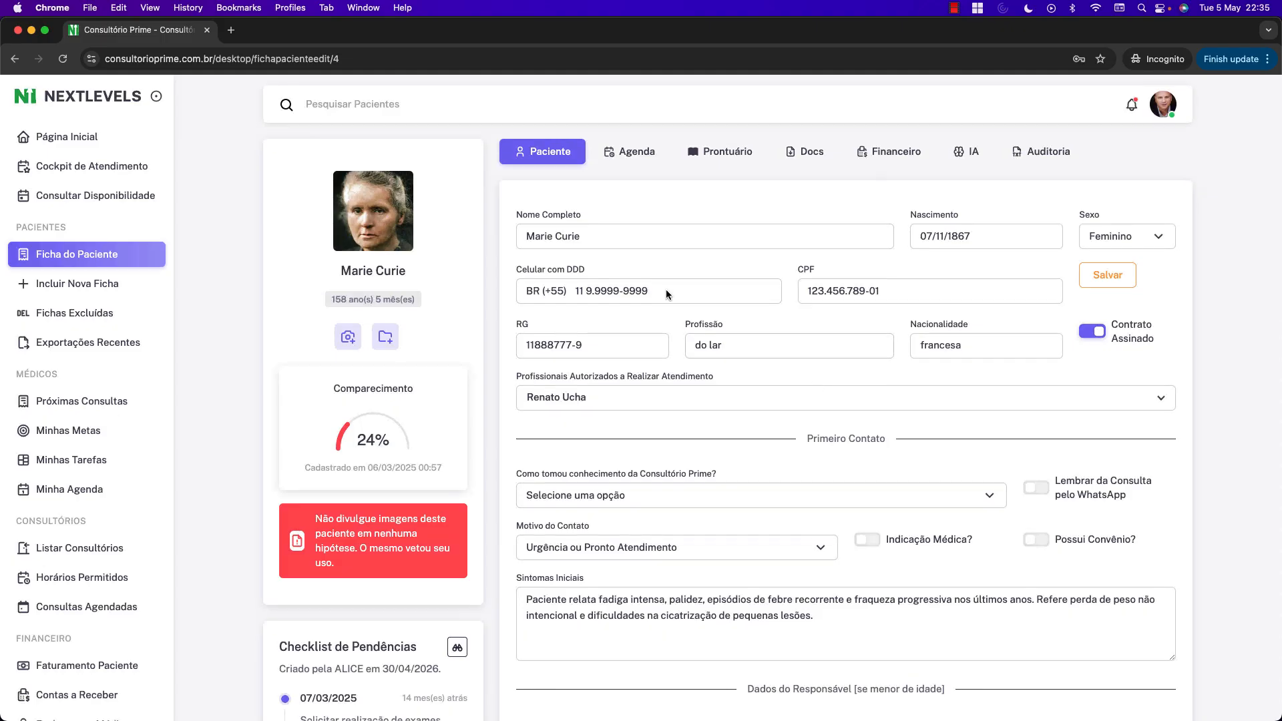
click(48, 138)
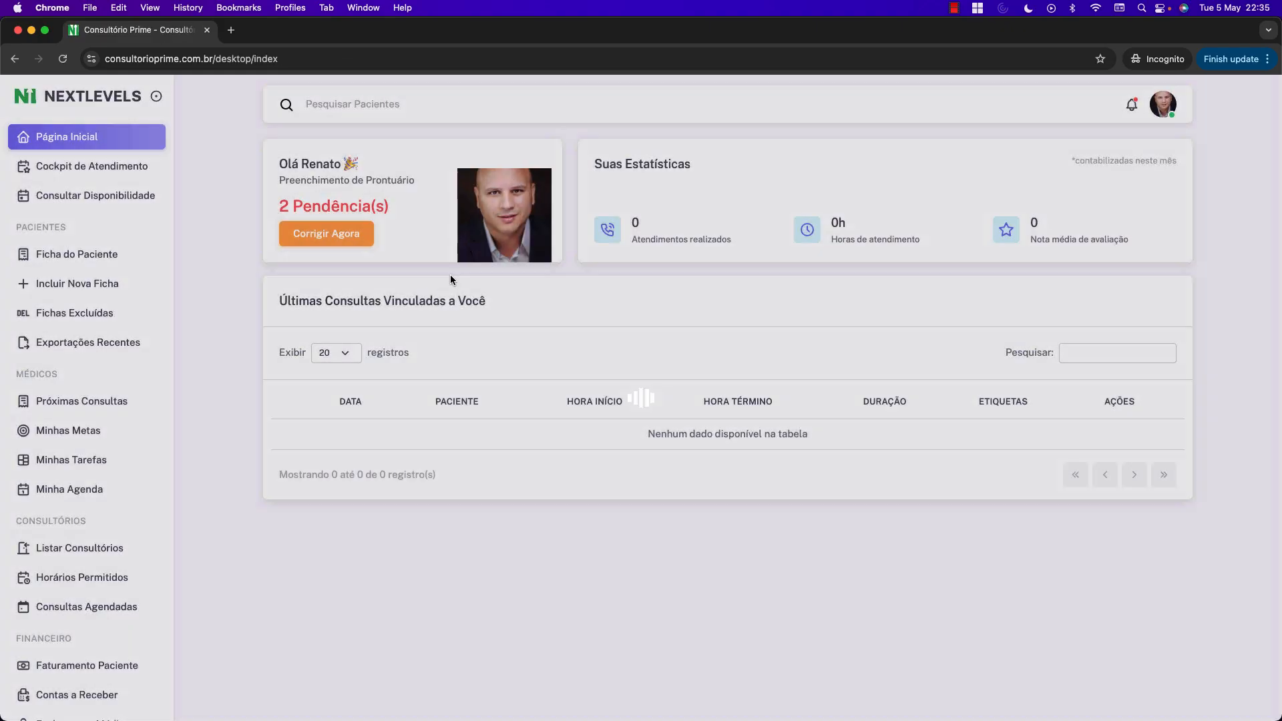